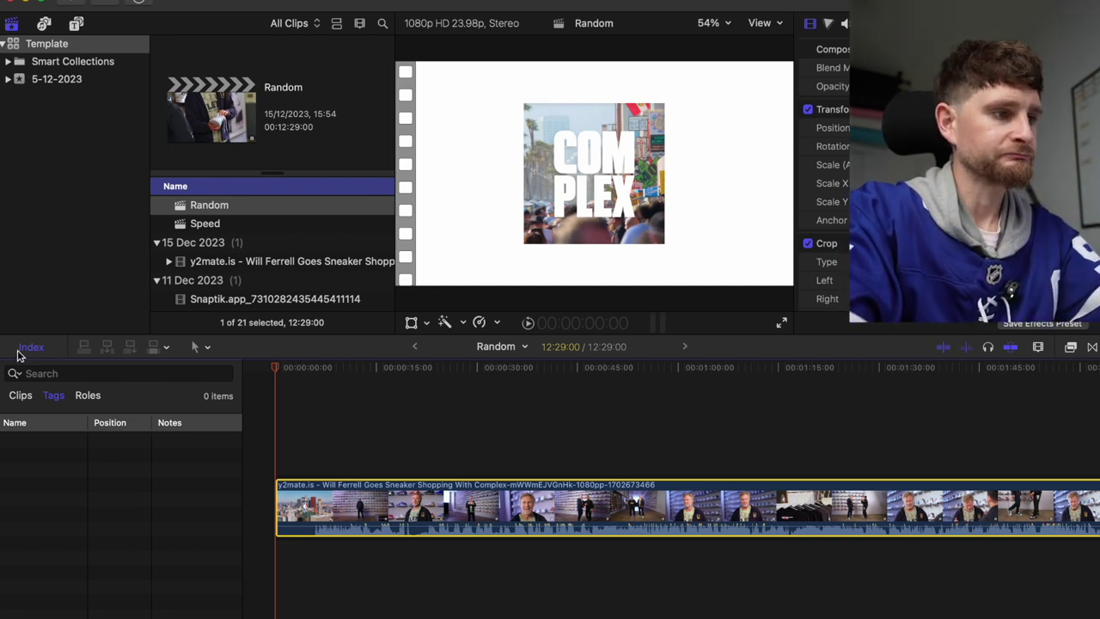
Hide the clip browser and the timeline index, and enlarge the timeline around the start of the clip.
key("ctrl+super+1")
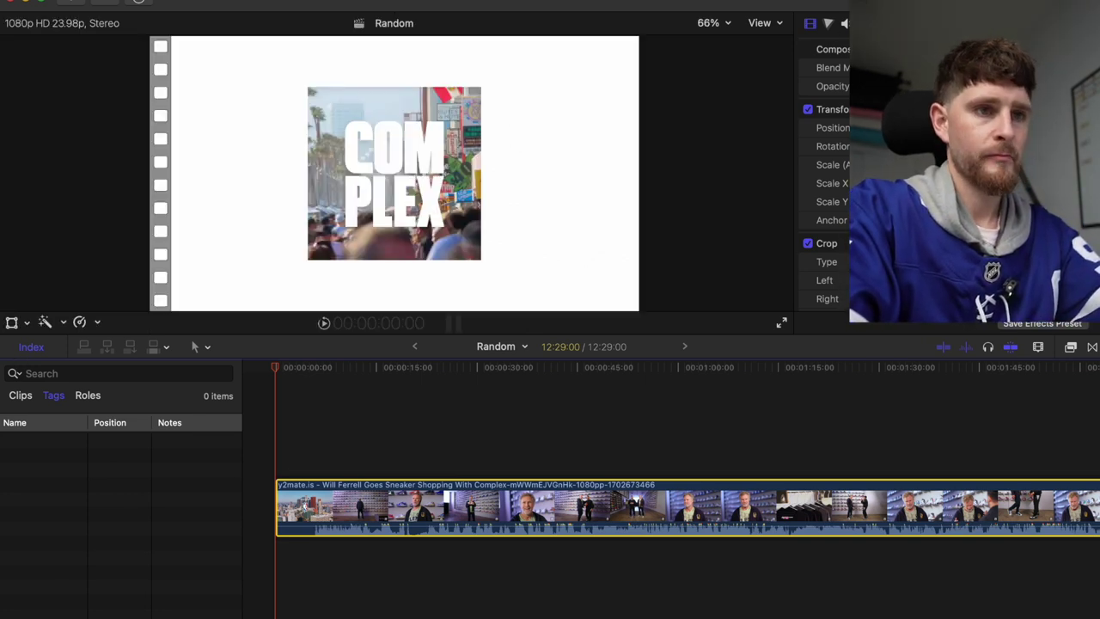
left_click(35, 348)
key("super+equal")
key("super+equal")
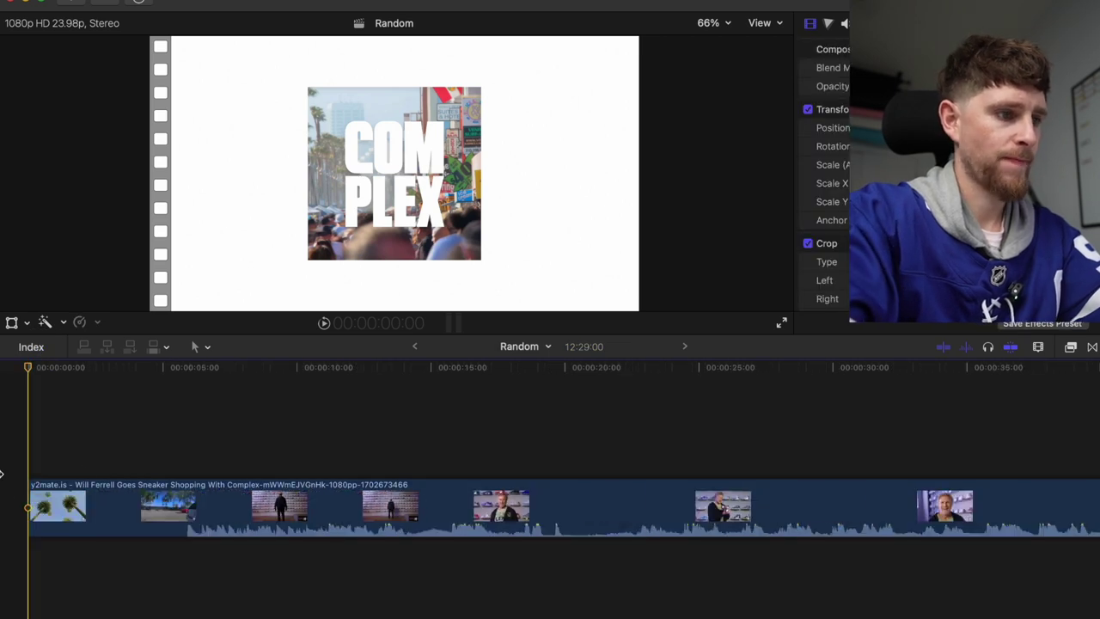
Play the clip from about 5:20 and split it at 17:09, where the opening line ends.
left_click(184, 466)
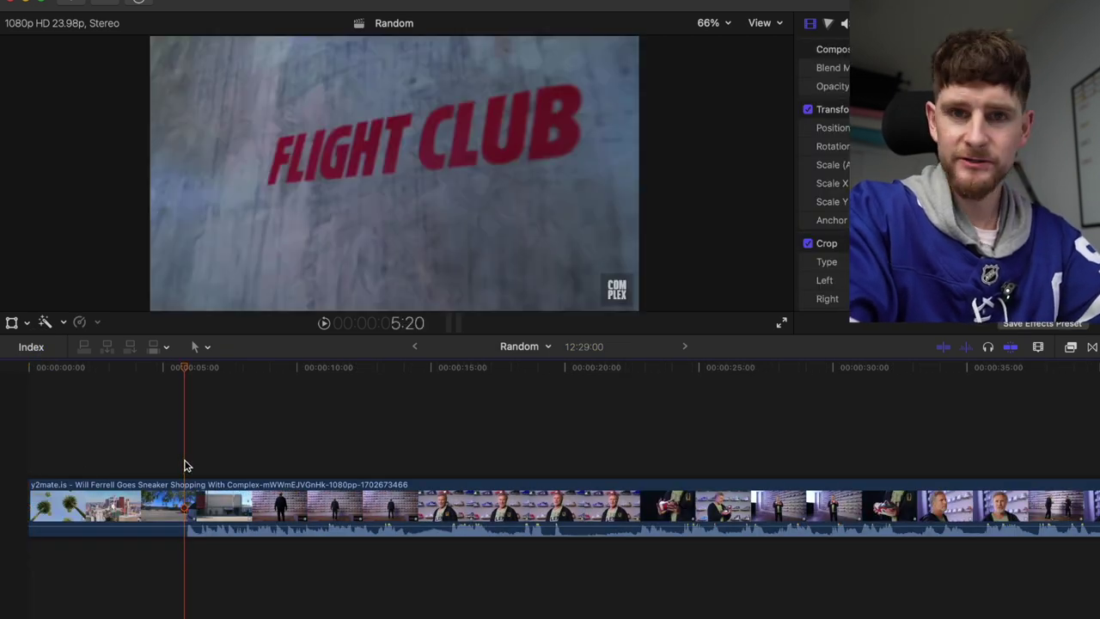
key("space")
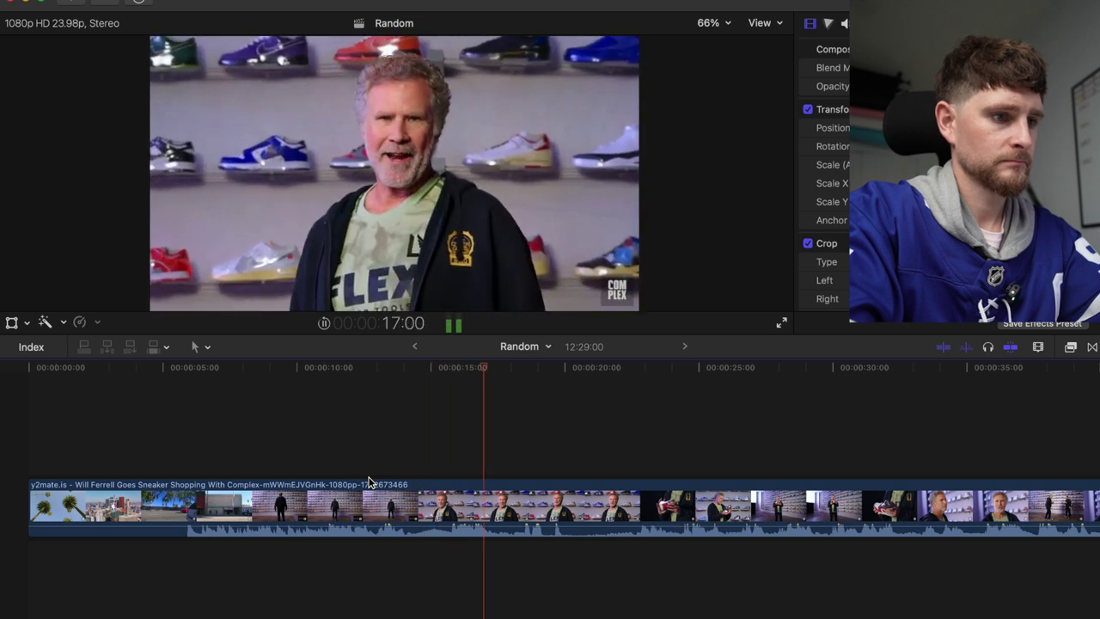
key("space")
key("Left")
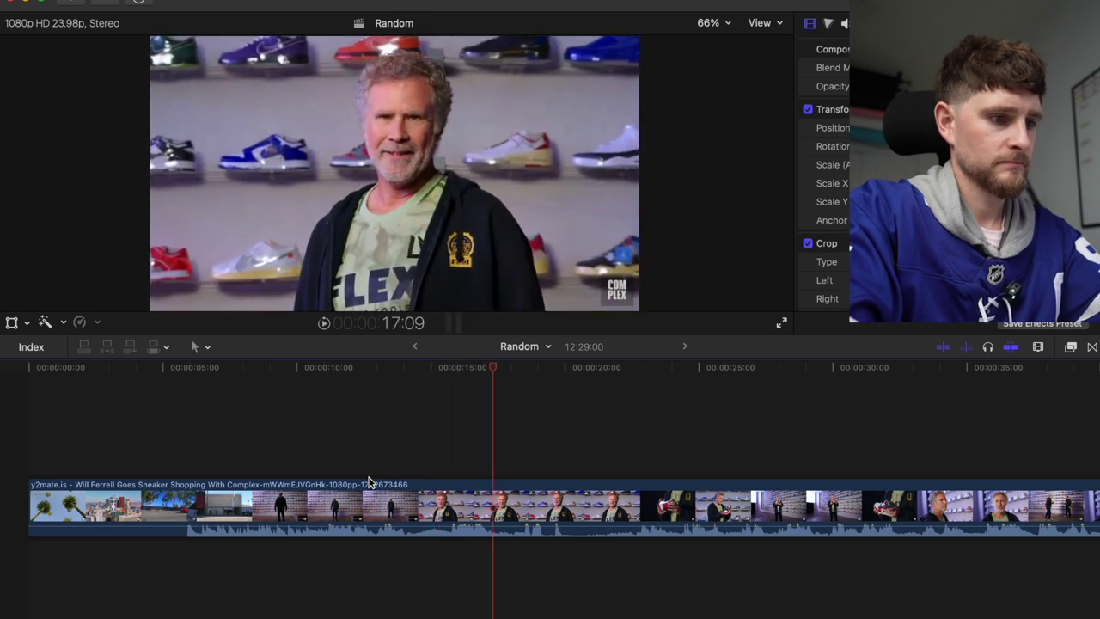
key("super+b")
Remove all footage before about 11:03 and insert a three-second gap after the remaining opening segment.
left_click(325, 464)
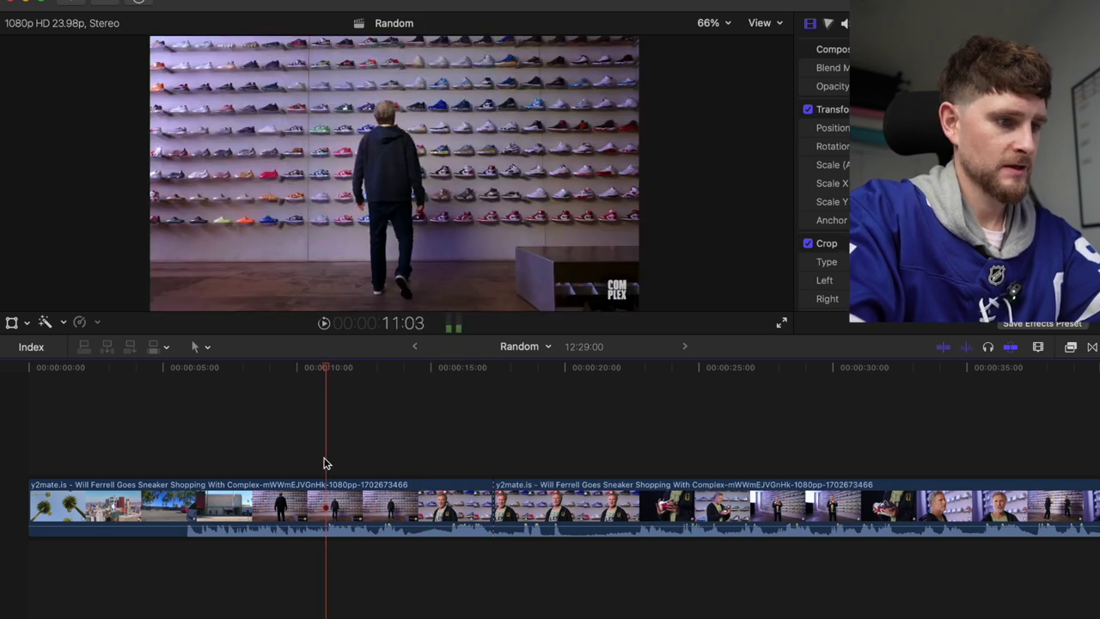
key("alt+bracketleft")
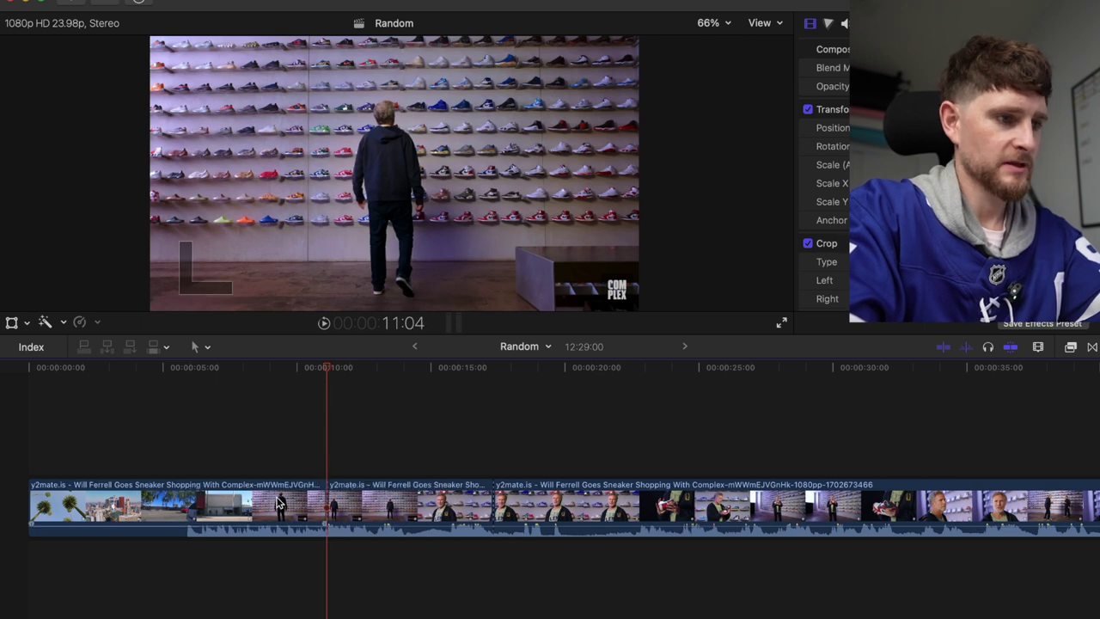
left_click(196, 465)
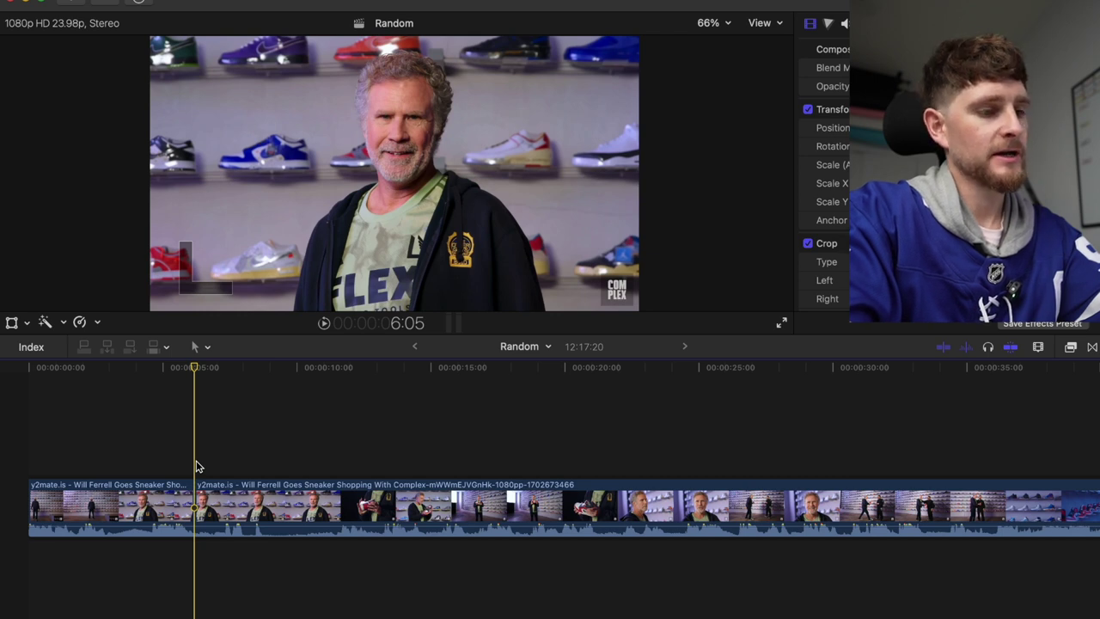
key("alt+w")
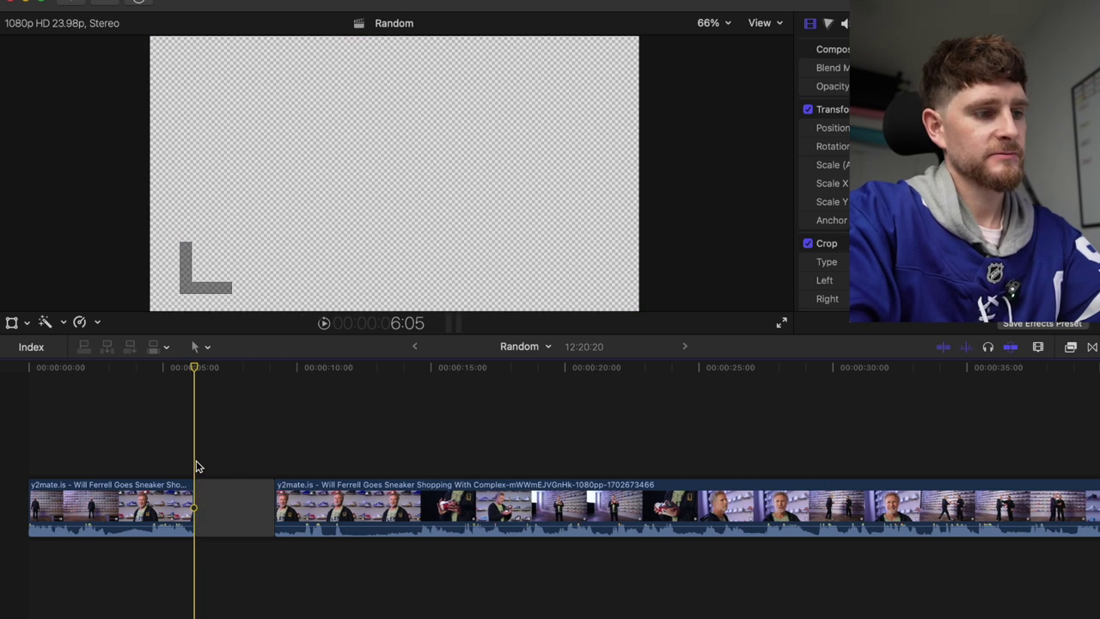
Play the footage after the gap and split it at 11:17.
left_click(298, 458)
key("space")
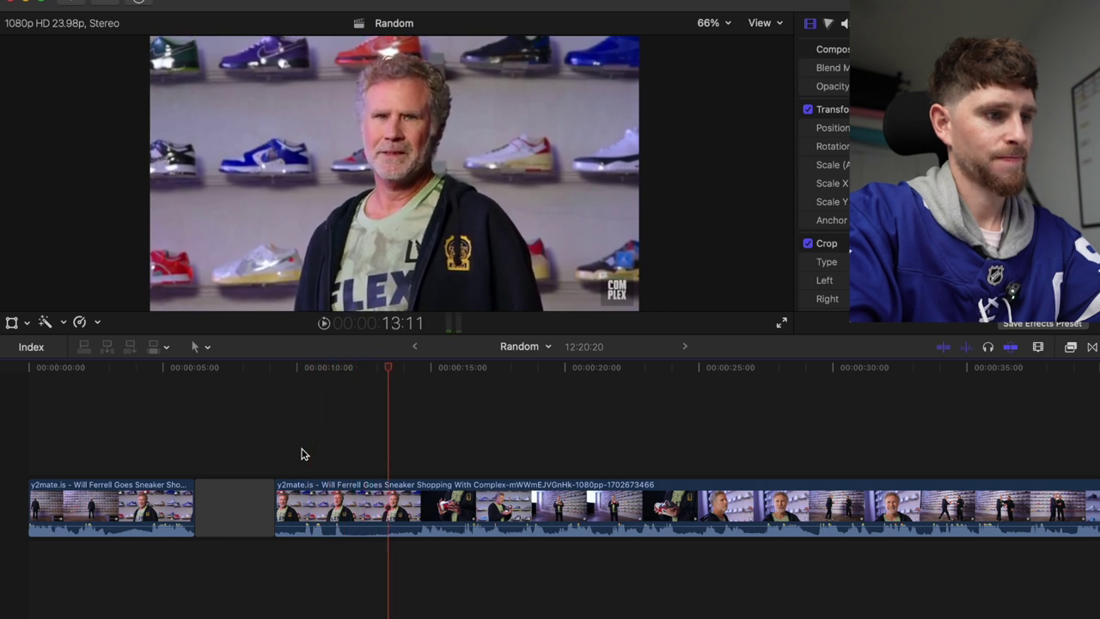
left_click(342, 464)
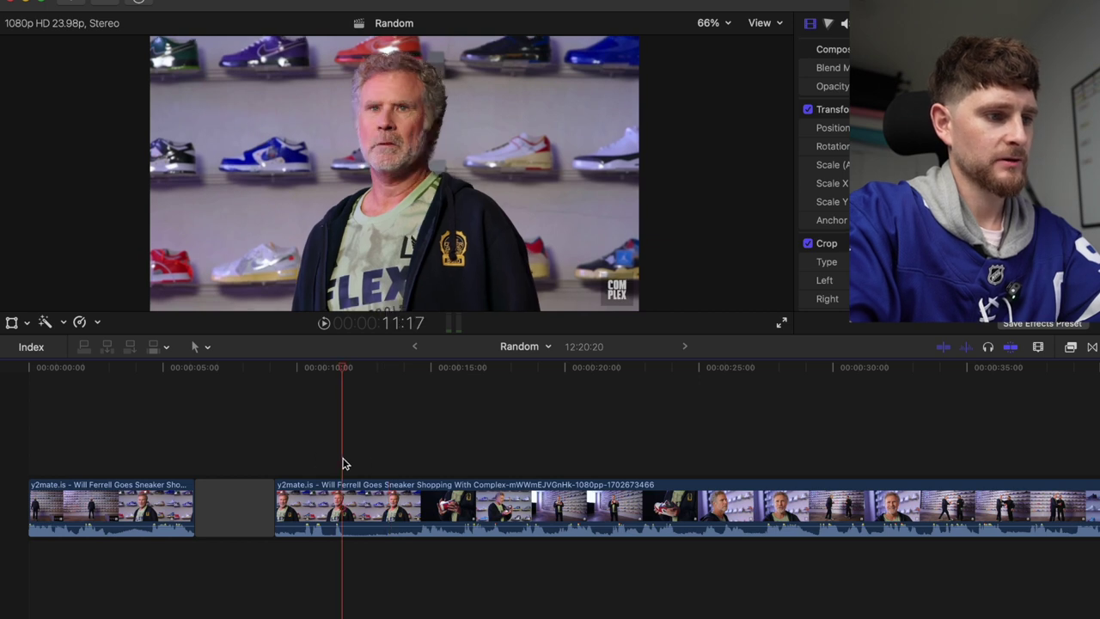
key("super+b")
Trim the short second segment to end at 10:14, removing the rest up to the cut, and insert a three-second gap after it.
left_click(287, 456)
key("space")
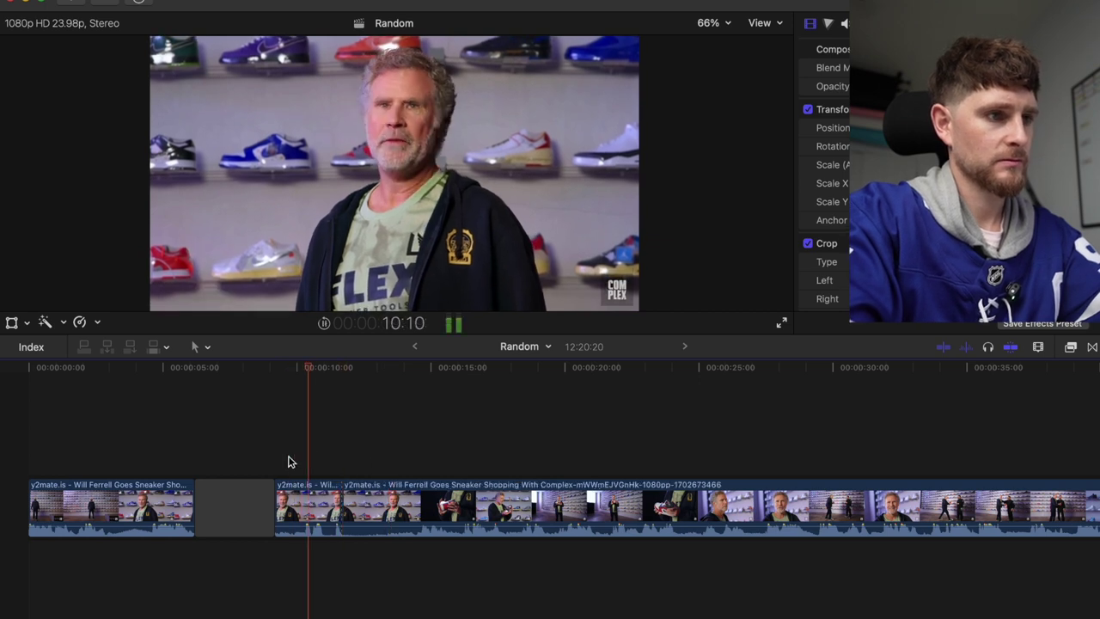
left_click(305, 462)
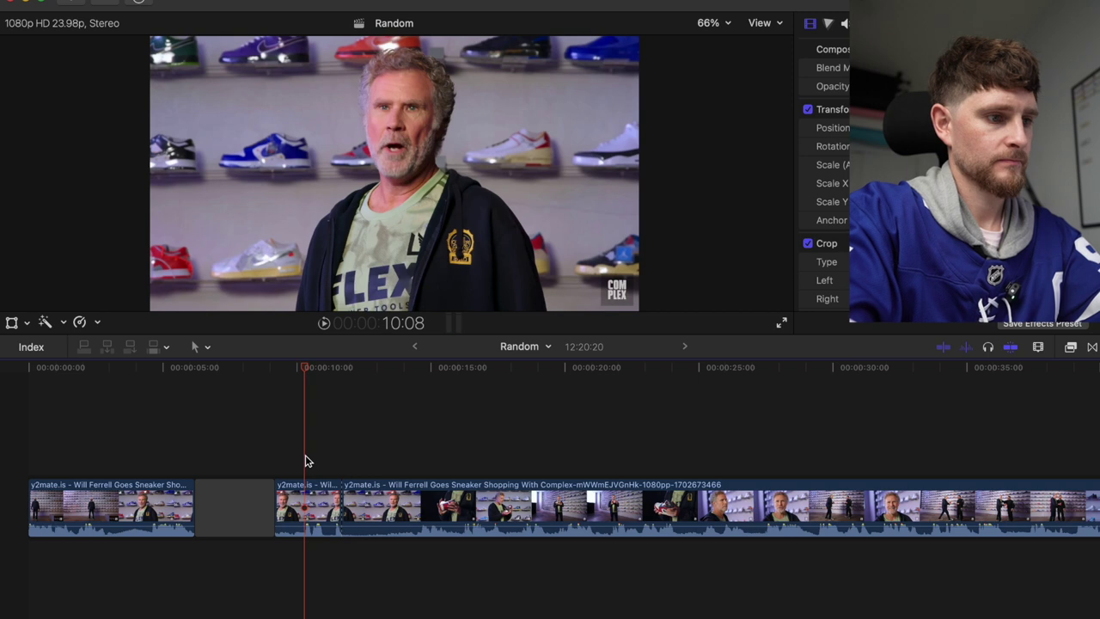
left_click(311, 464)
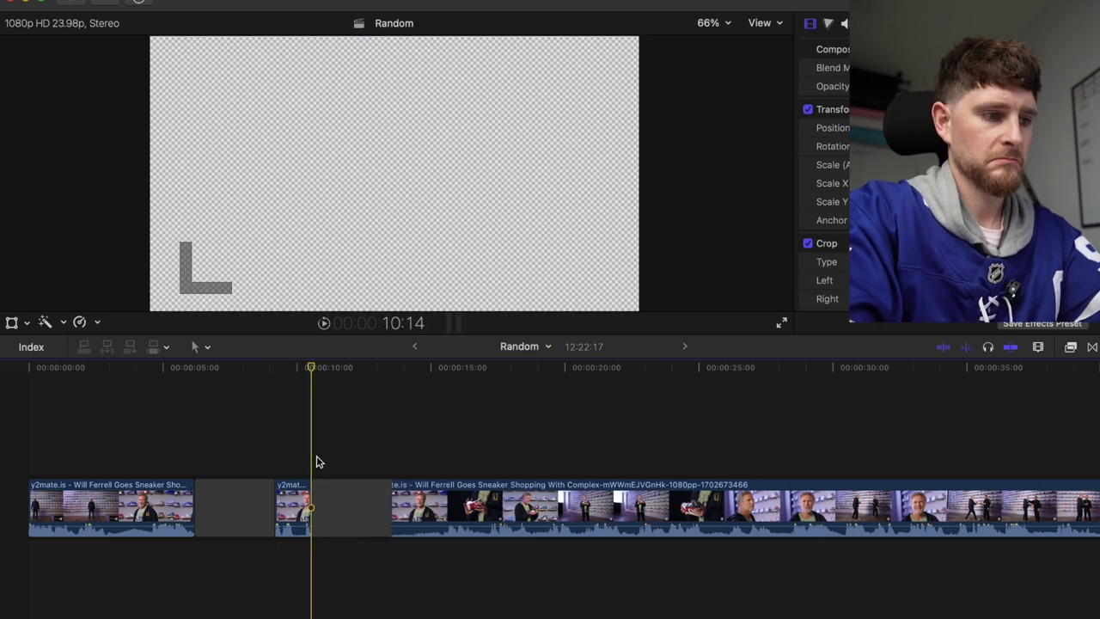
Play the footage after the second gap and split it at 26:01, during the sneaker close-up.
left_click(469, 456)
key("space")
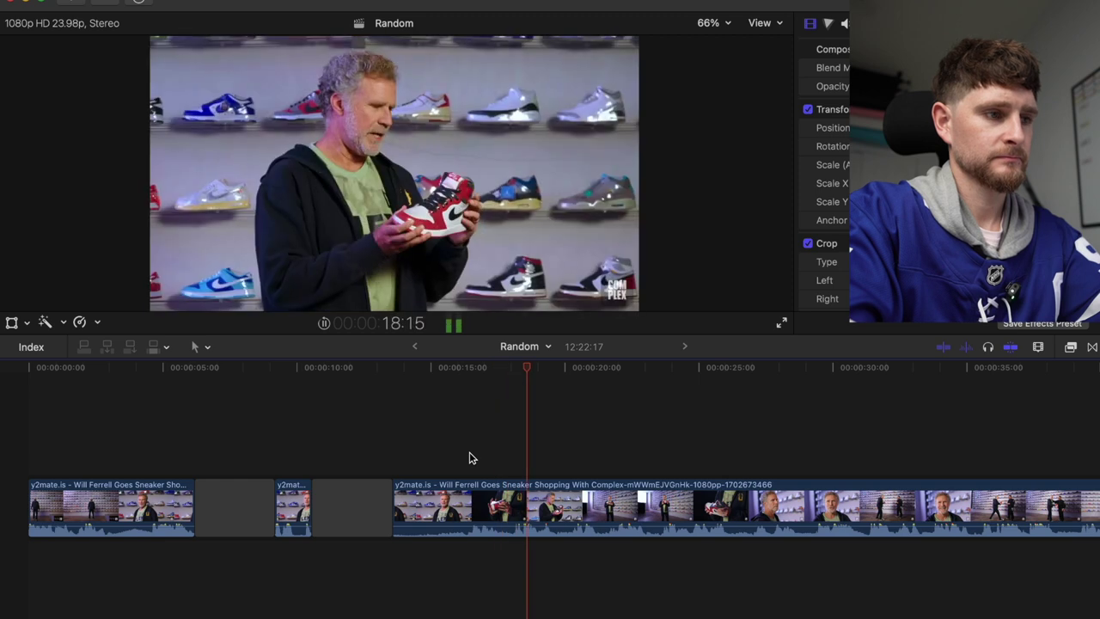
scroll(469, 458, "right", 2)
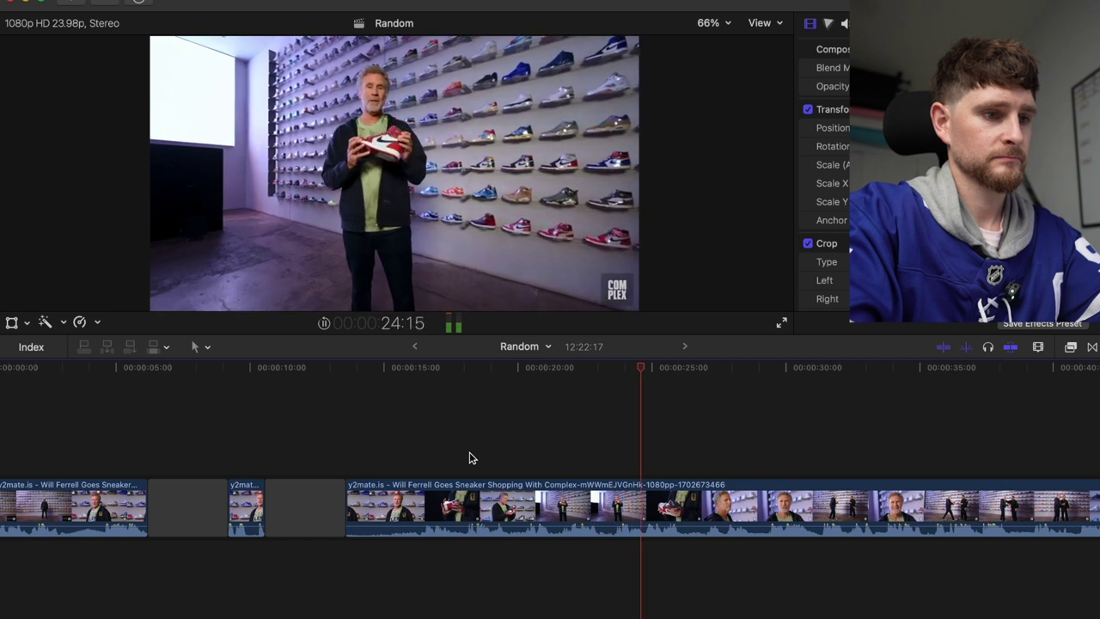
scroll(469, 458, "right", 3)
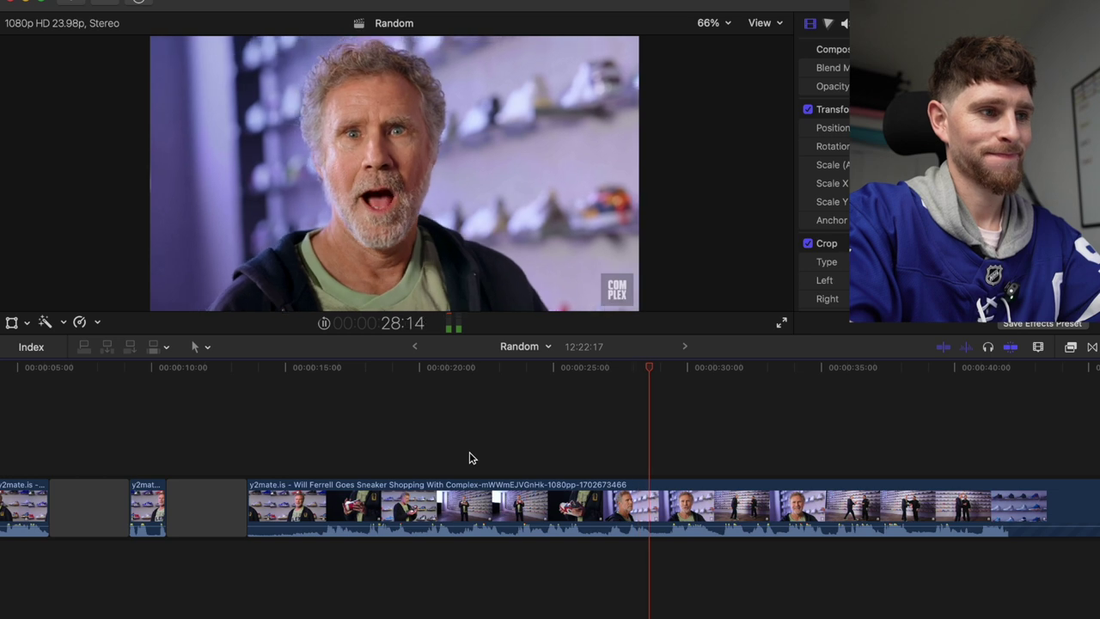
key("space")
left_click(580, 458)
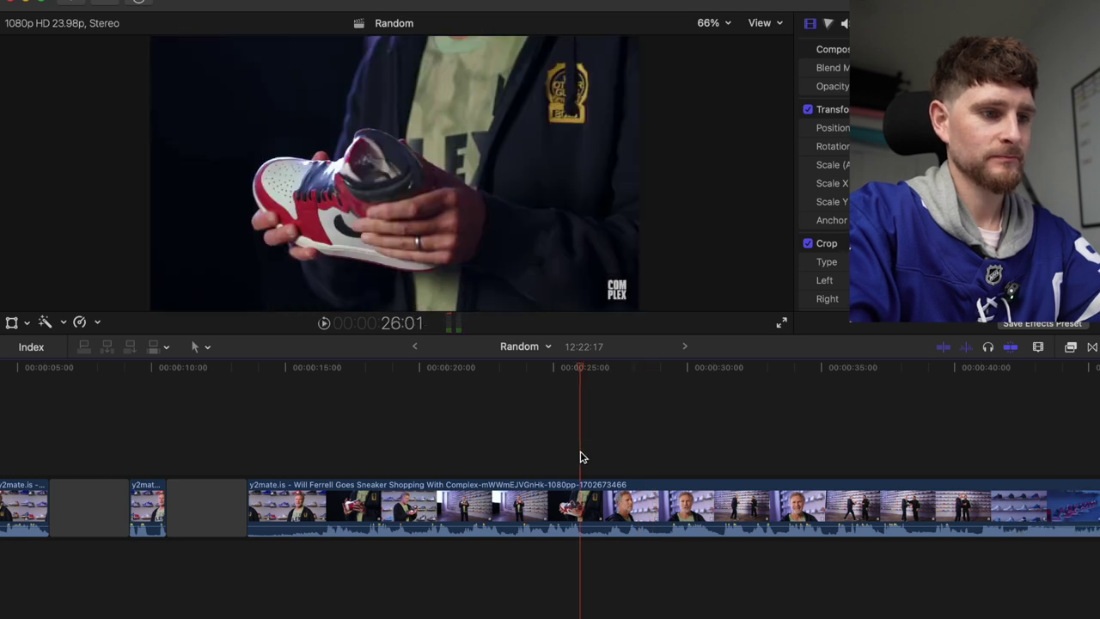
key("super+b")
Split the third segment where the first sneaker close-up begins and delete the piece before it.
left_click(317, 470)
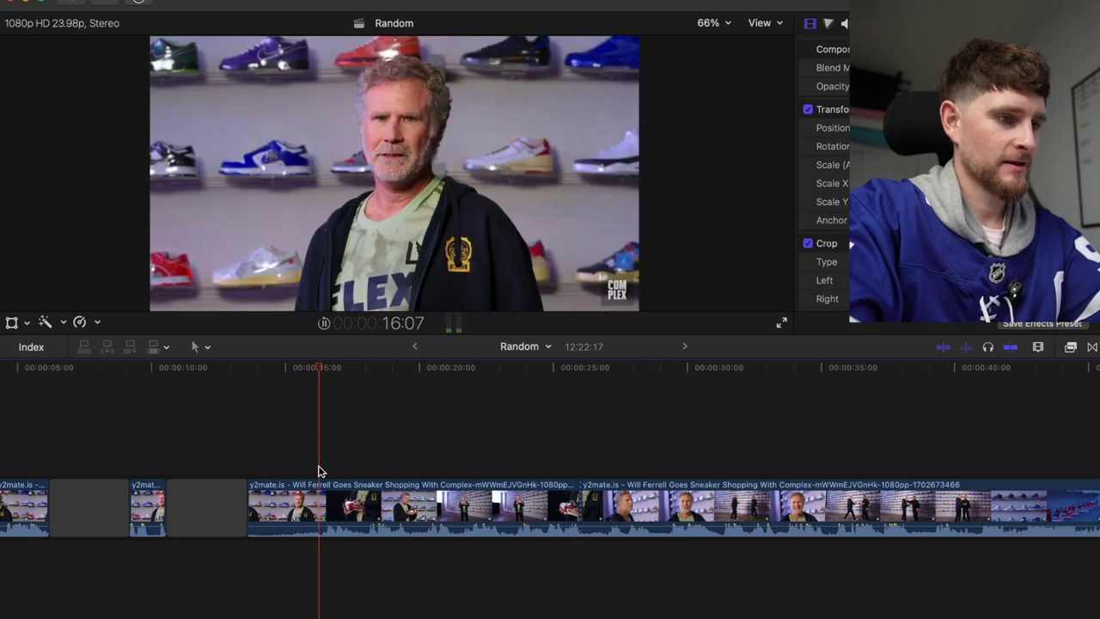
key("space")
key("space")
left_click(326, 465)
key("super+b")
left_click(302, 501)
key("Delete")
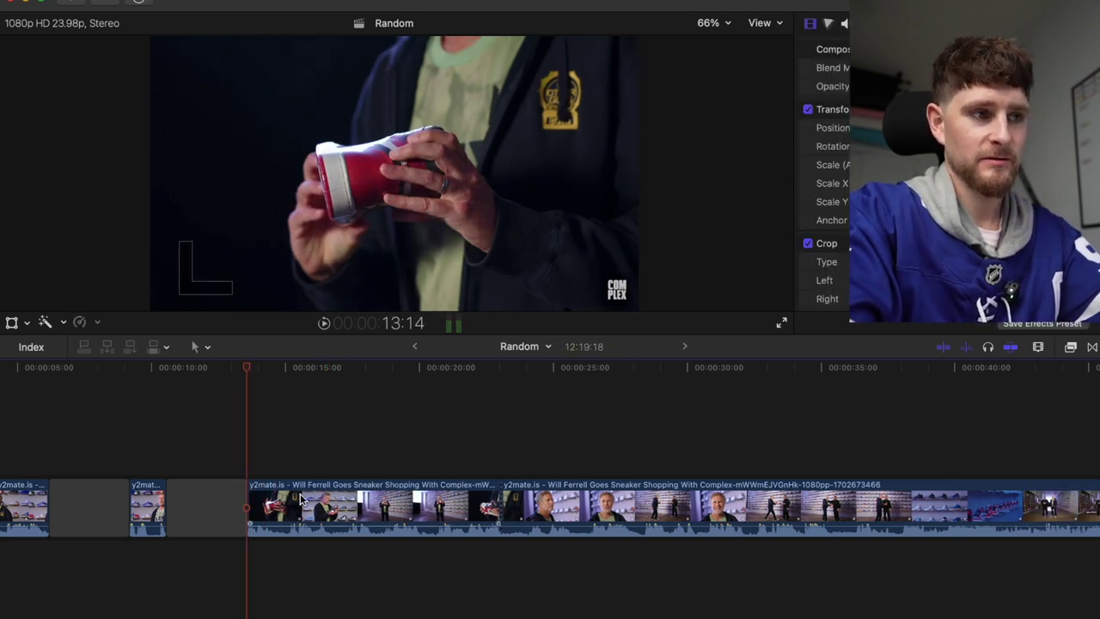
Insert a three-second gap at the end of the third segment and play the following footage to find the cut point at 33:20.
left_click(503, 468)
key("alt+w")
left_click(594, 459)
key("space")
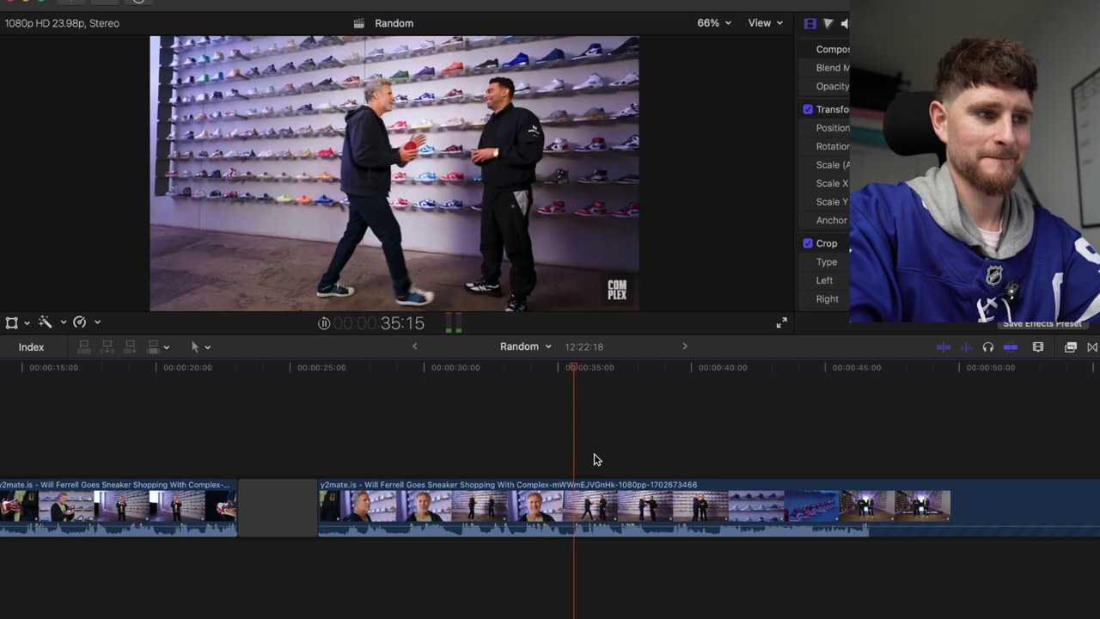
key("space")
left_click(525, 457)
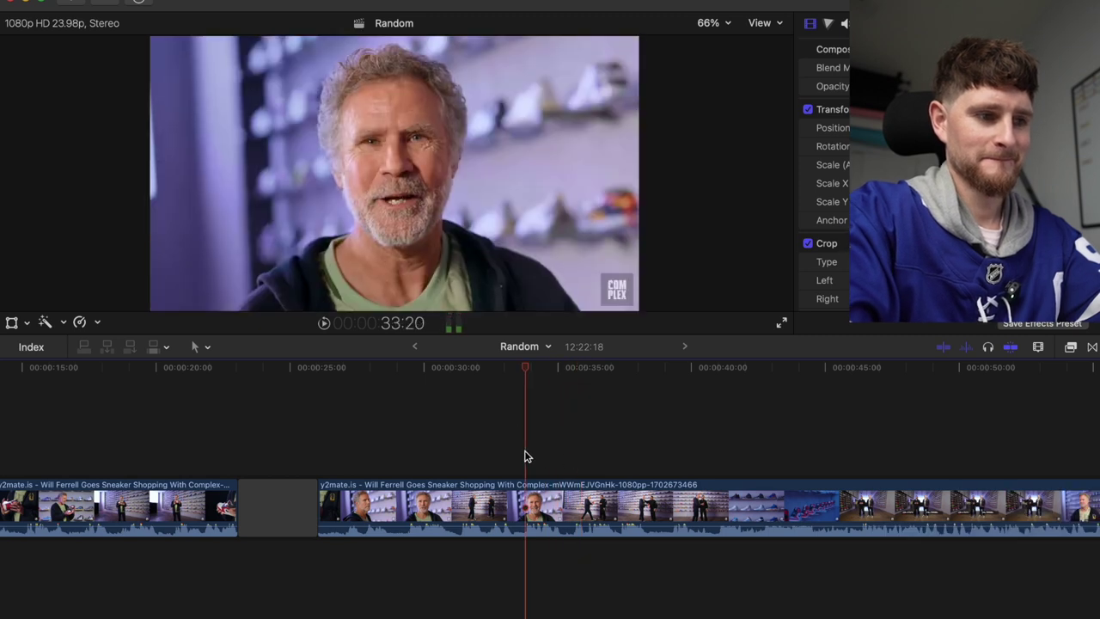
key("cmd+b")
key("space")
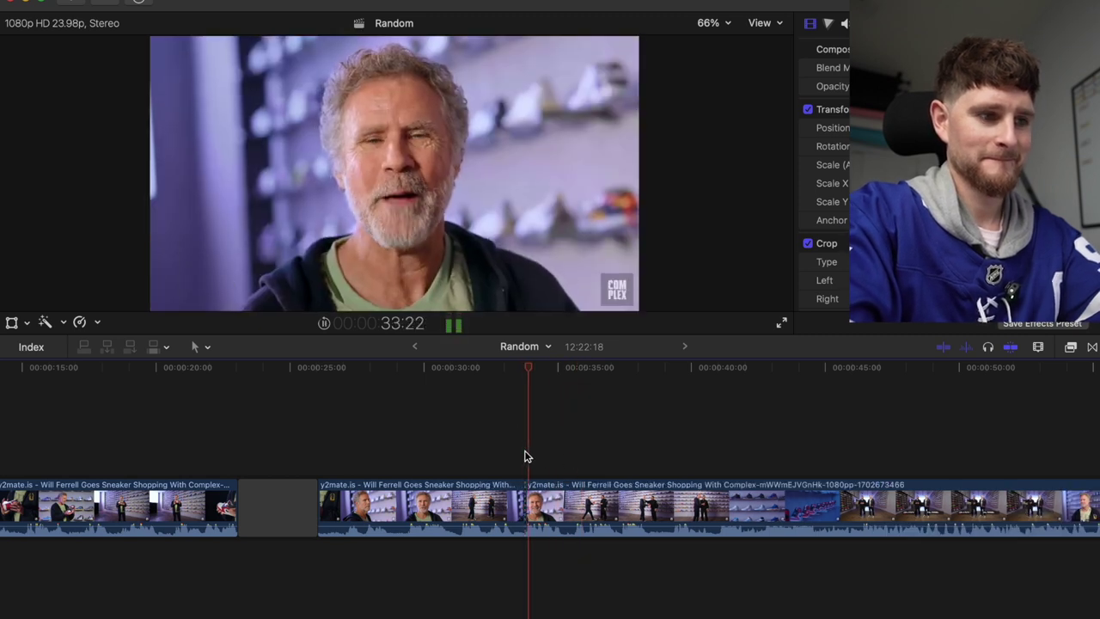
key("cmd+z")
left_click(520, 453)
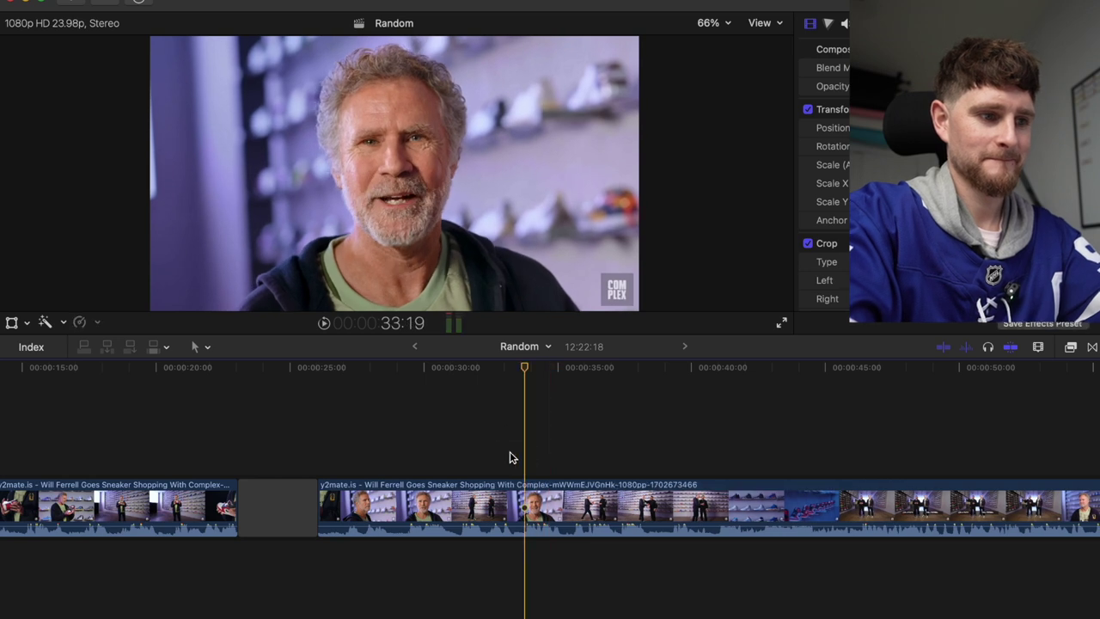
key("cmd+b")
key("space")
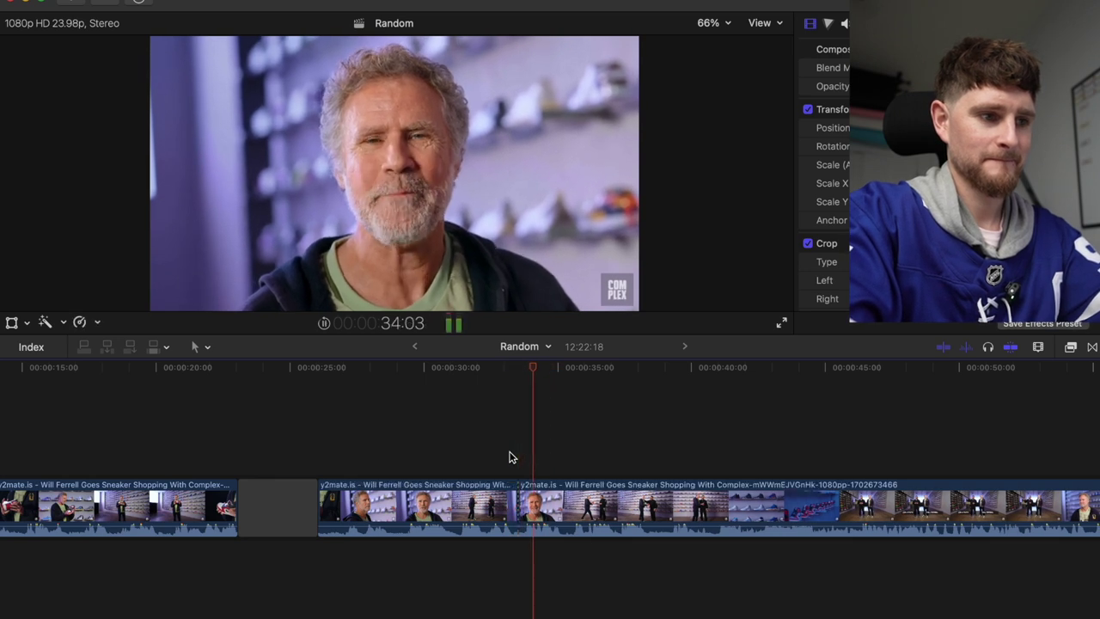
key("cmd+z")
Split the clip at 33:20 and delete the piece between the third gap and the cut.
key("cmd+b")
left_click(495, 487)
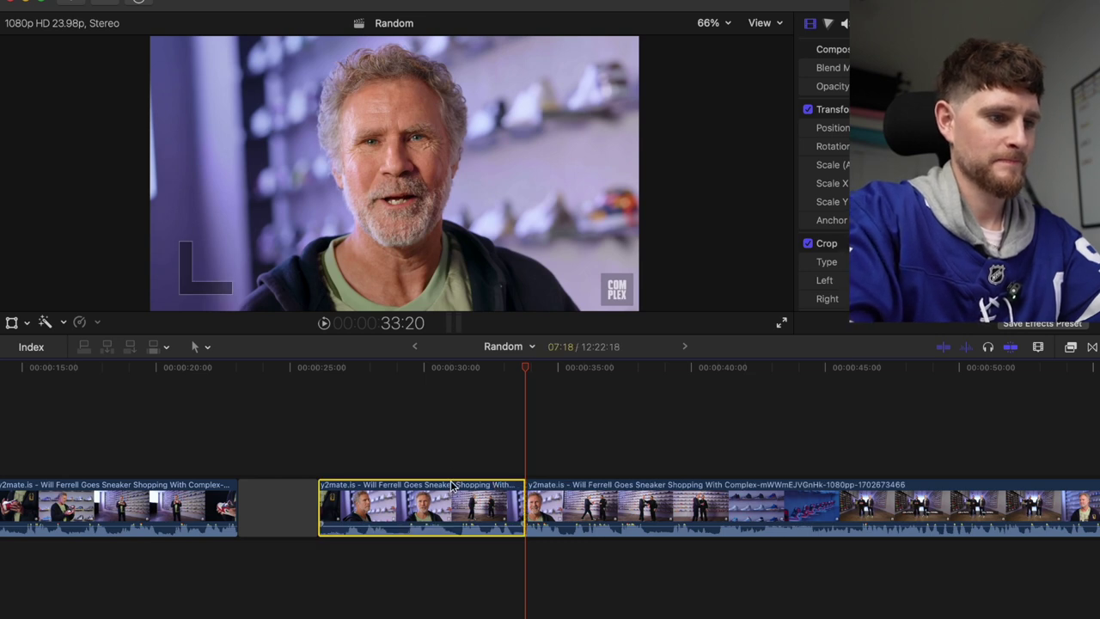
key("BackSpace")
Play the footage after the third gap and split it where the interview close-up changes to the walking shot.
key("space")
key("cmd+b")
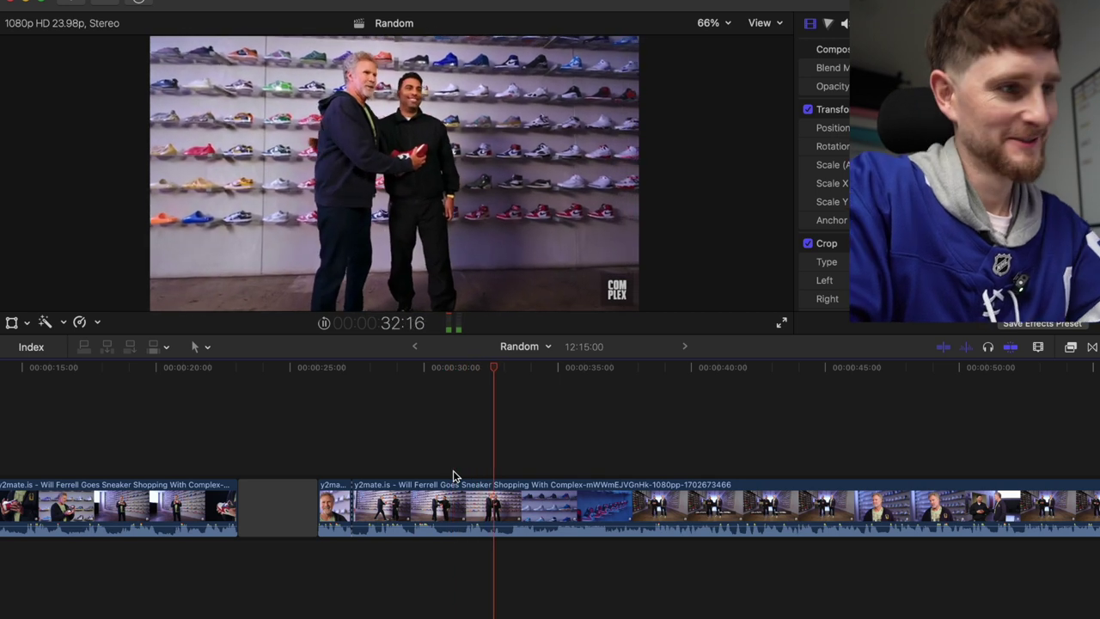
key("space")
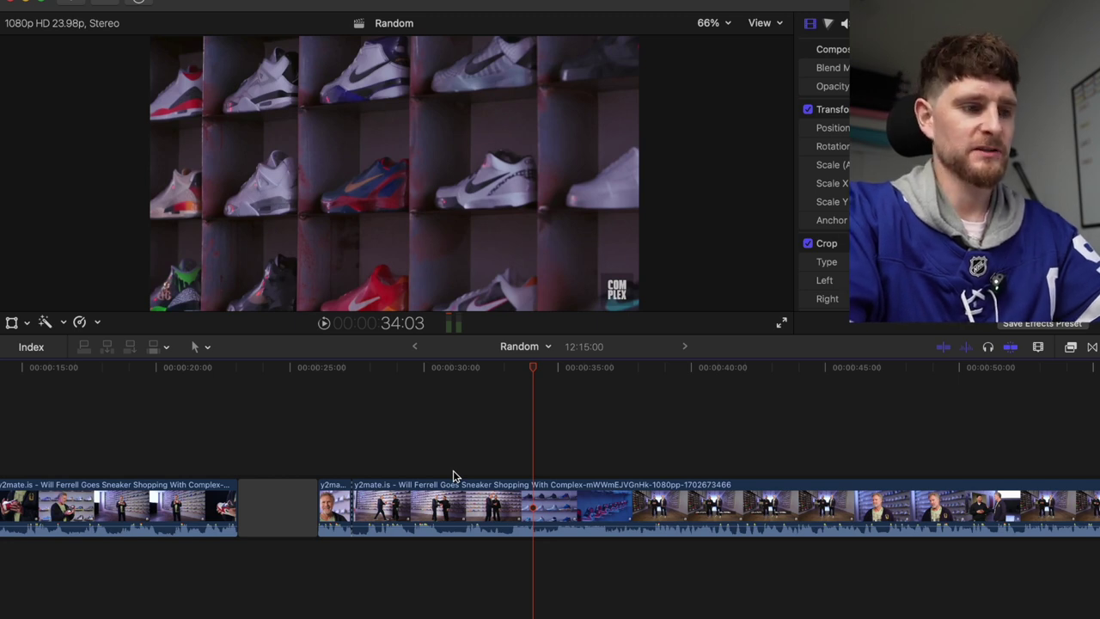
Play the footage after the interview close-up, split the clip at the next Will Ferrell close-up at 57:03, and delete the piece before it.
key("space")
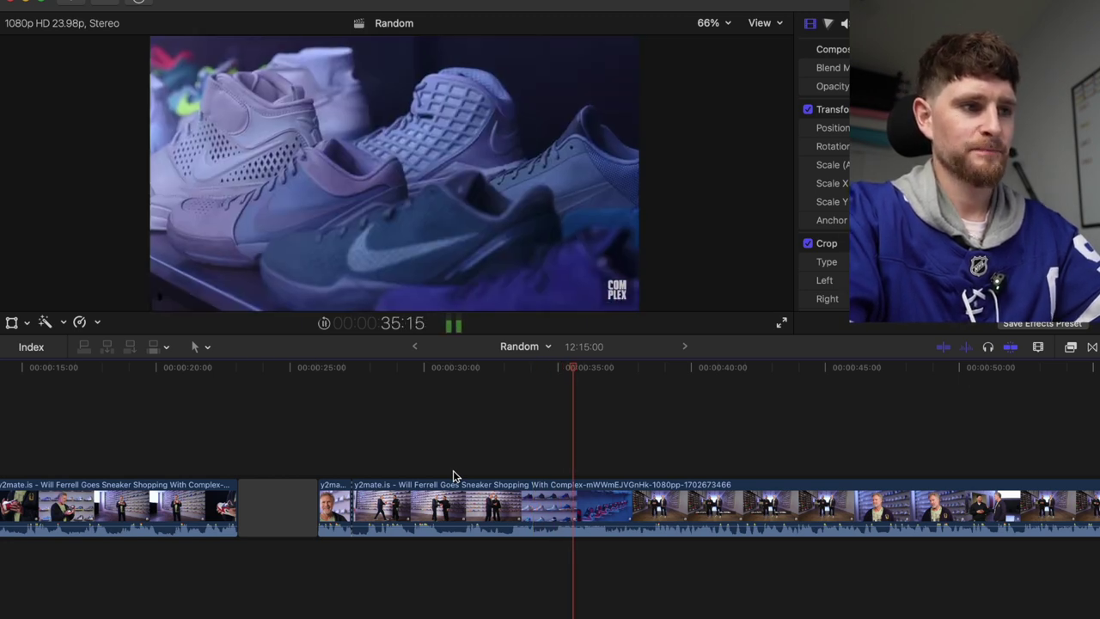
key("space")
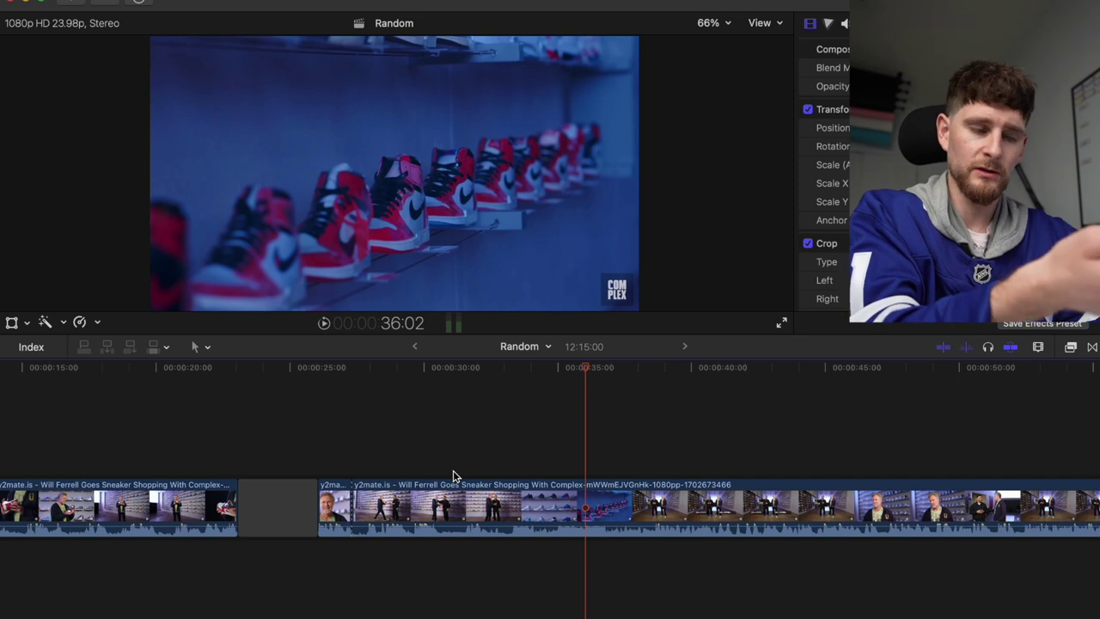
key("space")
left_click(650, 467)
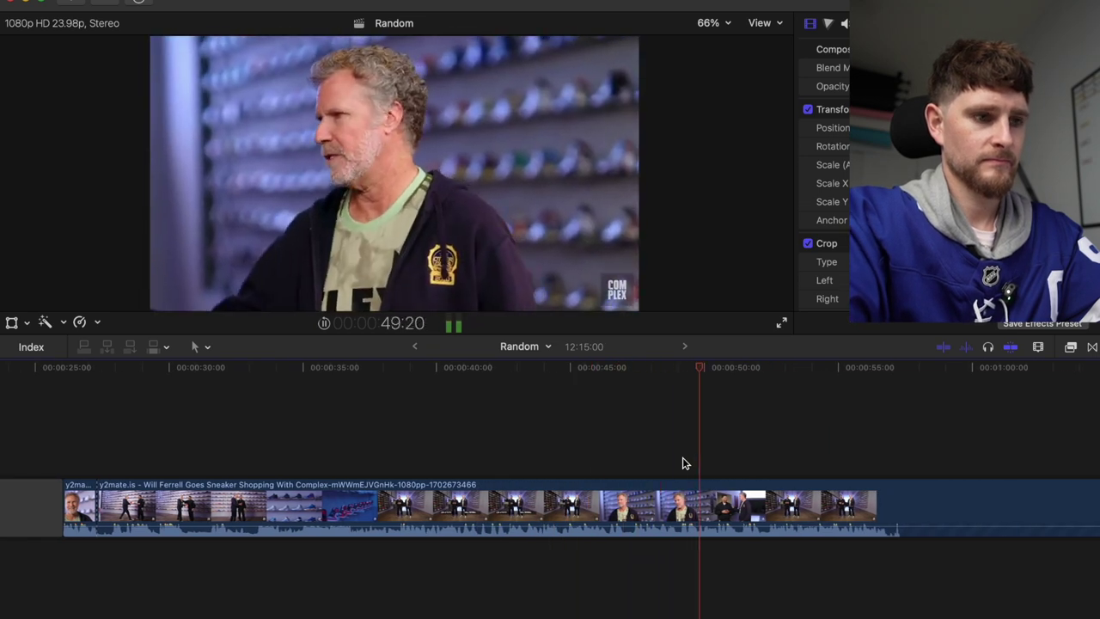
key("space")
key("space")
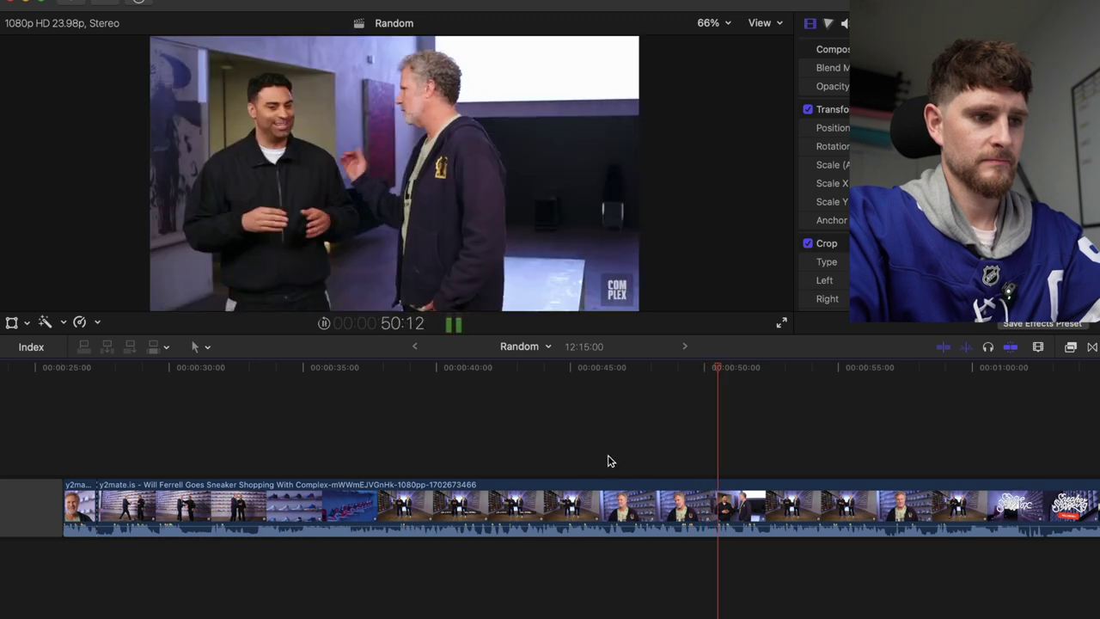
left_click(633, 462)
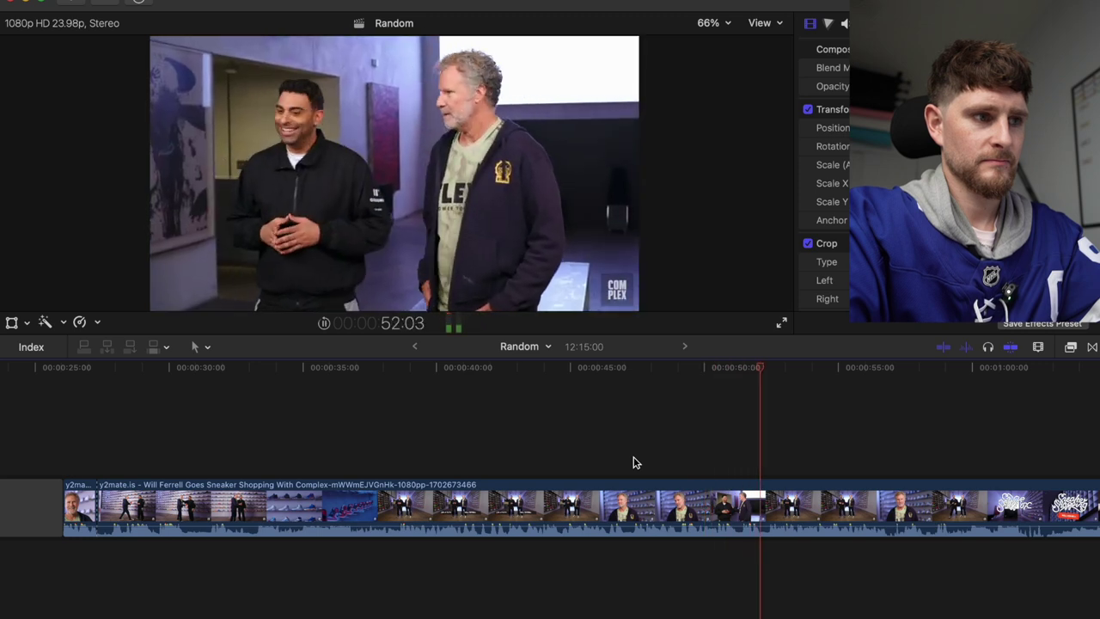
key("space")
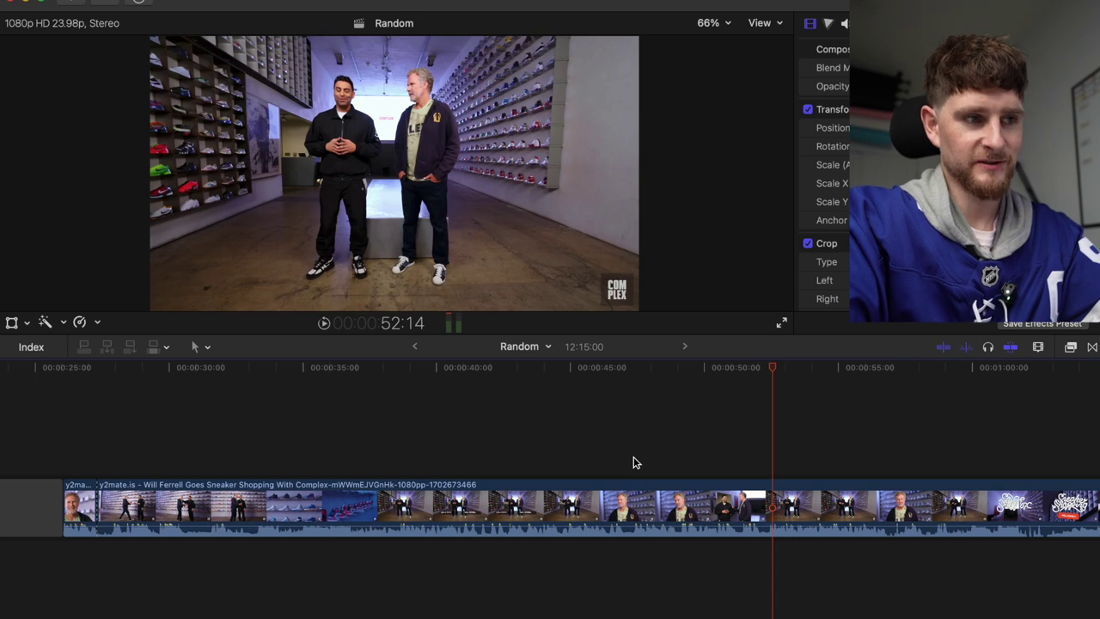
key("space")
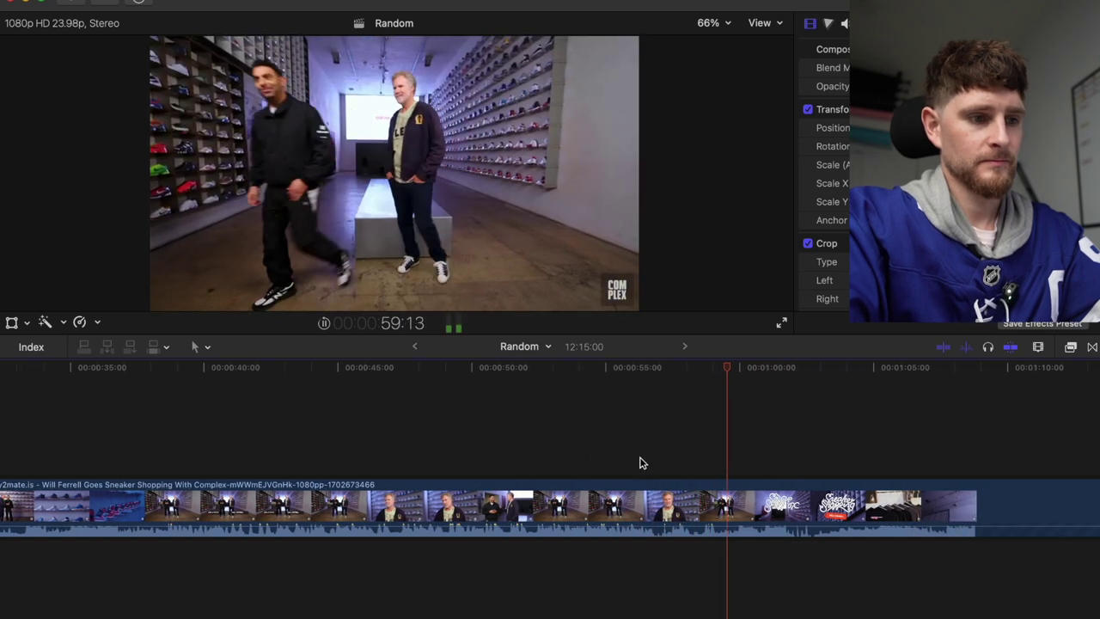
key("space")
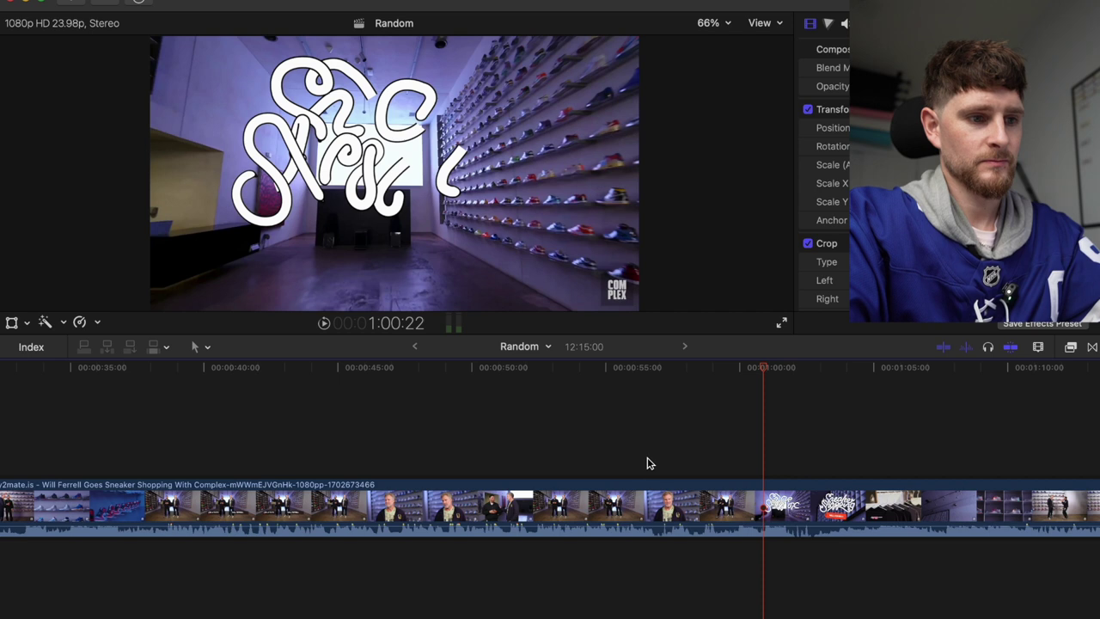
left_click(660, 466)
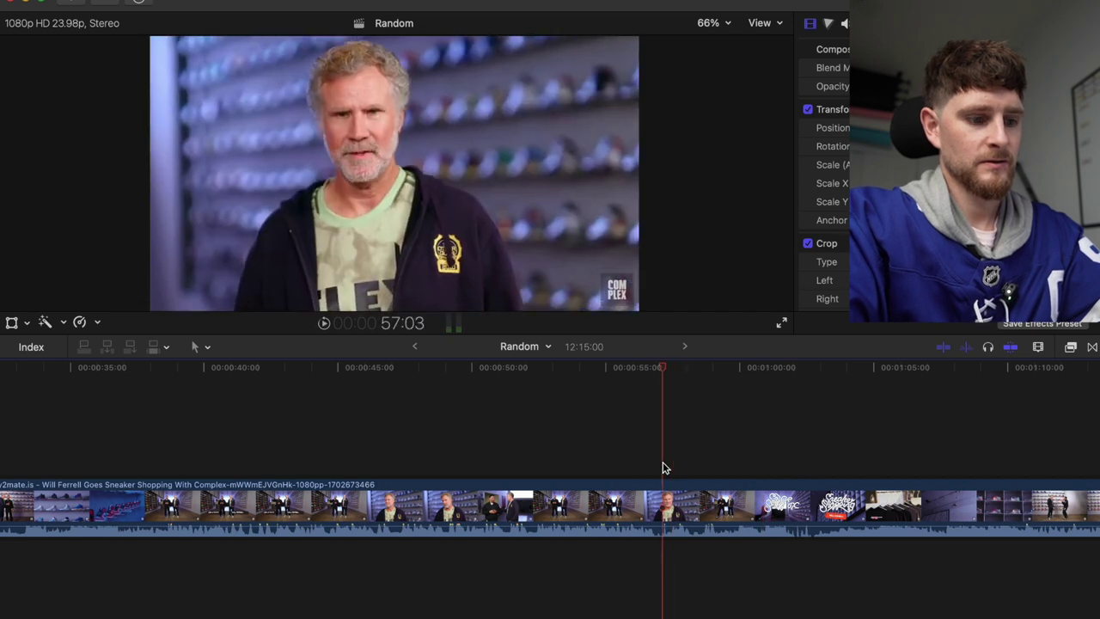
key("super+b")
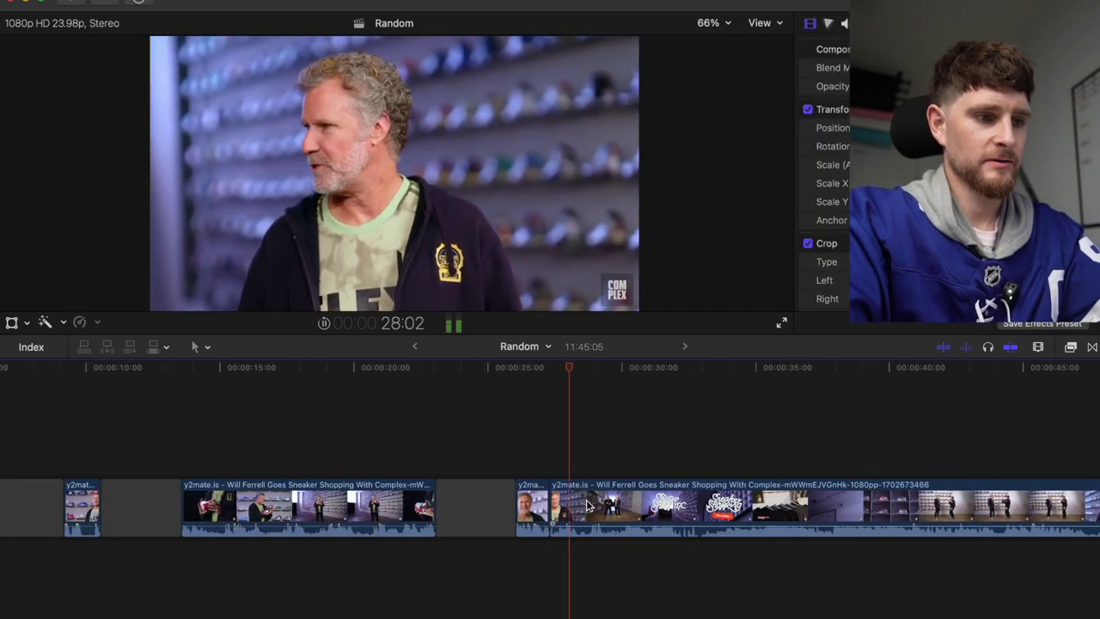
Split the clip where this close-up ends before the wide shot, and play the following footage to find the cut point at 49:08.
key("super+b")
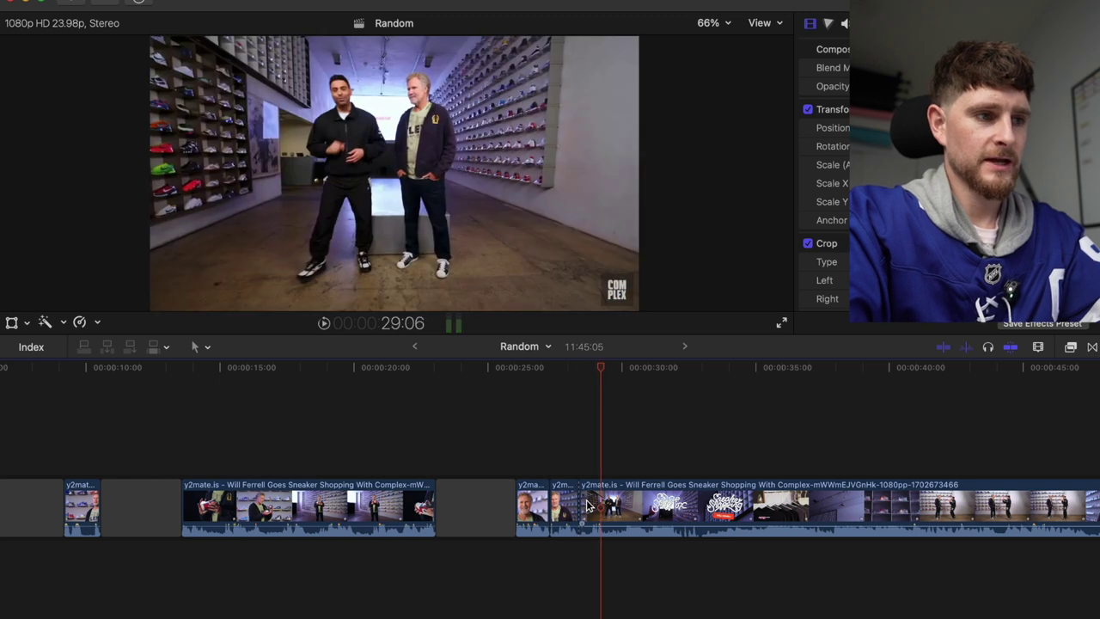
scroll(587, 506, "right", 3)
left_click_drag(456, 369, 776, 417)
key("space")
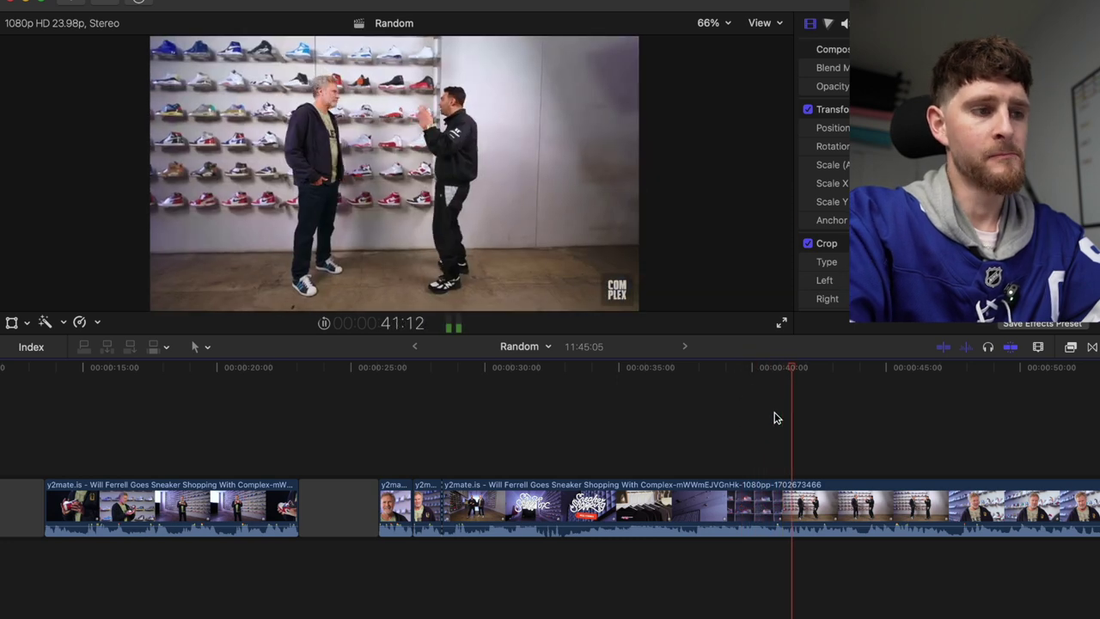
scroll(776, 418, "right", 5)
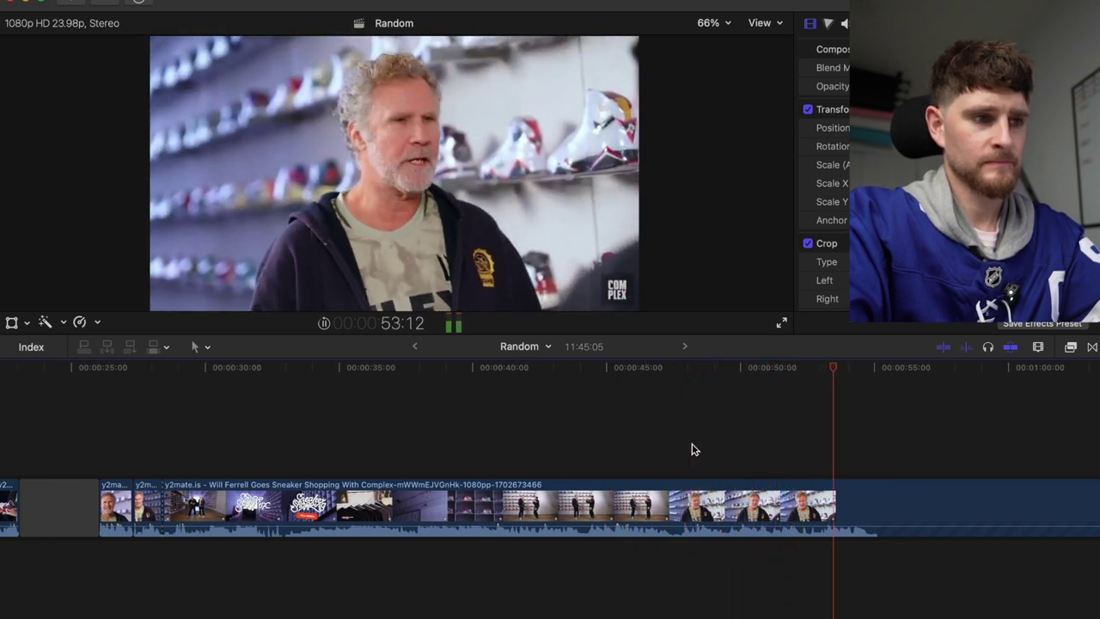
key("space")
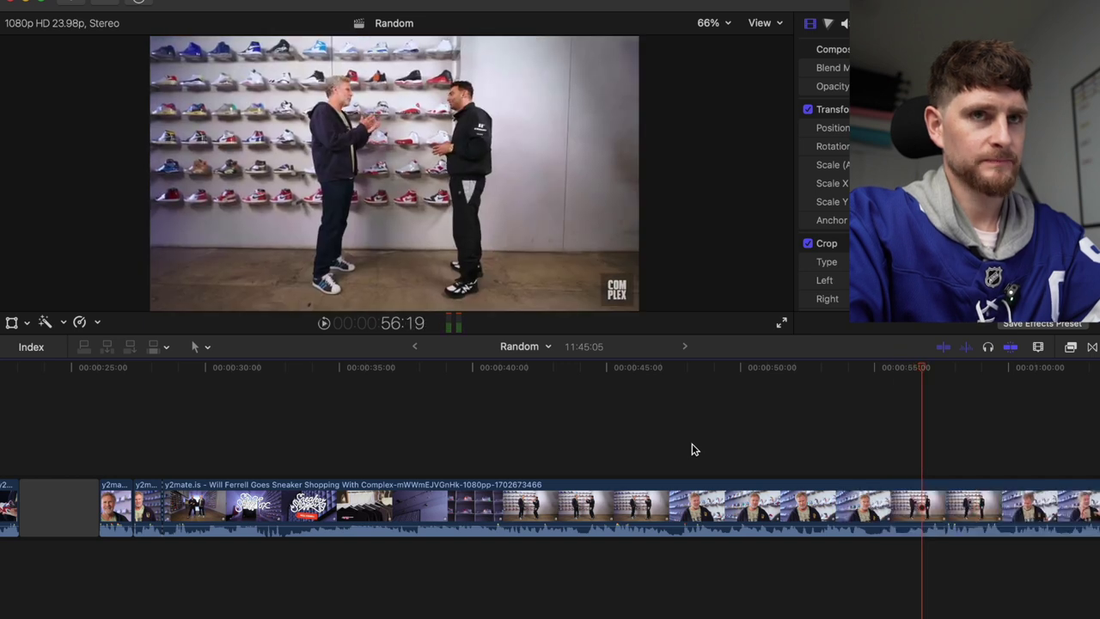
left_click(688, 448)
key("space")
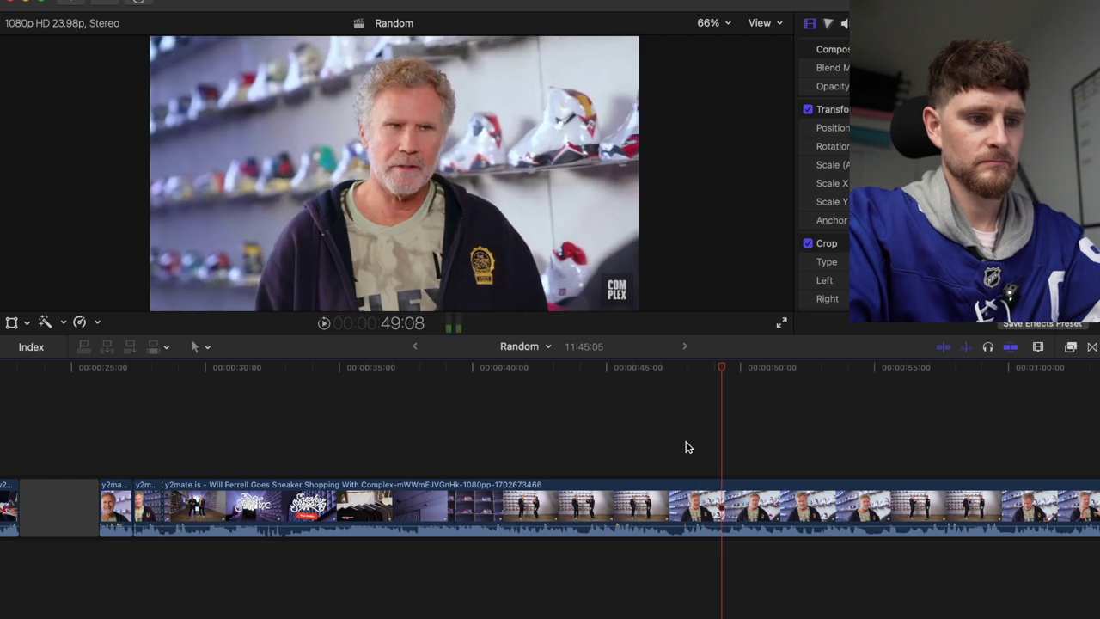
Split the clip at 49:08 and again about a second earlier, and delete the long piece before the isolated close-up.
key("super+b")
left_click(686, 449)
key("super+b")
left_click(641, 501)
key("space")
key("Delete")
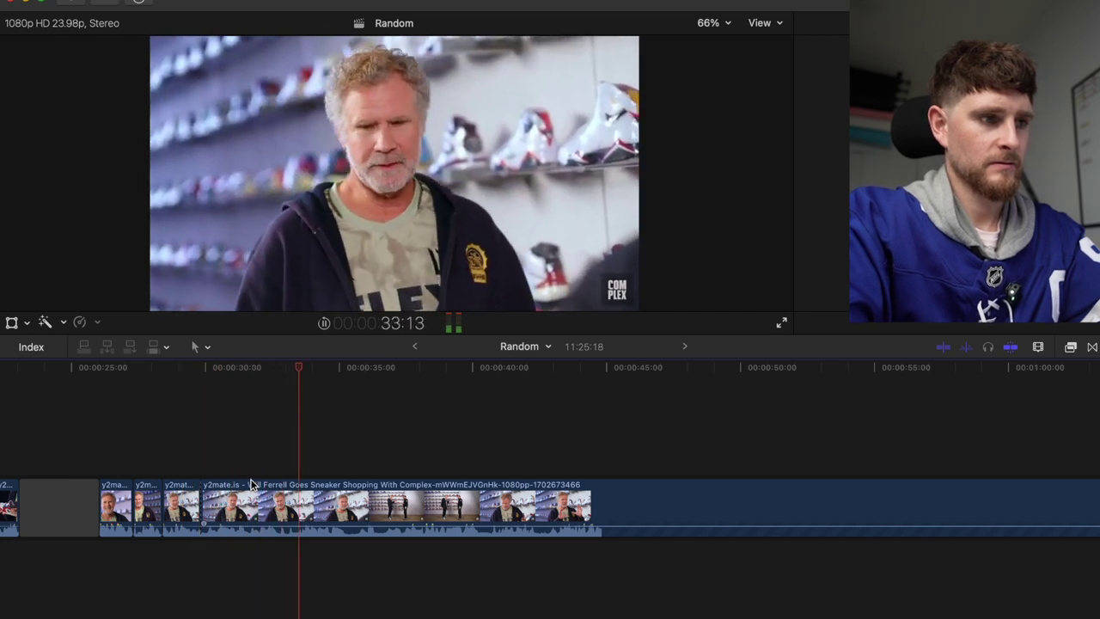
Split the remaining footage at 30:12 and delete the short piece just before that cut.
left_click(209, 458)
key("space")
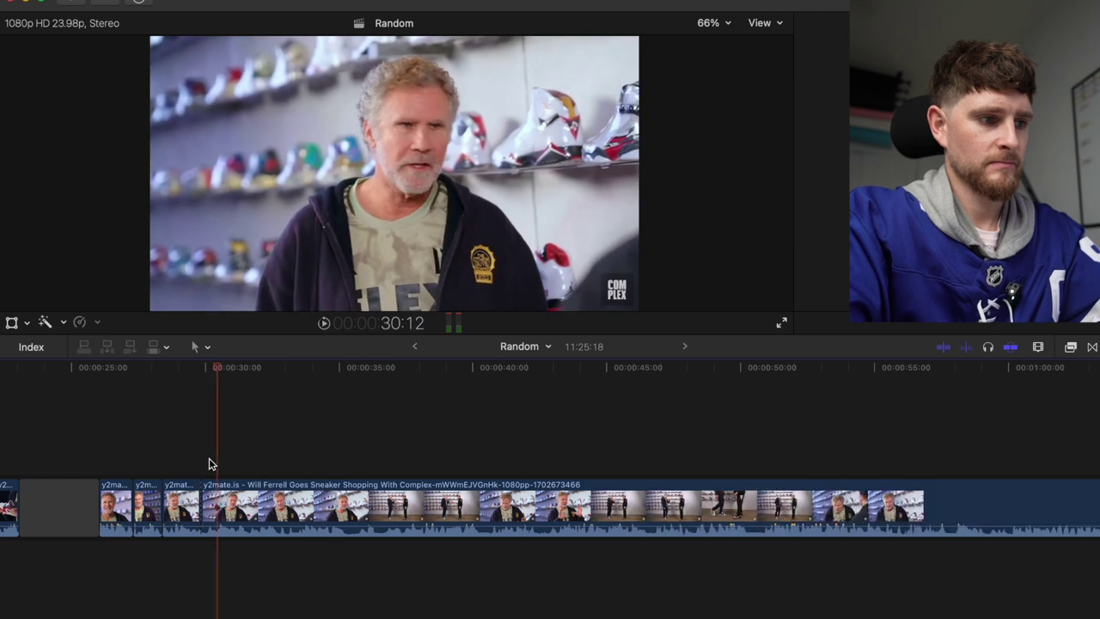
key("space")
left_click(208, 505)
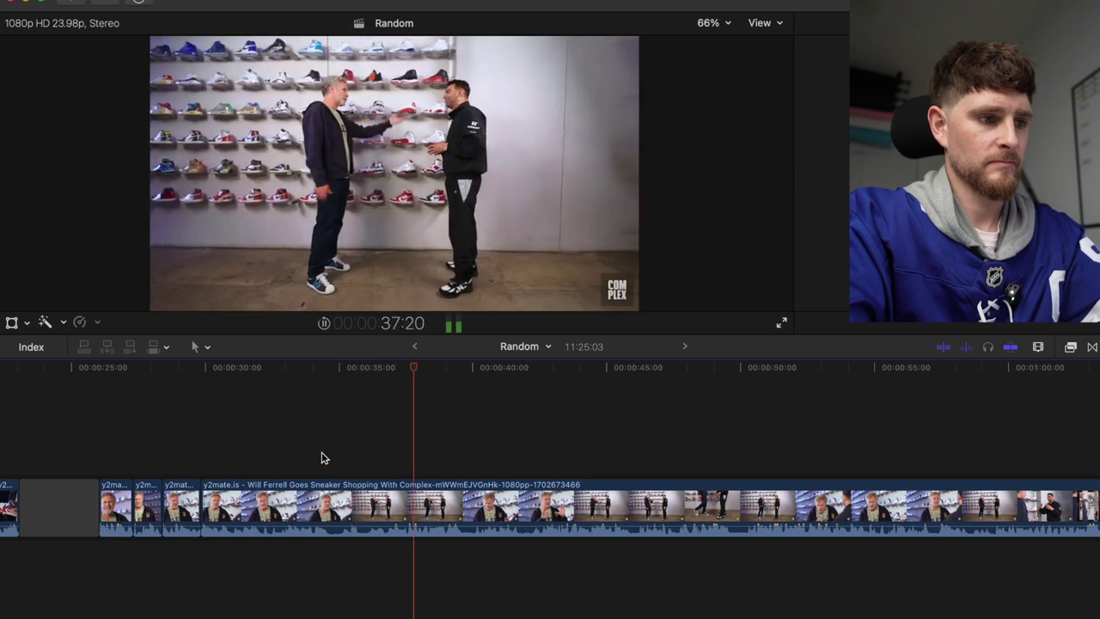
Review the close-up that follows and split it at about 34:01, before the wide shot of the two men.
key("space")
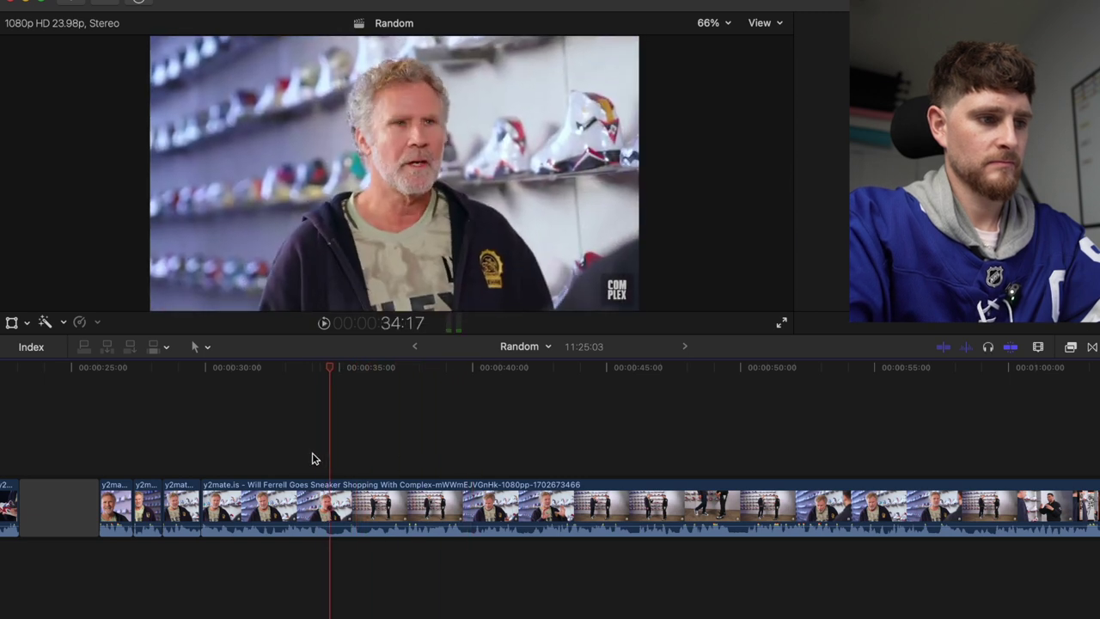
key("super+4")
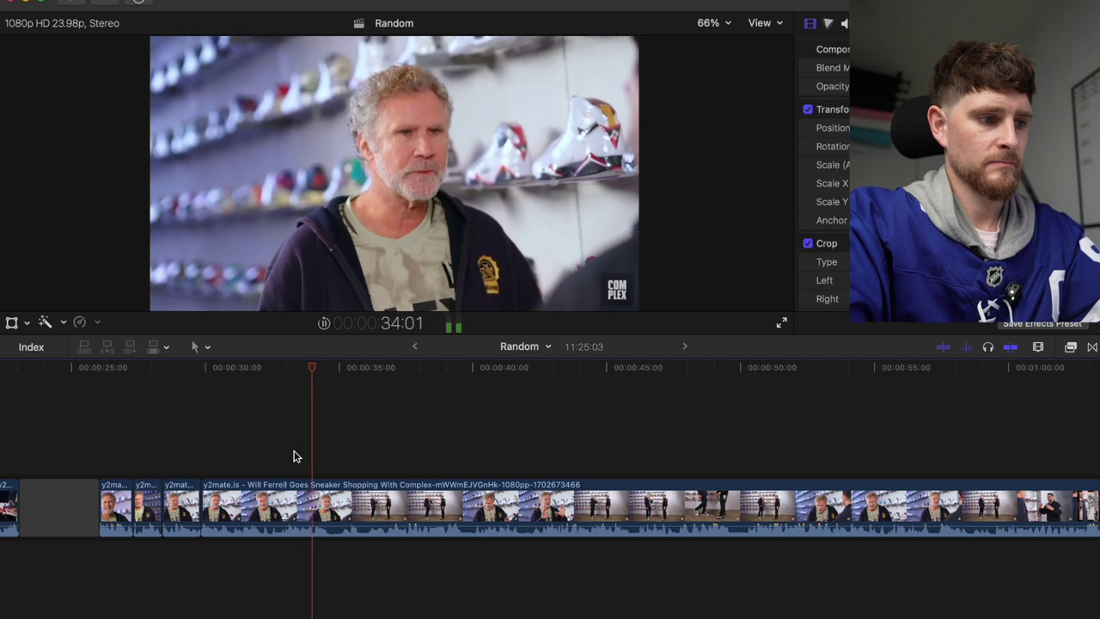
key("super+b")
Play on through the wide shots and split the clip at about 53 seconds, inside the close-up where Will Ferrell looks down.
key("space")
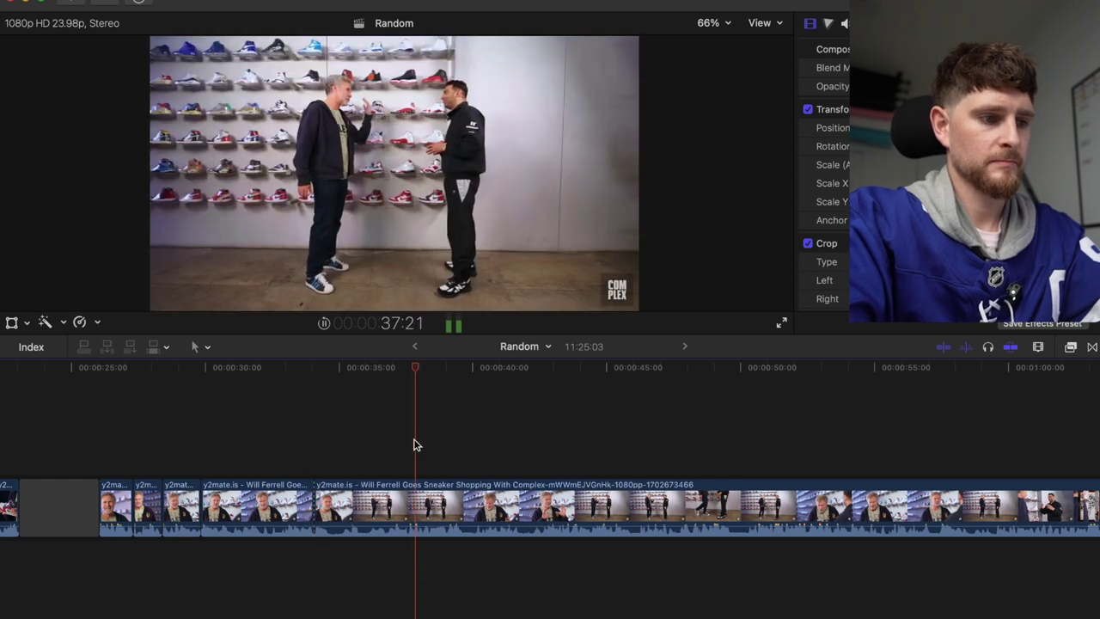
left_click(381, 449)
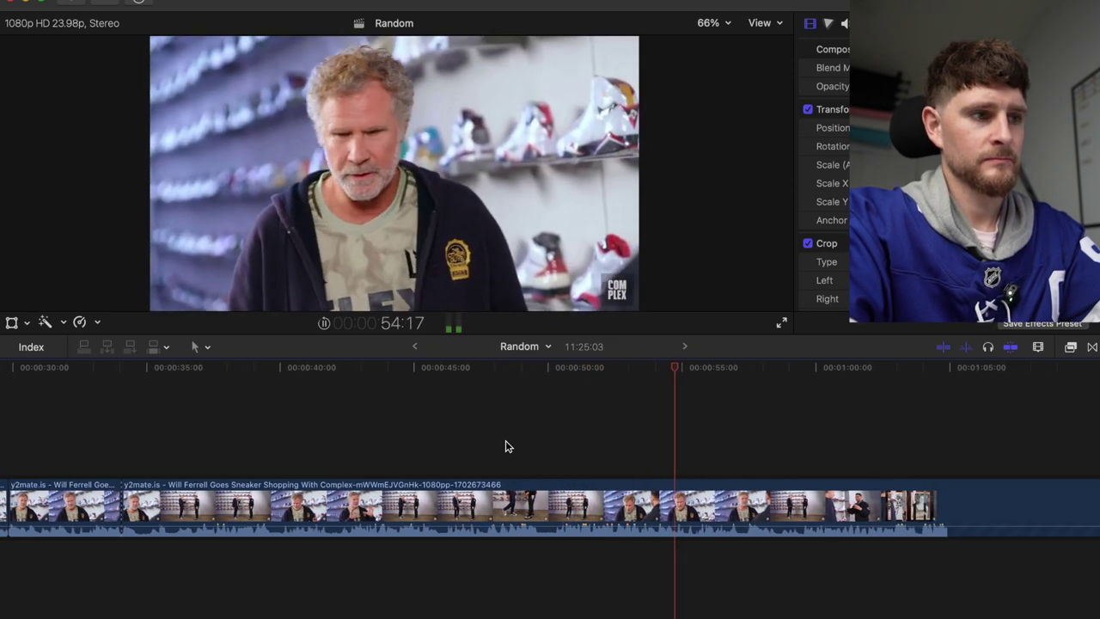
key("space")
left_click(619, 453)
key("space")
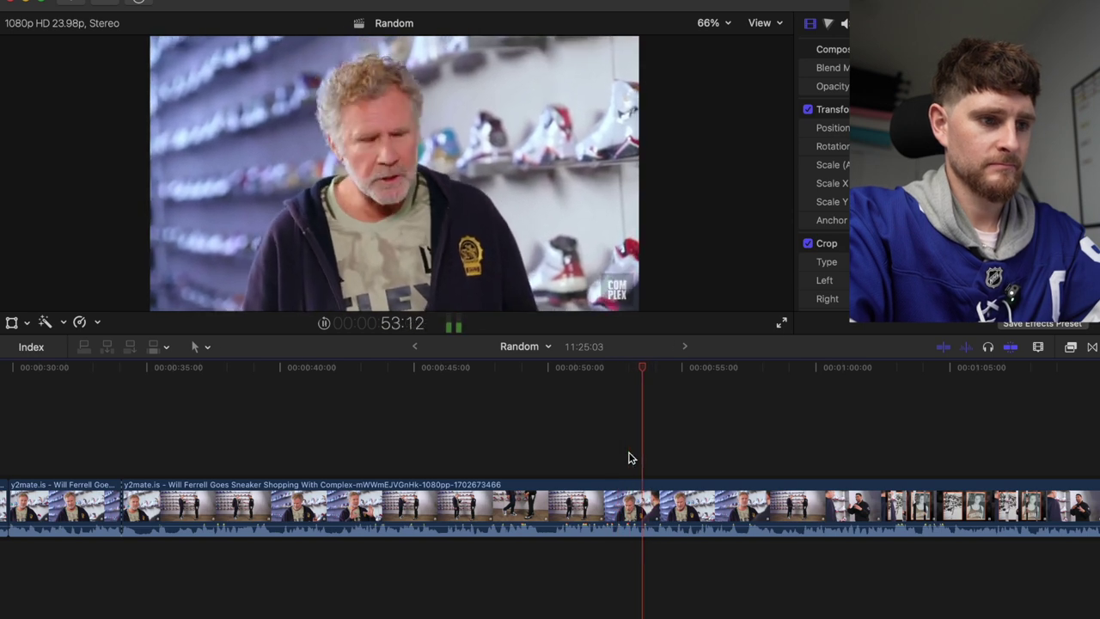
left_click(624, 458)
key("space")
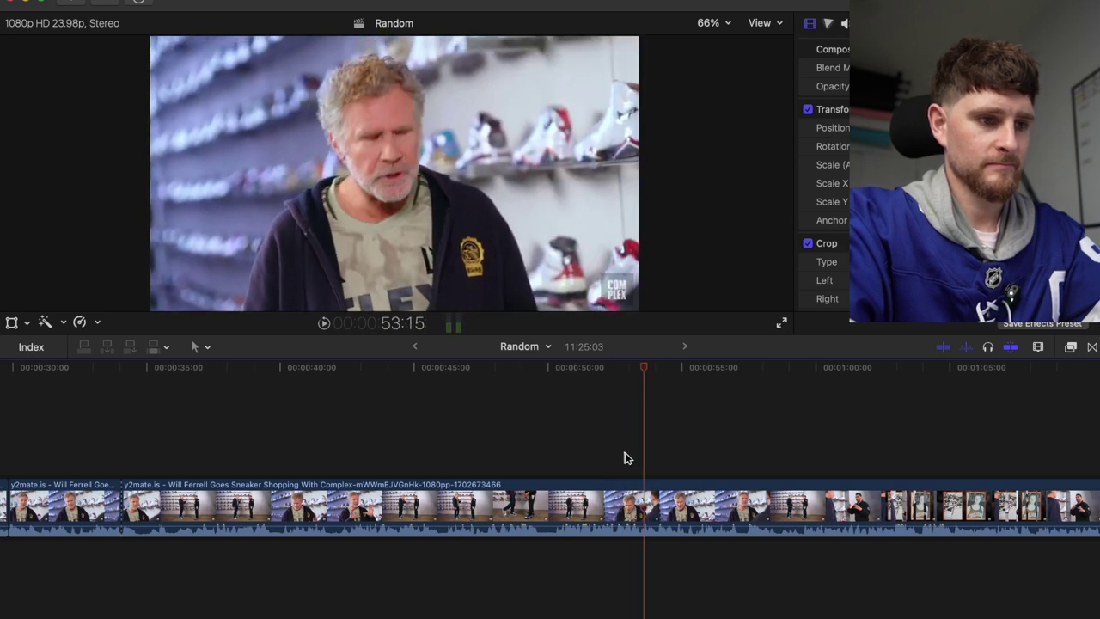
key("space")
key("super+b")
Split the clip again at 54:19 and delete the long piece in front of the isolated looking-down close-up.
key("space")
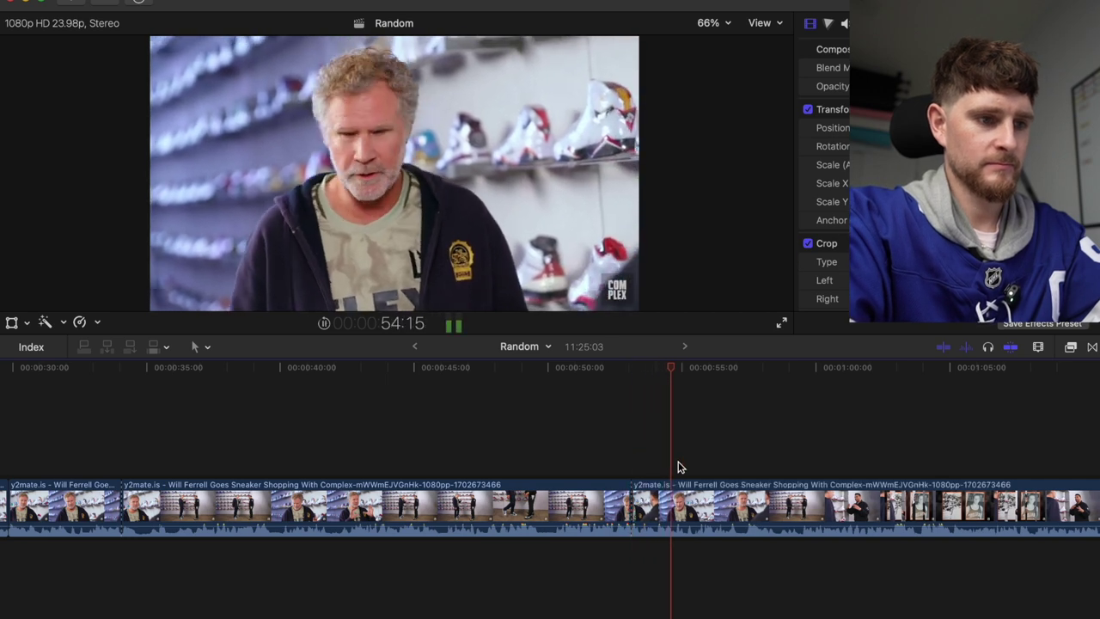
key("space")
left_click(554, 514)
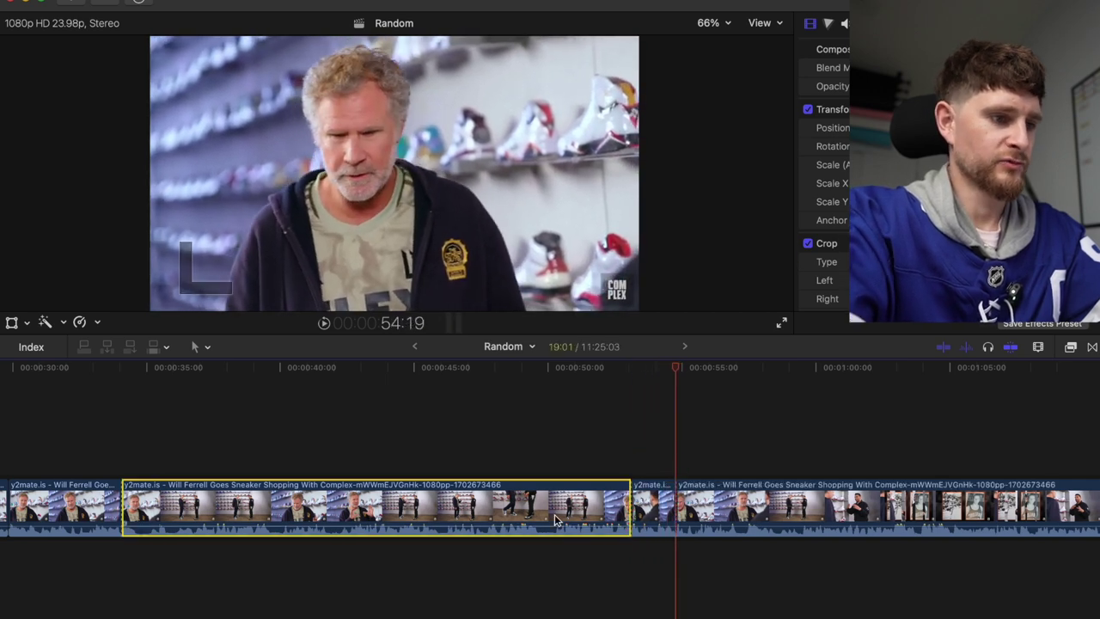
key("Delete")
Play the footage after the last kept segment and split the clip at 1:07:03, just before the hand-gesture close-up.
left_click(209, 473)
key("space")
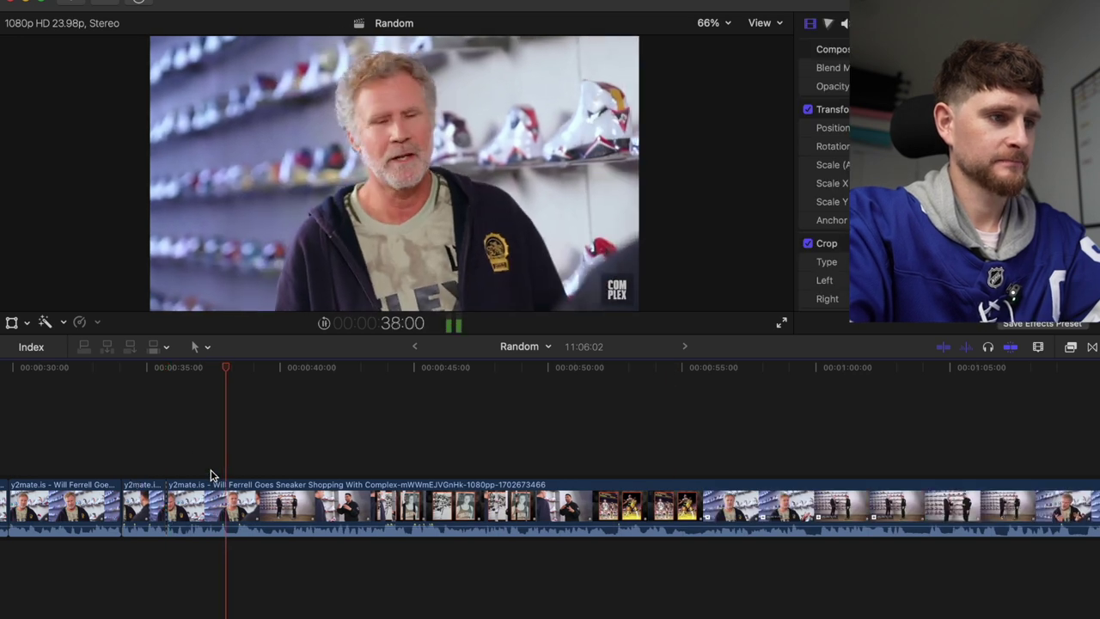
left_click(182, 449)
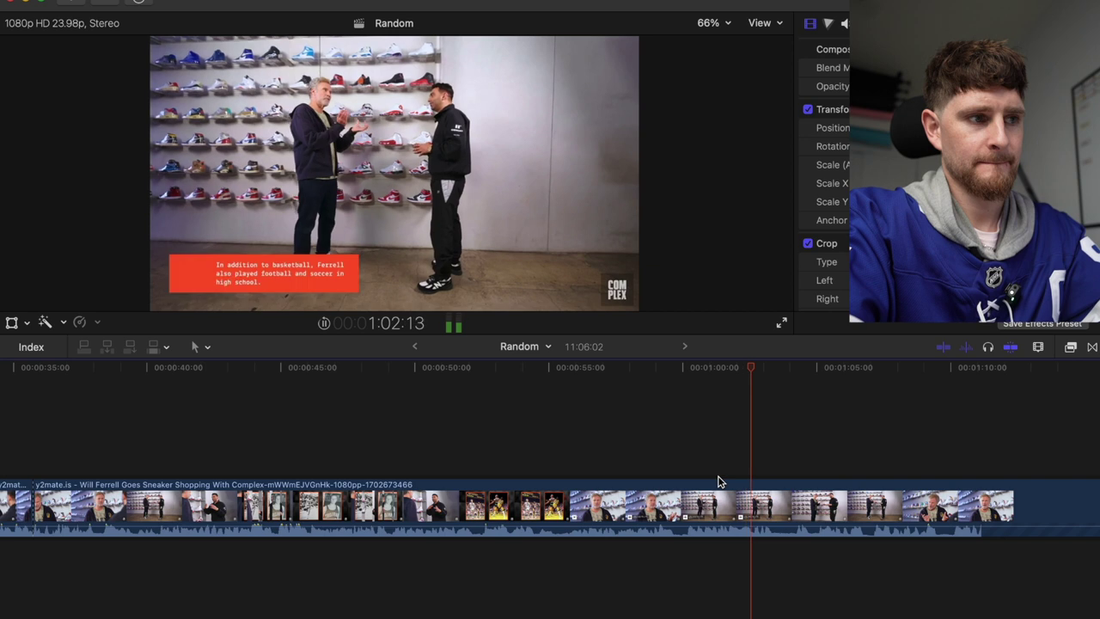
key("space")
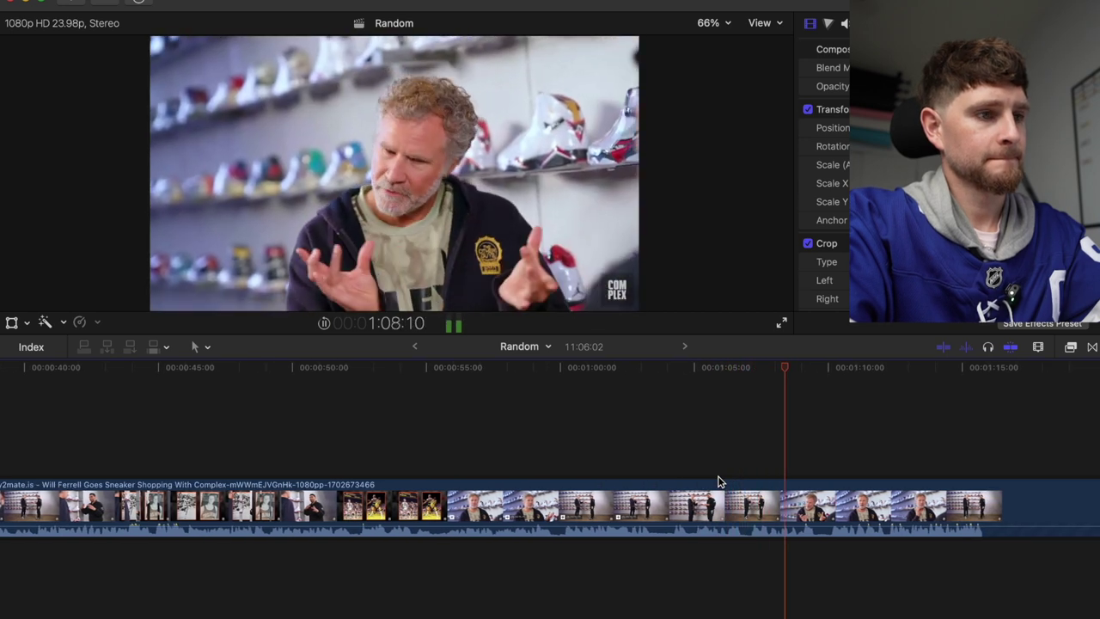
left_click(749, 462)
key("space")
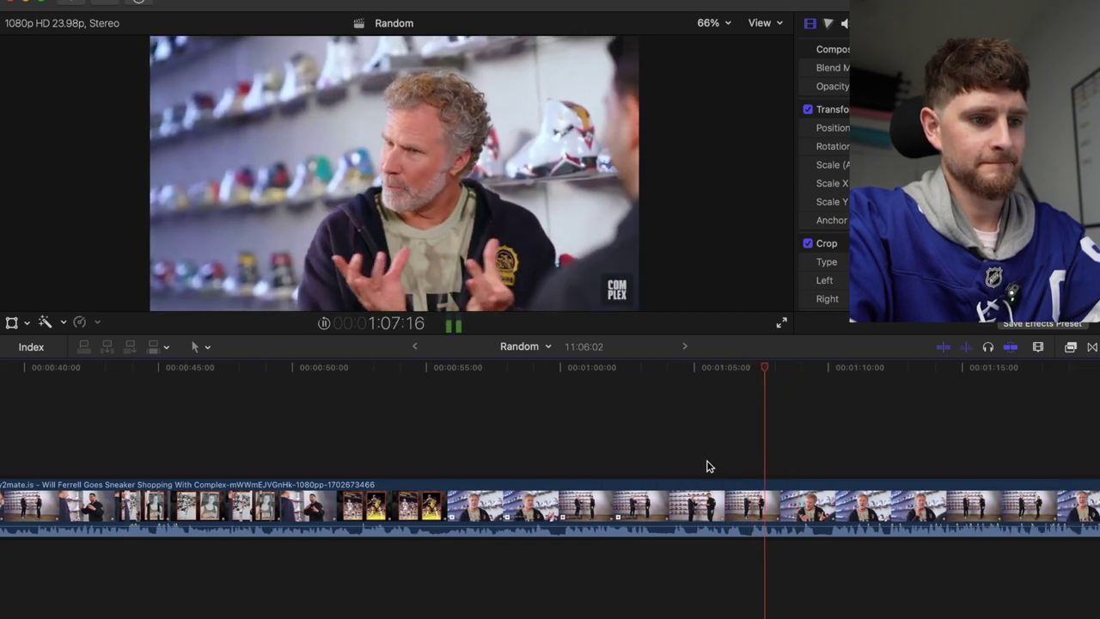
left_click(702, 464)
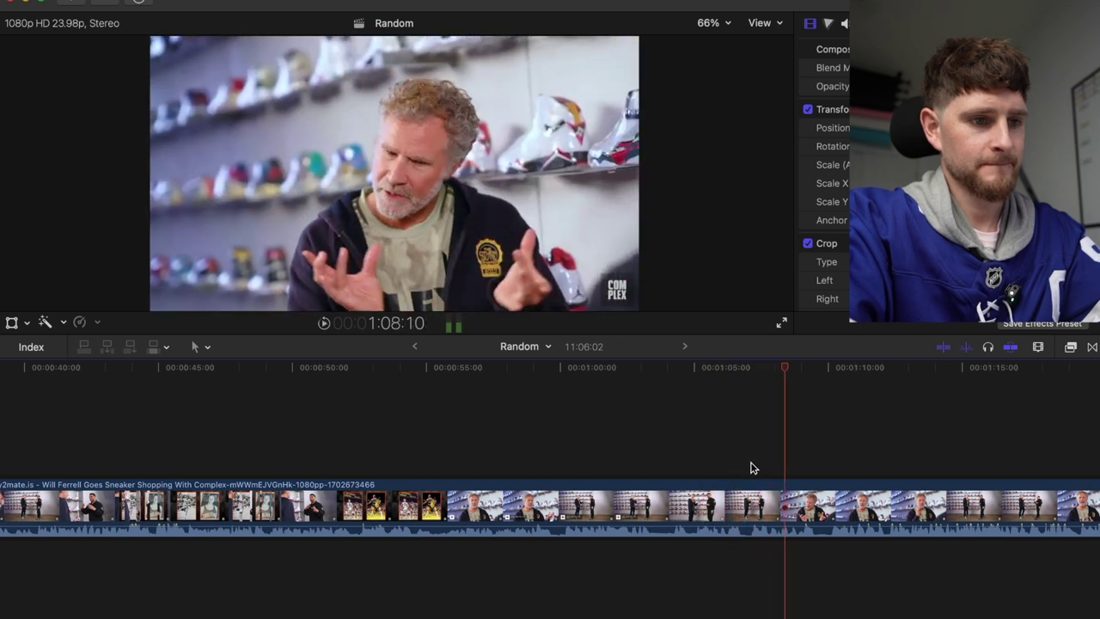
left_click(751, 465)
key("super+b")
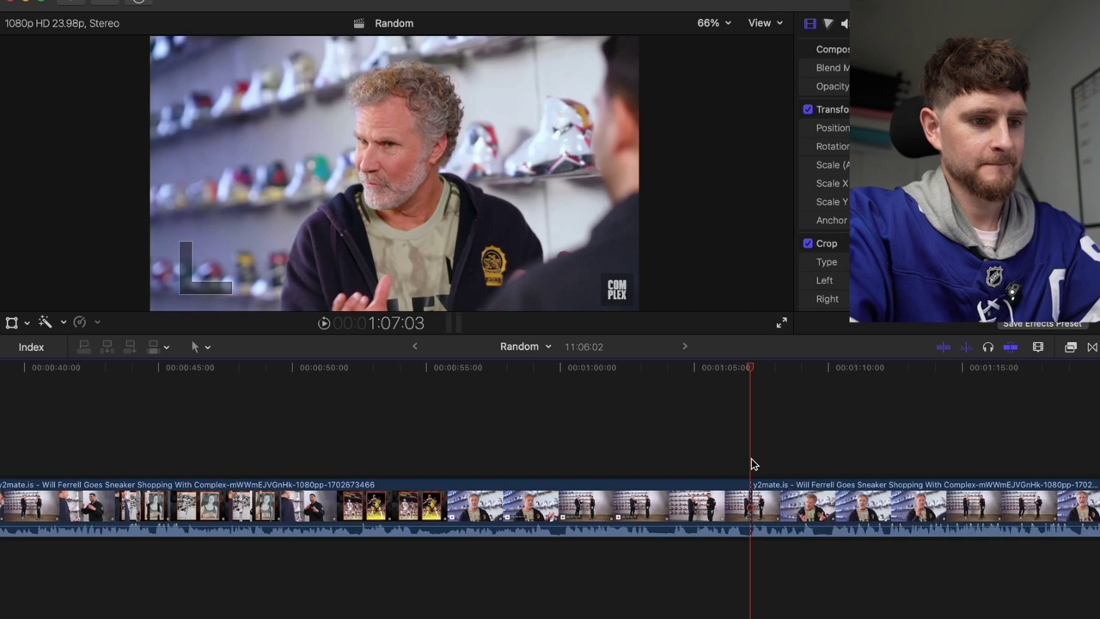
Split the clip at 1:08:14 and delete the footage between the last kept segment and the 1:07:03 cut.
key("space")
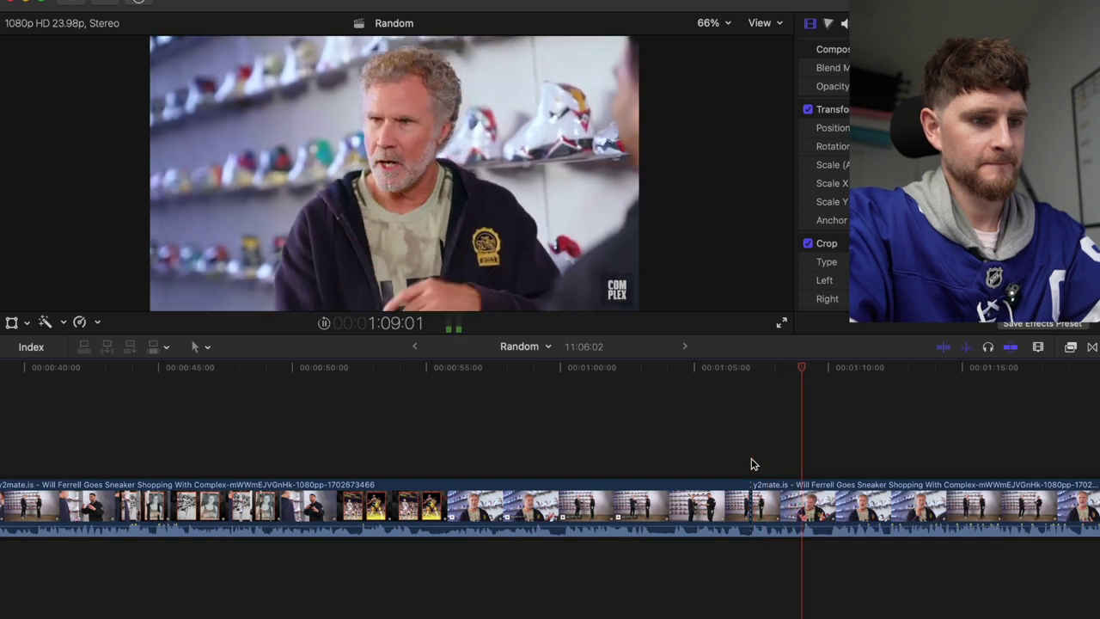
left_click(774, 462)
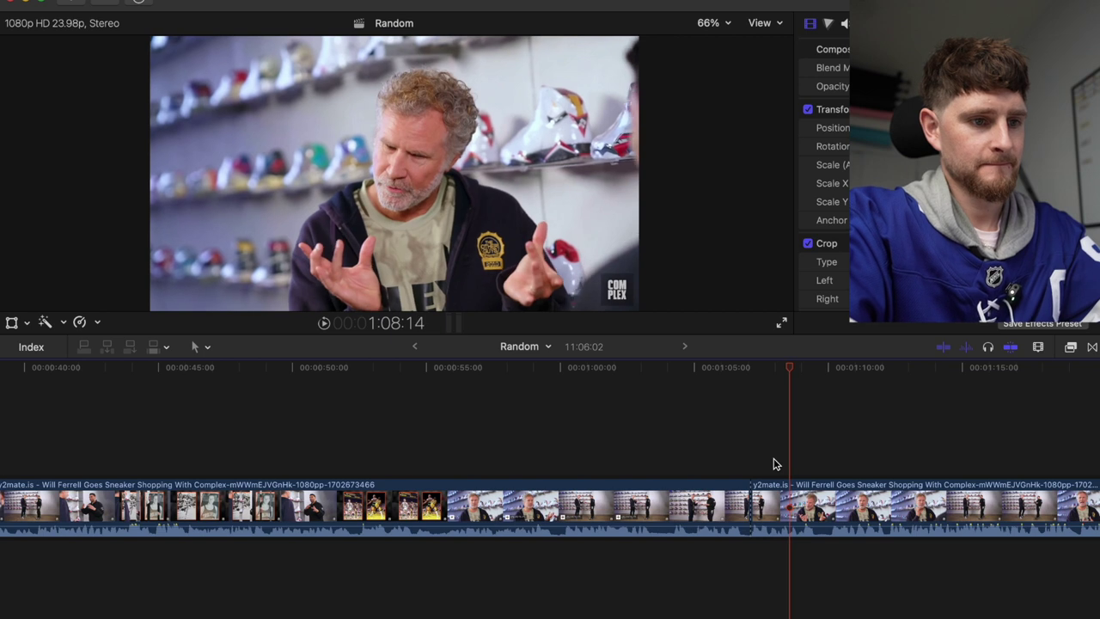
key("c")
key("Delete")
key("space")
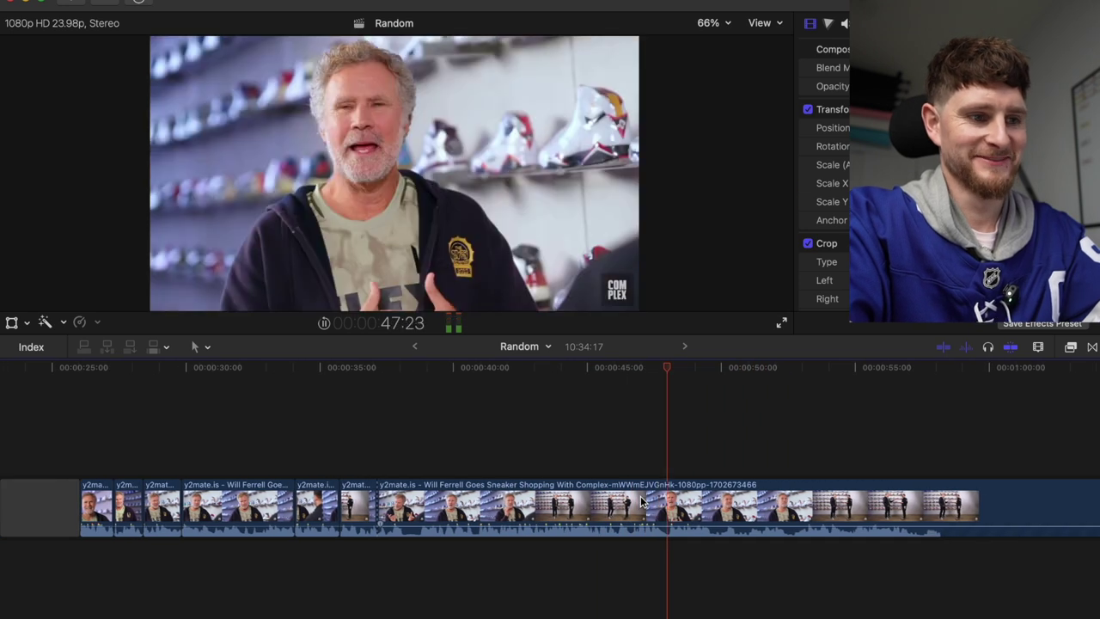
Play on, split the clip at 48:14 in the Will Ferrell close-up, and delete the piece between the last kept segment and that cut.
scroll(640, 496, "right", 1)
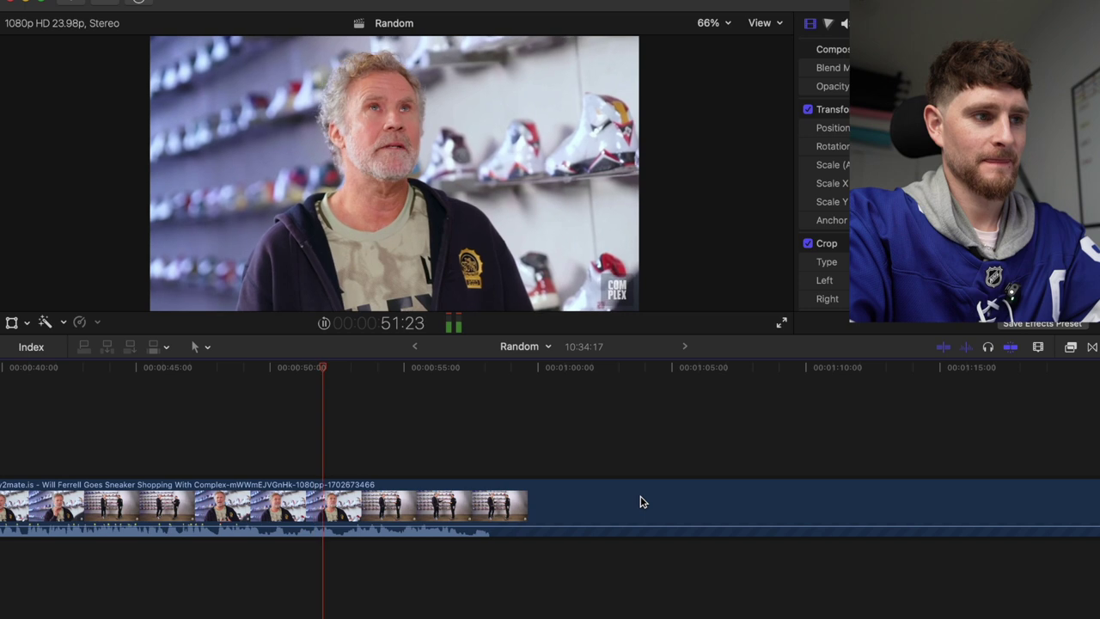
scroll(640, 496, "left", 4)
scroll(640, 503, "left", 3)
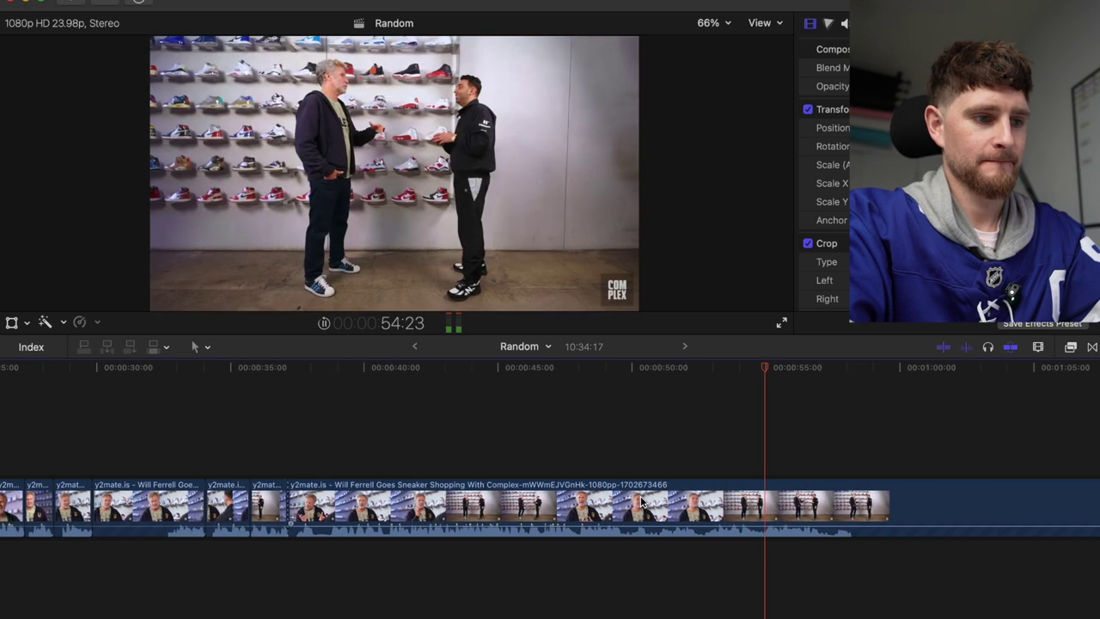
left_click(581, 451)
left_click(581, 452)
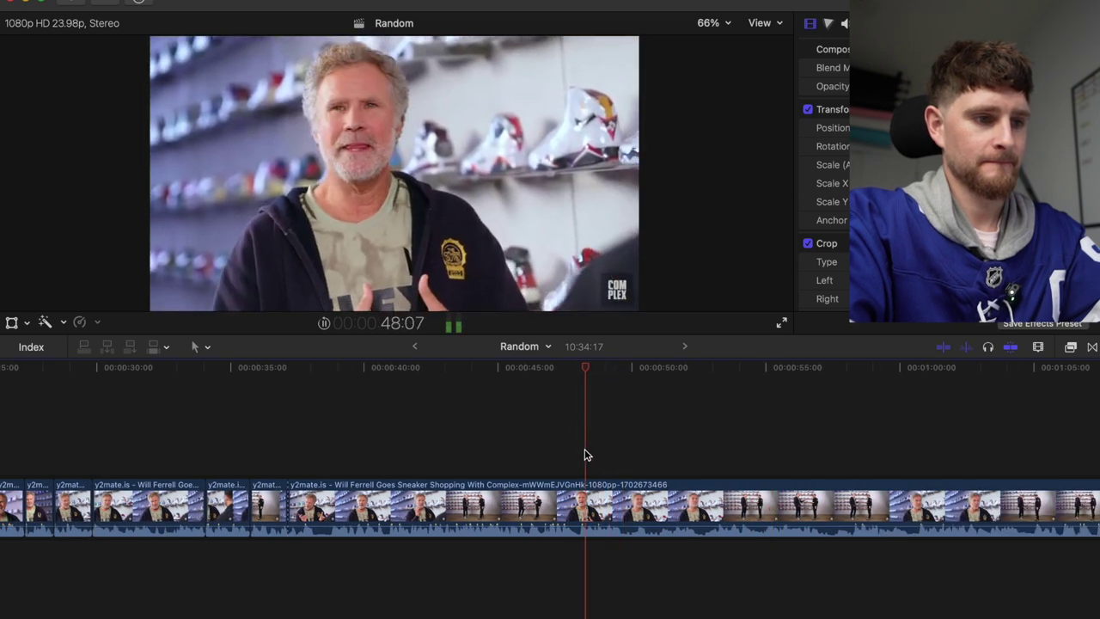
key("space")
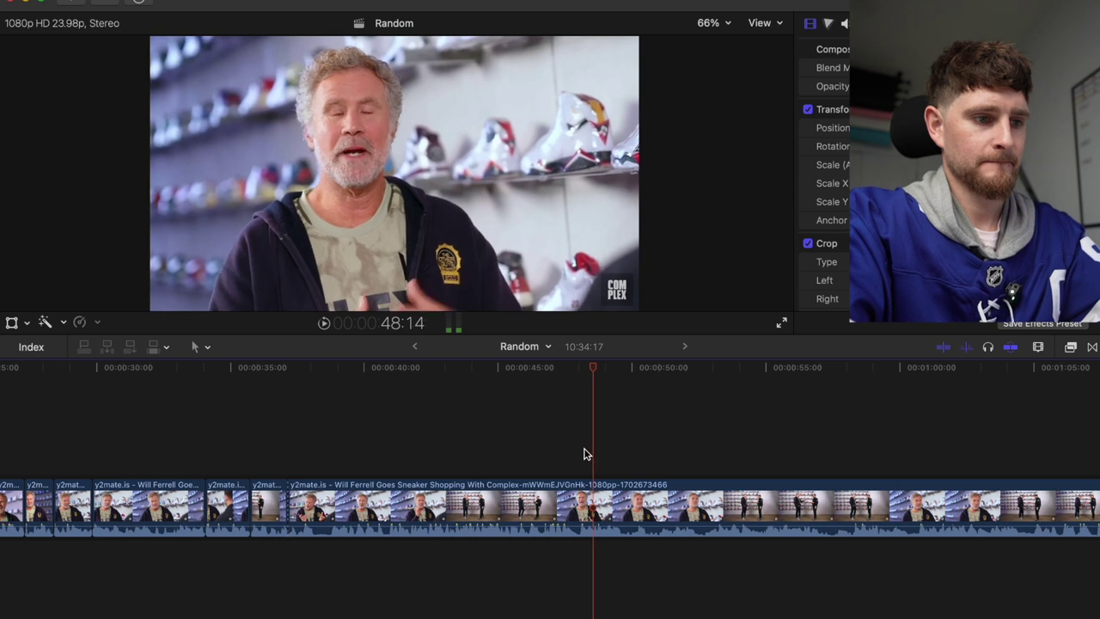
key("super+z")
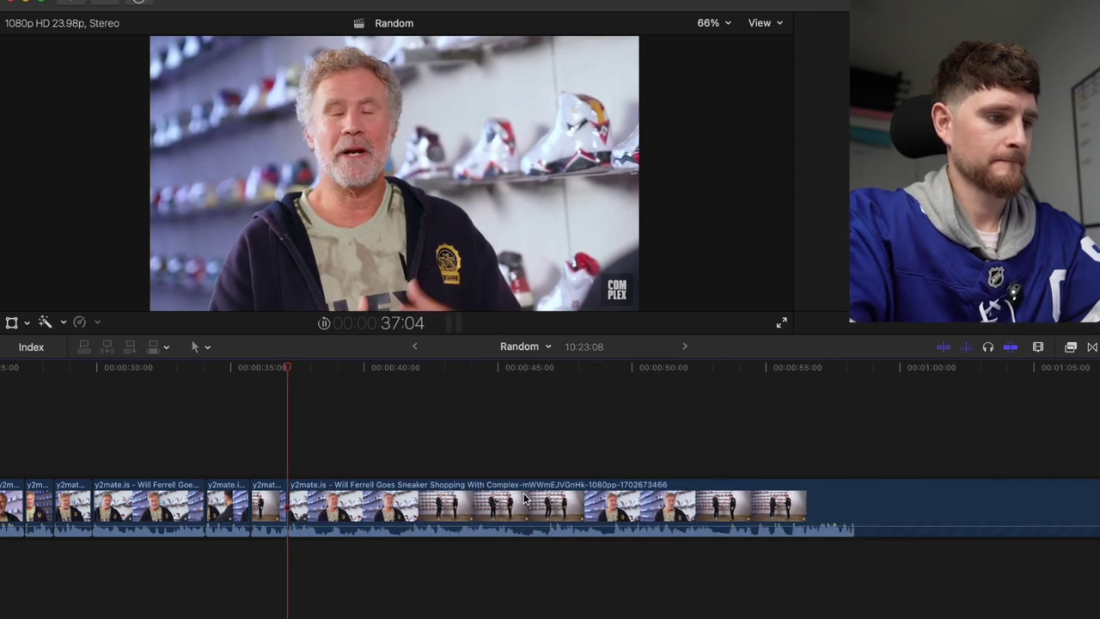
Try splitting the clip at 42:17, on the close-up frame just before the wide shot of both men.
key("space")
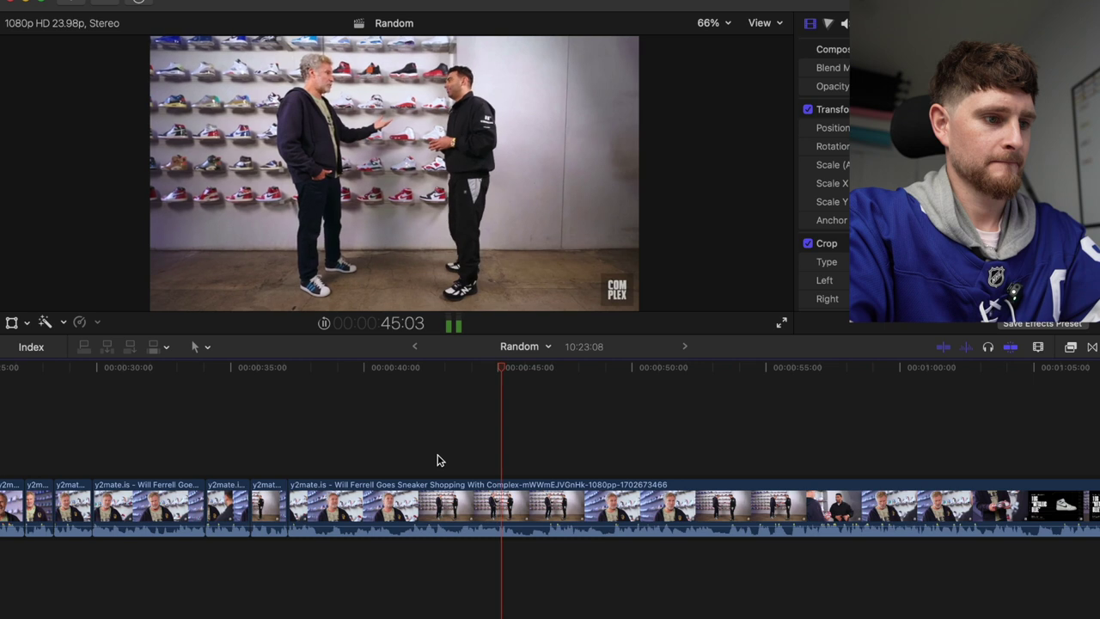
key("space")
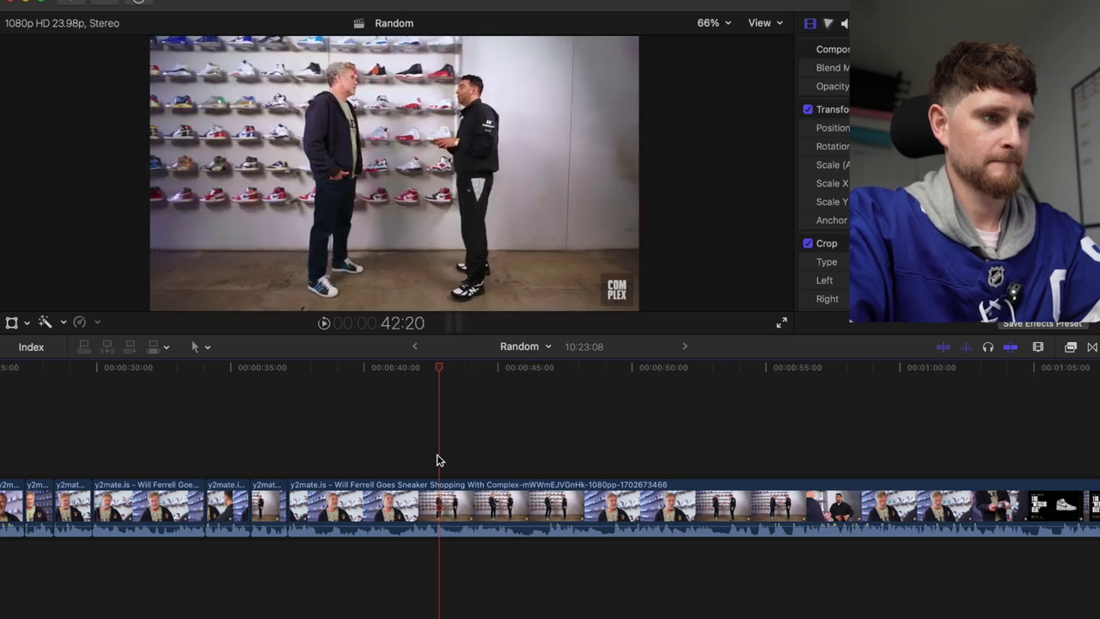
left_click(437, 460)
key("space")
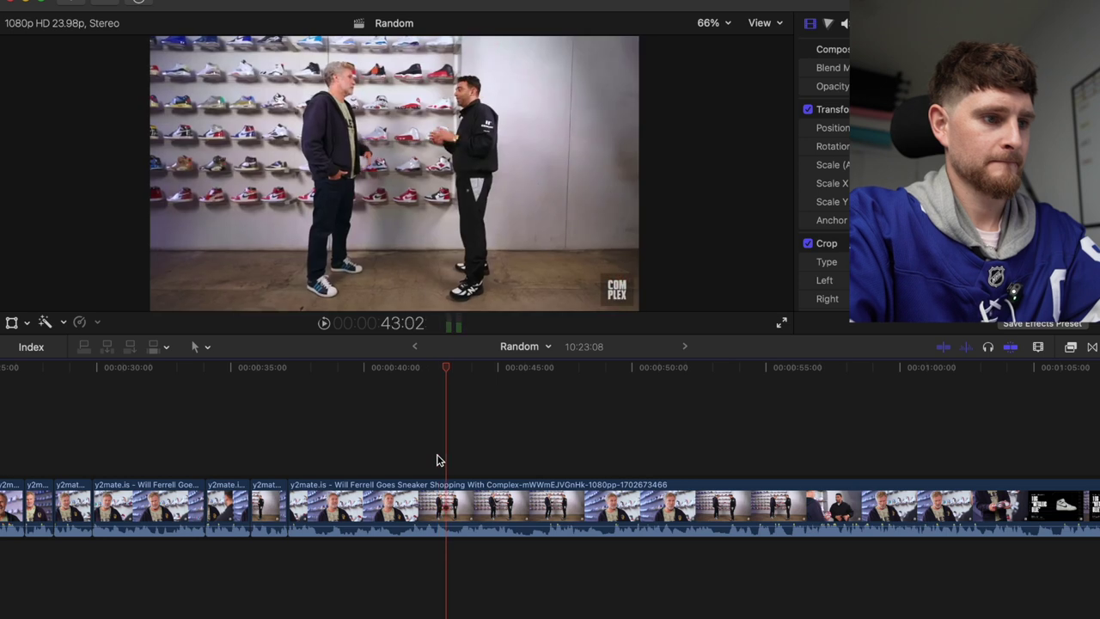
key("super+b")
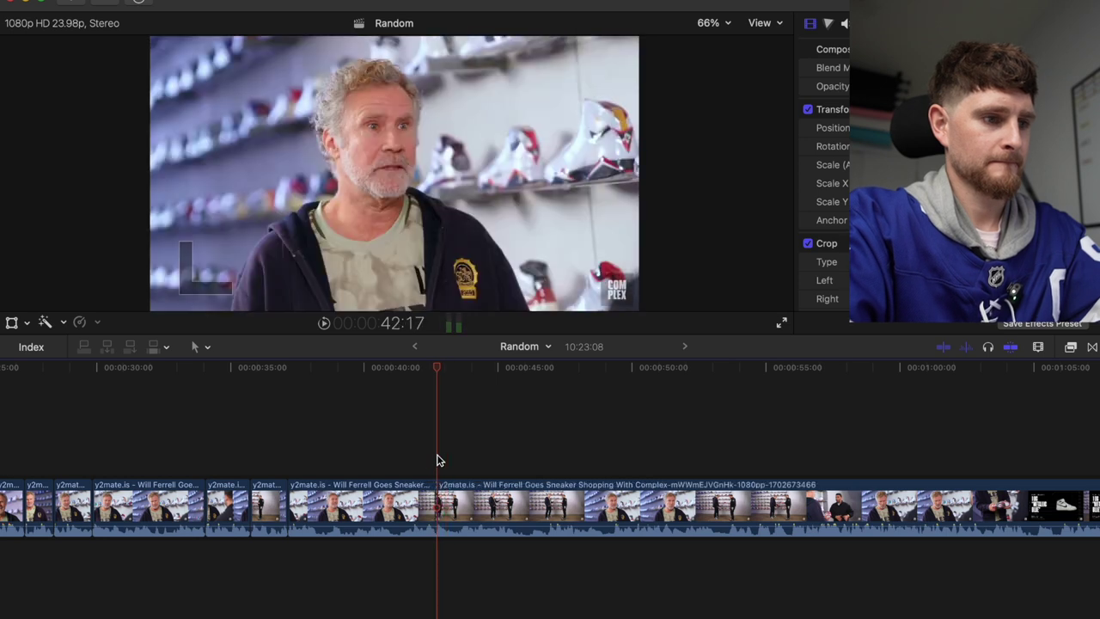
key("space")
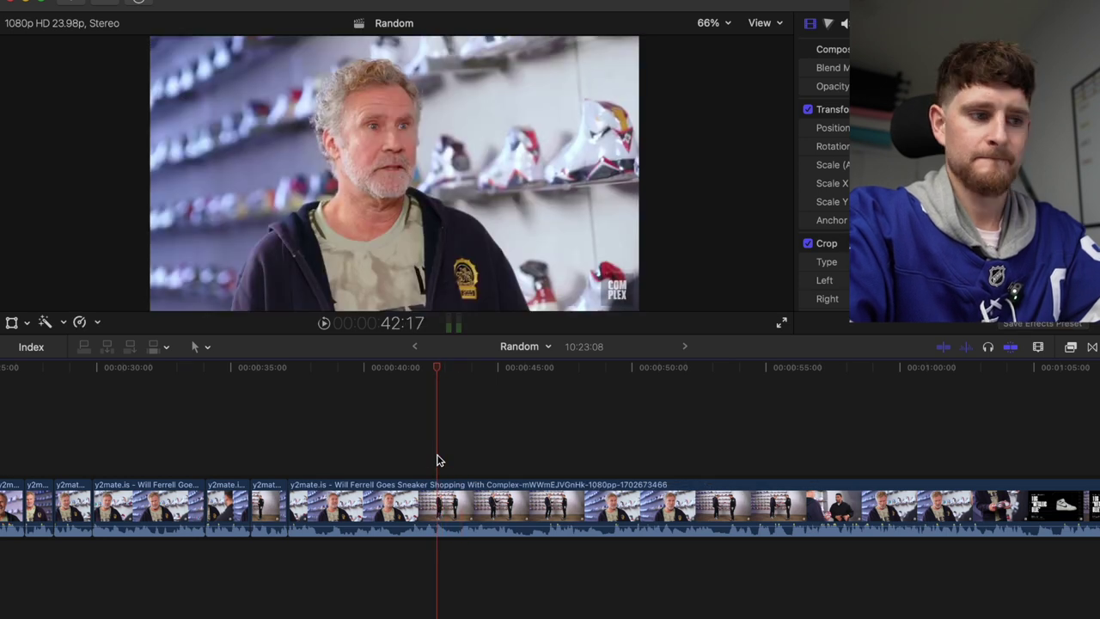
Split the clip at 42:23, just after the cut to the wide shot of both men.
key("space")
key("space")
key("super+b")
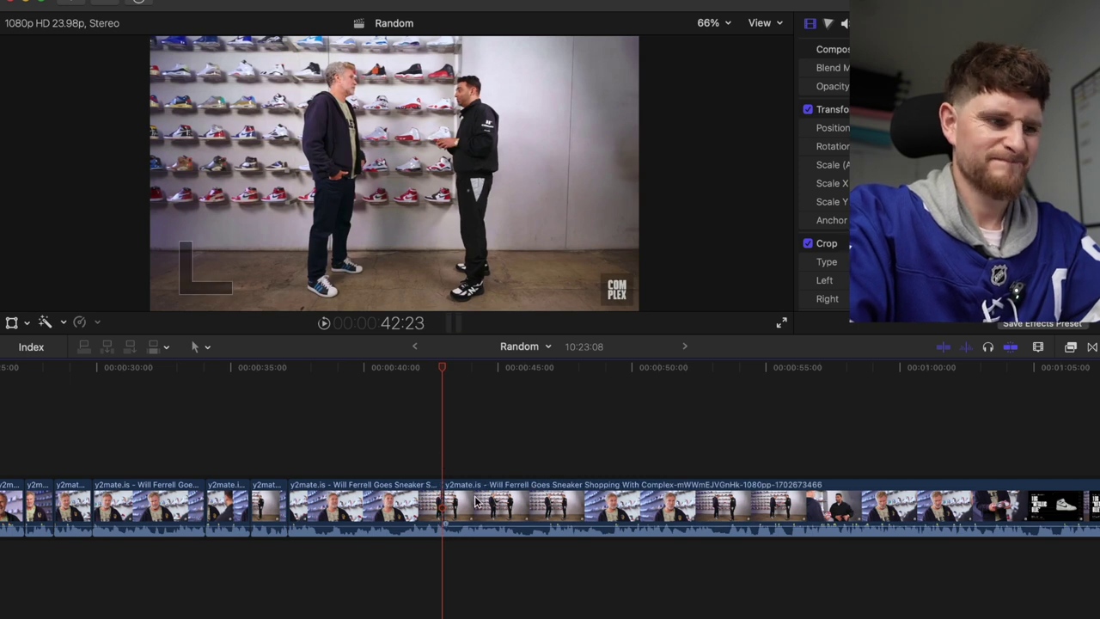
Play the footage past the Metallic Blue sneaker graphic and split the clip at 1:10:19, at the end of the following wide shot.
key("space")
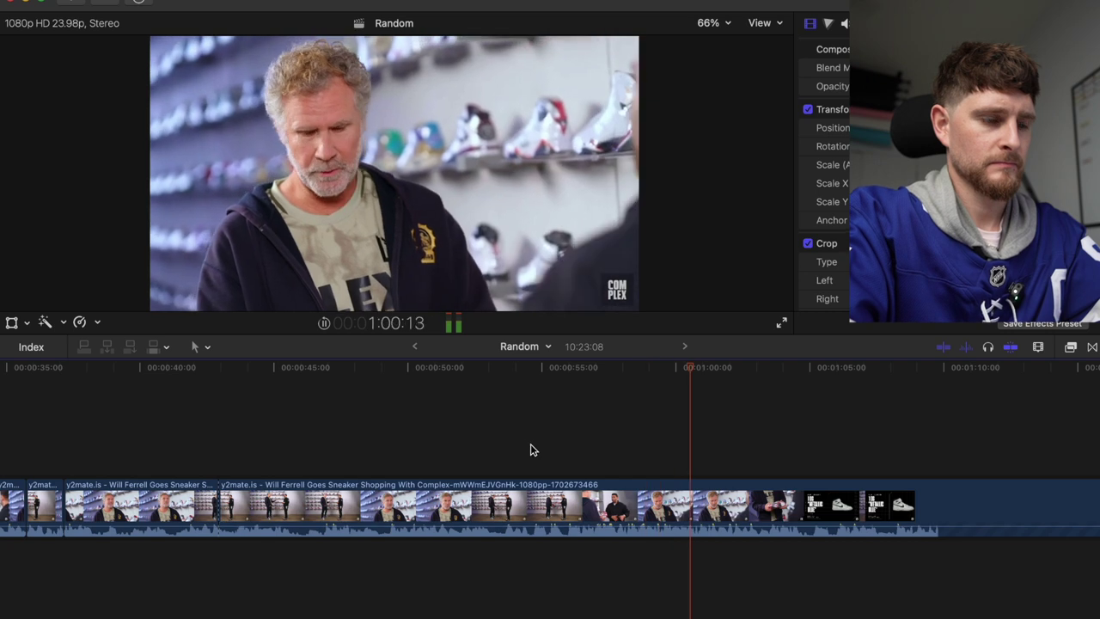
key("space")
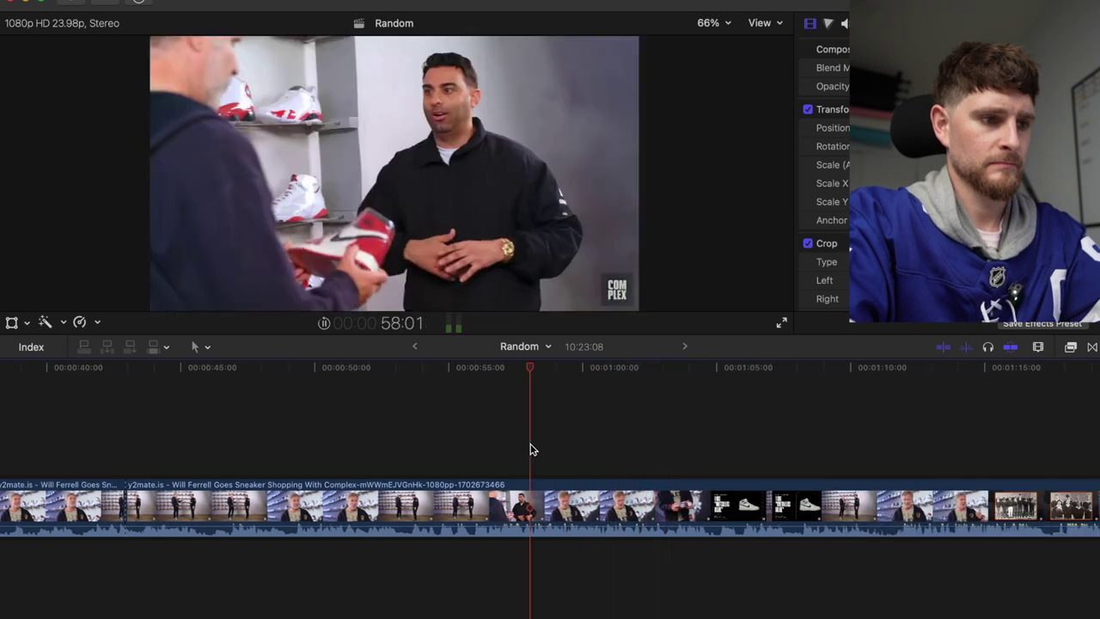
key("space")
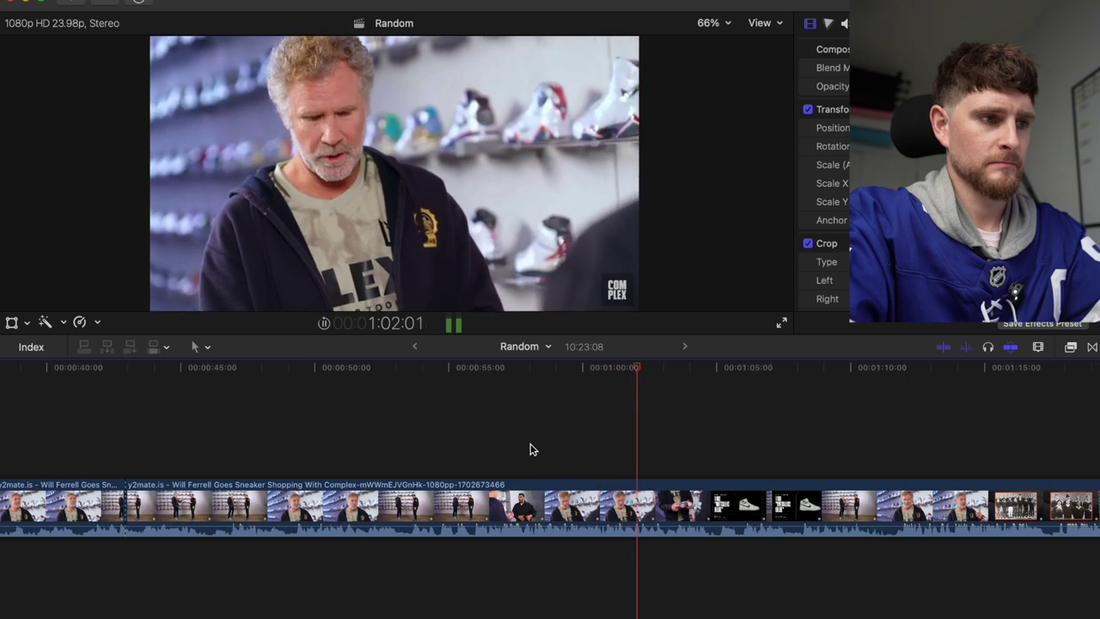
key("space")
key("space")
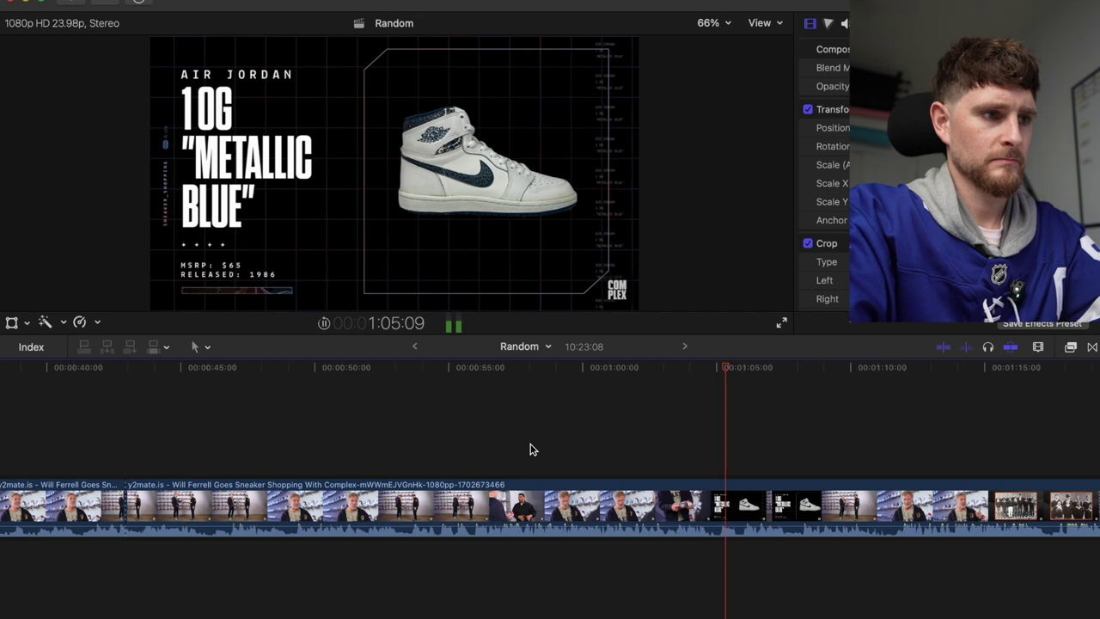
scroll(530, 449, "right", 3)
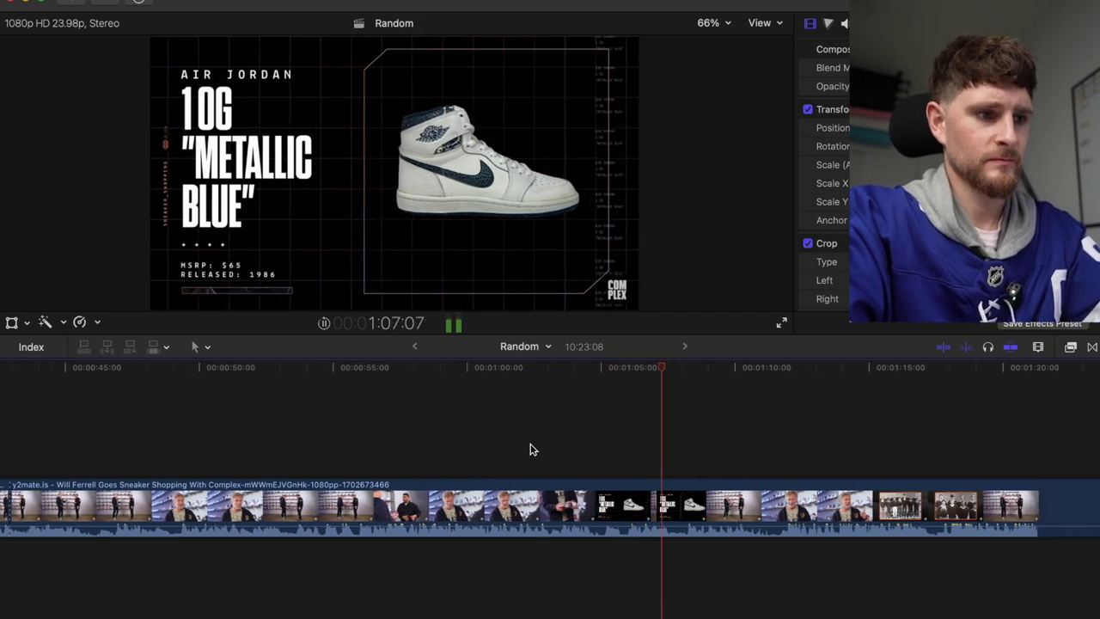
scroll(530, 450, "right", 5)
scroll(530, 450, "right", 2)
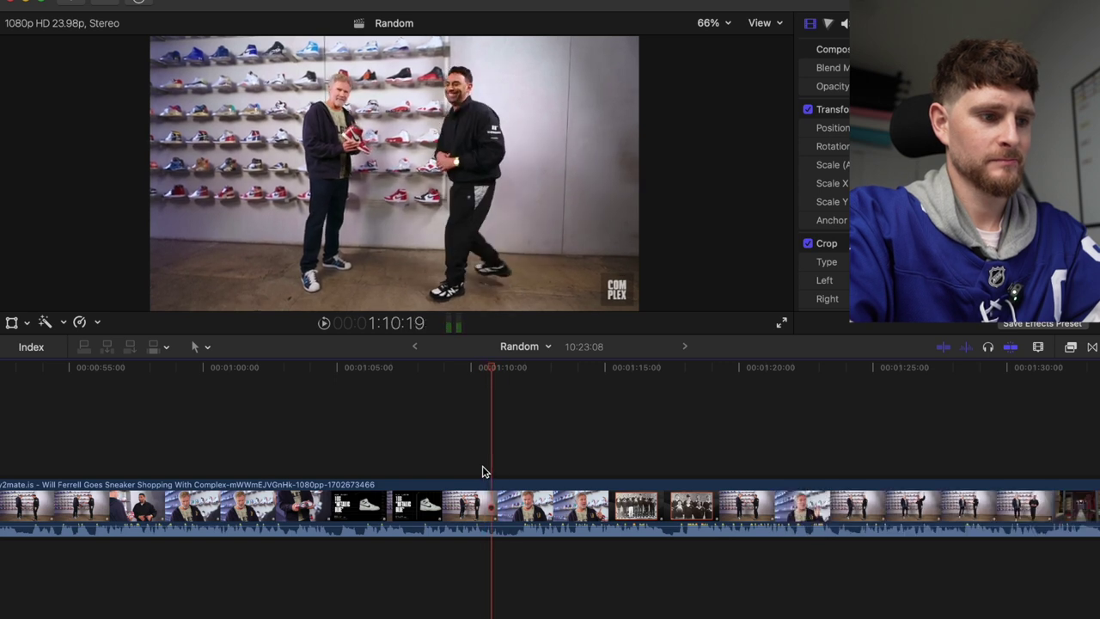
key("super+b")
Split the clip at about 1:08:05, as the sneaker graphic slides away, and delete the footage between 42:23 and that cut.
left_click(419, 469)
key("space")
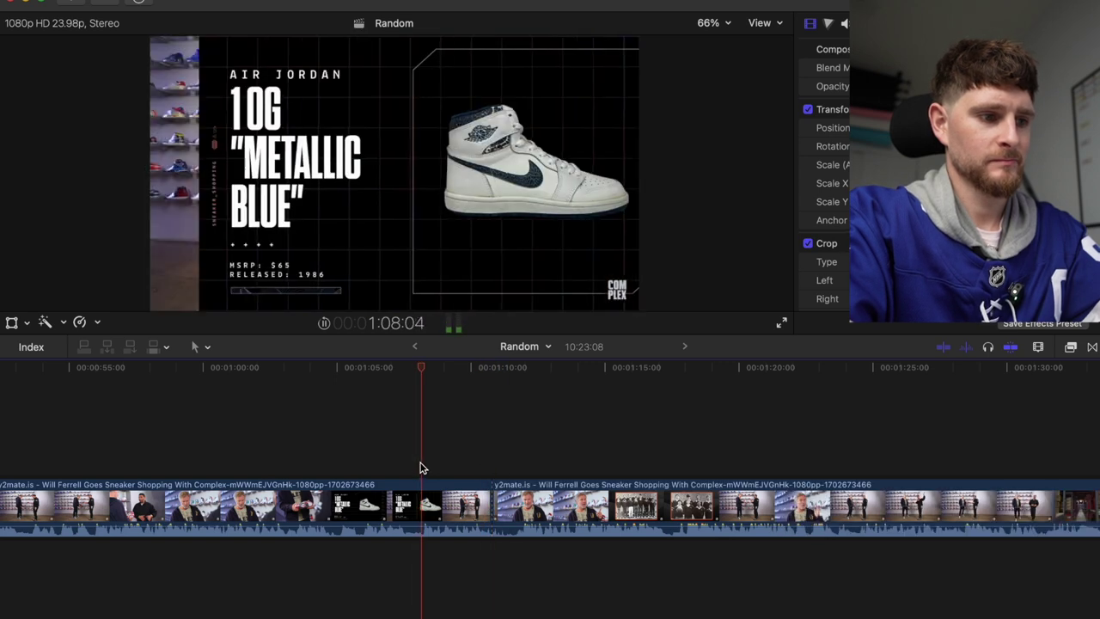
left_click(421, 467)
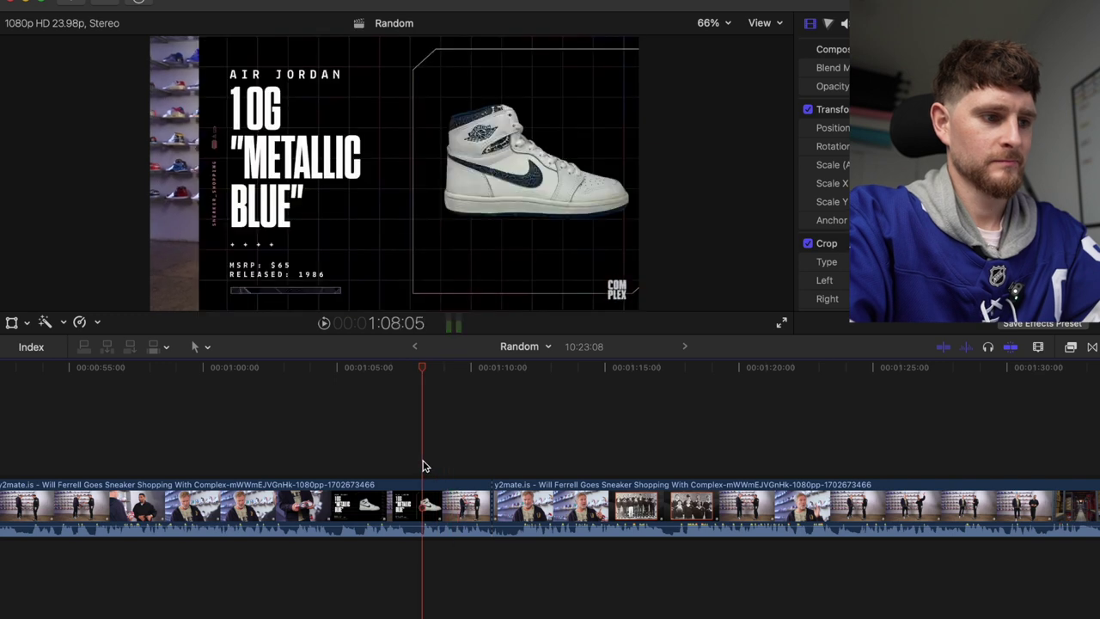
key("alt+bracketleft")
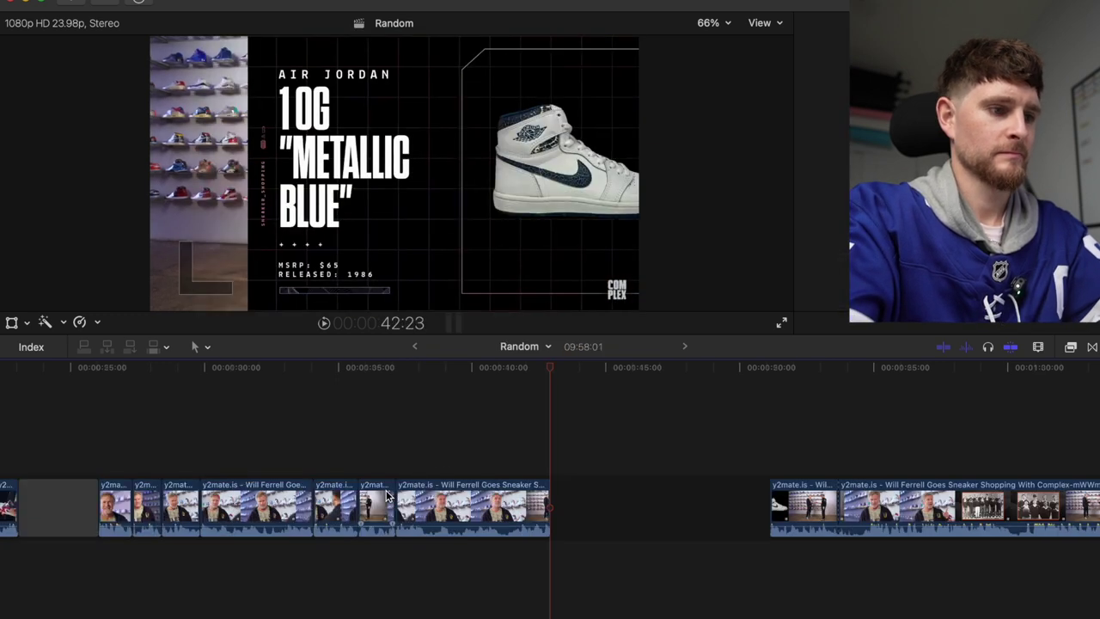
Delete the short lead-in of the close-up after the new wide-shot segment, and split the clip at 46:19 during the finger-pointing gesture.
key("space")
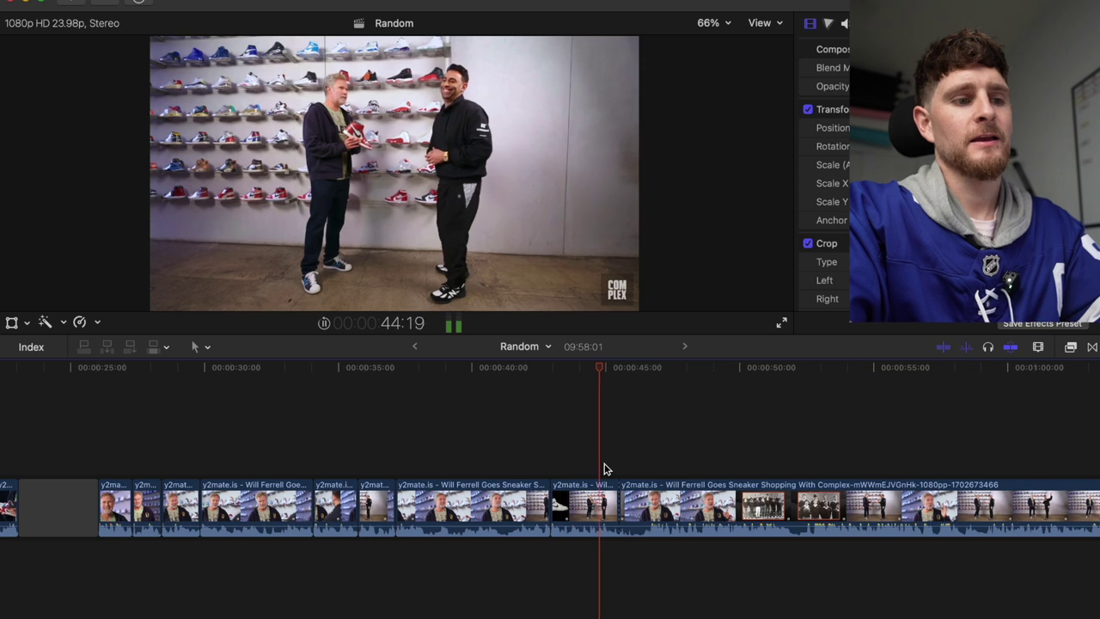
key("space")
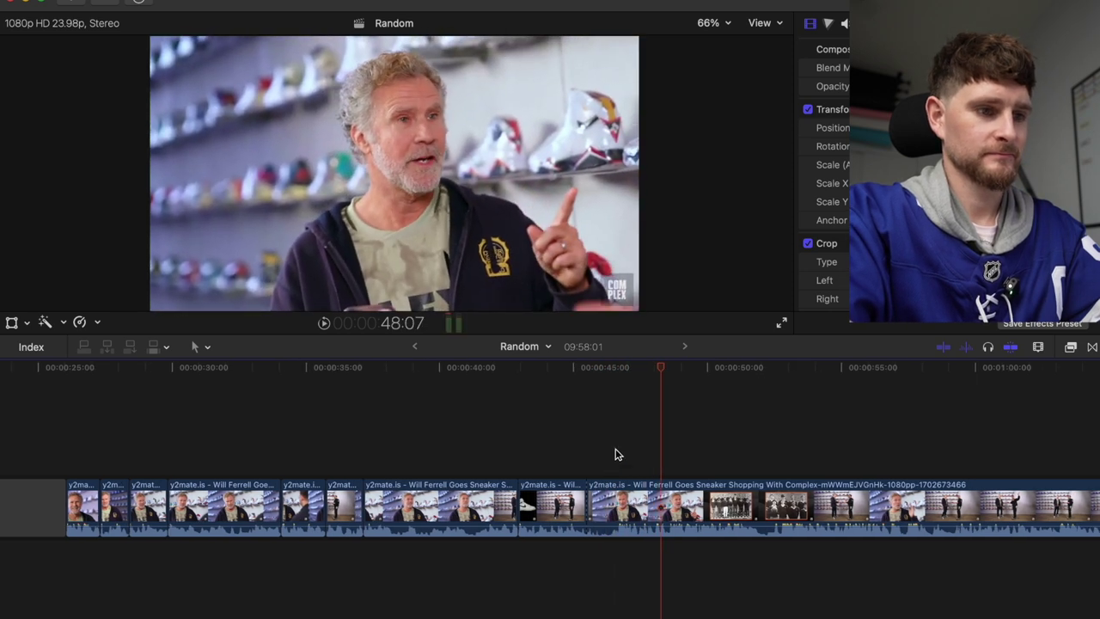
key("space")
key("space")
left_click(601, 507)
key("Delete")
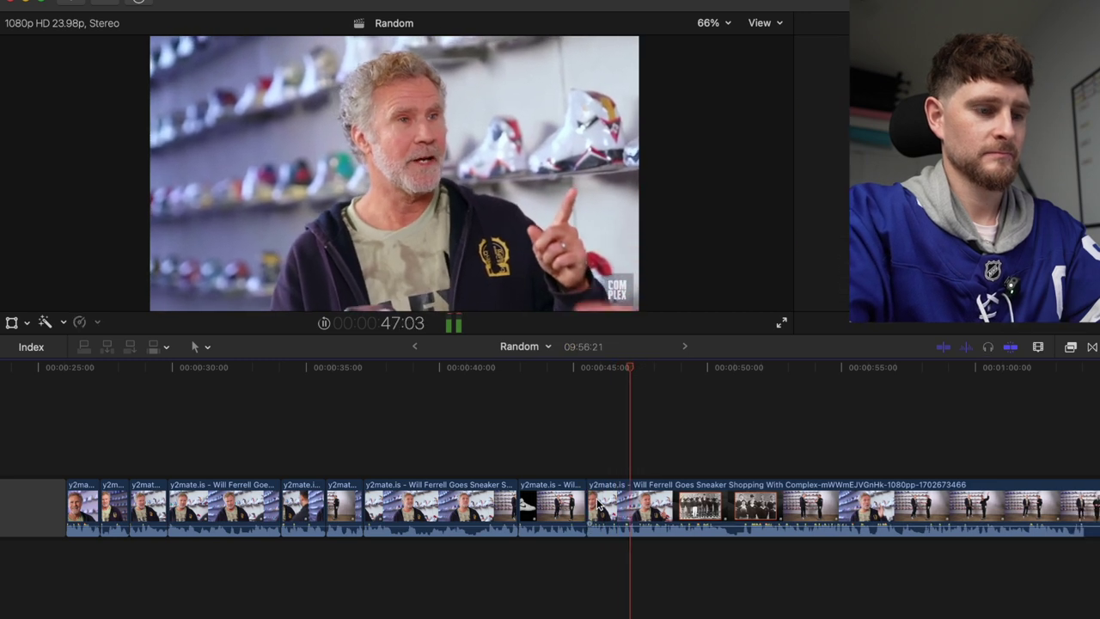
key("space")
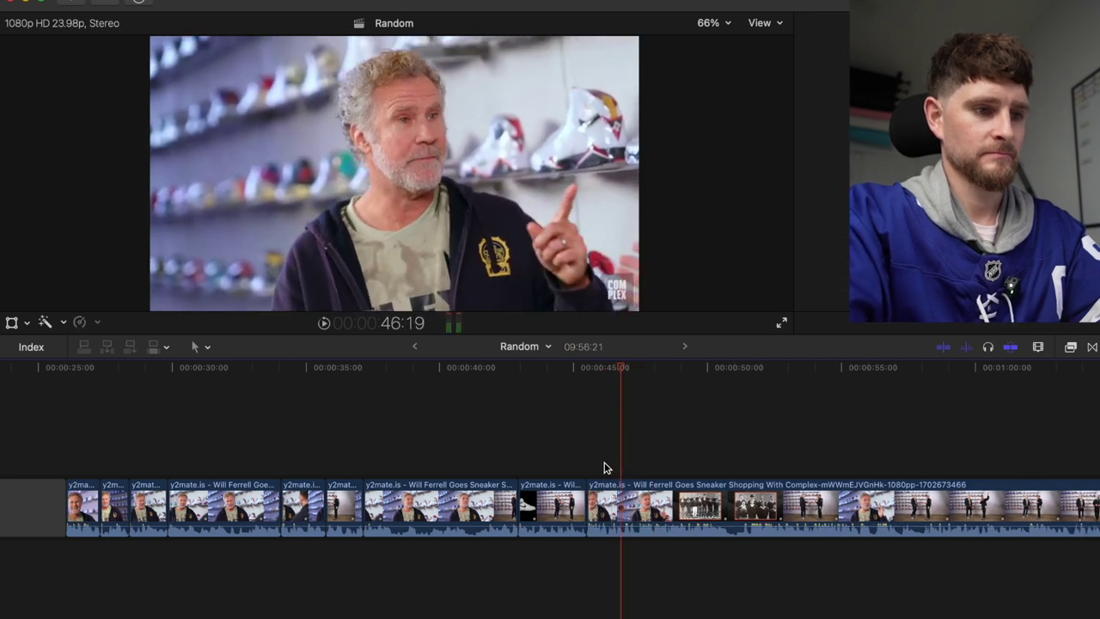
key("space")
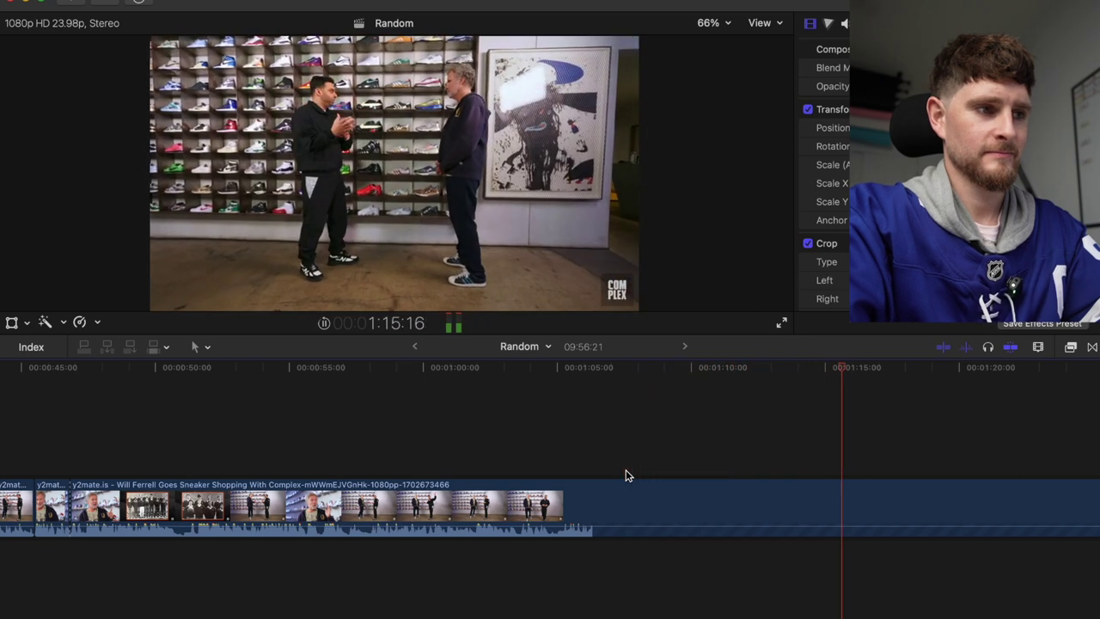
Review the footage from about 1:15 to 1:44, replaying the Will Ferrell close-ups around 1:30, for the next segment to keep.
key("space")
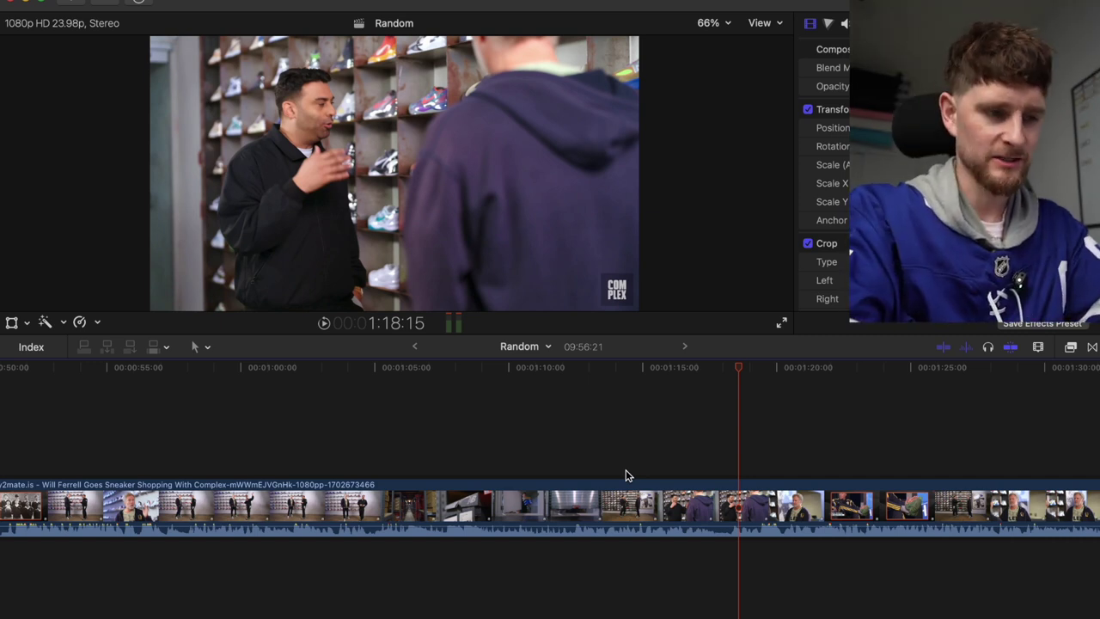
key("space")
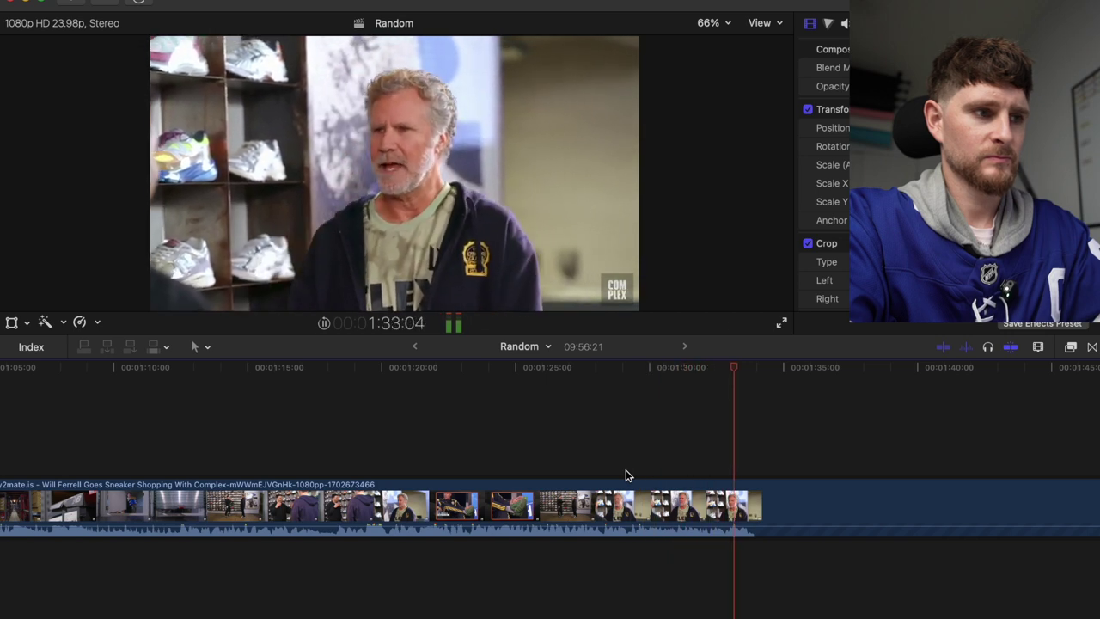
left_click(669, 464)
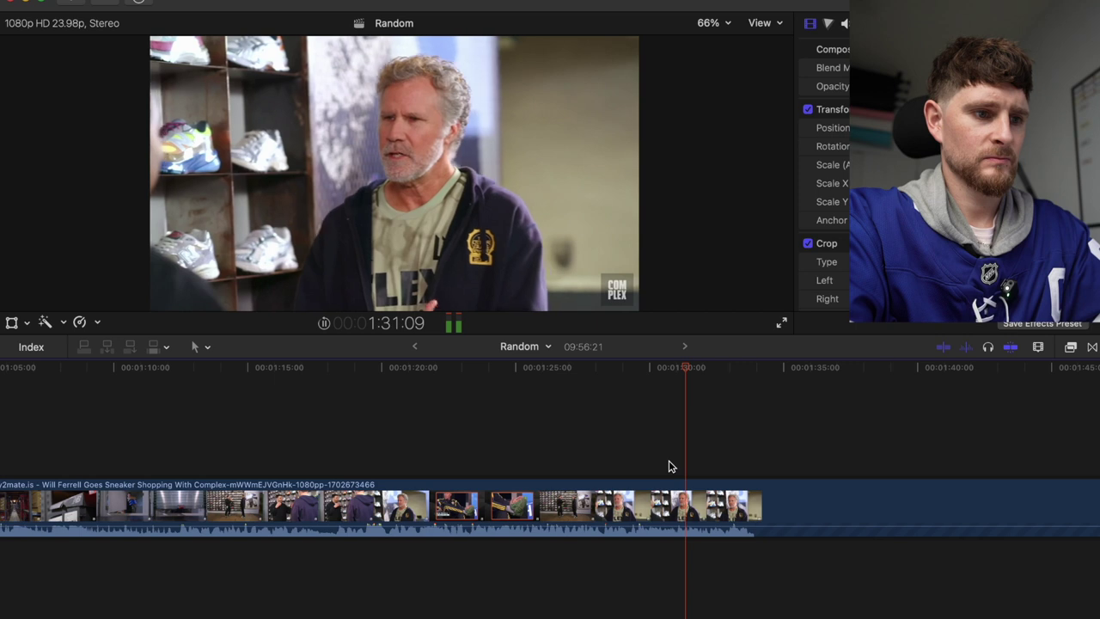
left_click(633, 462)
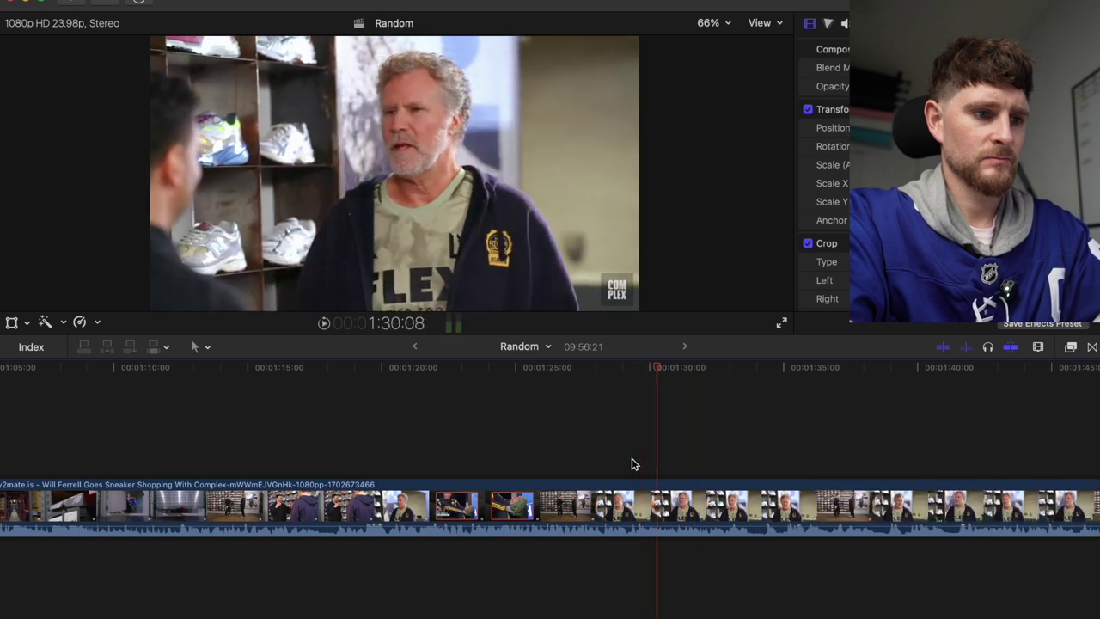
left_click(631, 464)
left_click(548, 456)
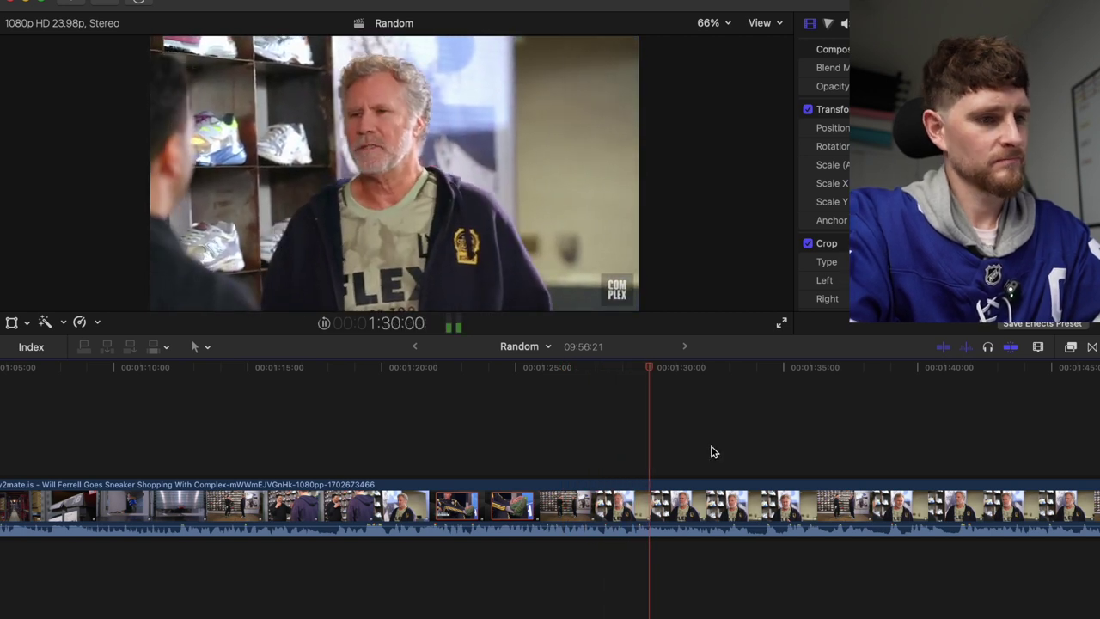
scroll(711, 450, "right", 3)
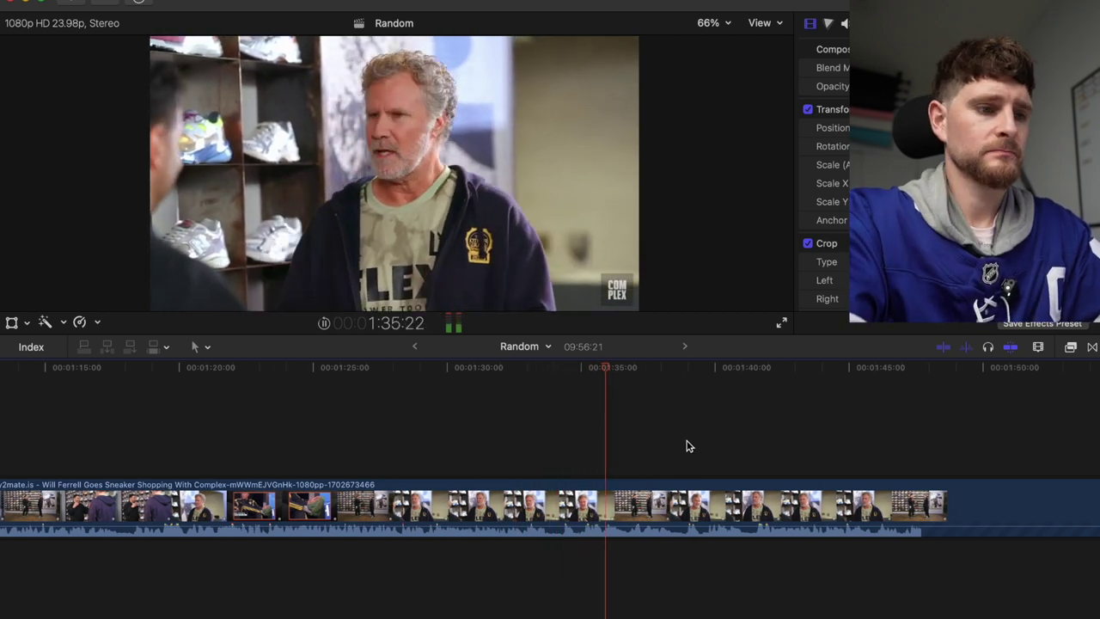
left_click(693, 435)
scroll(696, 435, "right", 3)
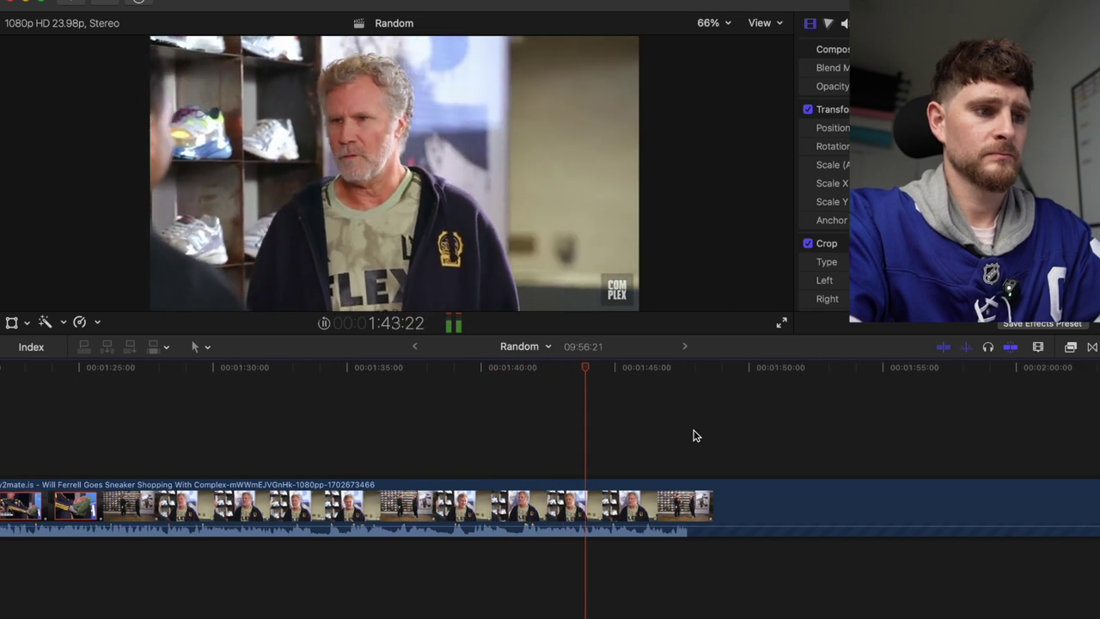
Split the clip at 1:39:15, in the close-up where Will Ferrell looks down beside the shoe shelves.
left_click(473, 456)
left_click(471, 456)
key("space")
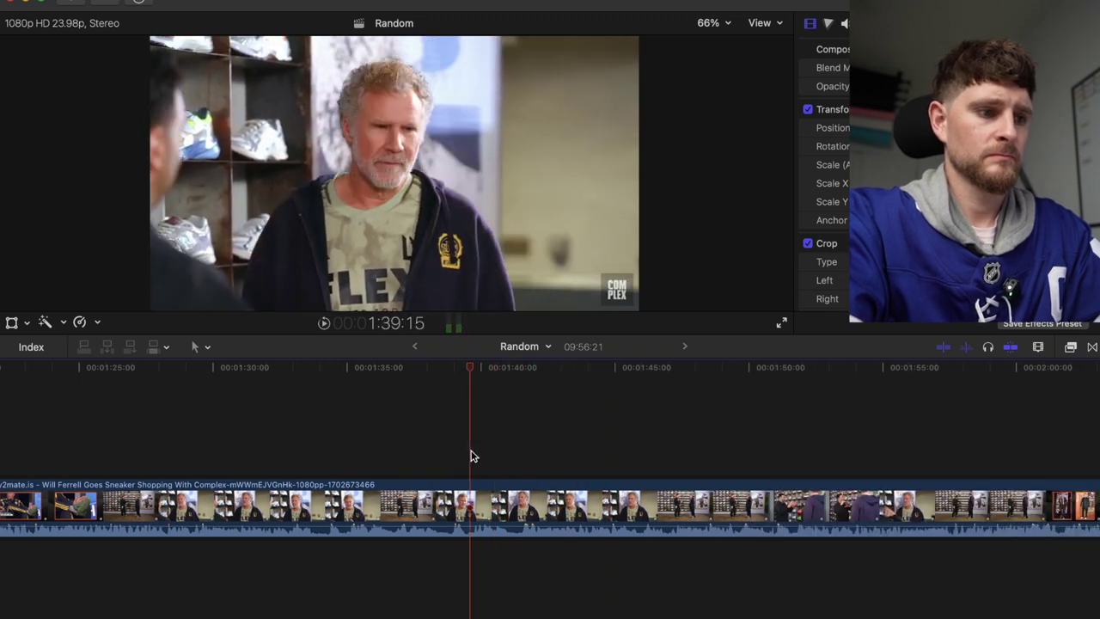
key("super+b")
Review the footage from 1:39:15 to about 1:47, replaying the close-ups before the wide shot to find the segment's end.
key("space")
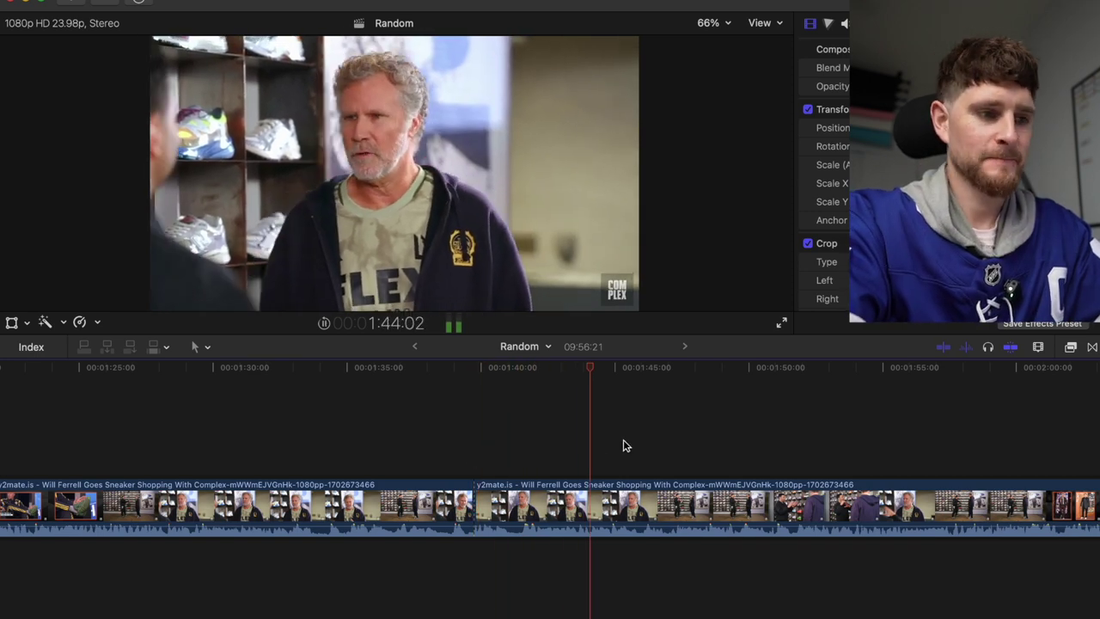
key("space")
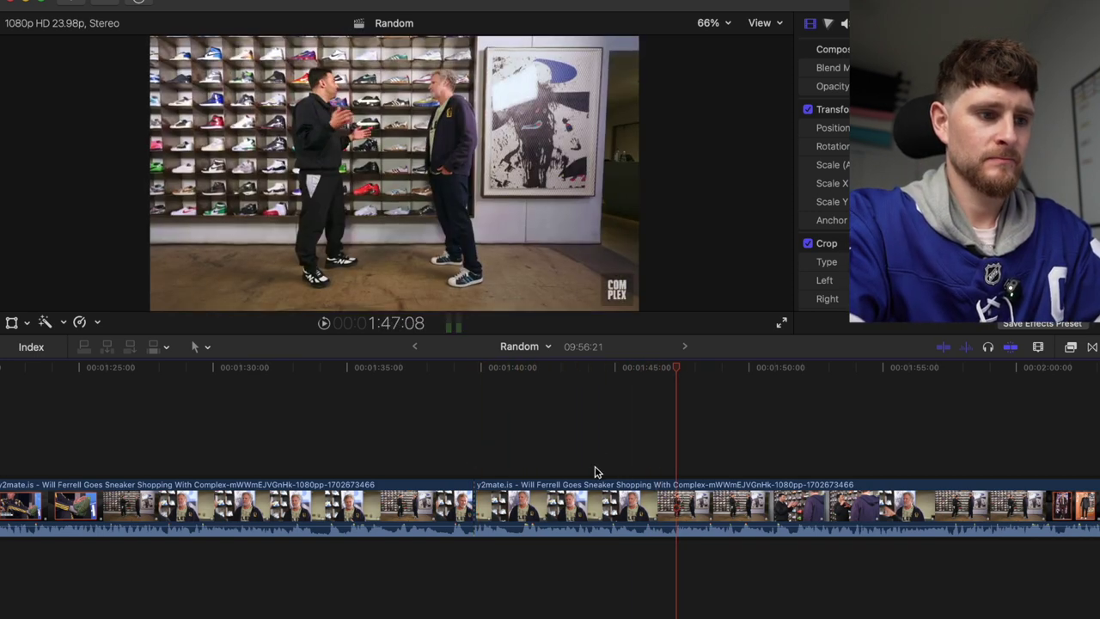
left_click(574, 455)
key("space")
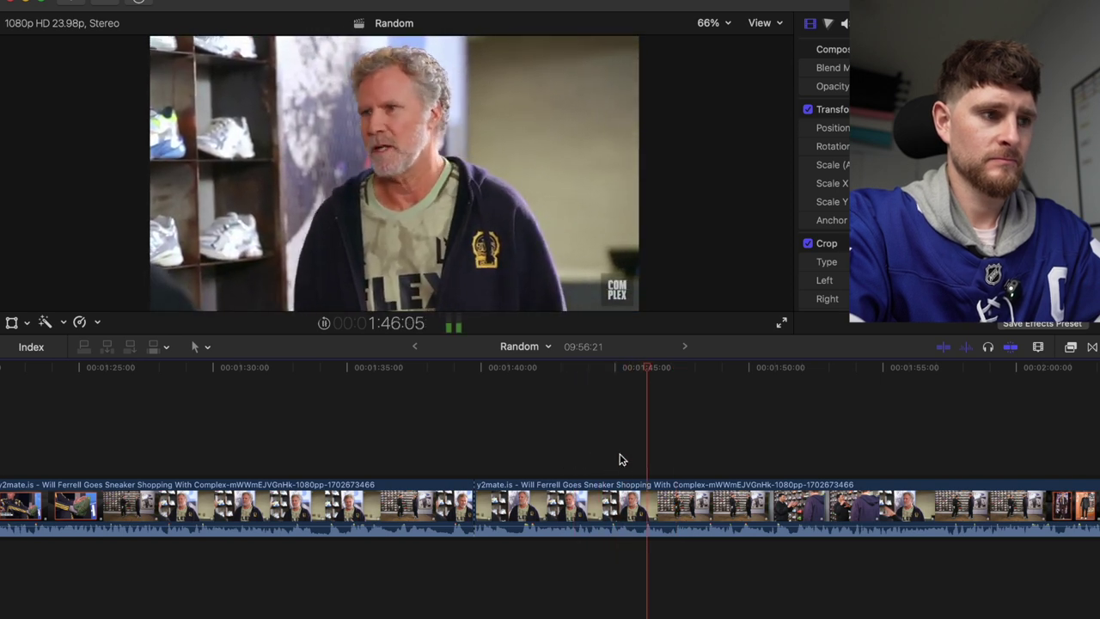
key("space")
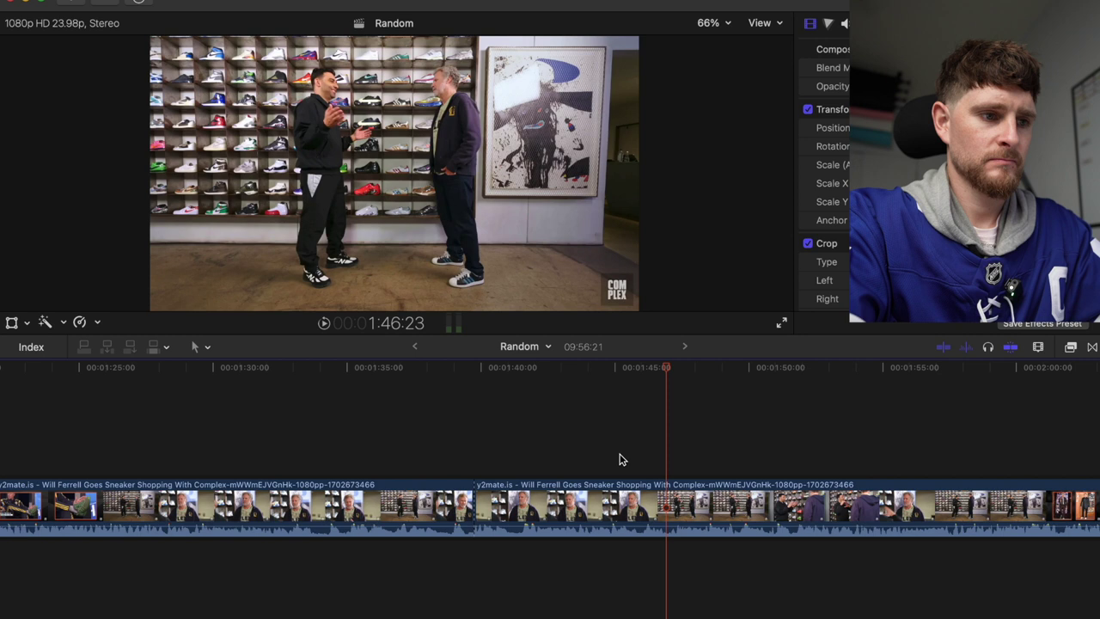
left_click(520, 451)
key("space")
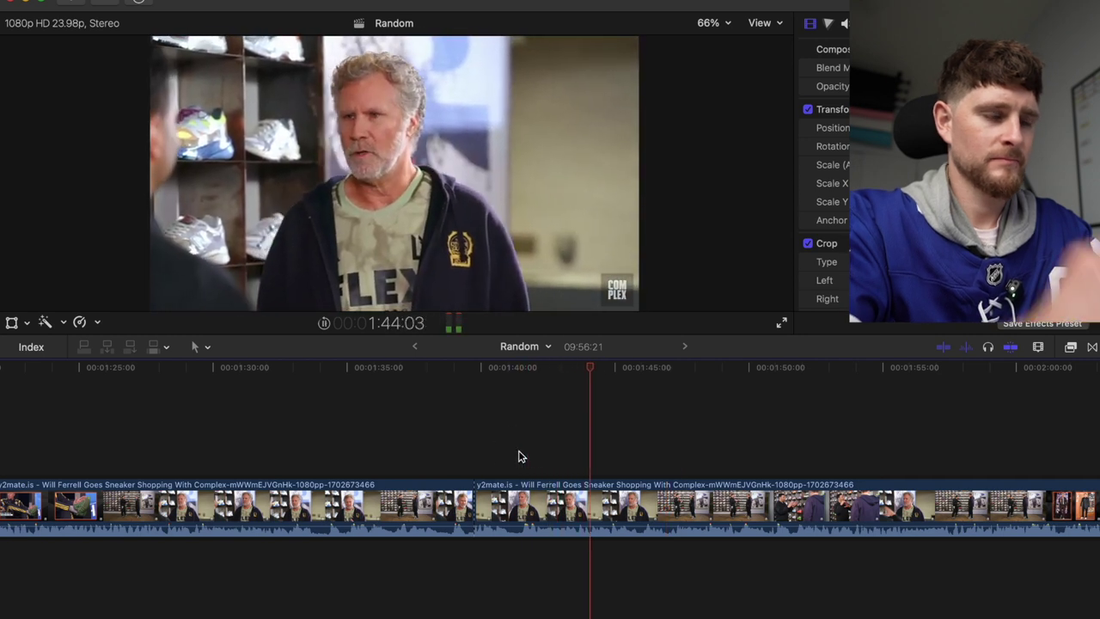
key("space")
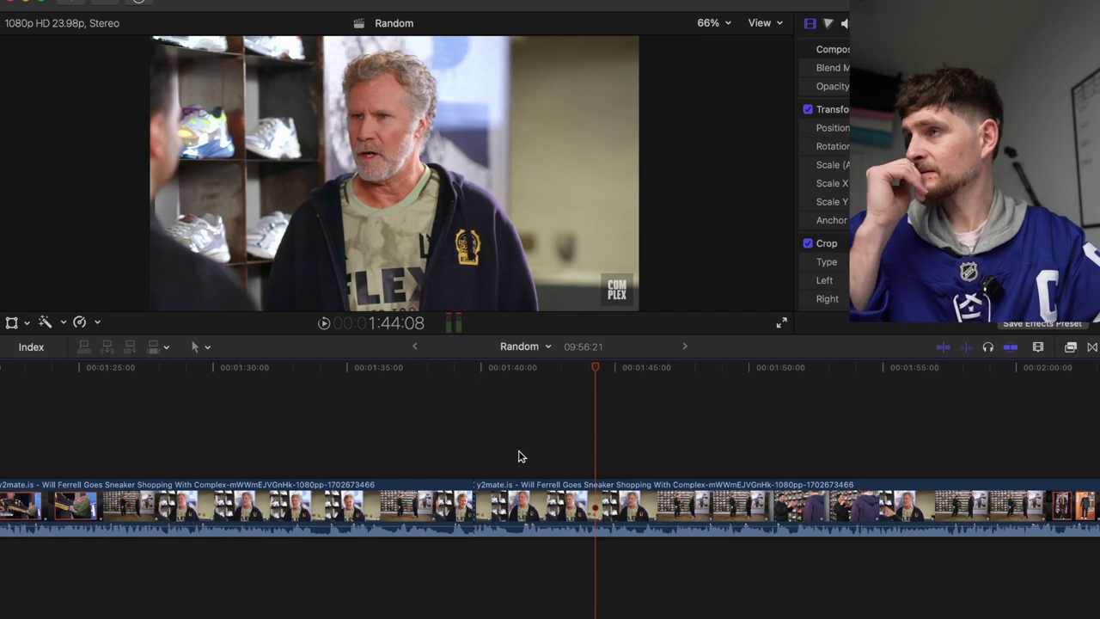
key("space")
key("space")
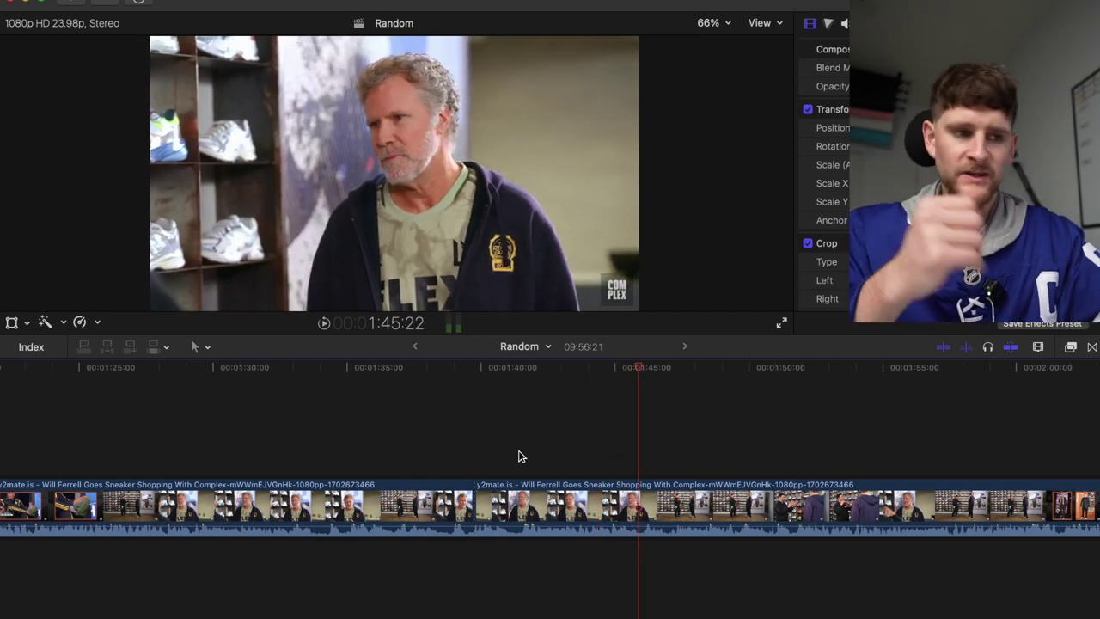
Split the clip at 1:45:22, near the end of the Will Ferrell close-up, and delete the long stretch of footage before the 1:39:15 cut.
key("super+b")
key("space")
left_click(387, 487)
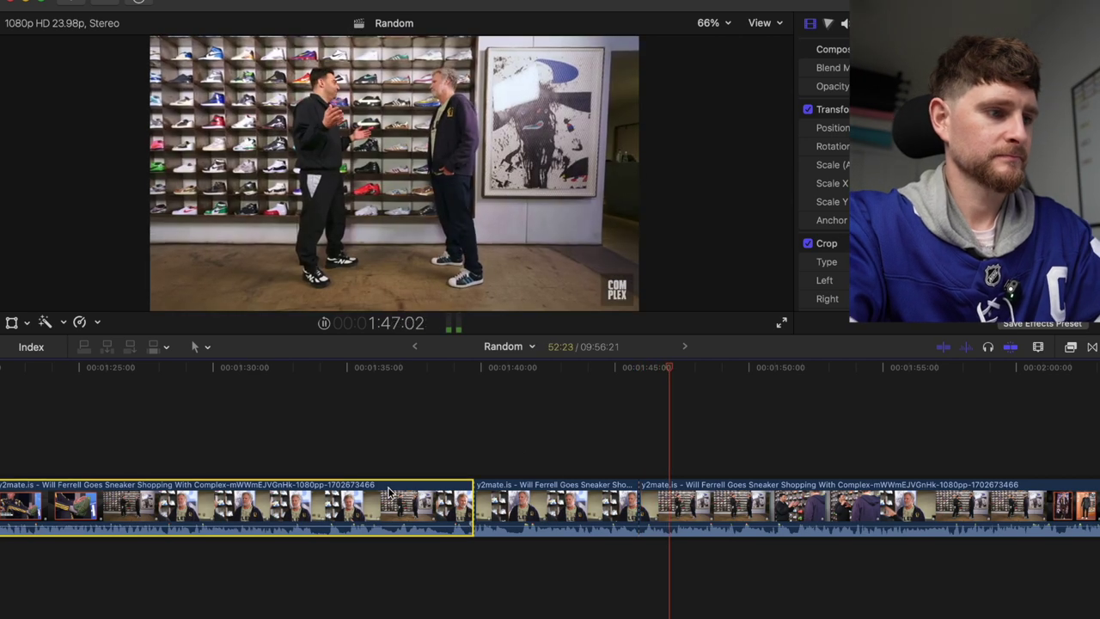
key("Delete")
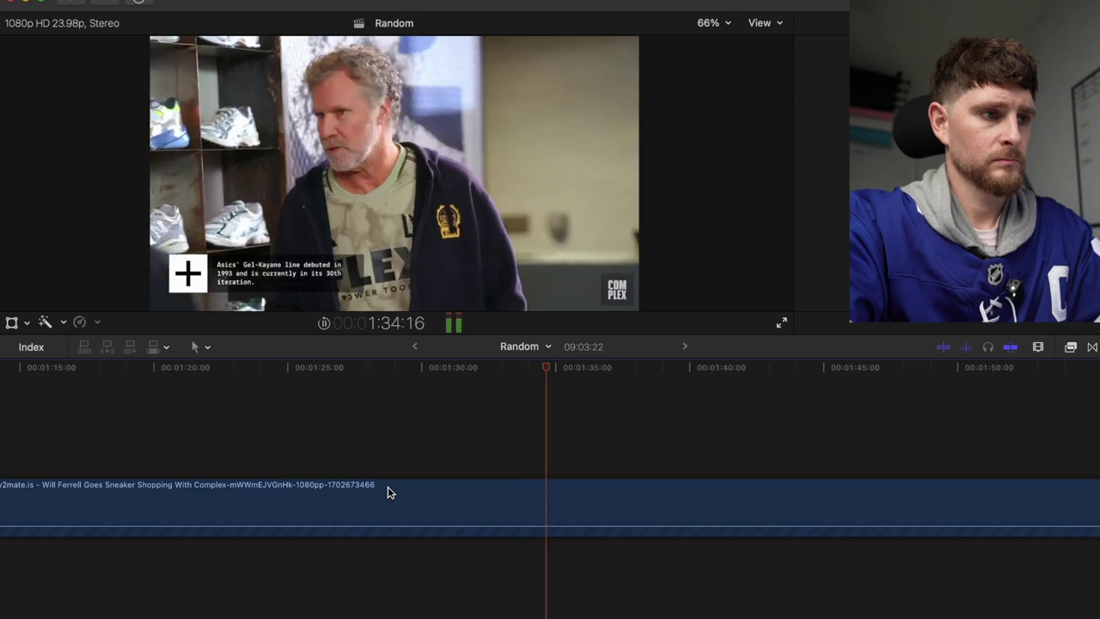
Replay the Will Ferrell close-up with the Asics Gel-Kayano caption around 1:33.
key("space")
key("space")
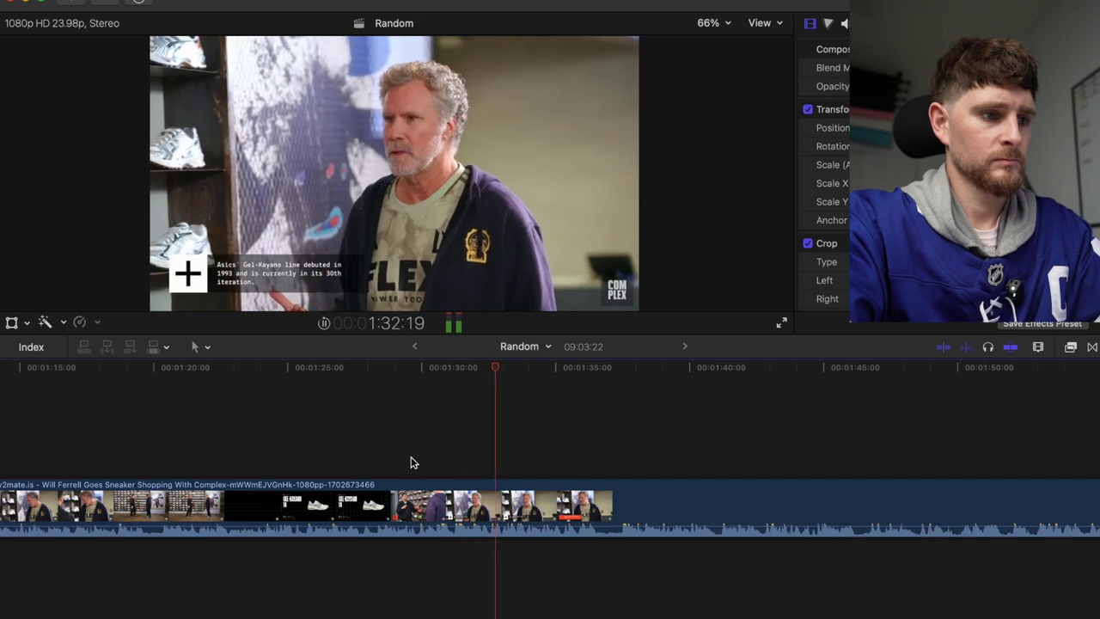
key("space")
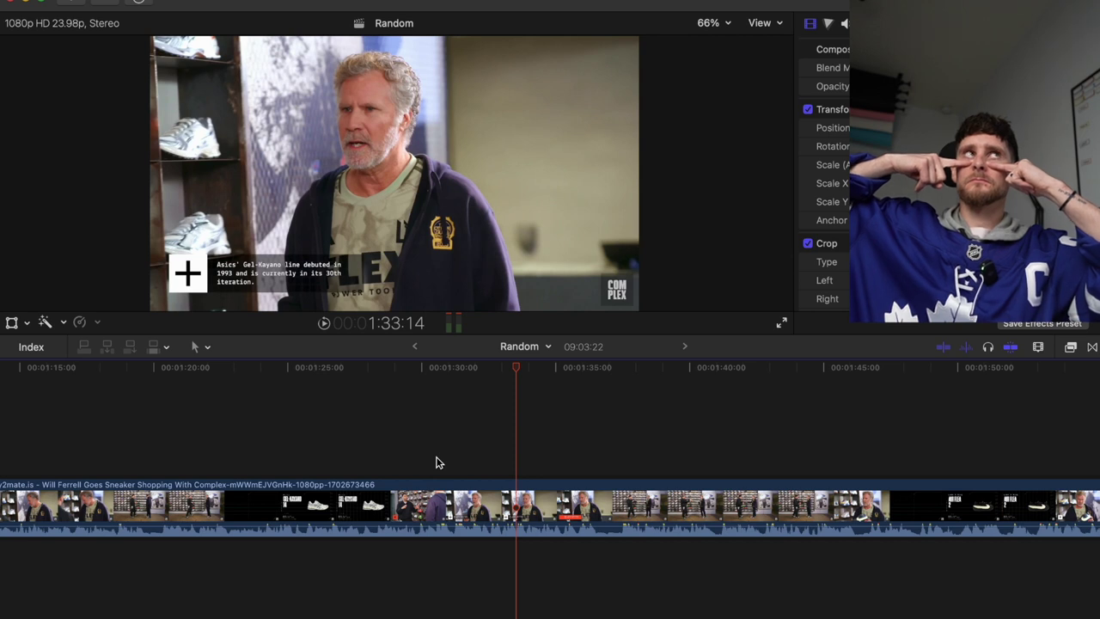
Switch to Finder and preview Absolutely Trash.mp4, best in the morgue.mp4 and cryptic.mp4 in the Green Screen folder of Stock Clips.
key("super+Tab")
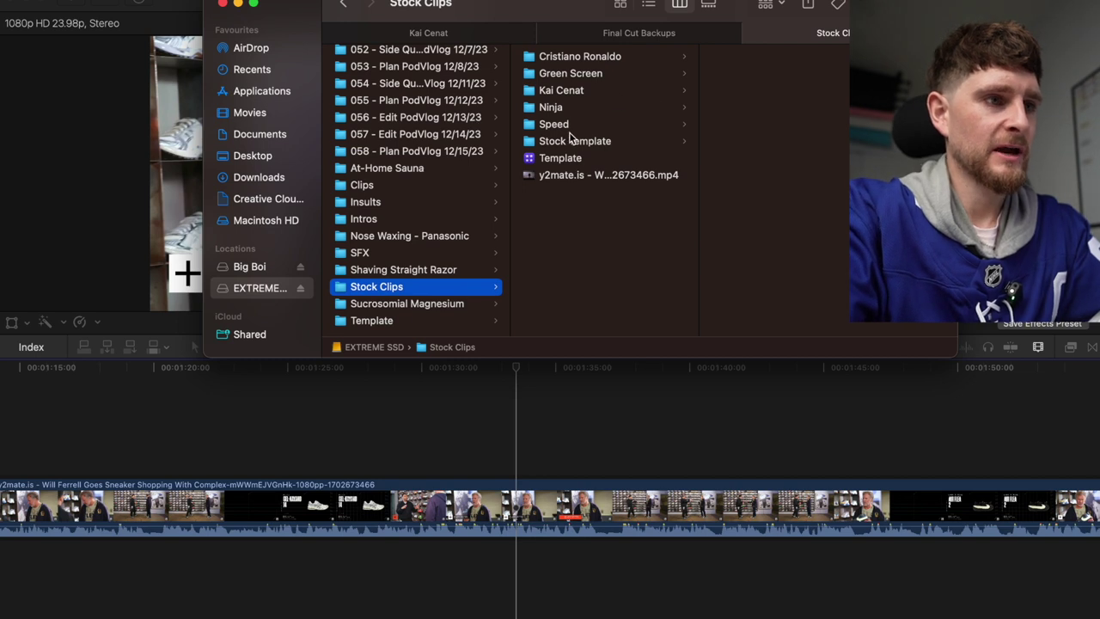
left_click(591, 77)
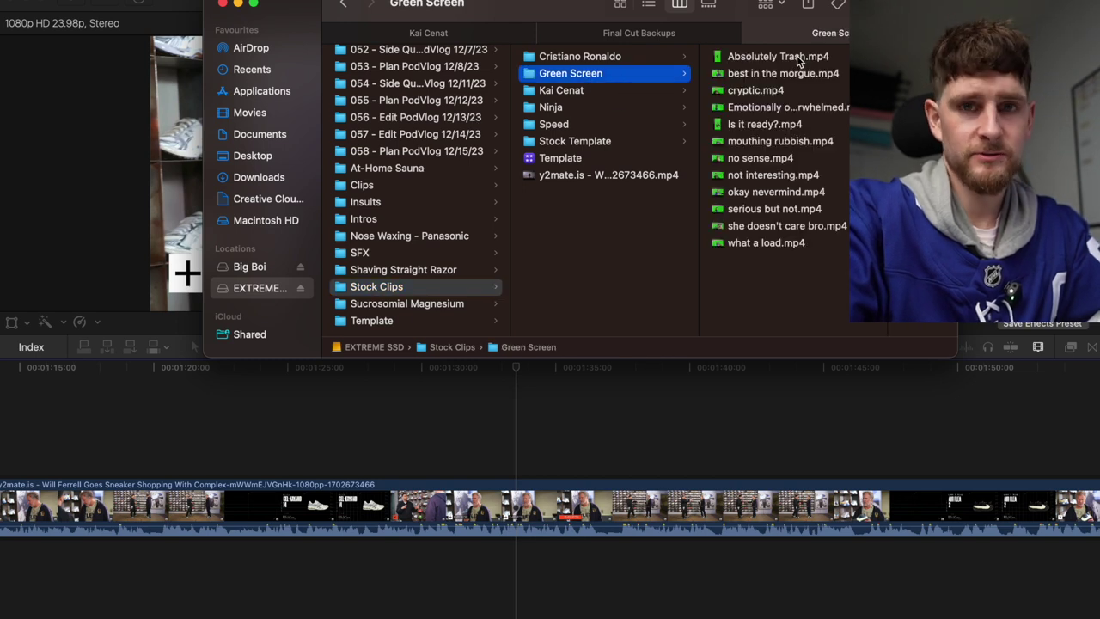
left_click(778, 56)
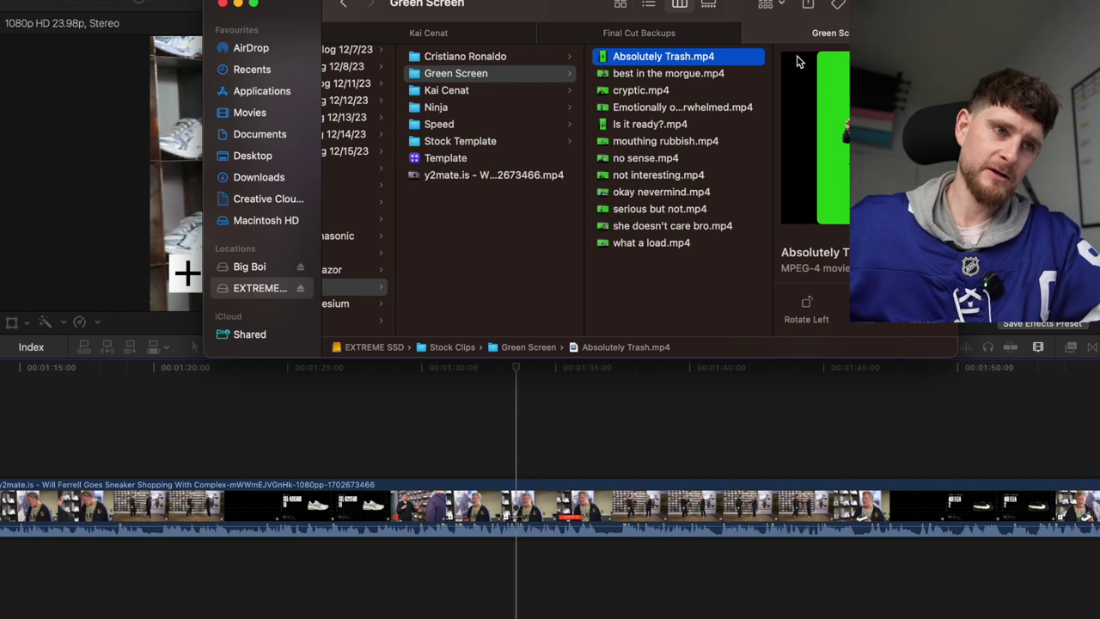
key("space")
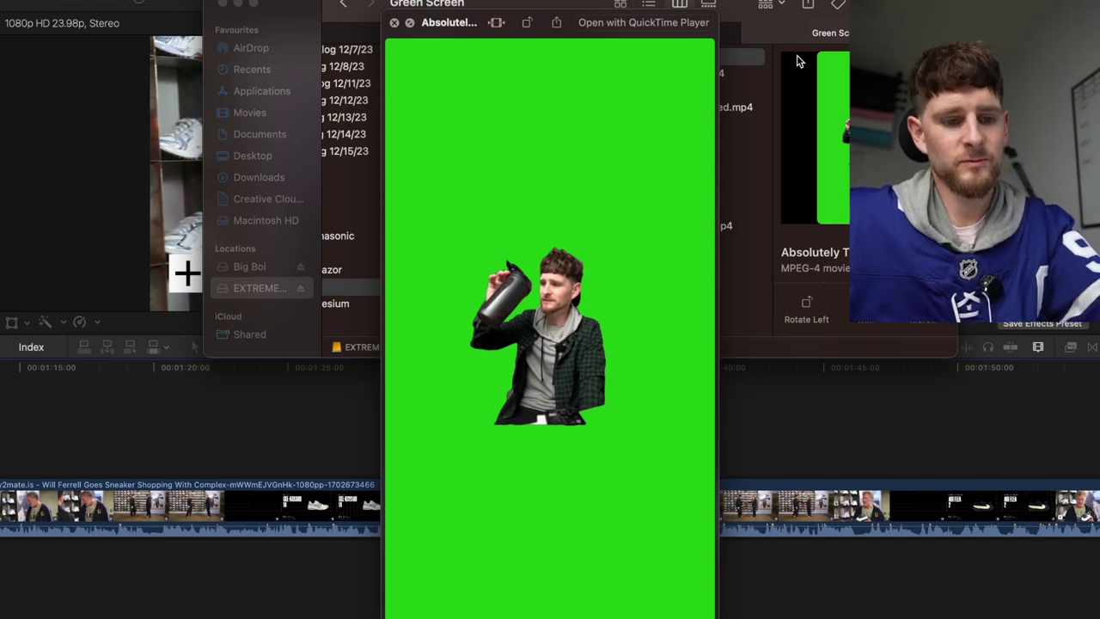
key("Down")
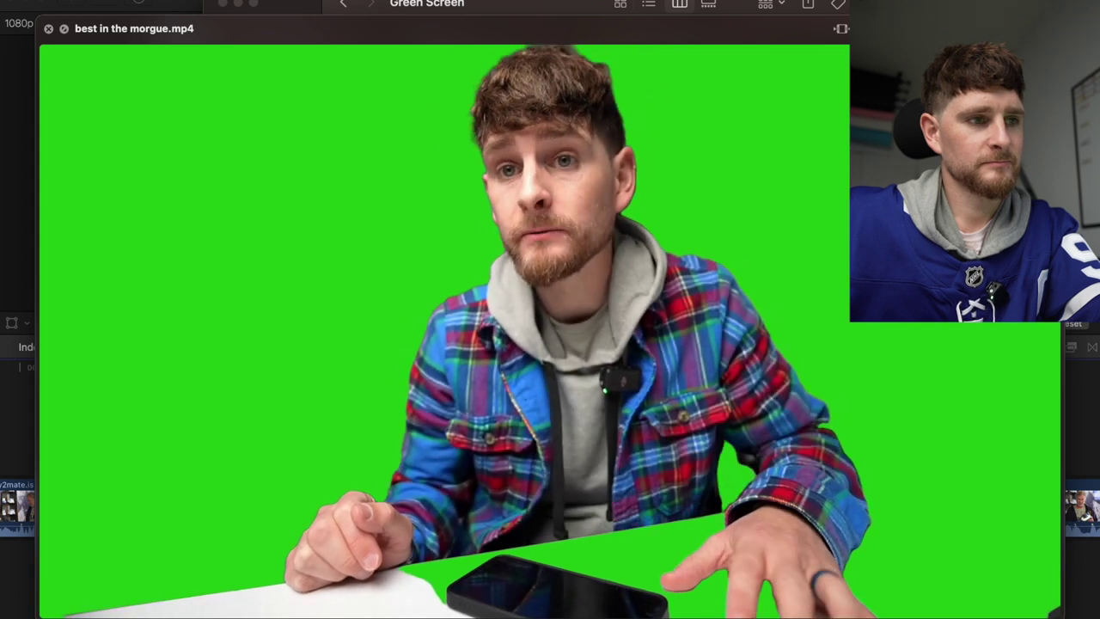
key("Down")
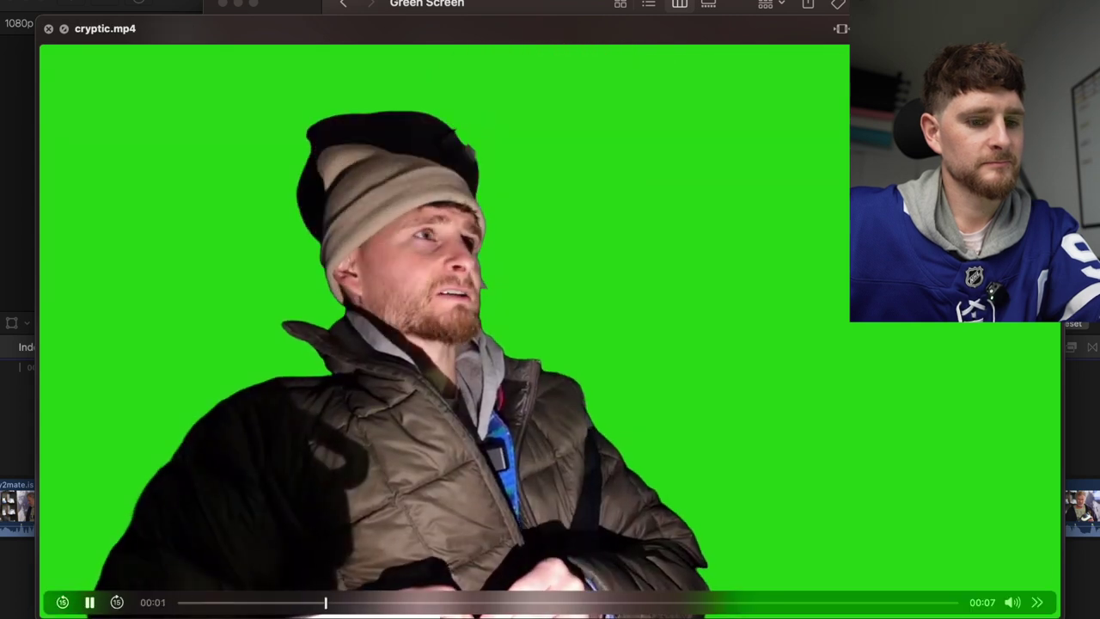
key("Up")
key("space")
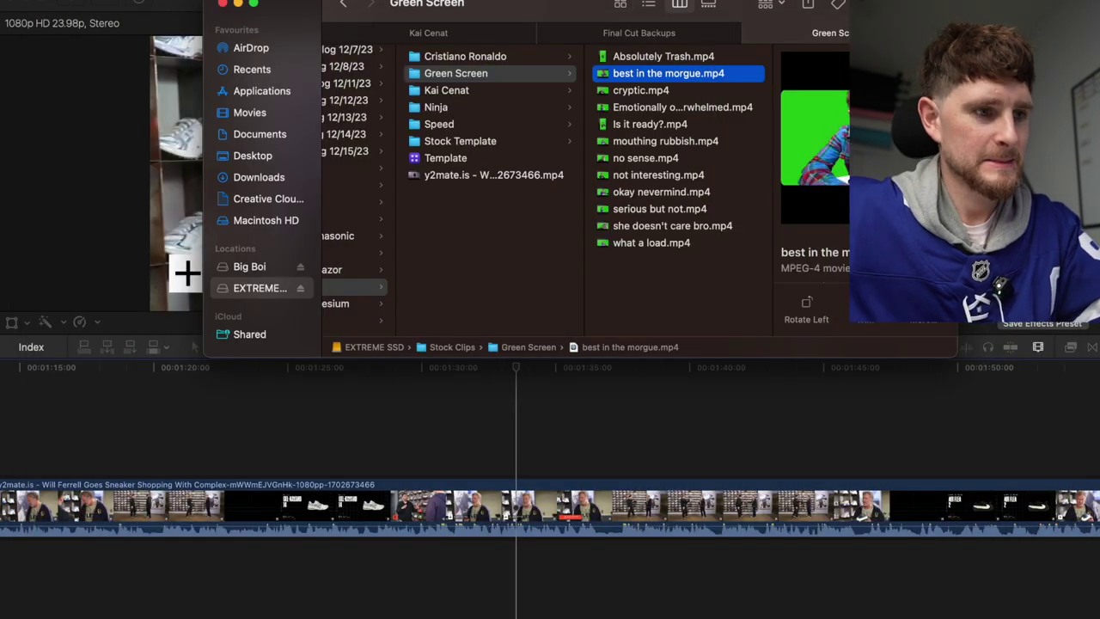
Switch back to Final Cut Pro, show the browser and delete all render files of the Template library.
scroll(503, 524, "left", 3)
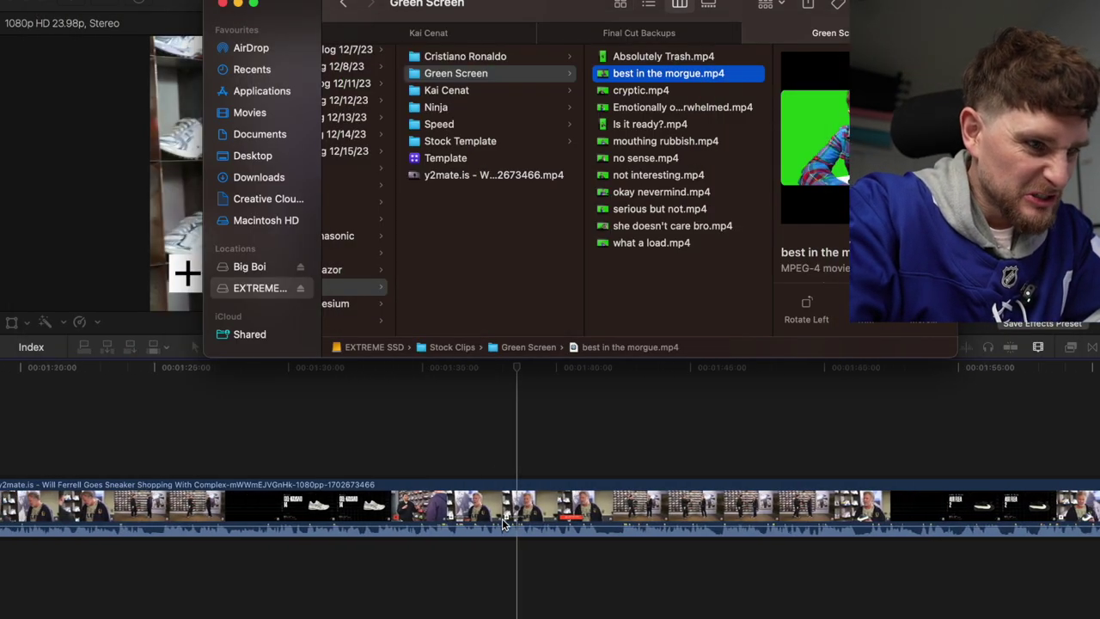
scroll(503, 524, "right", 4)
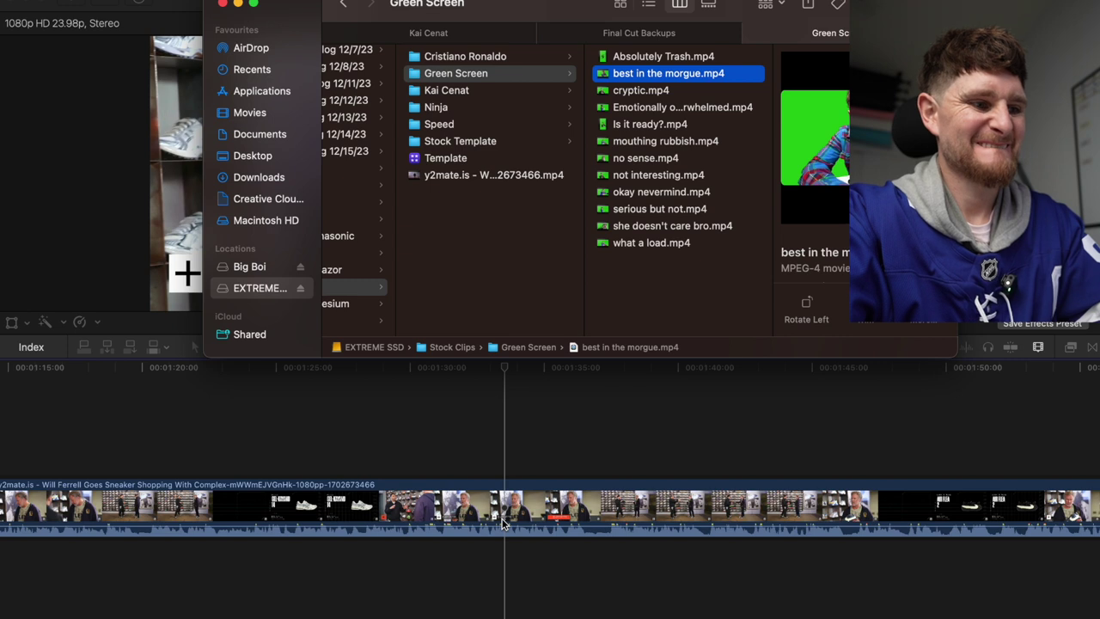
left_click(455, 425)
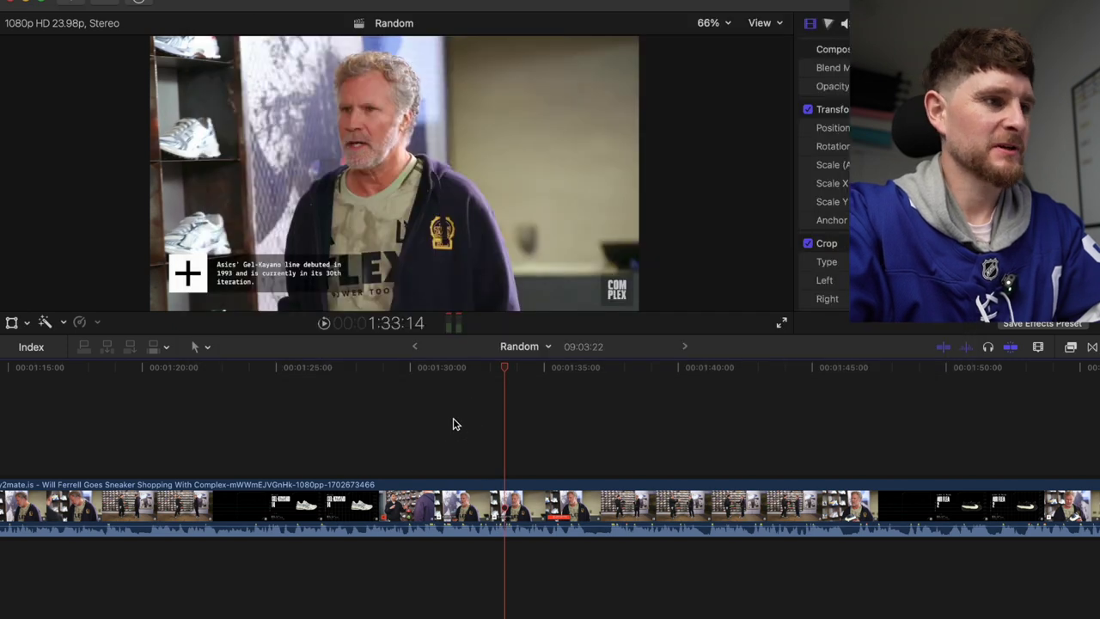
key("ctrl+super+1")
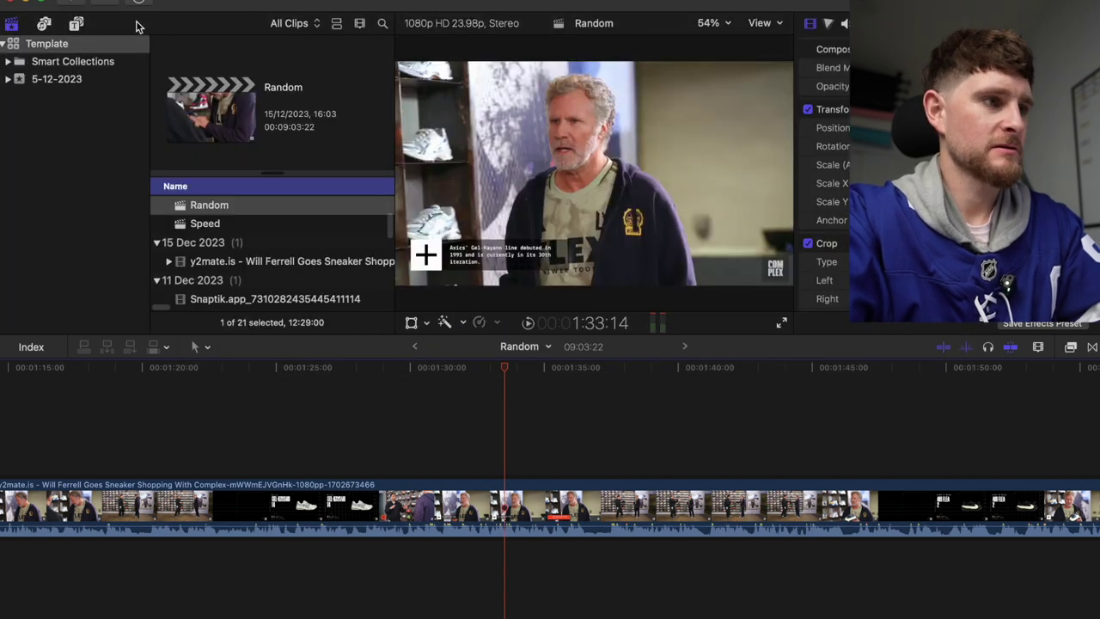
left_click(105, 45)
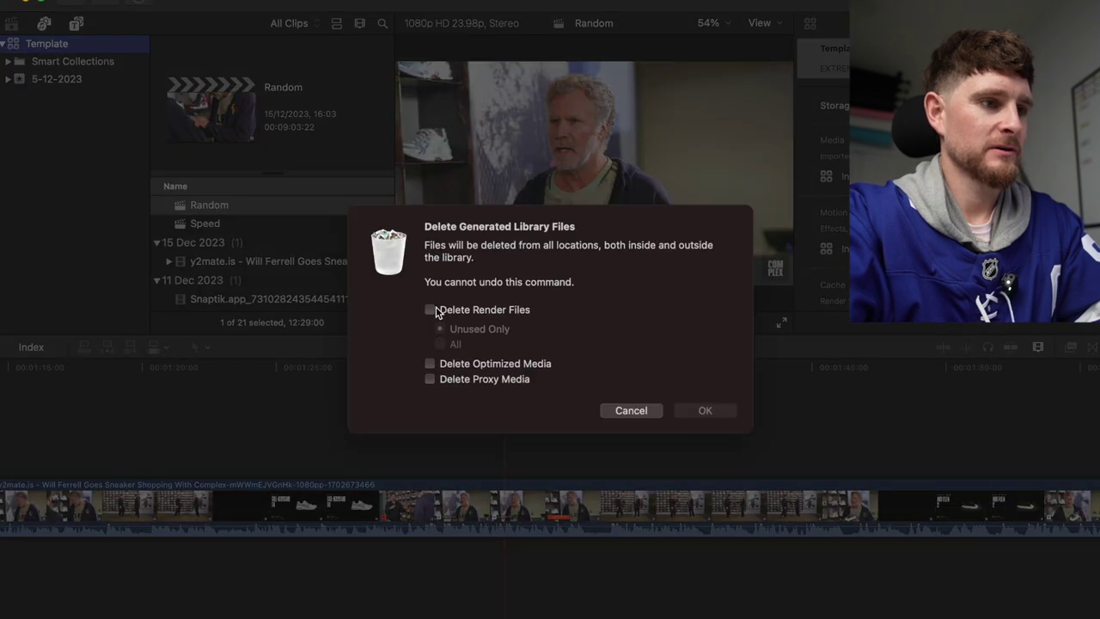
left_click(431, 309)
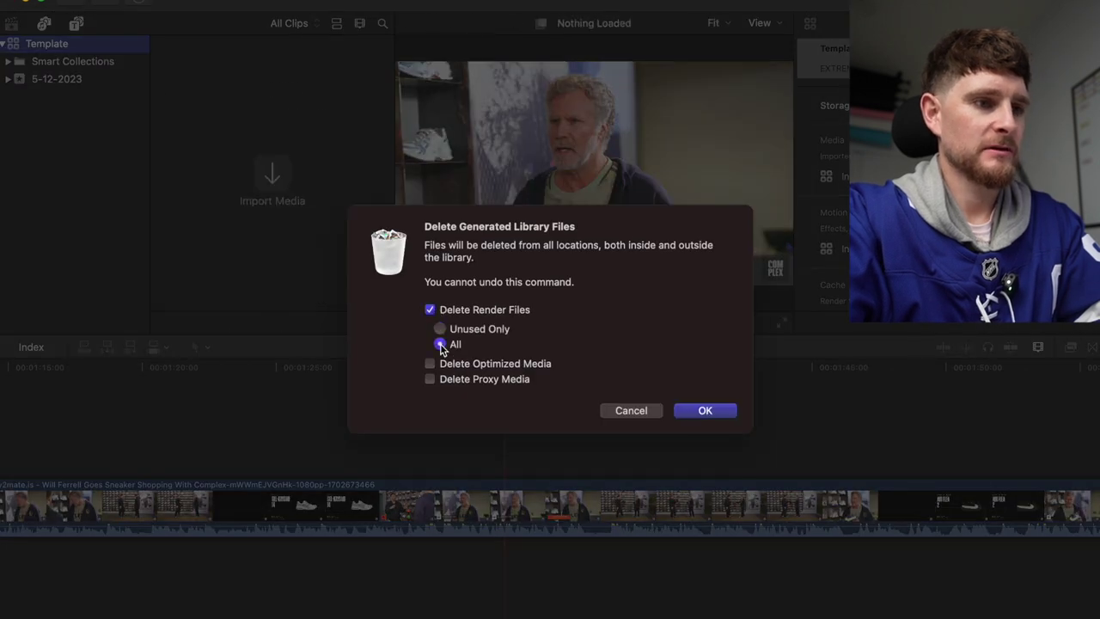
left_click(704, 410)
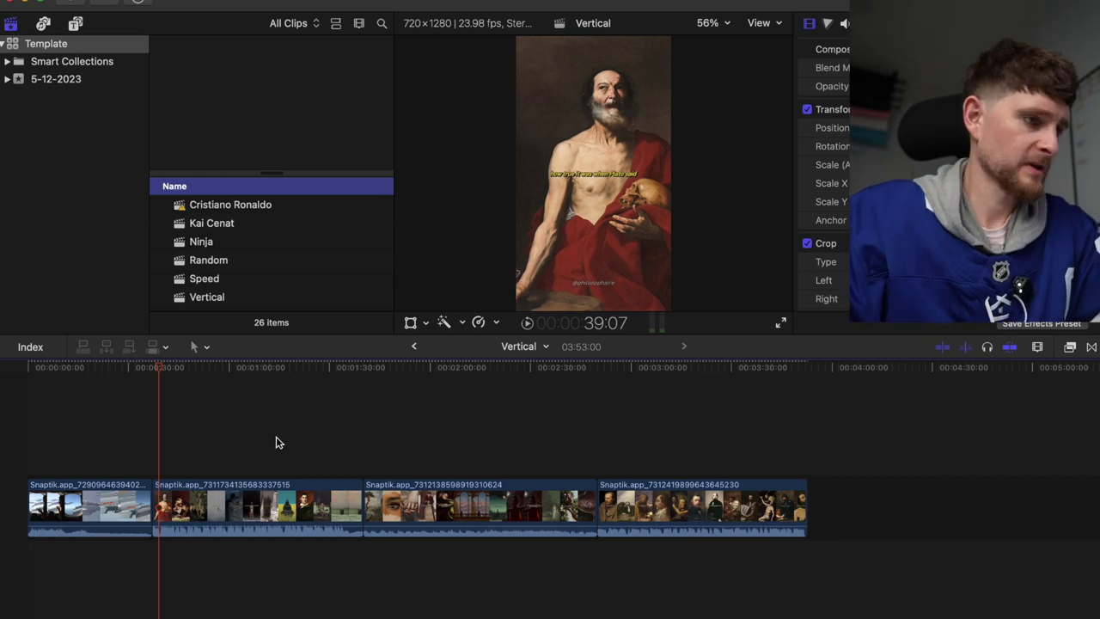
Play the airplane-window clip of the Vertical project from its start and add a marker at 10:17, when the woman stops talking.
left_click_drag(275, 442, 13, 458)
key("super+equal")
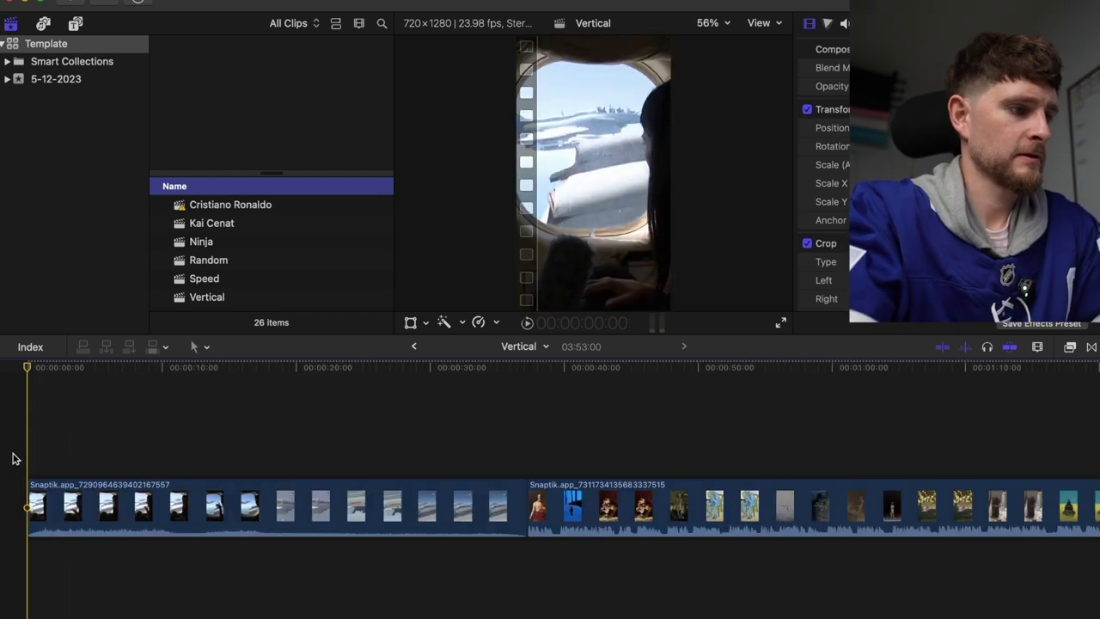
key("space")
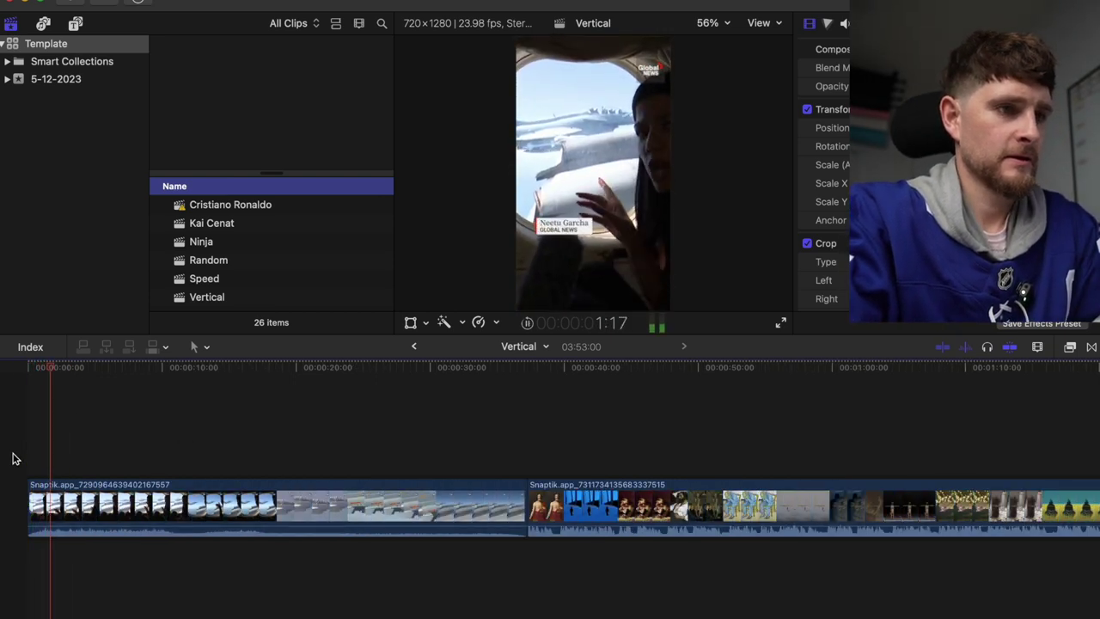
left_click(144, 445)
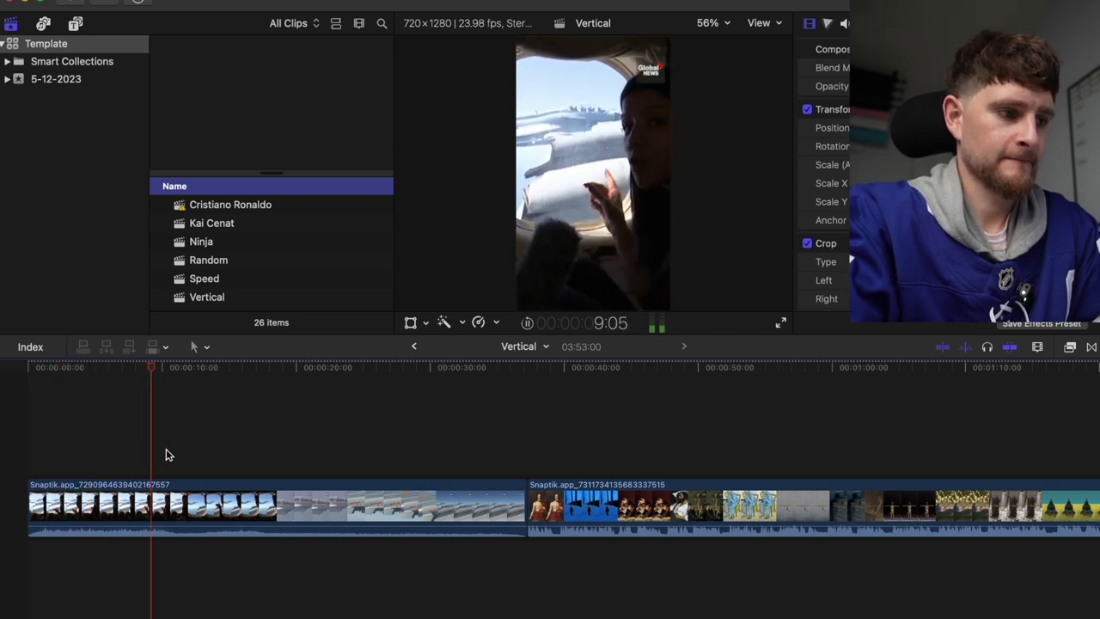
key("space")
key("m")
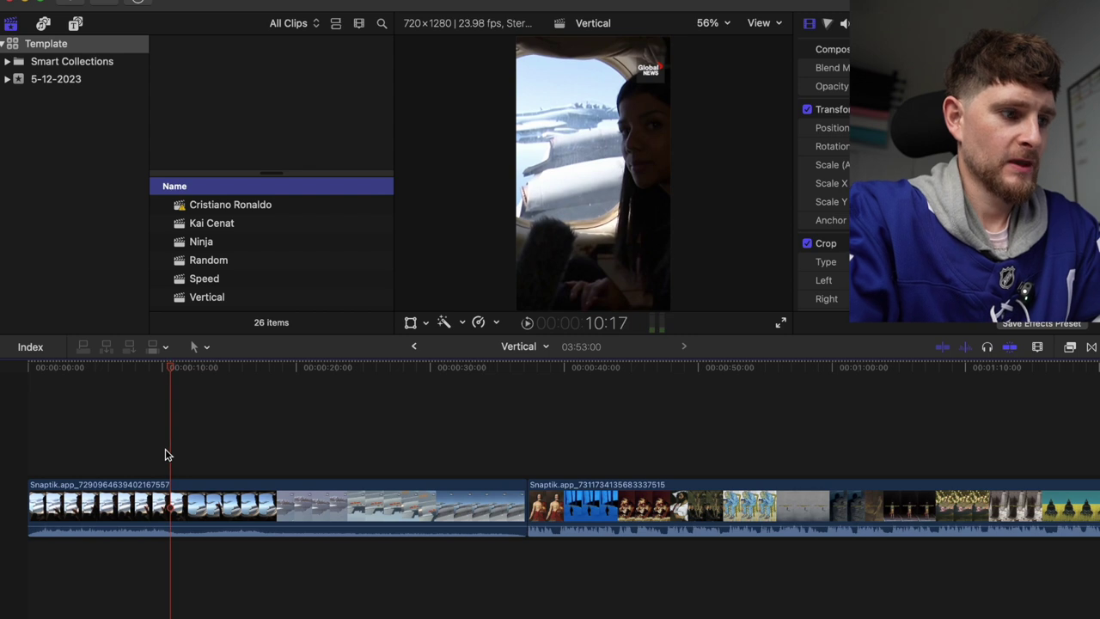
Split the airplane-window clip at 15:16, about five seconds after the marker, and delete the rest of it.
left_click(238, 455)
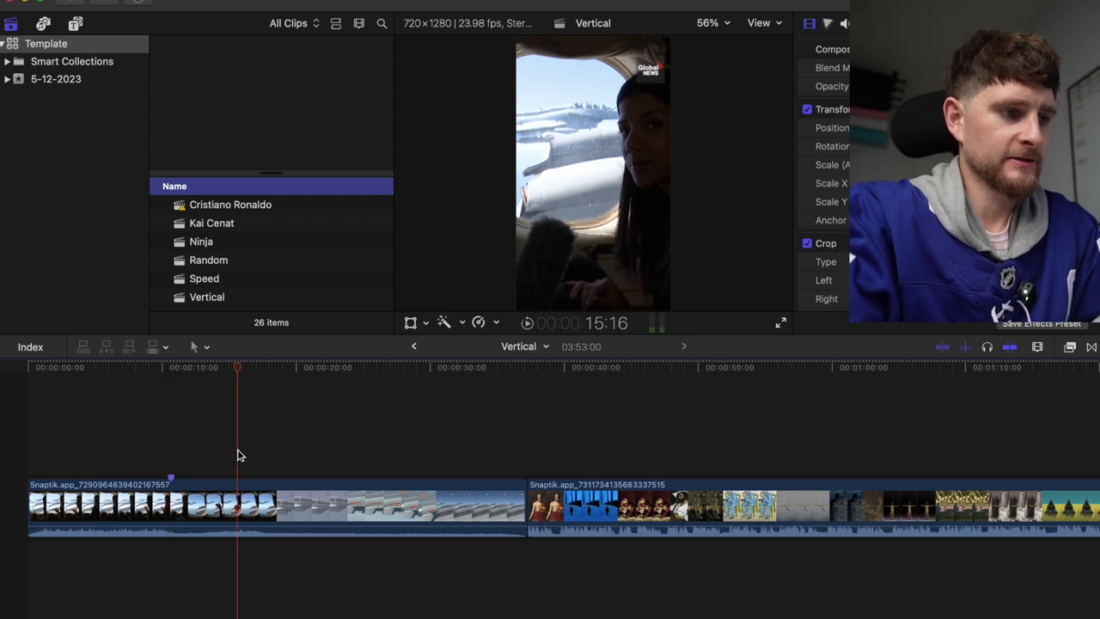
key("super+b")
left_click(302, 500)
key("Delete")
key("super+4")
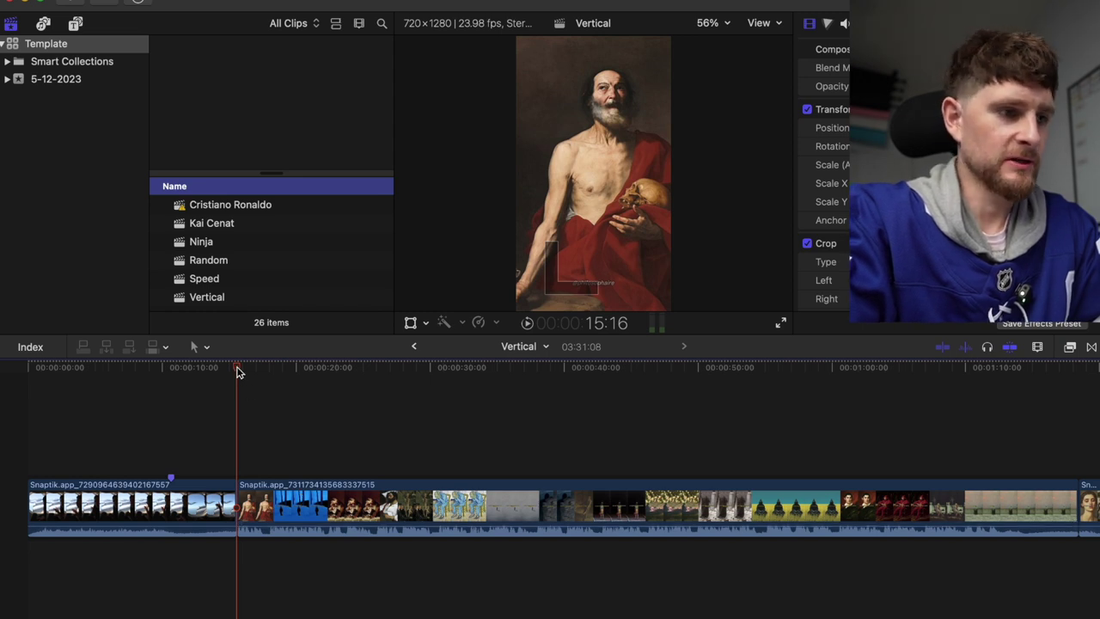
Play the following painting clip, split it at about 17:22 during the first caption, and delete the rest of it.
key("space")
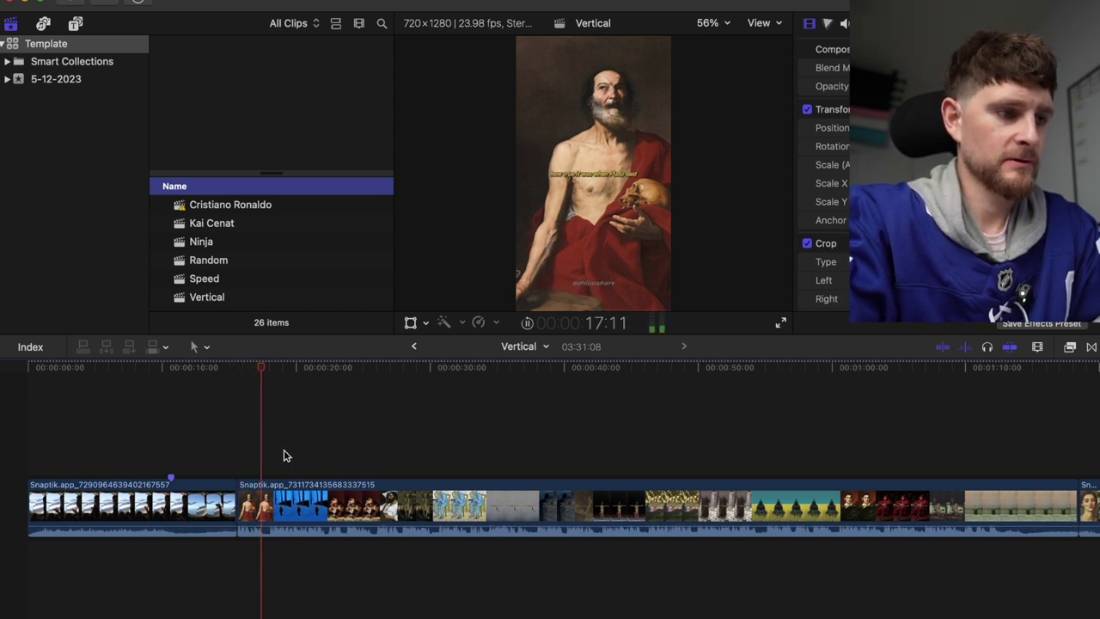
key("space")
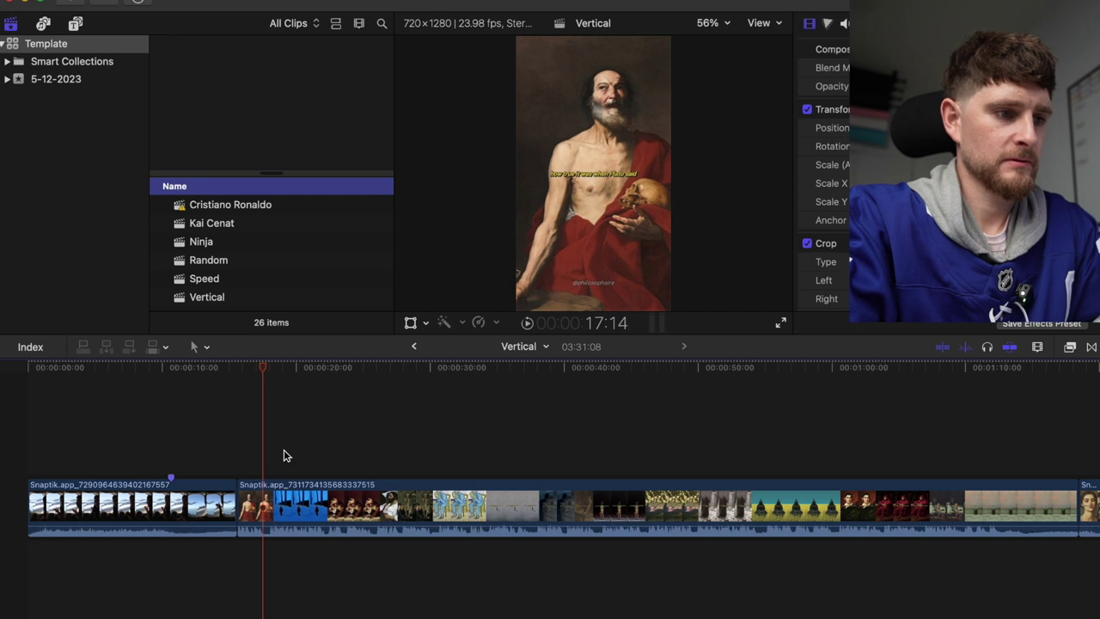
key("space")
key("Left")
key("Left")
key("Left")
key("Left")
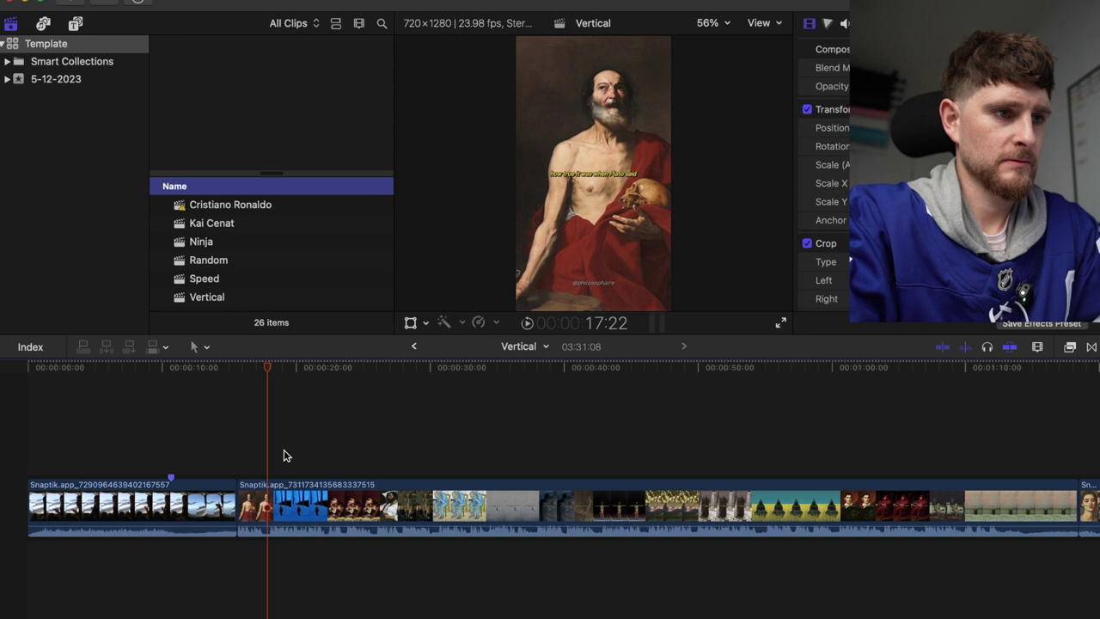
key("super+b")
left_click(313, 507)
key("BackSpace")
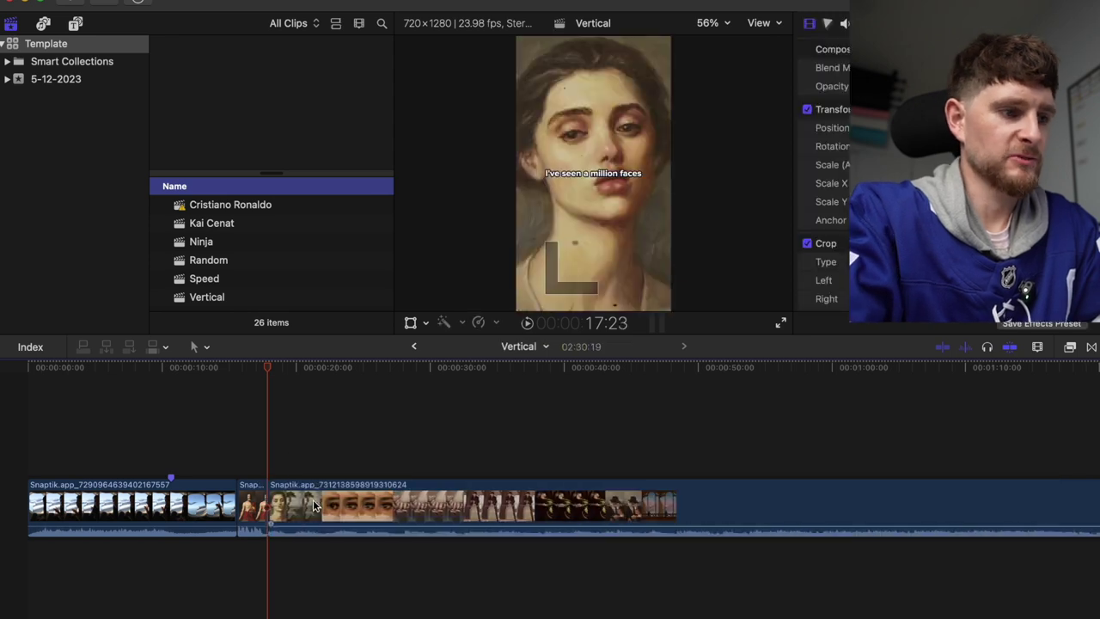
Play the woman's portrait clip up to 19:15, where its first caption disappears, split it there and delete the rest of it.
key("l")
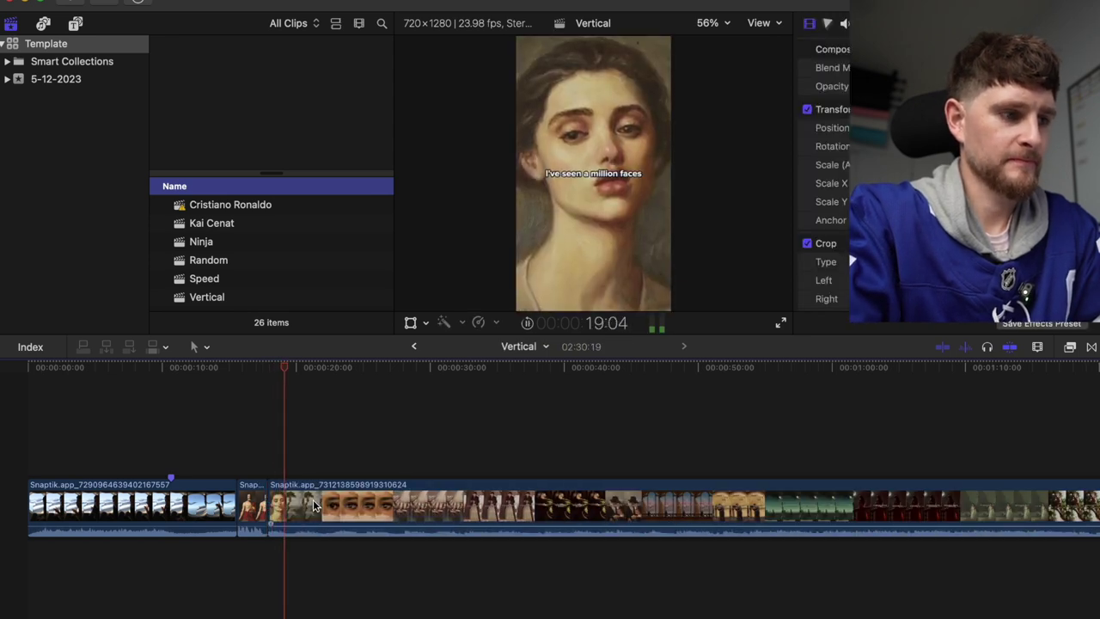
key("space")
left_click(284, 464)
key("Right")
key("Right")
key("Right")
key("Right")
key("Right")
key("Right")
key("Right")
key("Right")
key("Right")
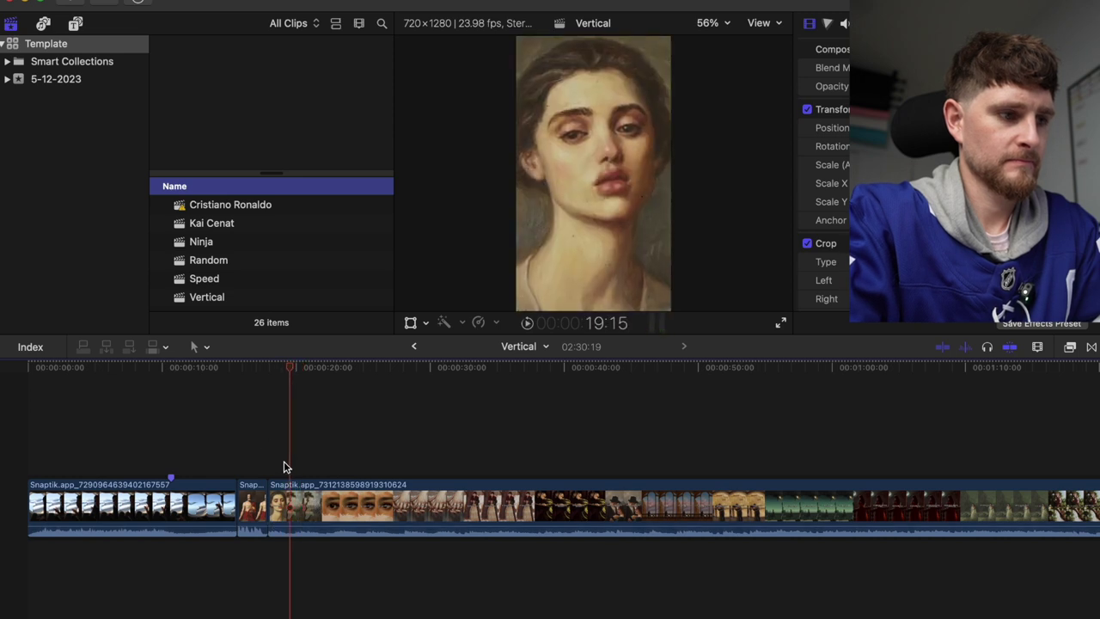
key("super+b")
key("c")
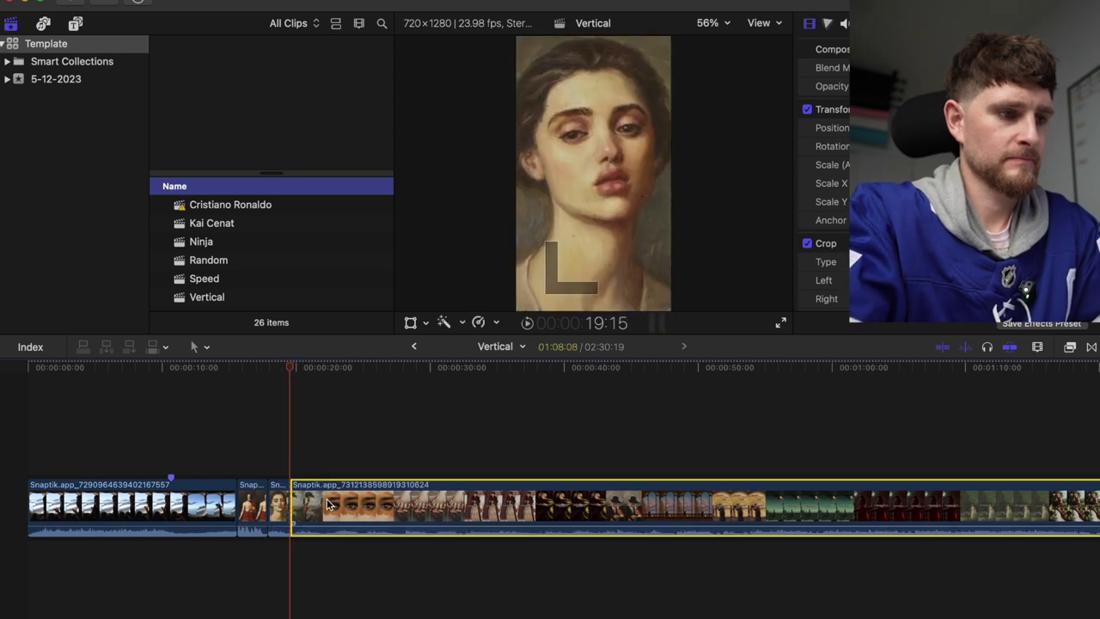
key("Delete")
Play the following Dostoevsky painting clip, split it at 22:03 and delete the rest of it.
key("space")
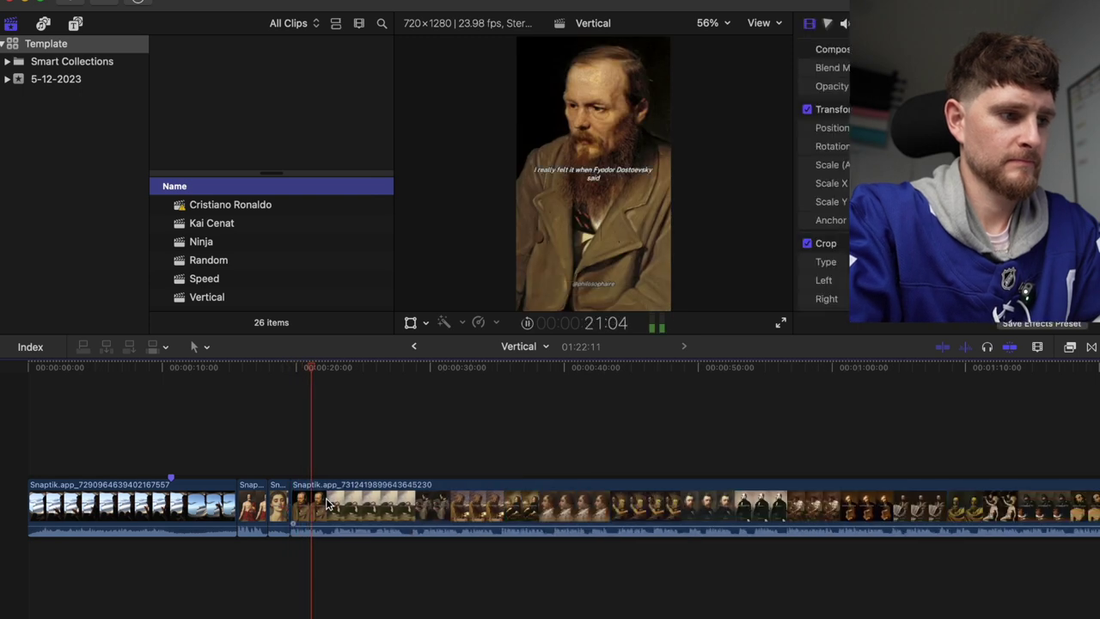
key("super+b")
key("c")
key("Delete")
Switch to Finder and look through the Green Screen folder of Stock Clips, selecting best in the morgue.mp4 and checking the neighbouring folders.
key("super+Tab")
key("super+shift+Tab")
key("super+Tab")
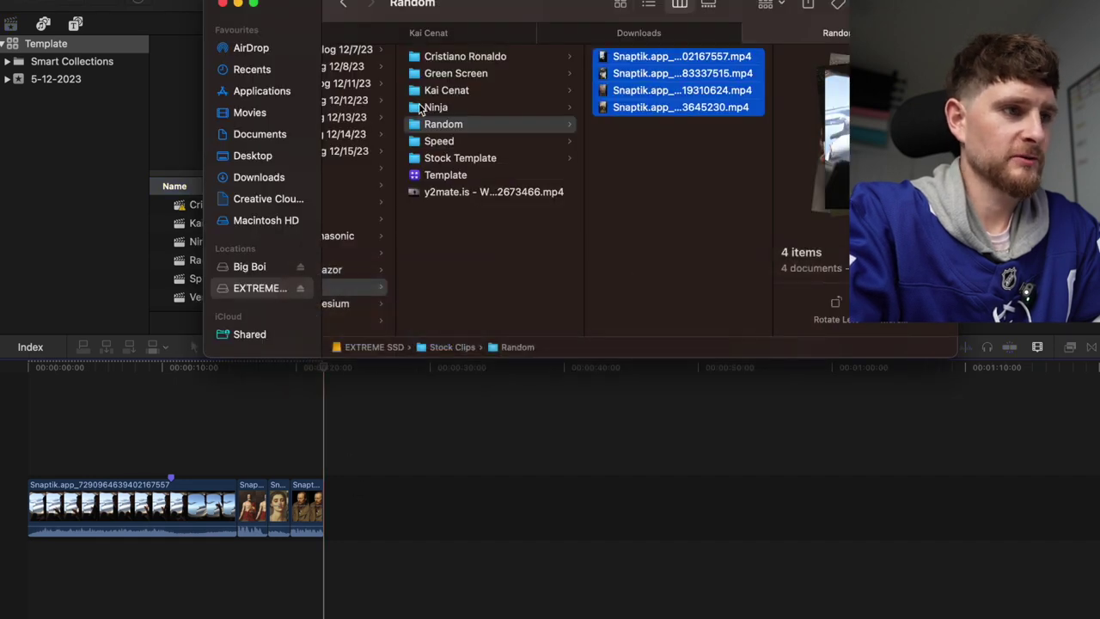
left_click(477, 74)
left_click(696, 75)
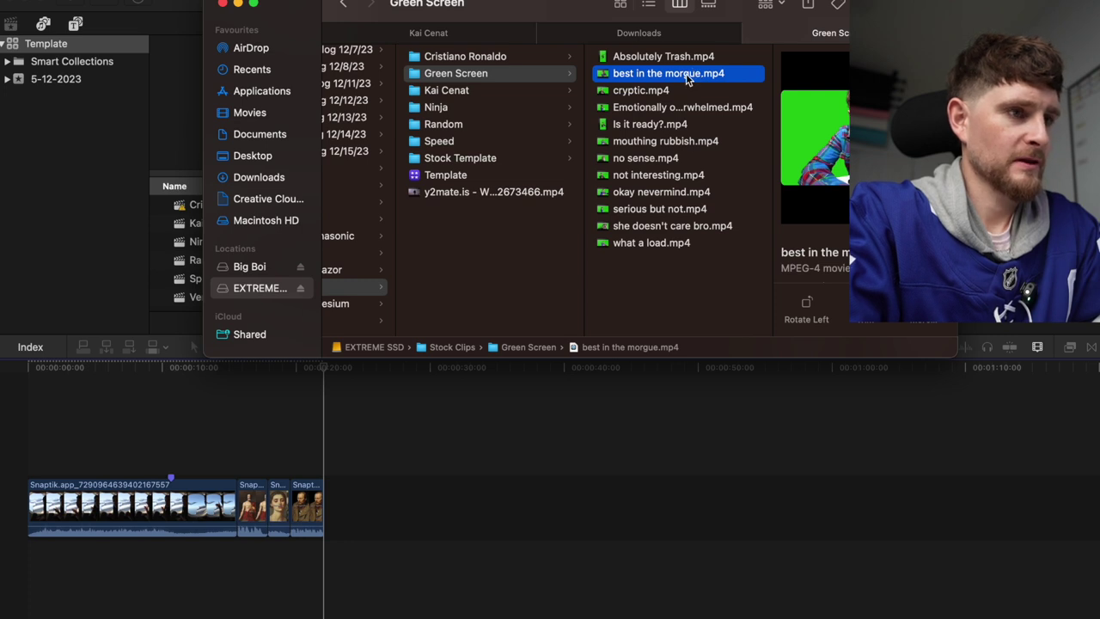
scroll(688, 77, "left", 5)
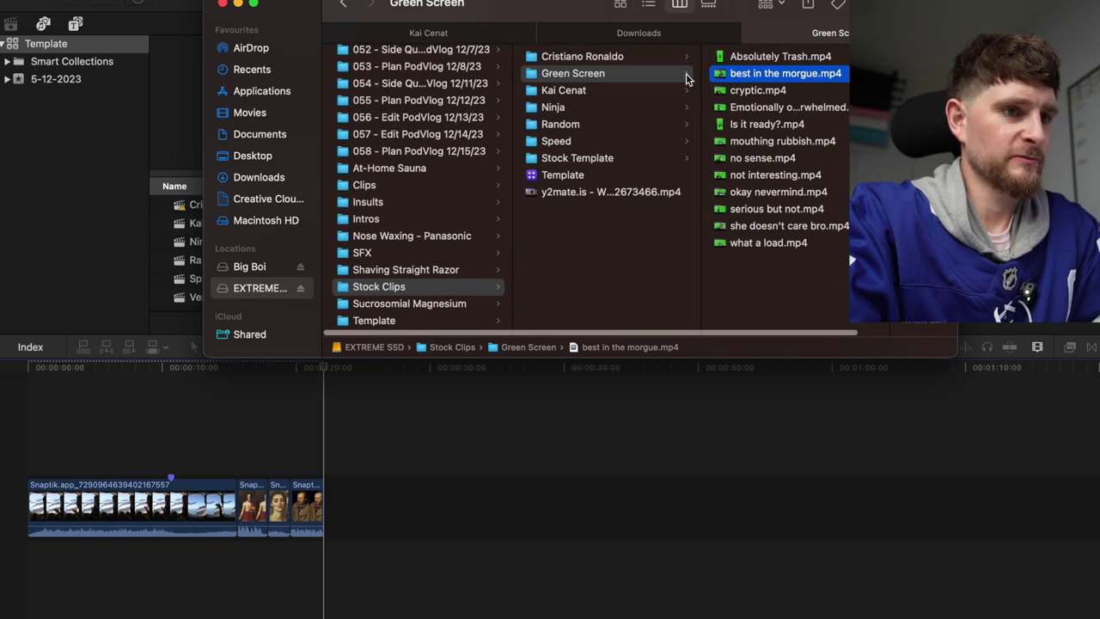
scroll(687, 78, "right", 5)
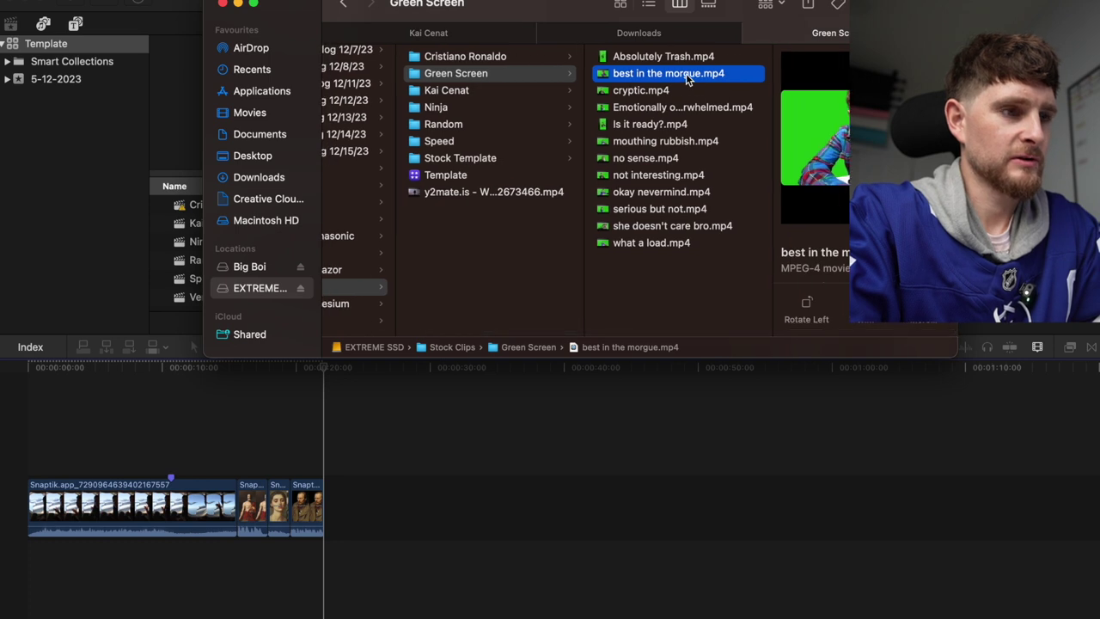
scroll(687, 77, "left", 3)
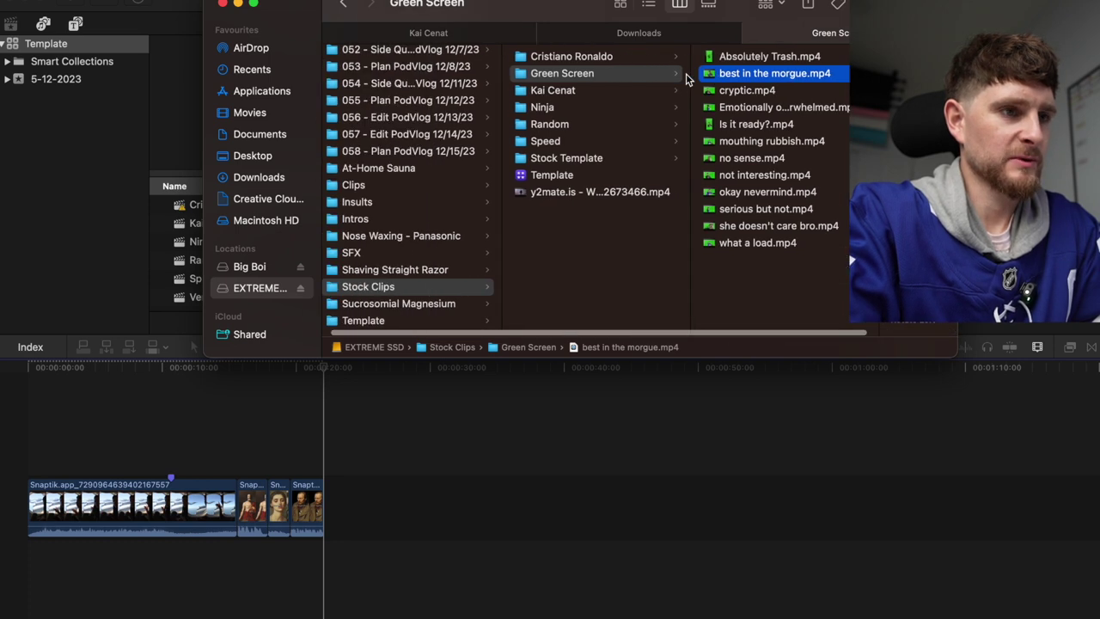
scroll(351, 86, "up", 3)
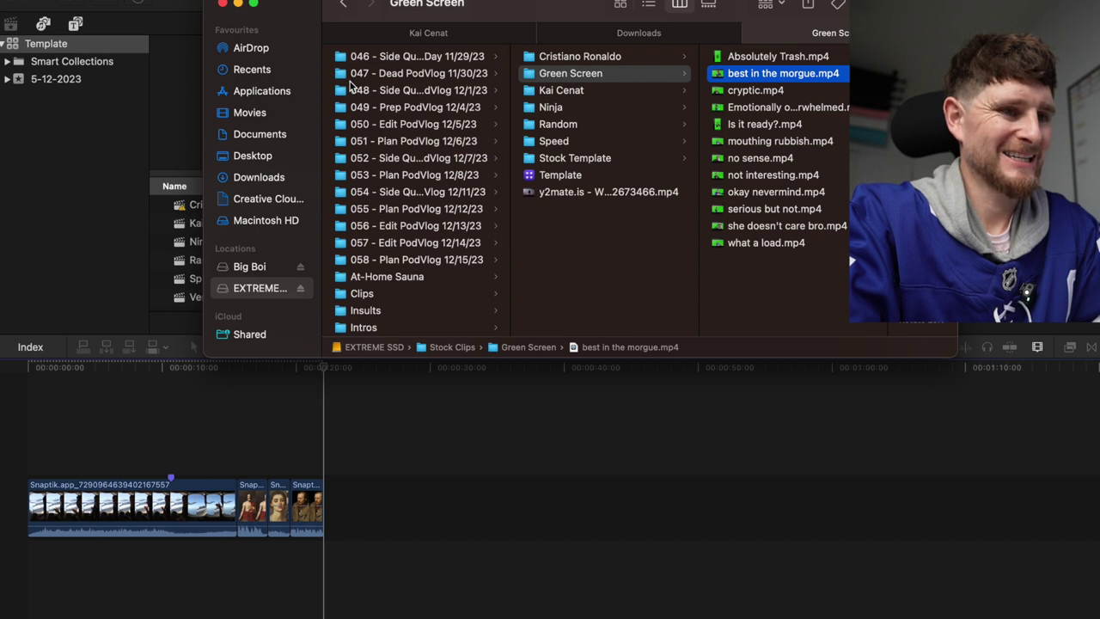
Launch CapCut, examine the timeline of project 1213 (1) without relinking its missing media, then close the project and return to Finder.
key("super+space")
type("capcut")
key("Return")
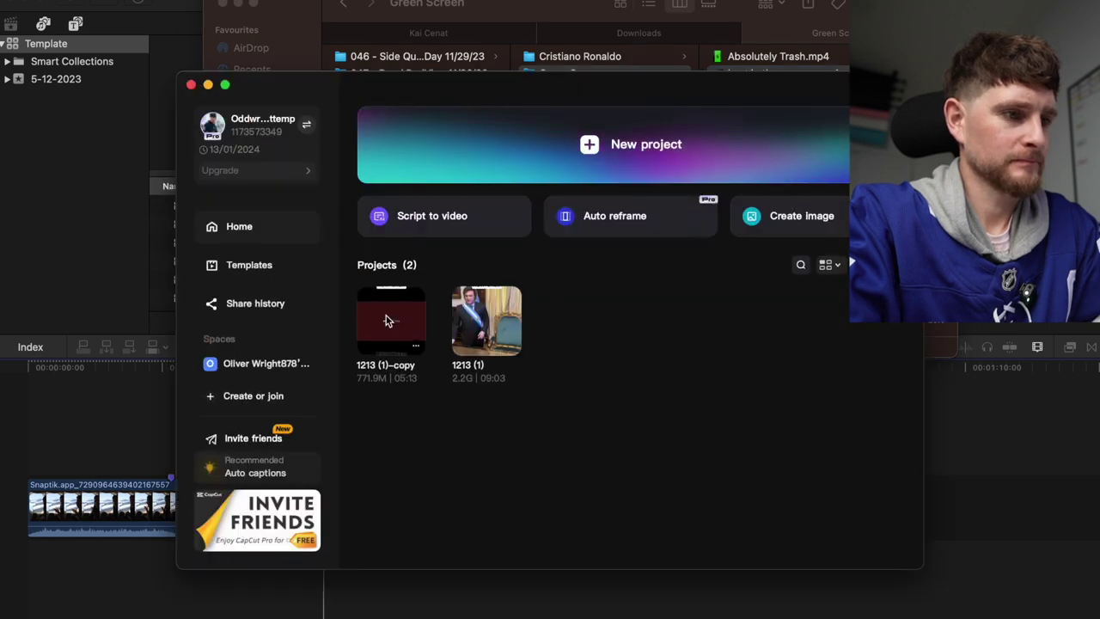
left_click(468, 340)
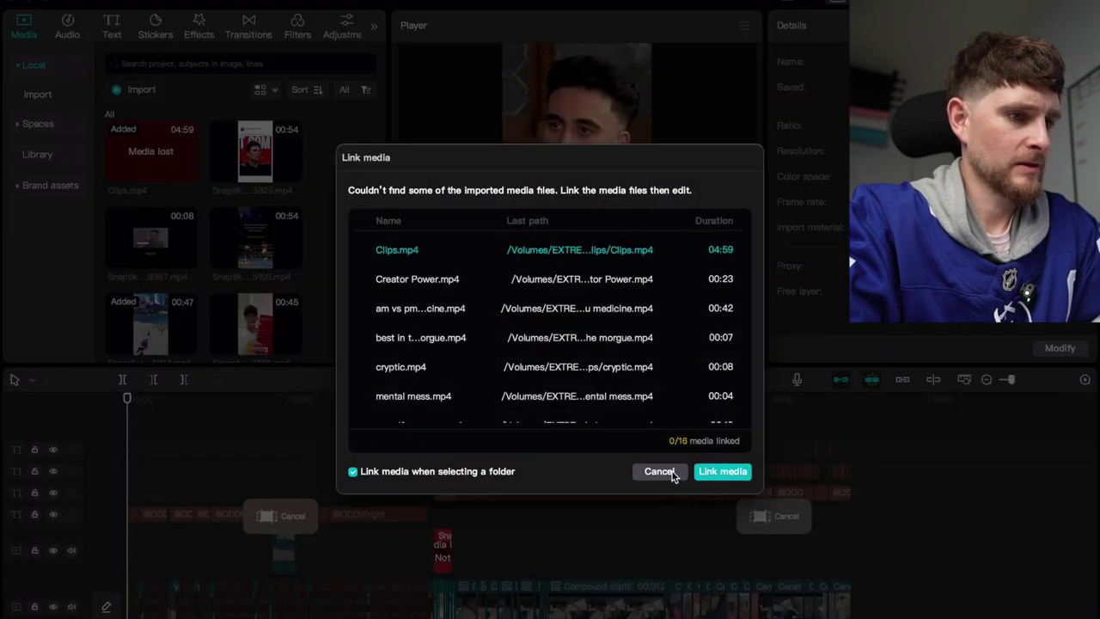
left_click(659, 472)
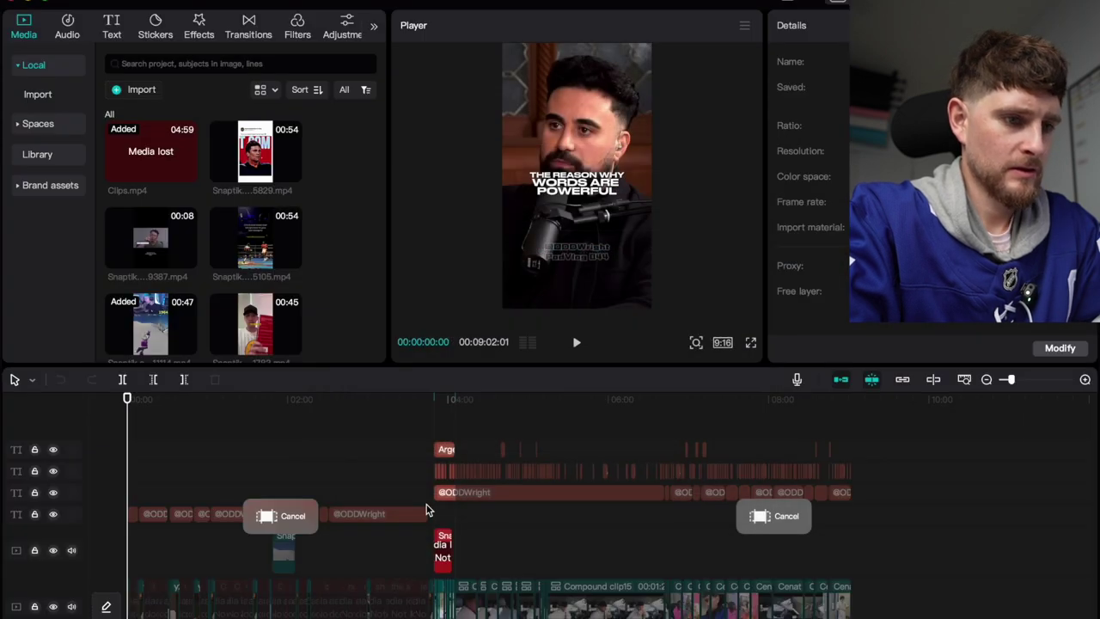
left_click(515, 418)
scroll(516, 419, "up", 3)
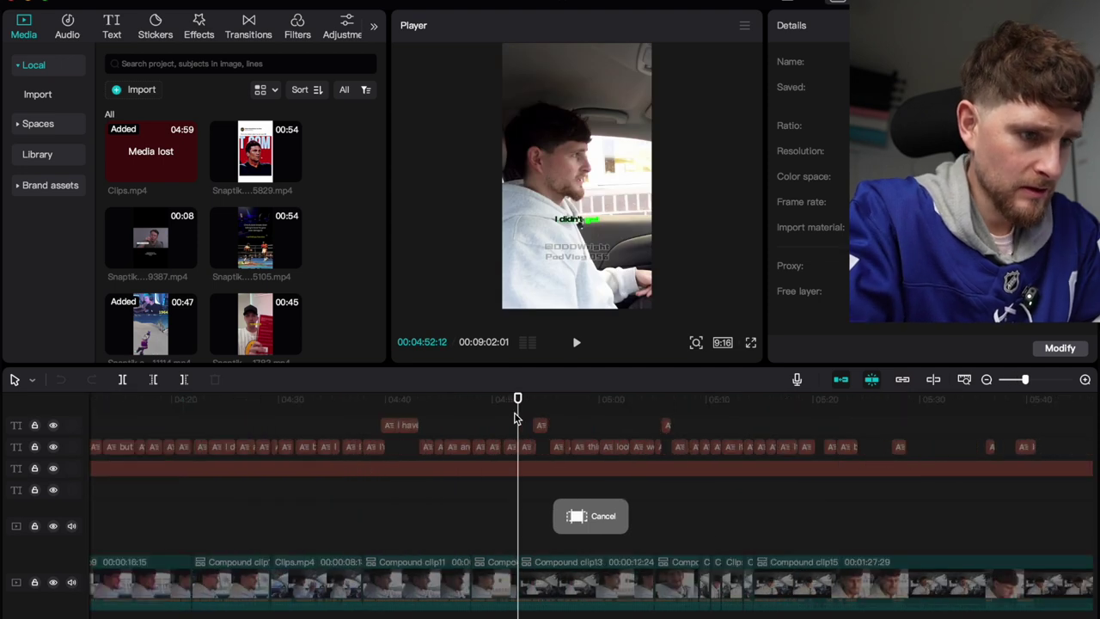
scroll(514, 419, "left", 10)
scroll(514, 419, "right", 20)
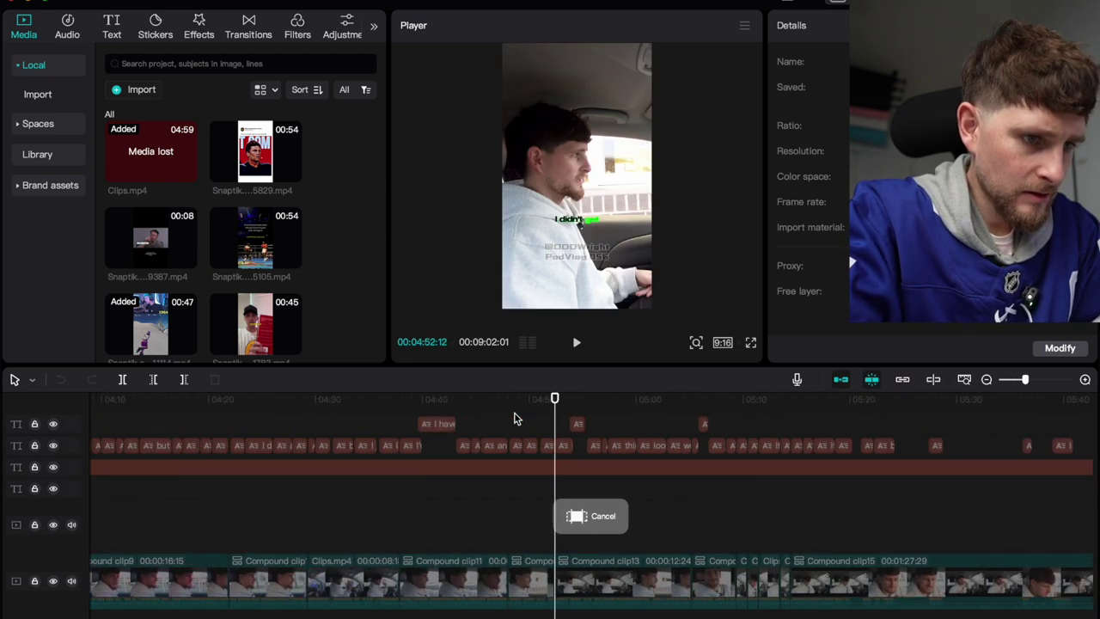
scroll(513, 419, "right", 12)
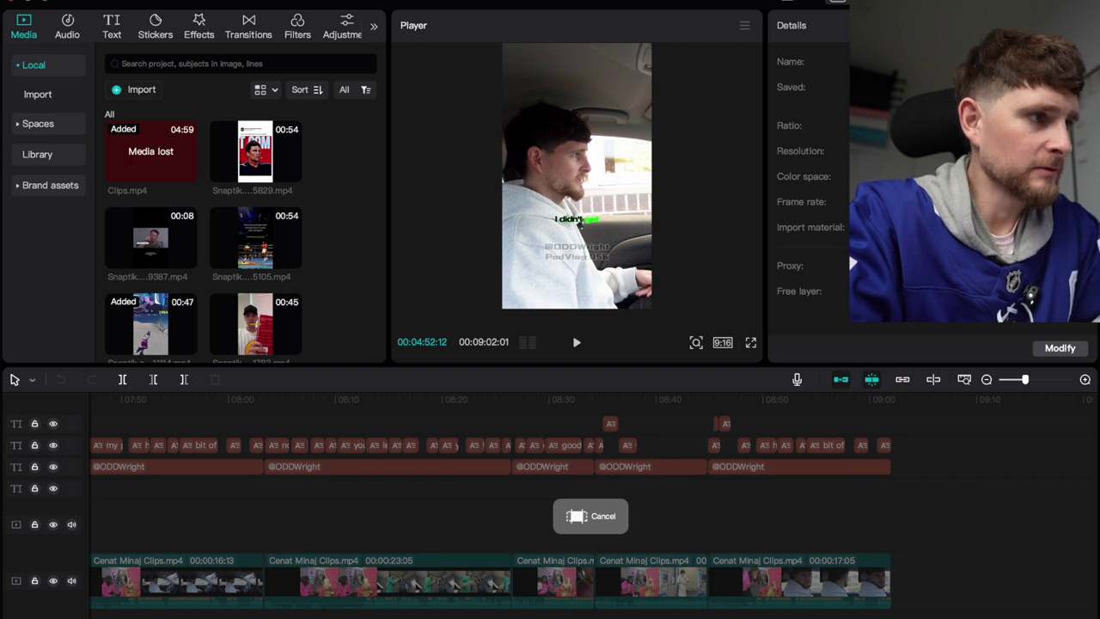
left_click(7, 2)
key("super+Tab")
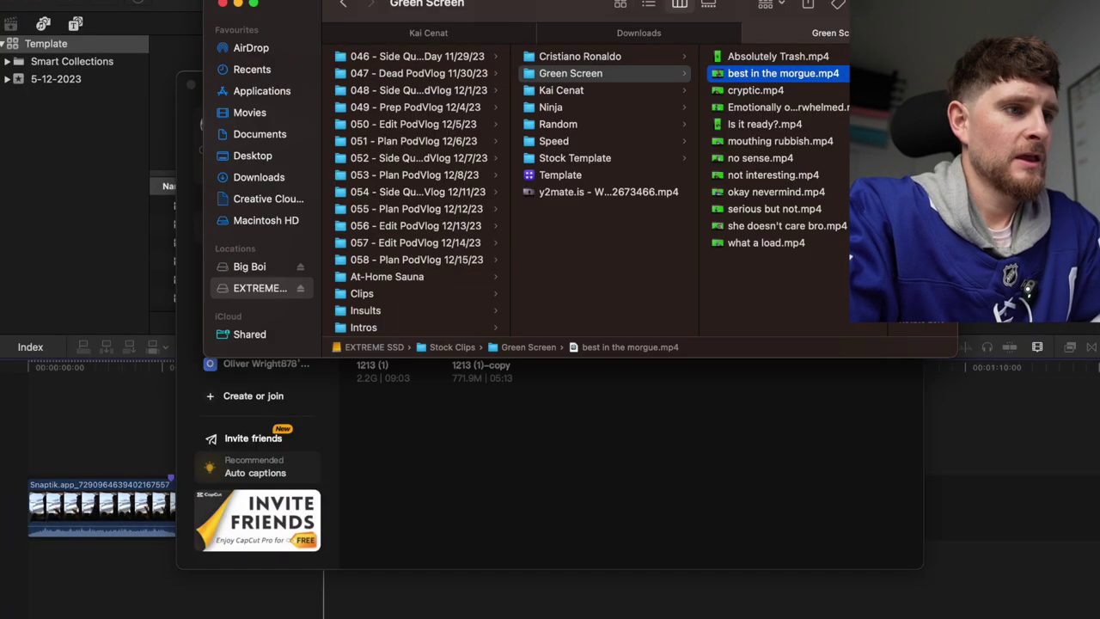
Check the contents of the 046 - Side Quest Day 11/29/23 folder and of the SSD's top-level Clips folder.
left_click(414, 57)
key("Right")
key("Down")
key("Down")
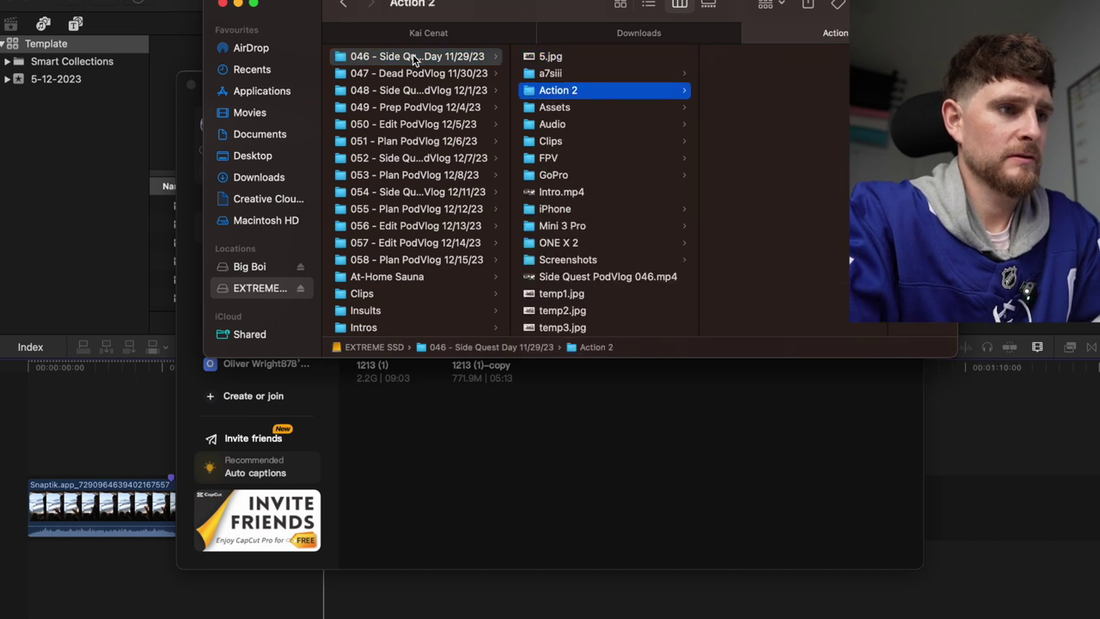
key("Down")
key("Down")
key("Down")
left_click(405, 296)
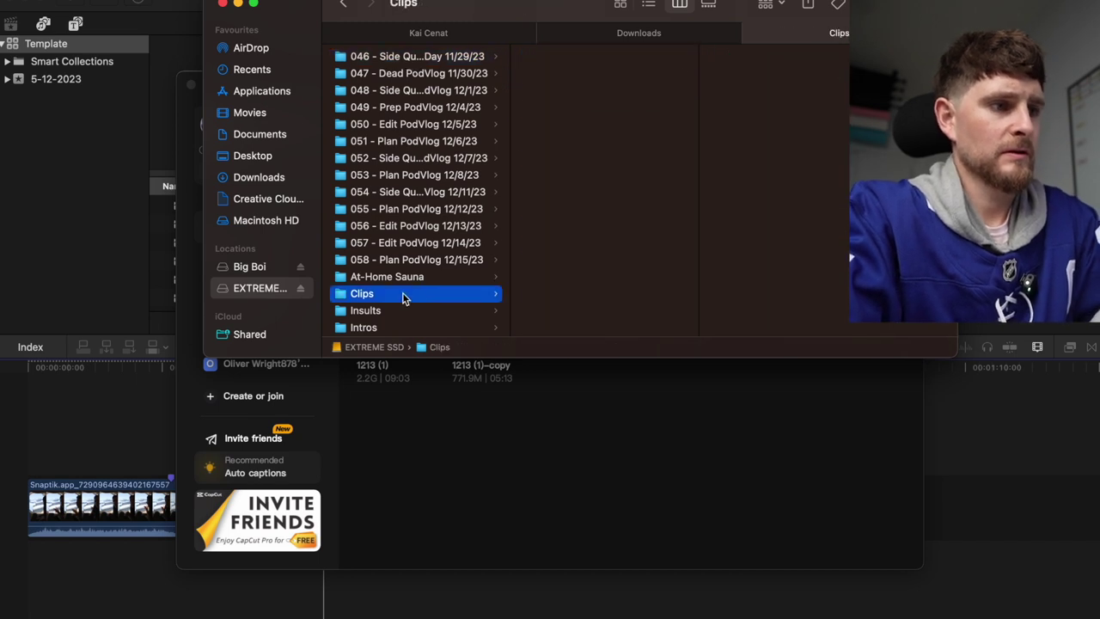
Check the Clips subfolder inside the 046 - Side Quest Day 11/29/23 folder.
left_click(416, 56)
key("Right")
key("Down")
key("Down")
key("Down")
key("Down")
key("Down")
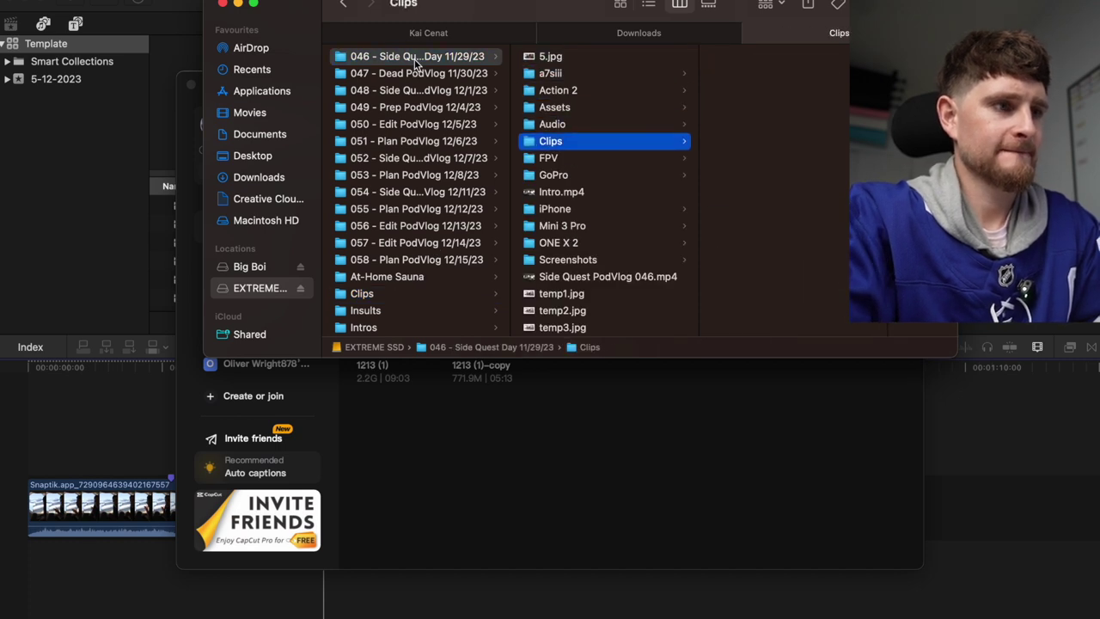
Check the Clips subfolder inside the 047 - Dead PodVlog 11/30/23 folder.
key("Left")
key("Down")
key("Down")
key("Down")
key("Up")
key("Up")
key("Right")
key("Down")
key("Down")
key("Down")
key("Down")
key("Down")
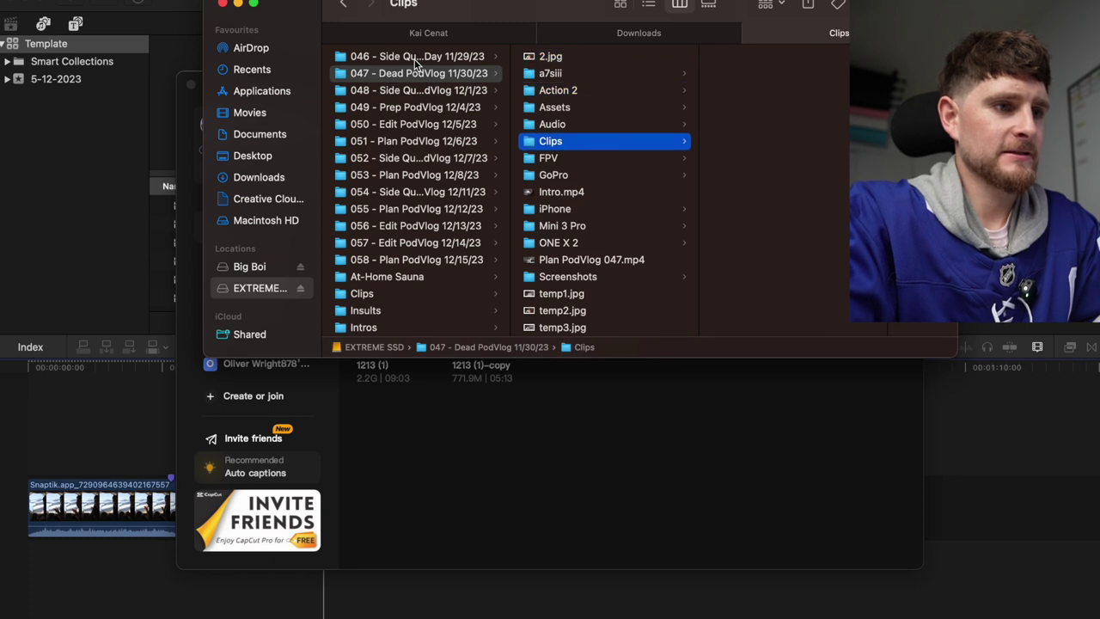
Open the 048 - Side Quest PodVlog 12/1/23 folder and look at its contents.
key("Left")
key("Down")
key("Right")
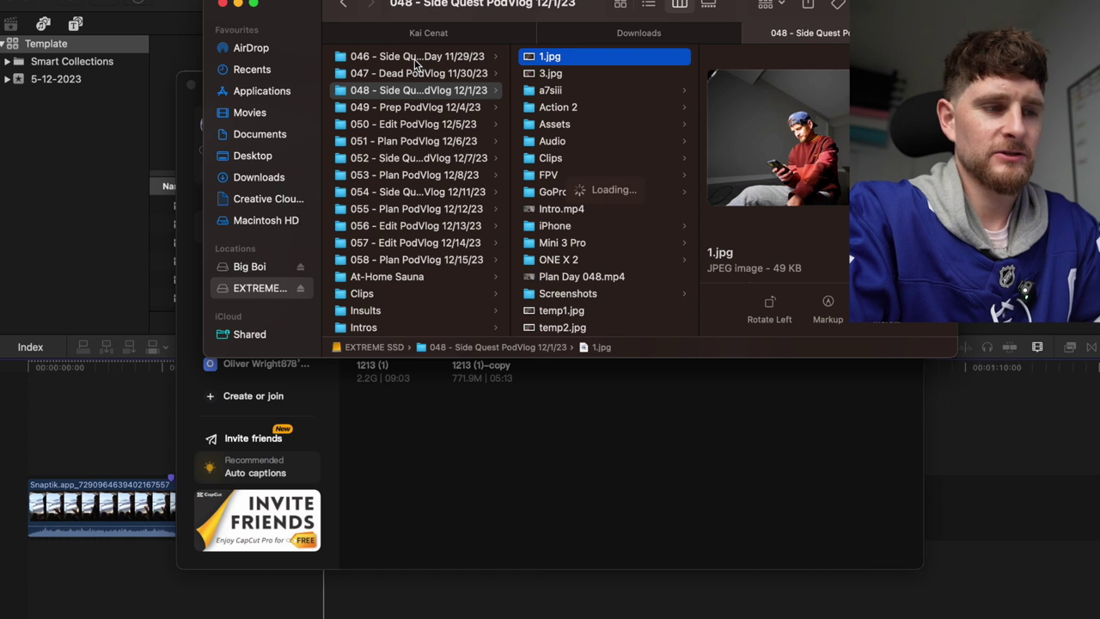
Switch to the browser and look through the channel's uploaded videos in YouTube Studio back to the late-November PodVlogs.
key("super+Tab")
key("super+Tab")
key("super+Tab")
key("super+Tab")
key("super+Tab")
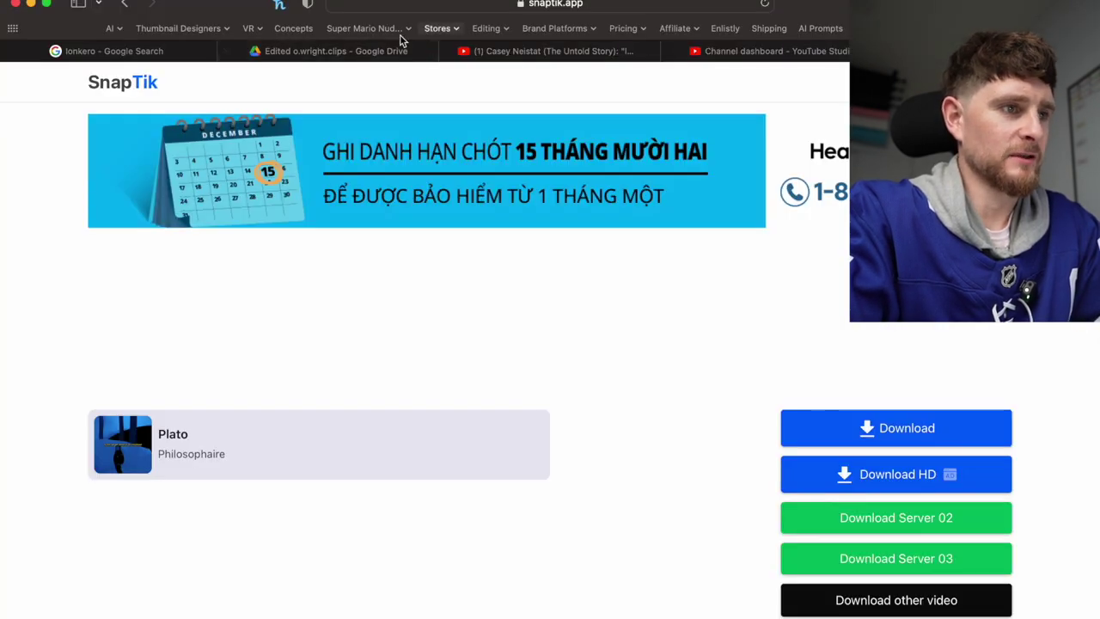
left_click(646, 8)
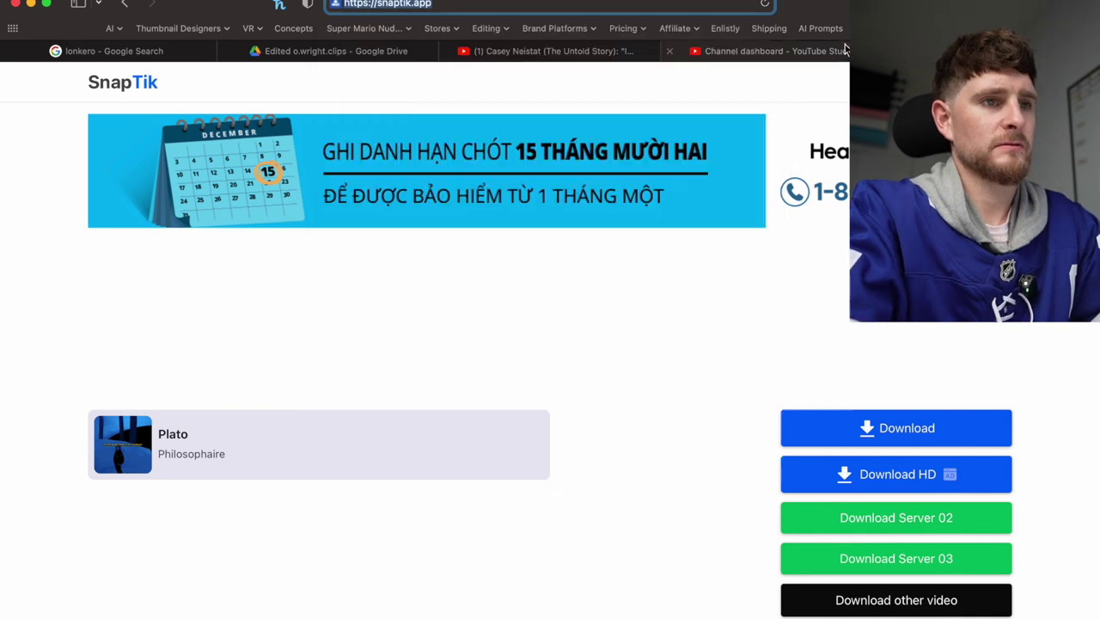
left_click(842, 53)
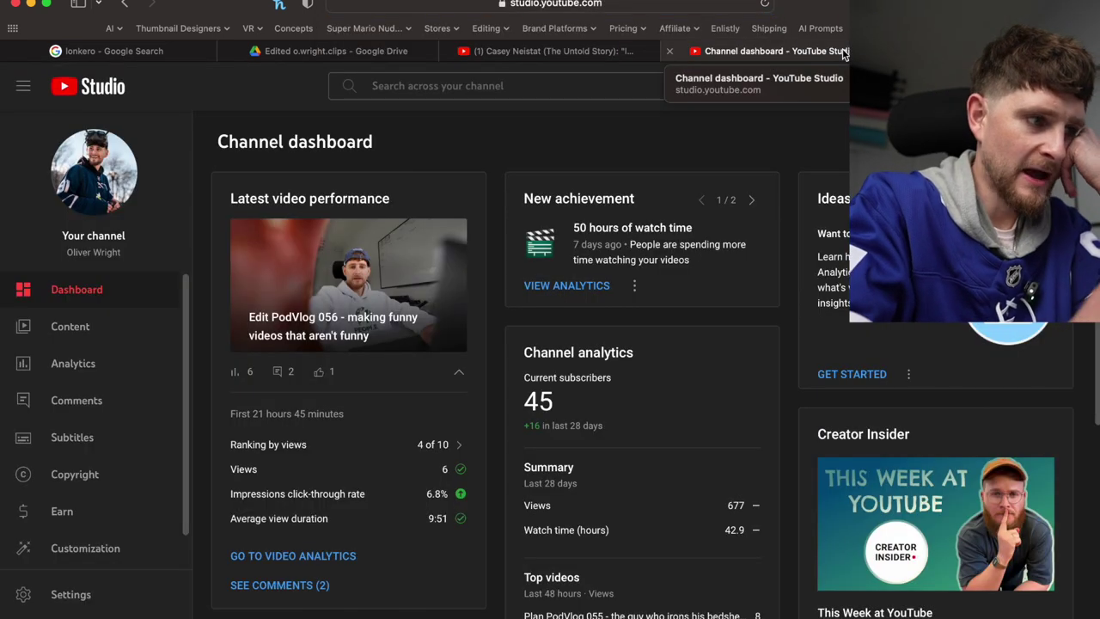
left_click(109, 329)
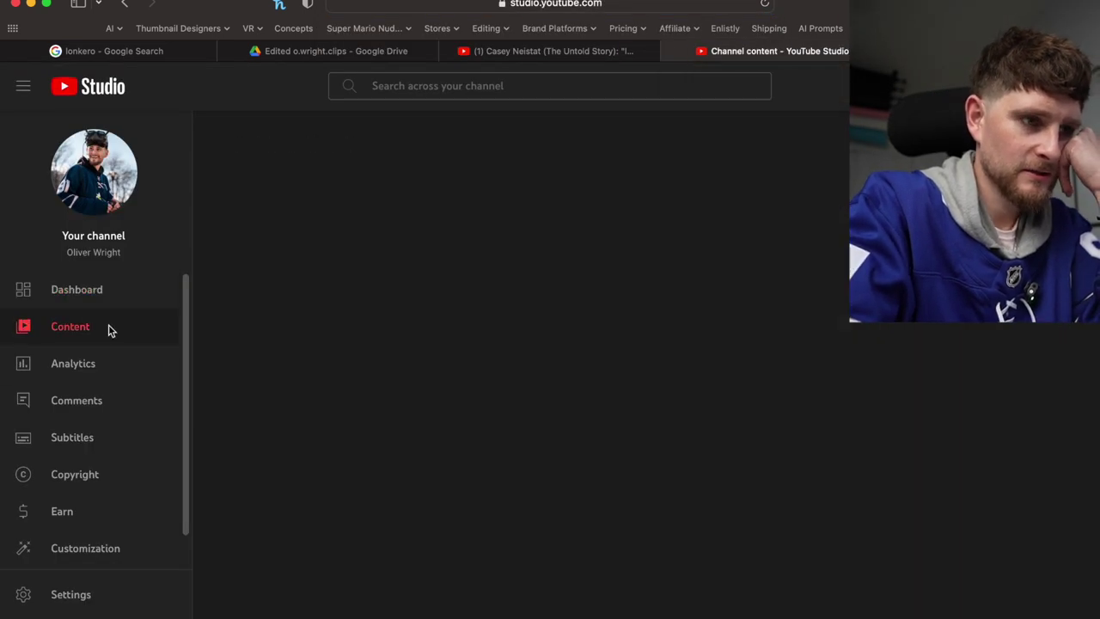
scroll(503, 413, "down", 2)
scroll(504, 414, "down", 10)
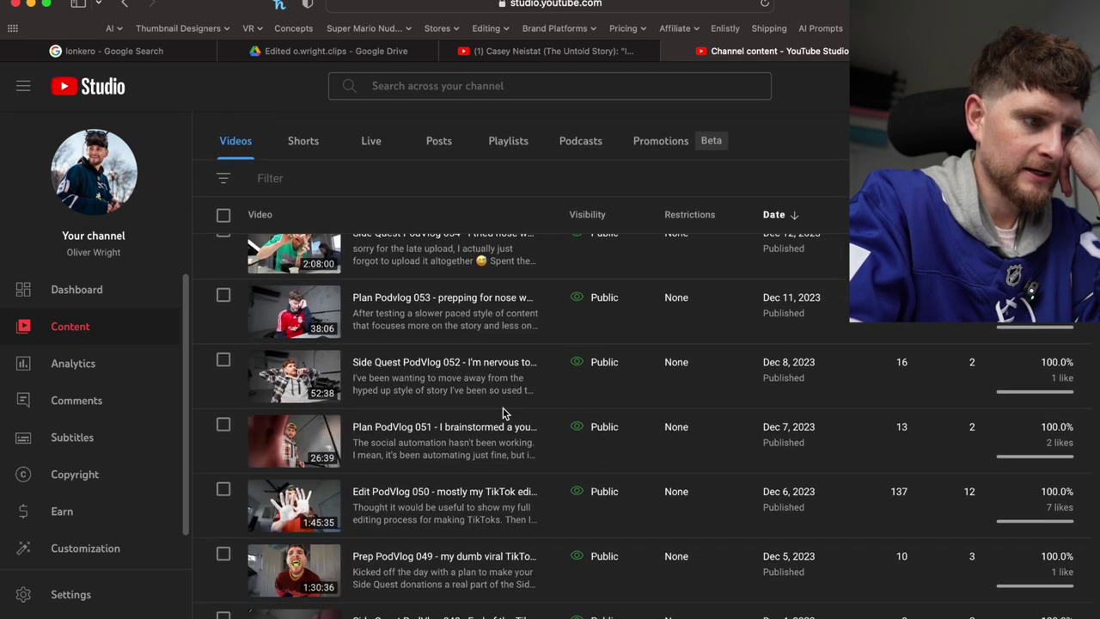
scroll(504, 413, "down", 2)
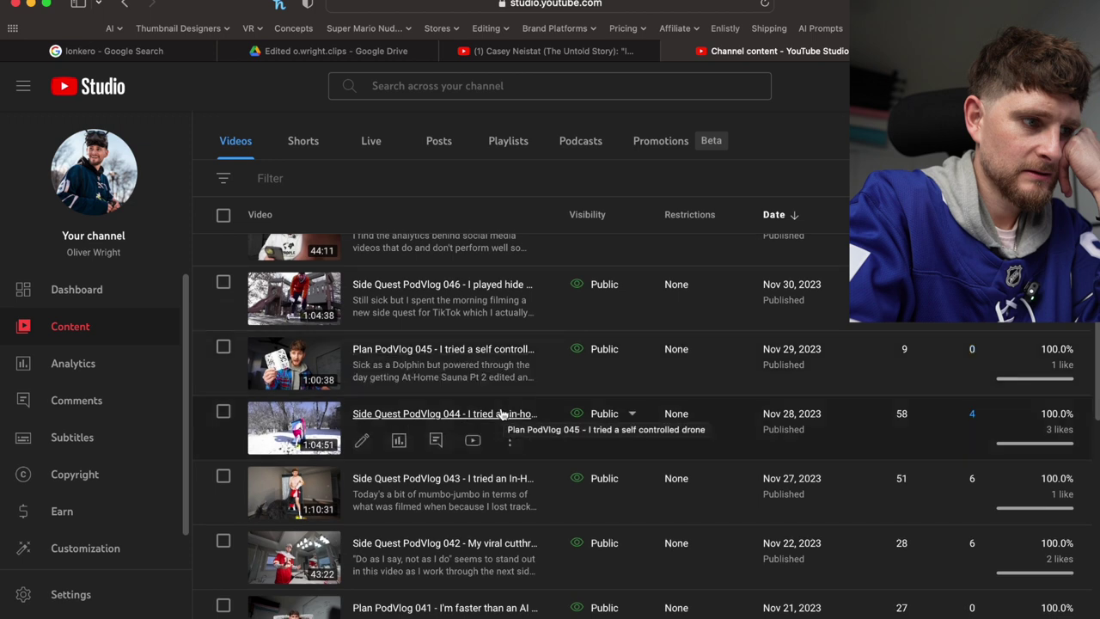
Return to Finder and open the Clips folder of 045 - Plan Day 11/28/23 in YouTube PodVlogs on the Big Boi drive.
key("super+Tab")
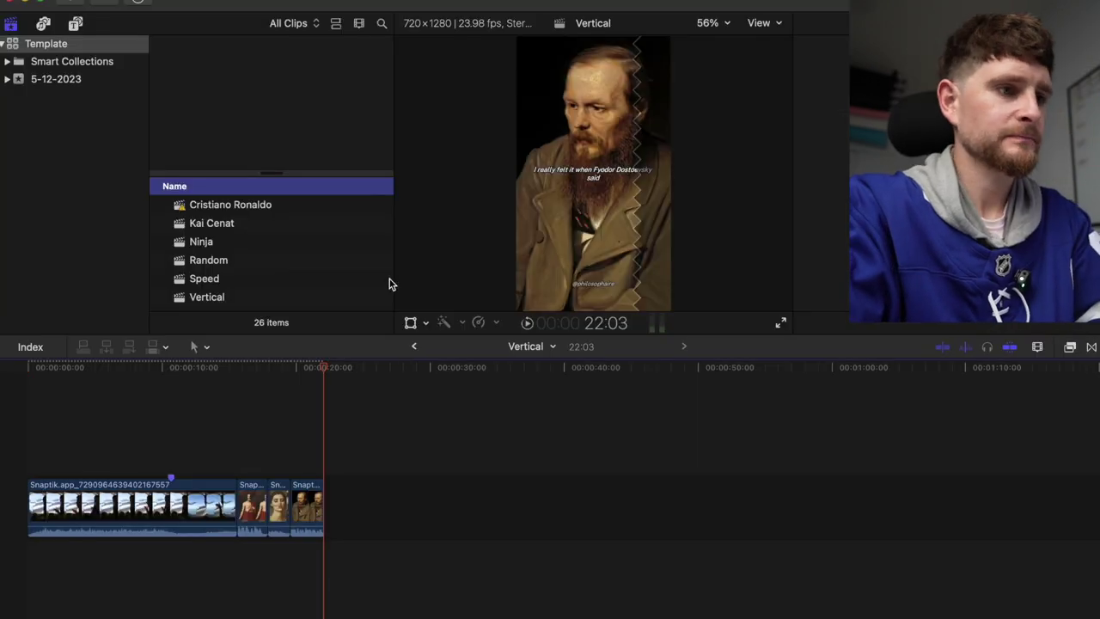
key("super+Tab")
key("super+Tab")
scroll(410, 101, "down", 1)
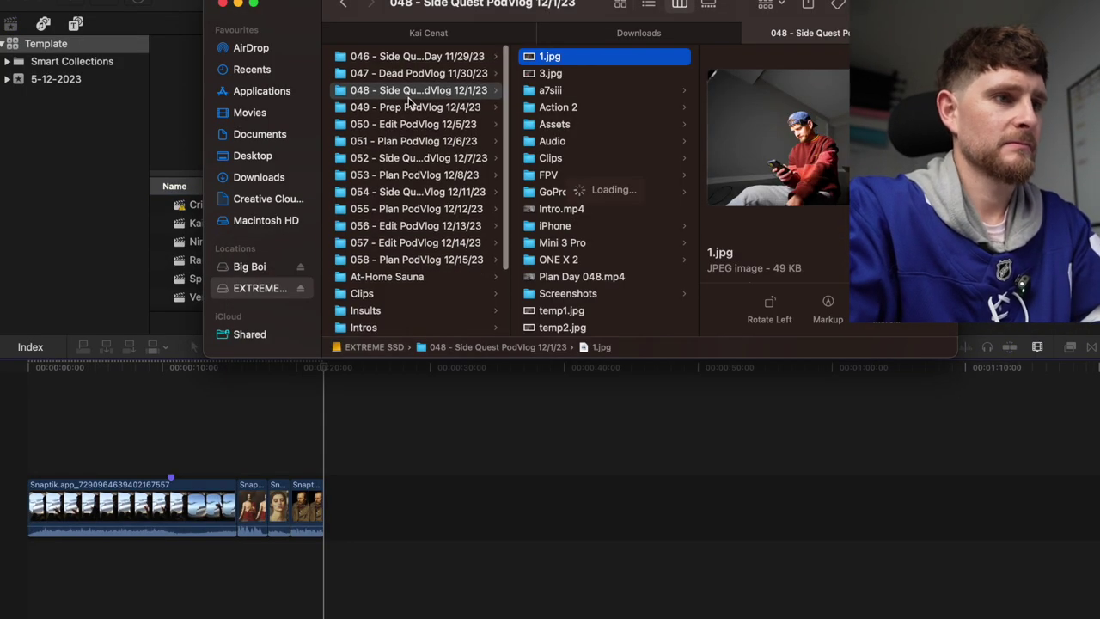
left_click(250, 266)
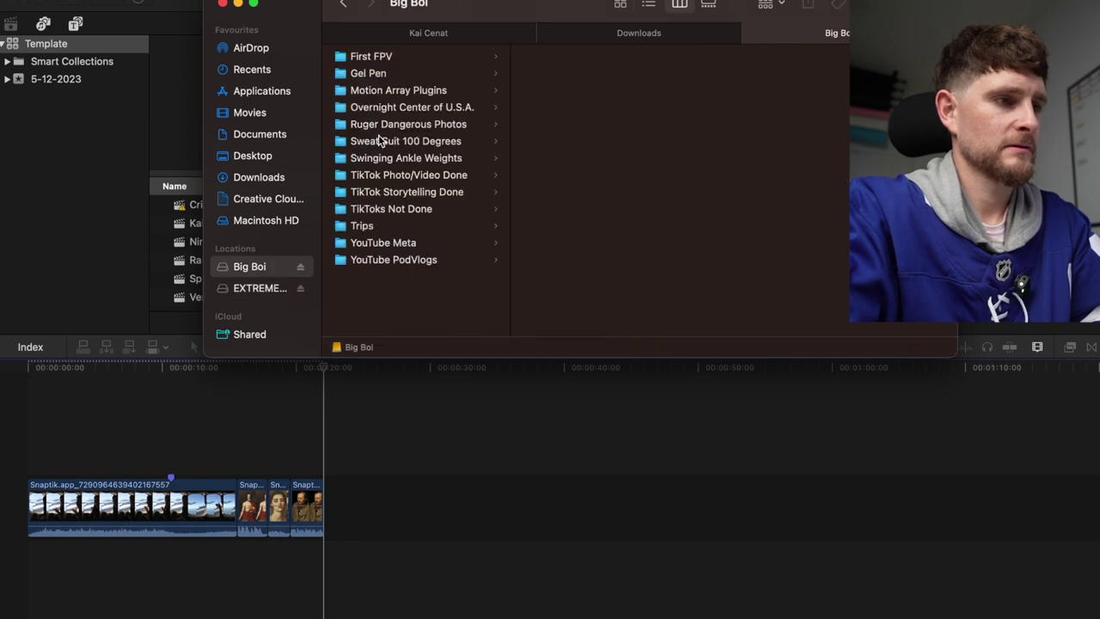
left_click(421, 192)
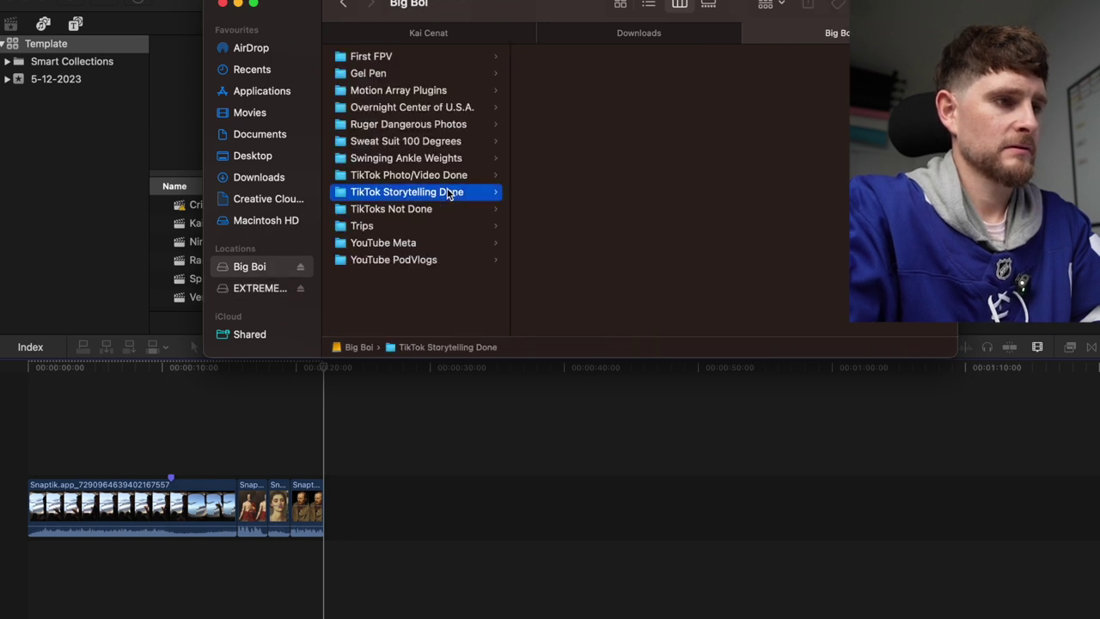
left_click(421, 260)
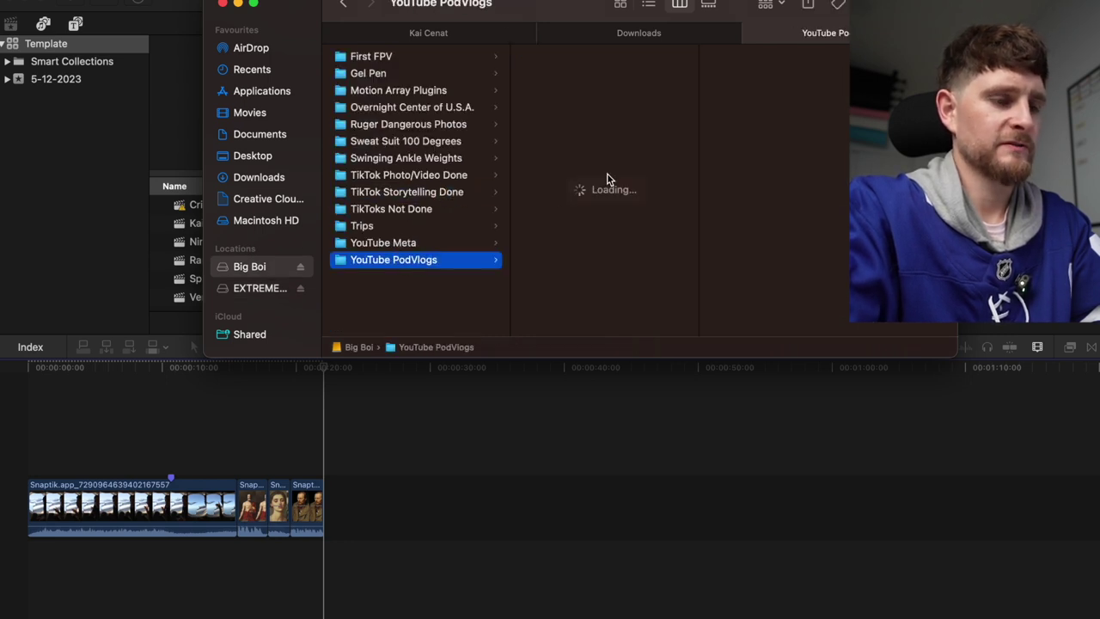
scroll(607, 179, "down", 10)
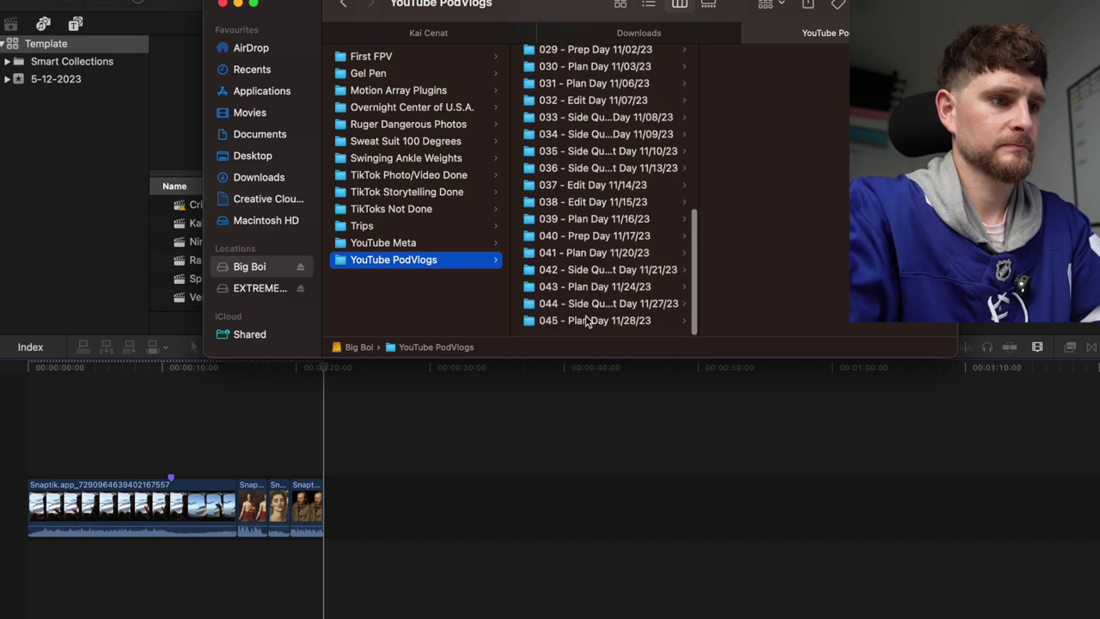
left_click(589, 318)
left_click(747, 159)
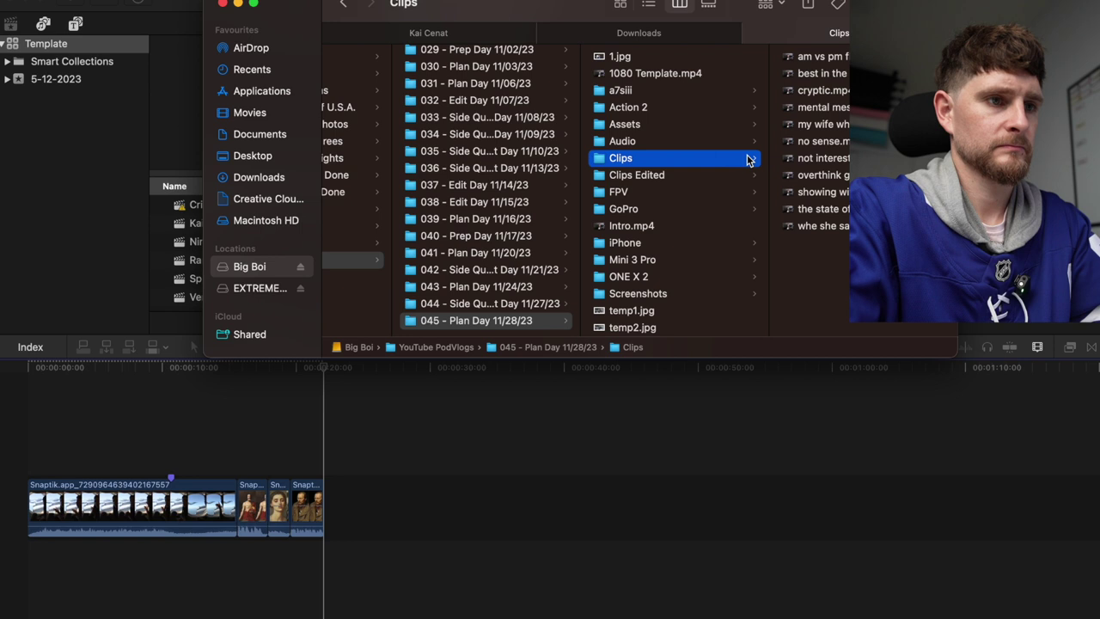
Insert best in the morgue.mp4 into the Vertical timeline before the final Snaptik clip and play back the transition into it.
key("Right")
left_click(663, 78)
left_click_drag(662, 77, 292, 514)
left_click(272, 448)
left_click(287, 470)
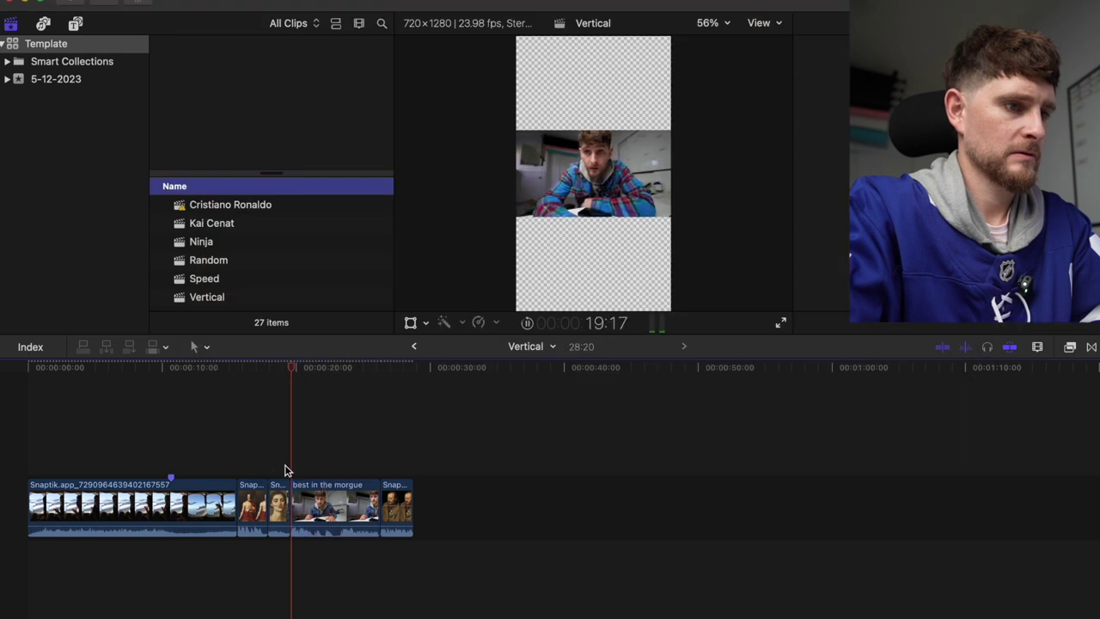
left_click(275, 465)
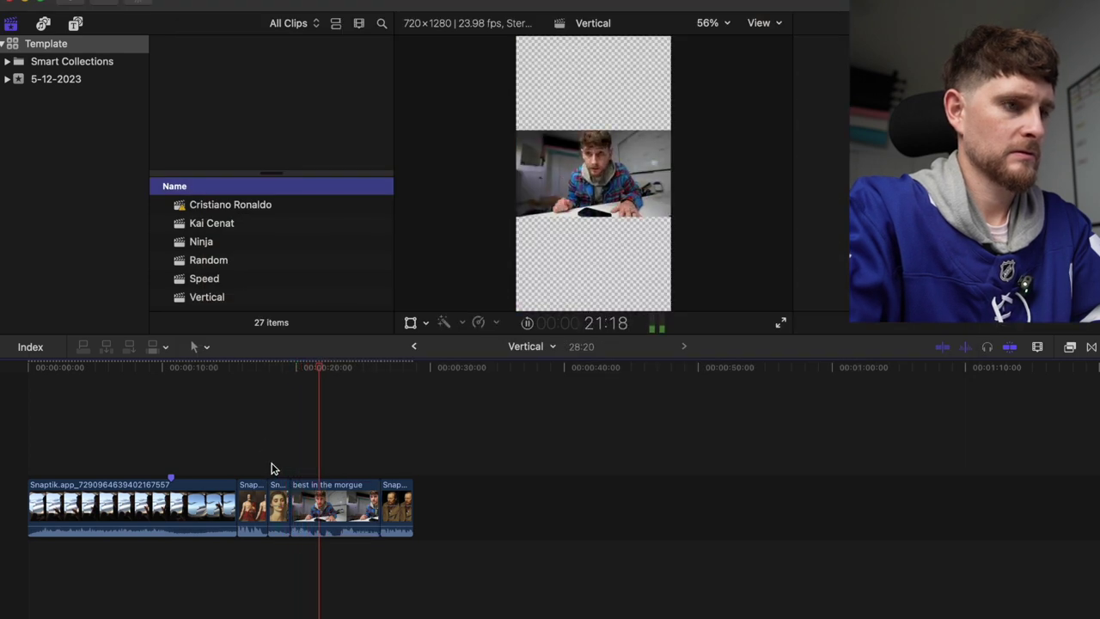
left_click(266, 463)
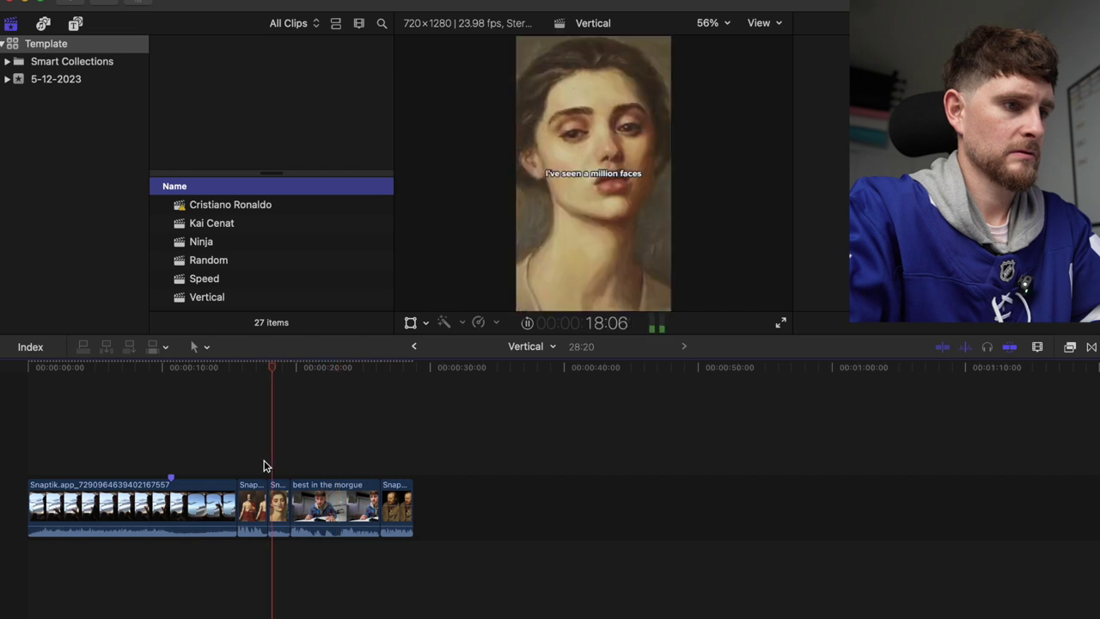
key("space")
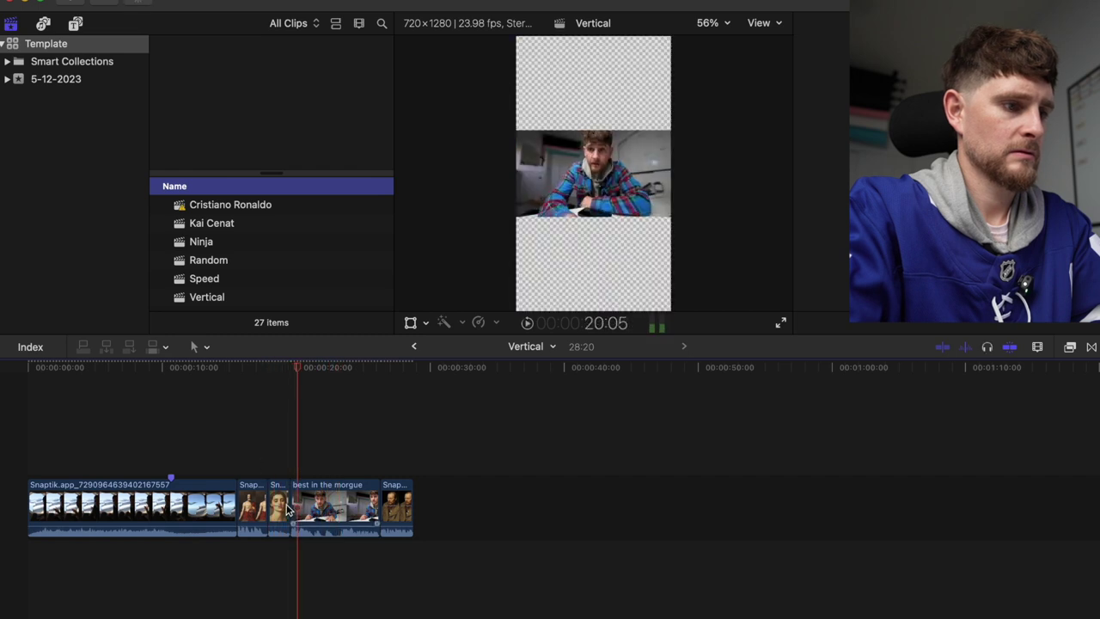
Extend the third Snaptik clip, split it after the line "but not one more beautiful than Rome", and delete the remainder.
left_click(286, 507)
left_click_drag(286, 507, 365, 509)
left_click(287, 447)
key("space")
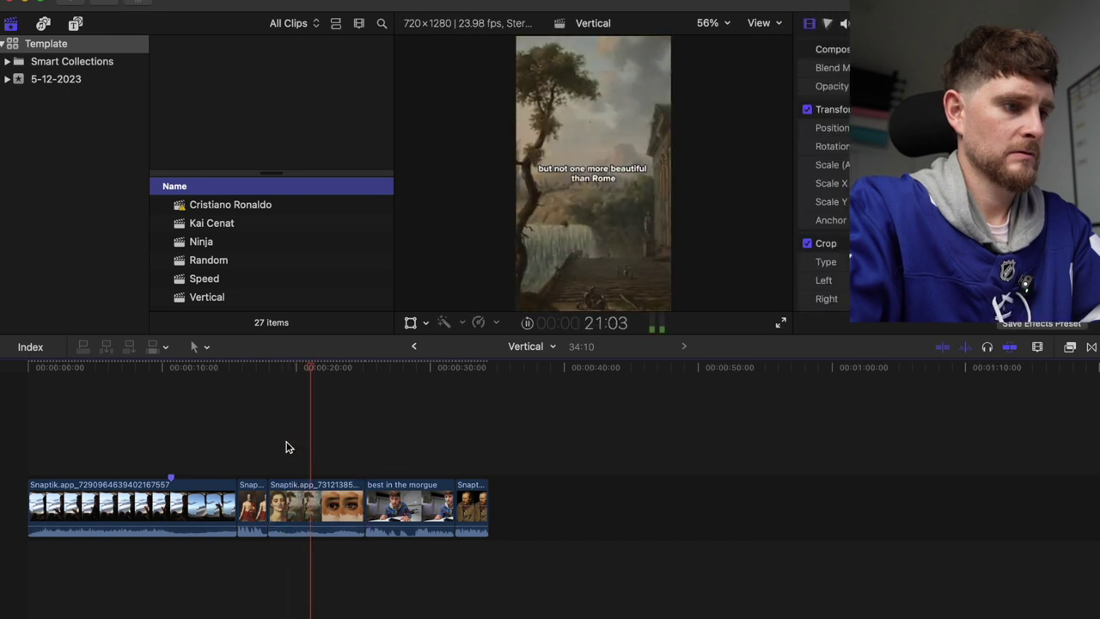
key("space")
key("super+b")
left_click(334, 496)
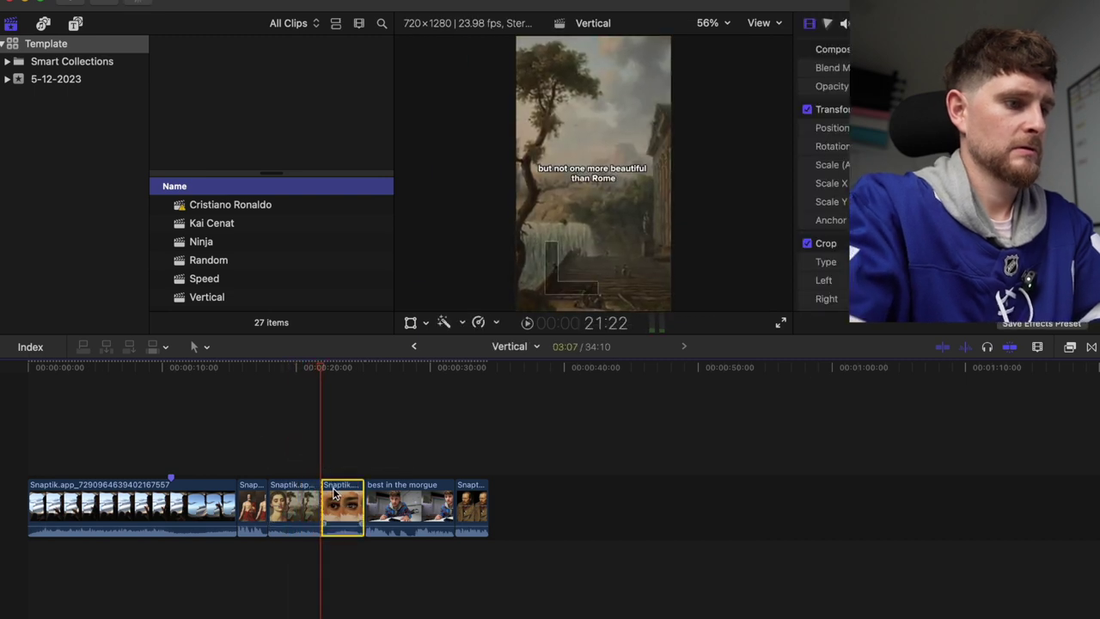
key("Delete")
key("space")
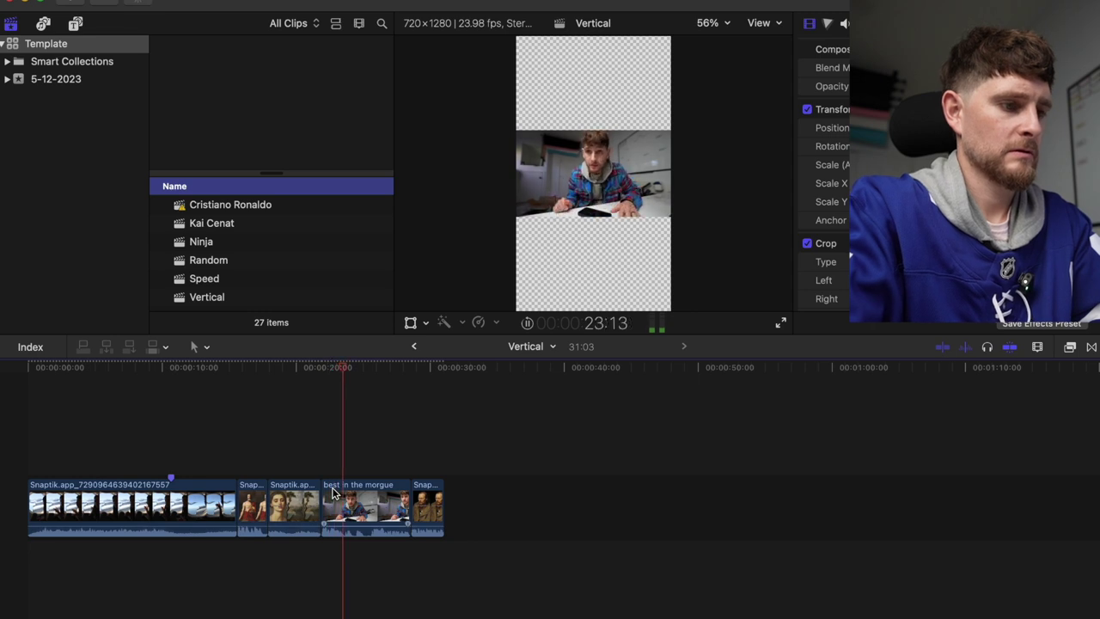
Insert a gap before the third Snaptik clip and another after the best in the morgue clip, and play the second clip.
left_click(268, 462)
key("alt+w")
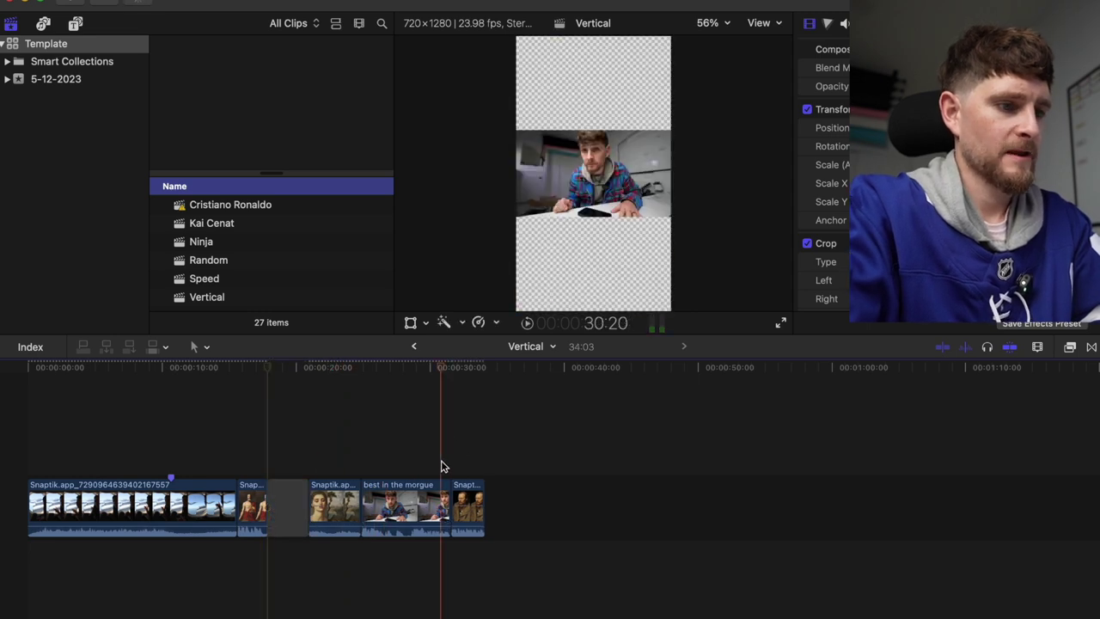
left_click(456, 463)
key("alt+w")
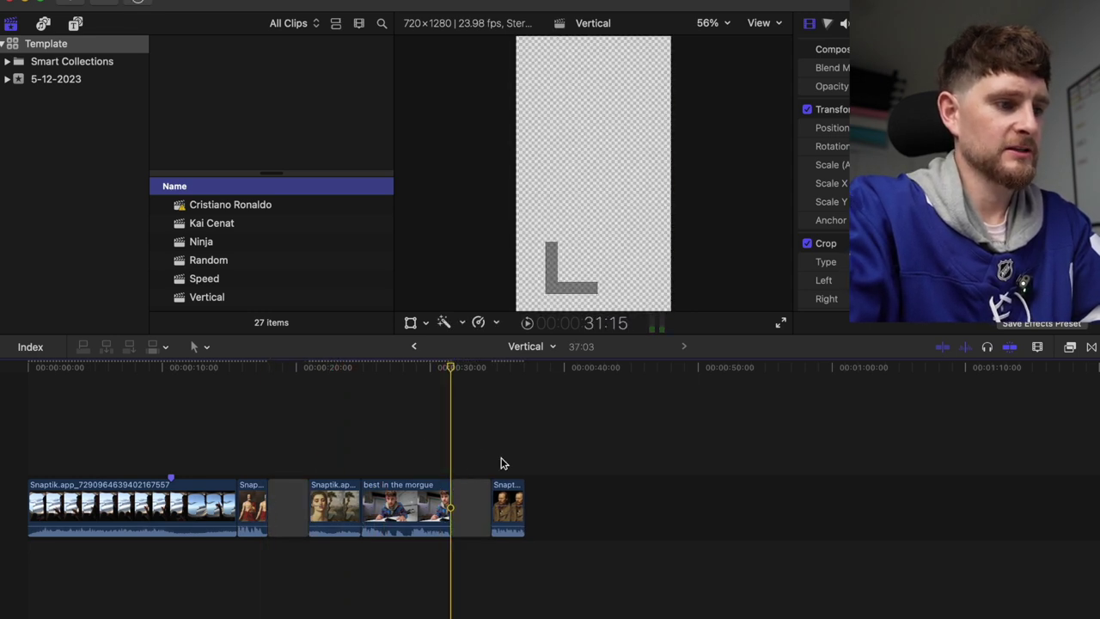
left_click(241, 457)
key("space")
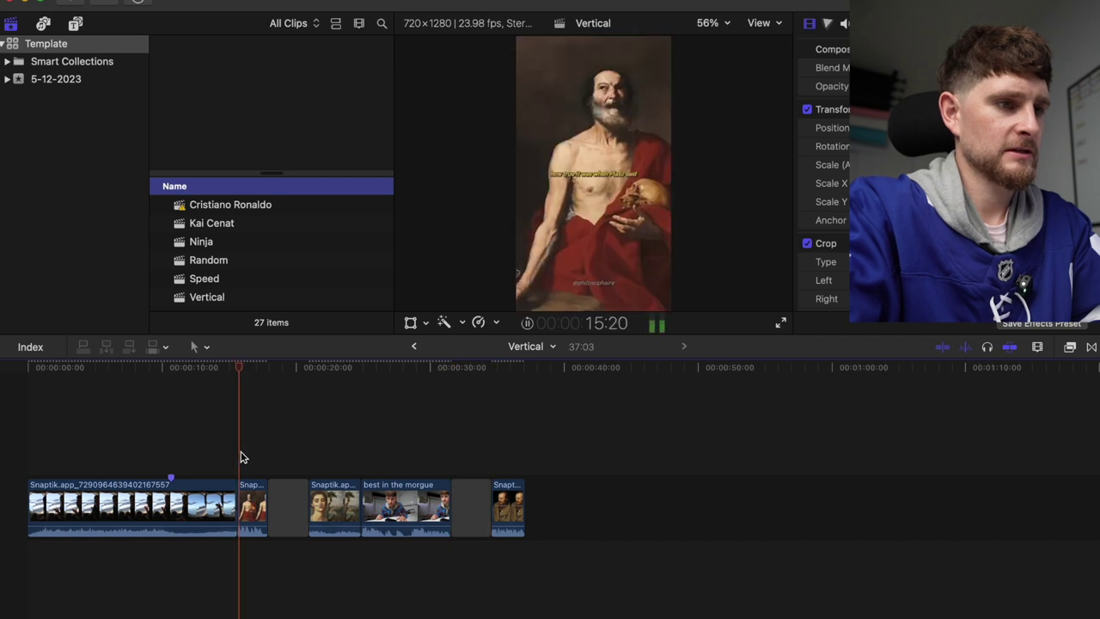
Switch to Finder and open the Intros folder on the EXTREME SSD drive.
key("super+Tab")
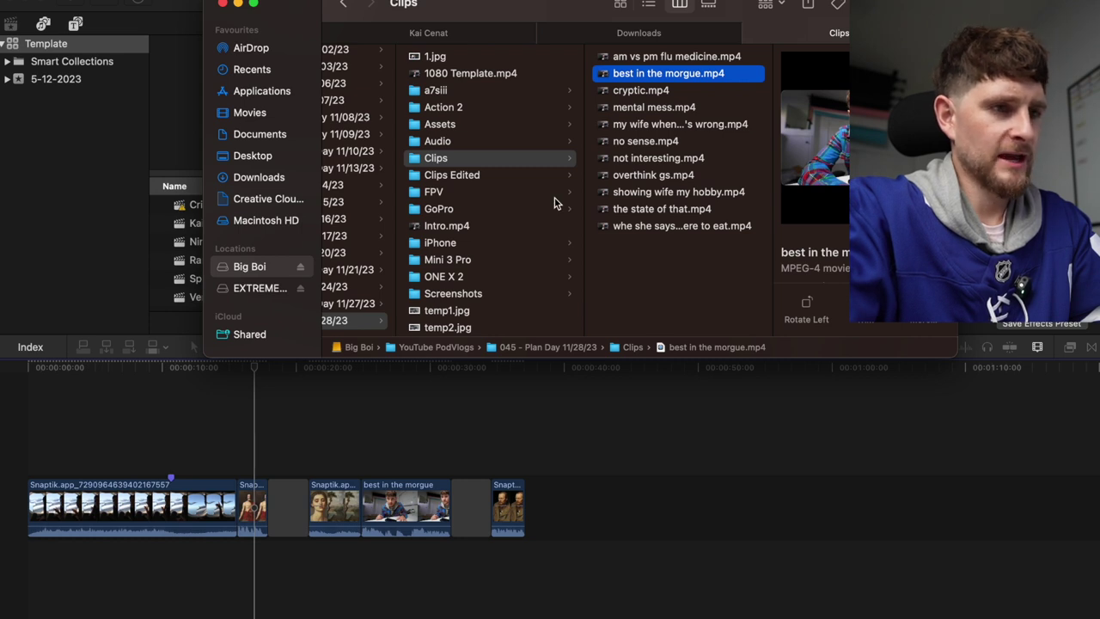
scroll(555, 202, "left", 5)
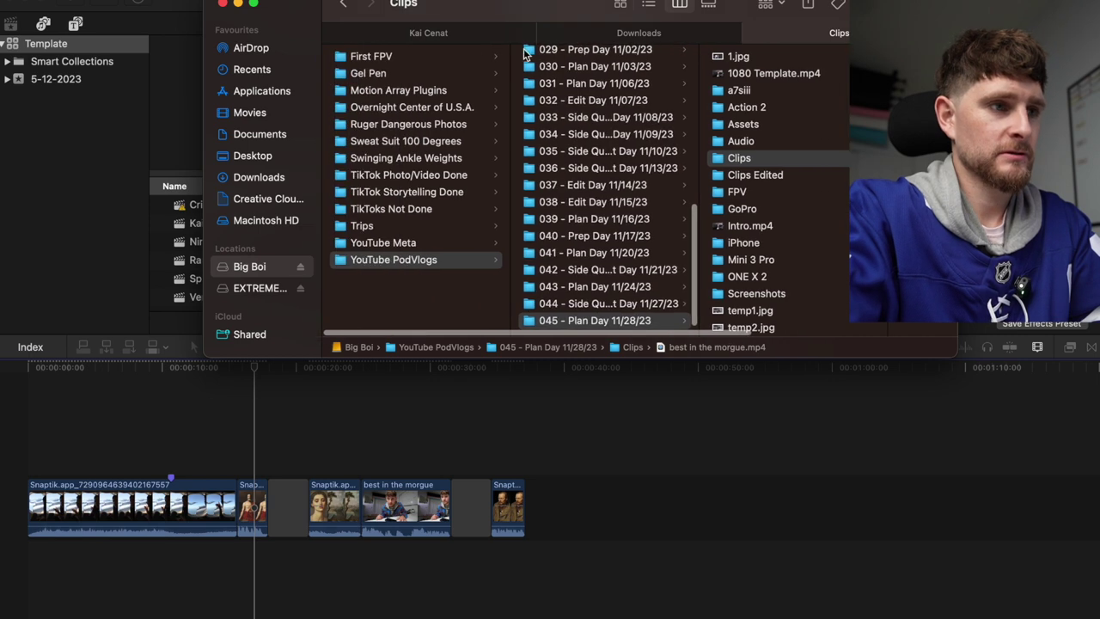
left_click(445, 33)
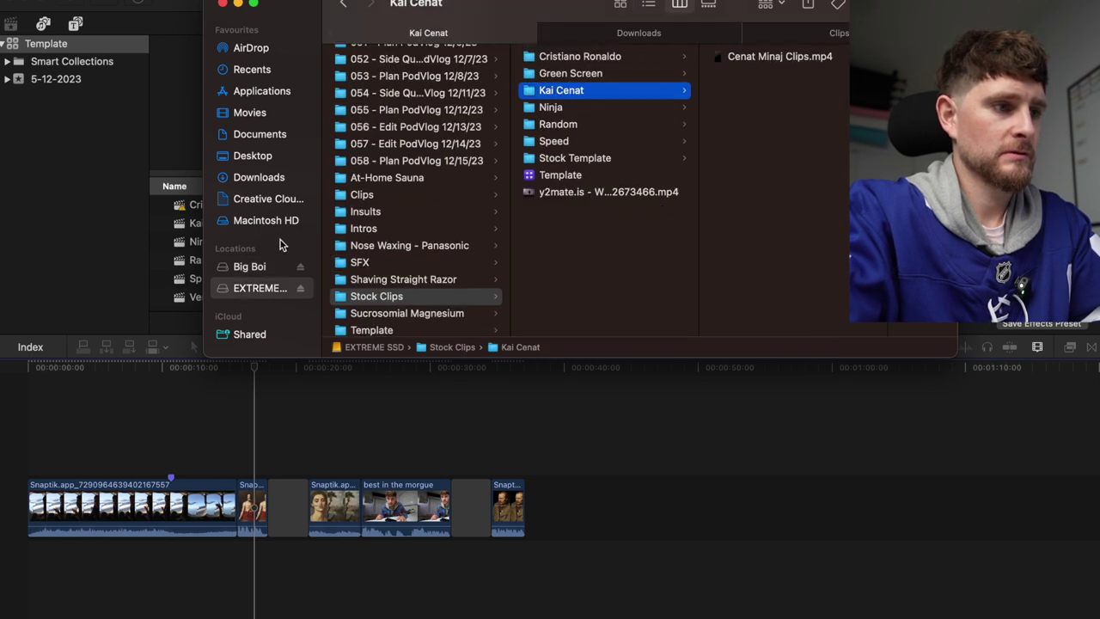
left_click(249, 289)
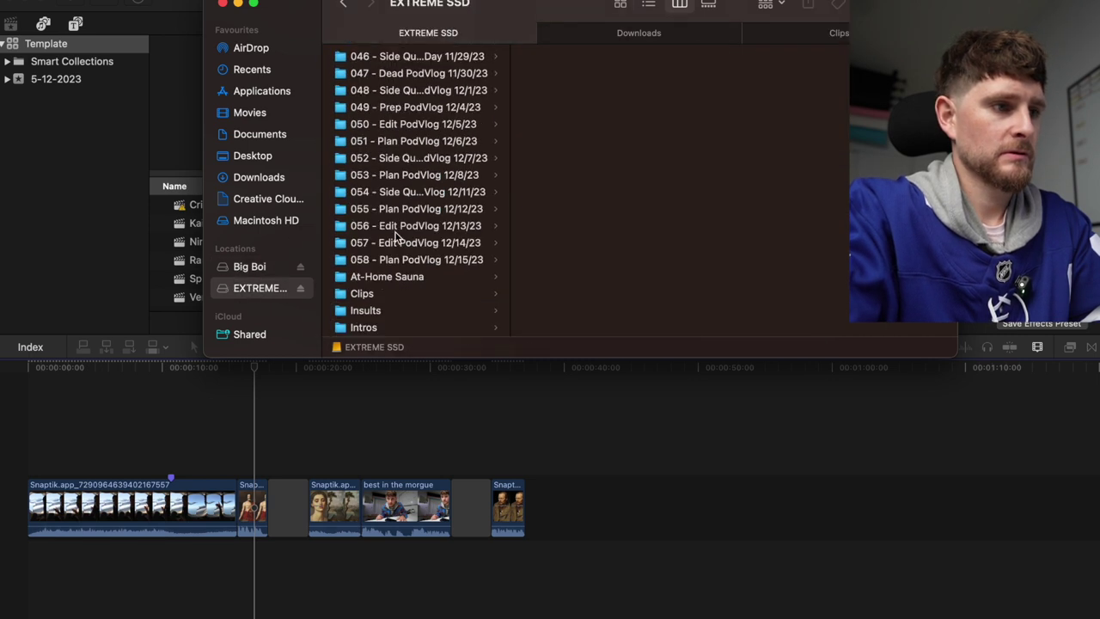
scroll(386, 283, "down", 3)
left_click(386, 290)
left_click(386, 275)
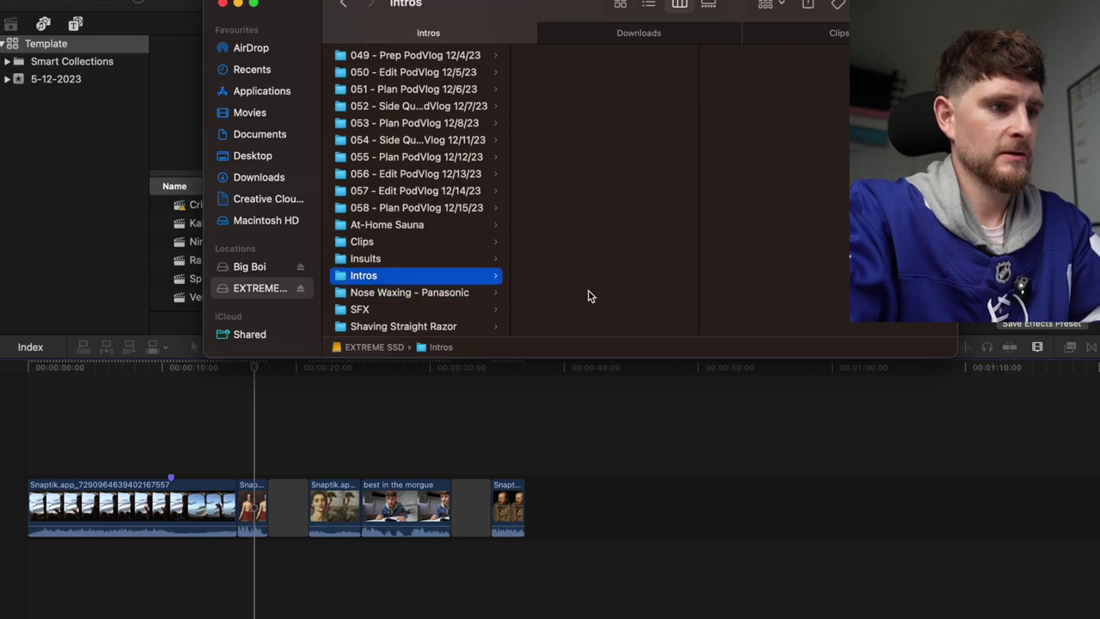
Preview the intro videos one by one from 057.mp4 back to 051.mp4.
scroll(585, 296, "down", 6)
left_click(567, 318)
key("space")
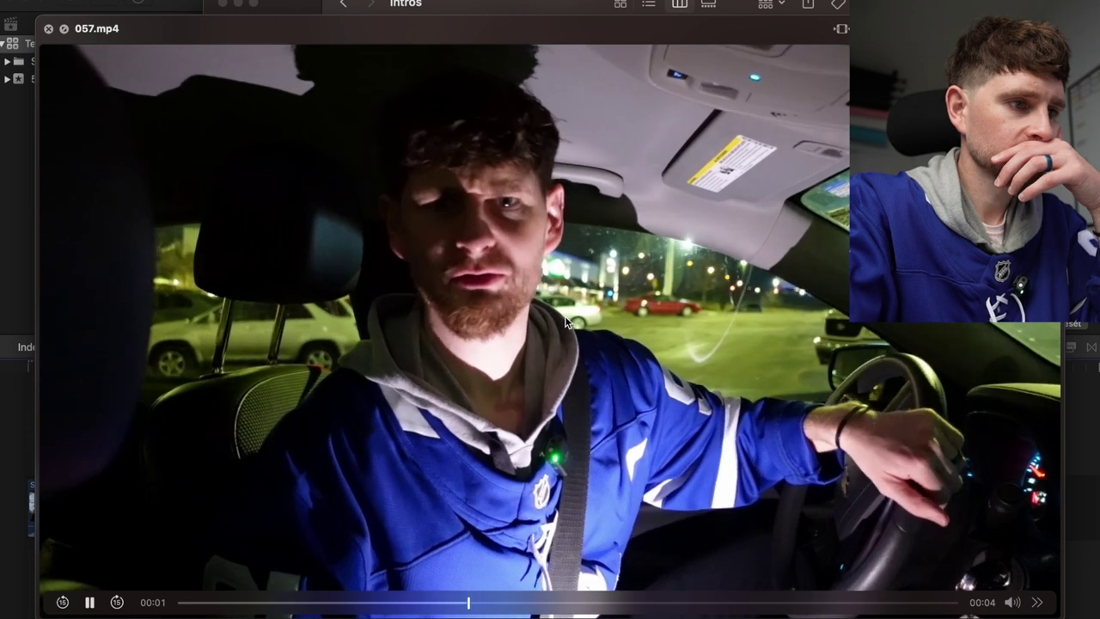
key("Up")
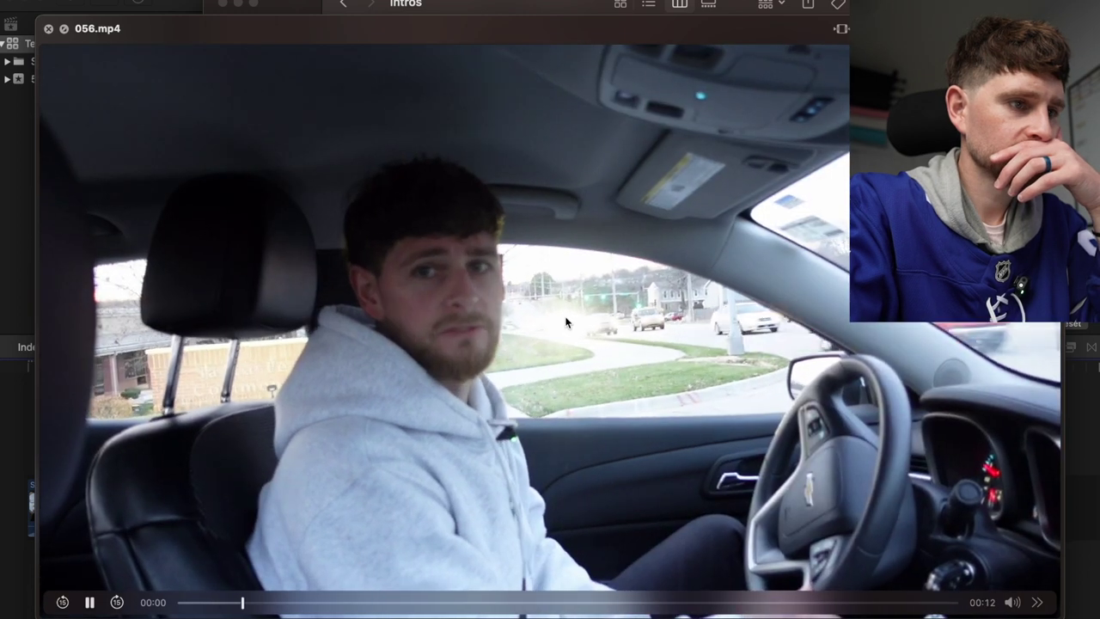
key("Up")
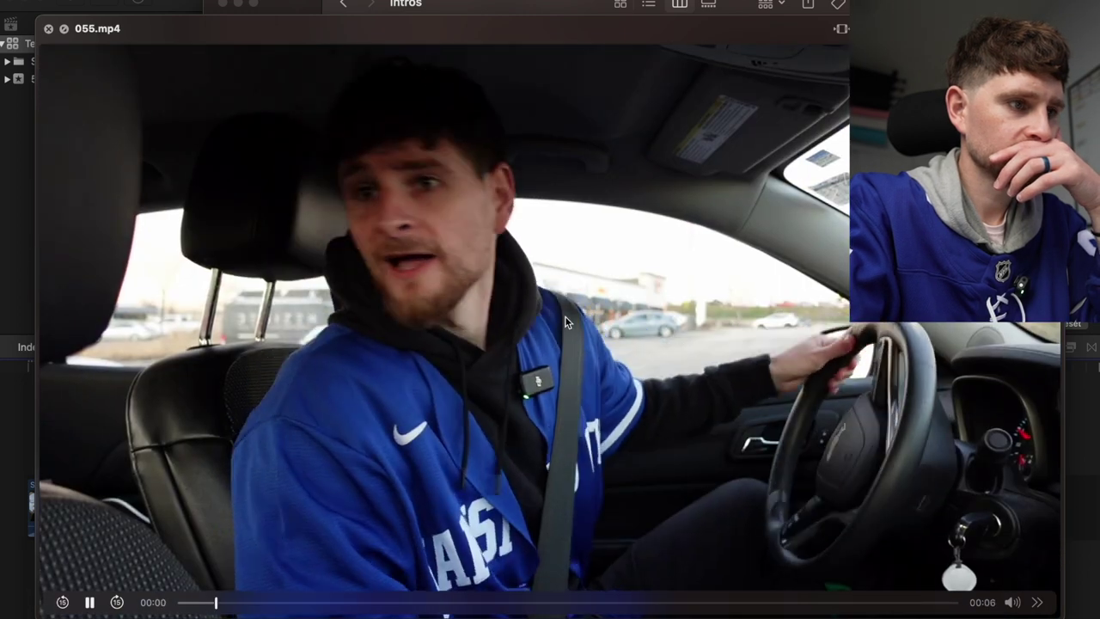
key("Up")
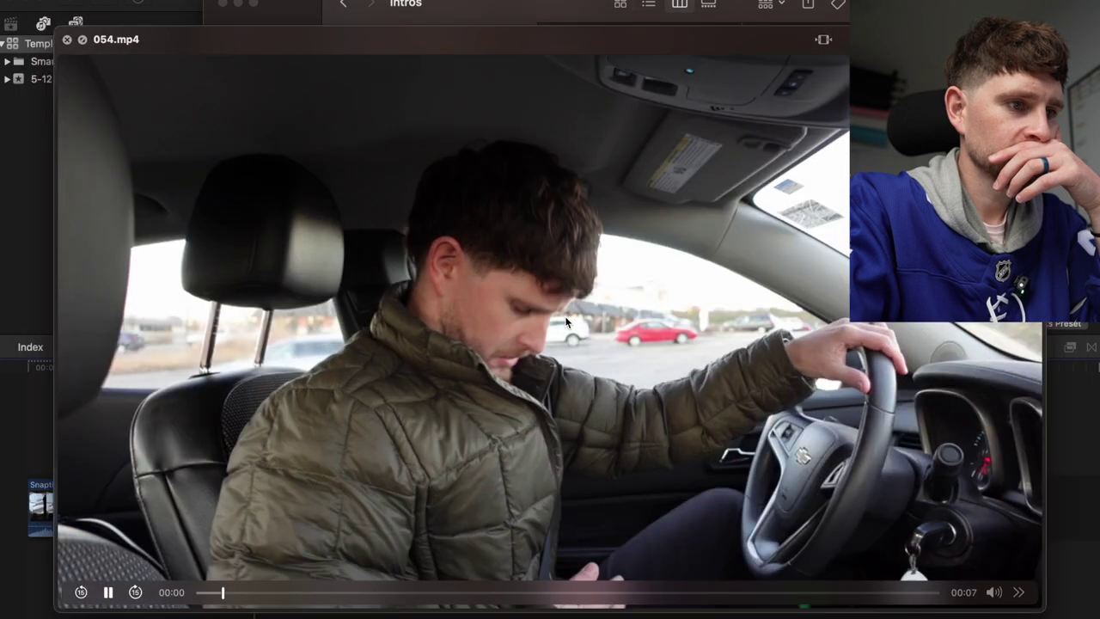
key("Up")
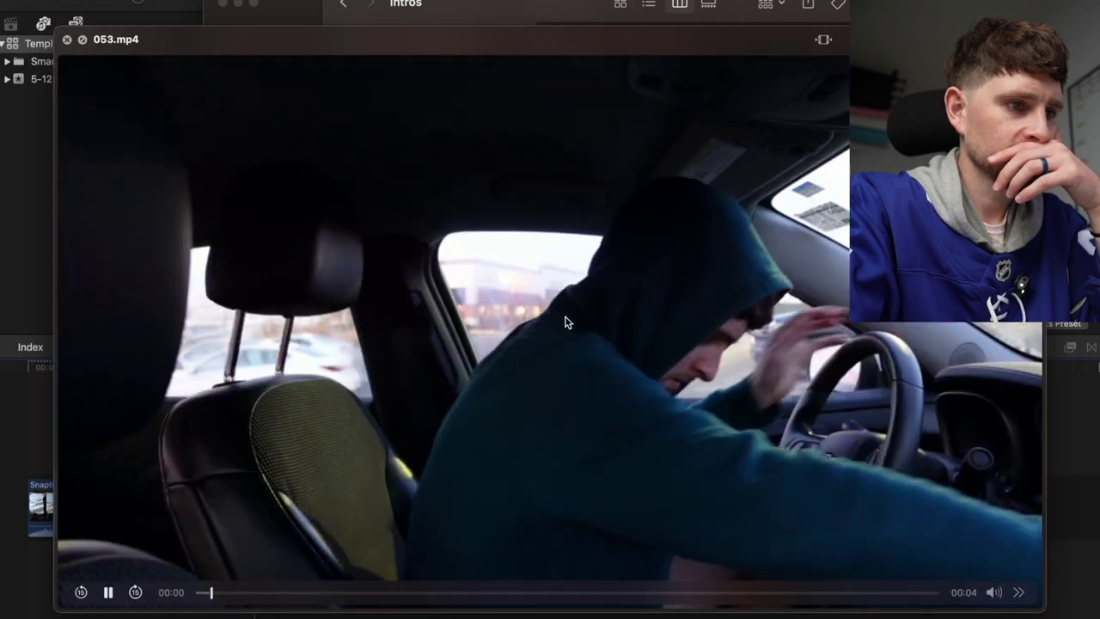
key("Up")
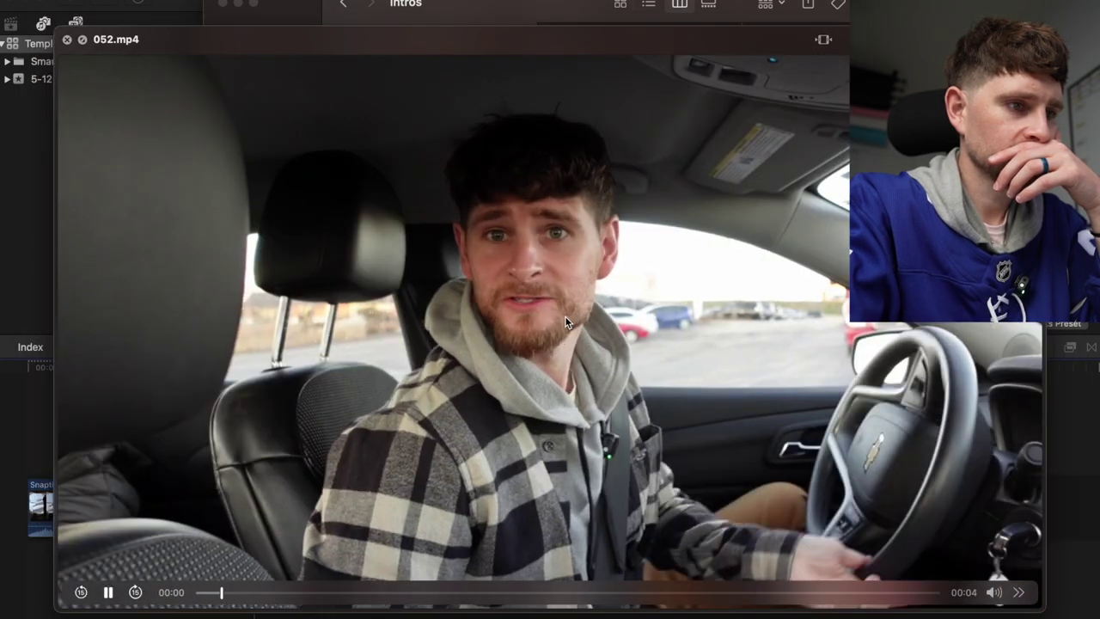
key("Up")
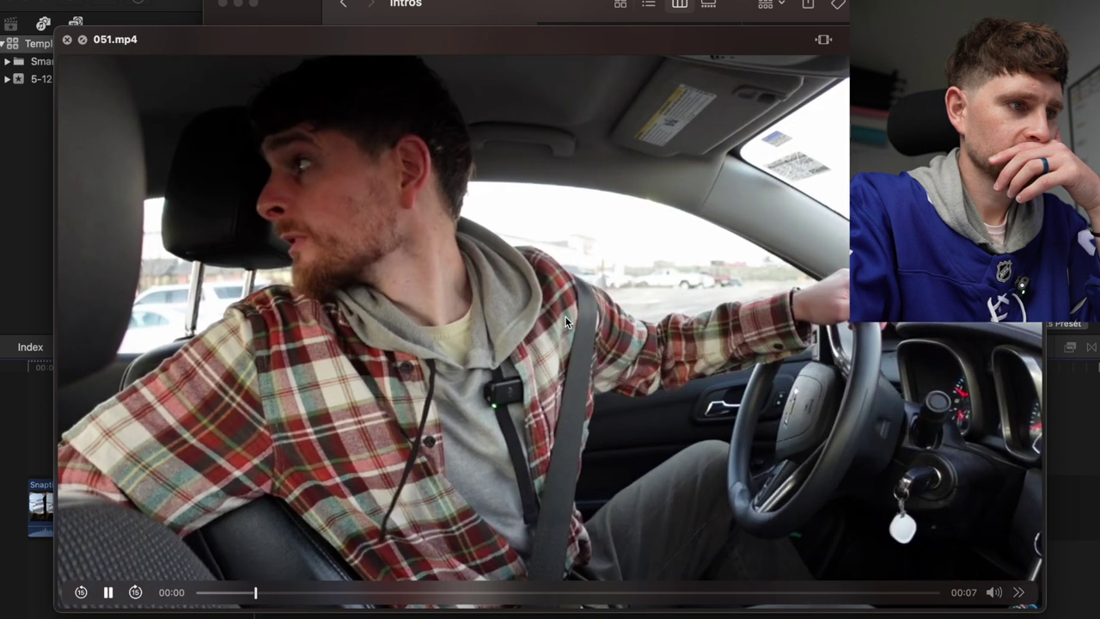
key("space")
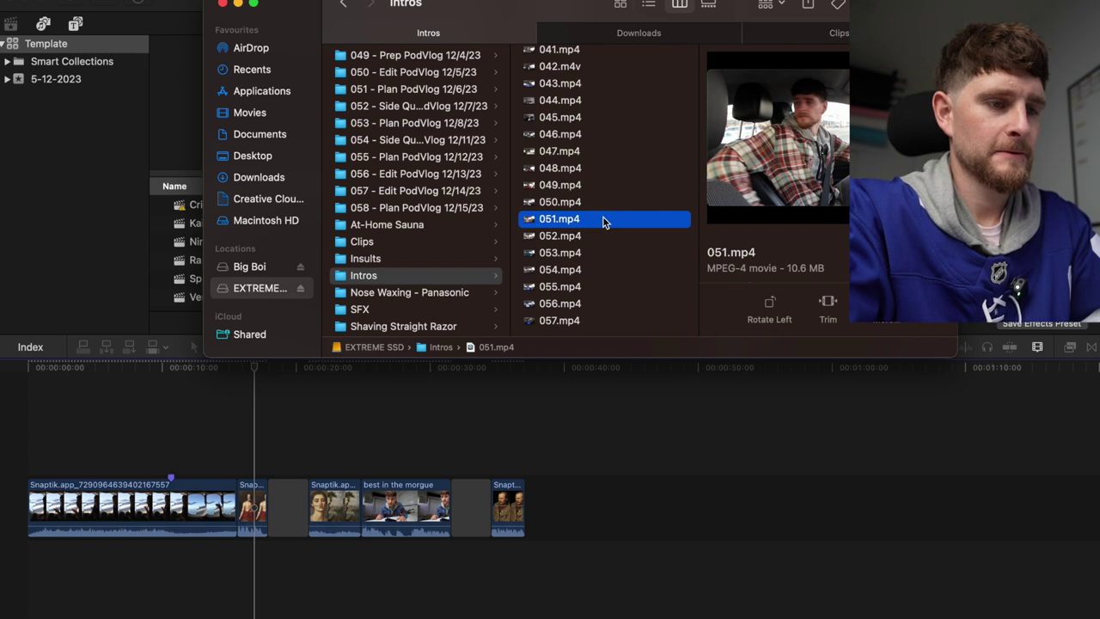
key("super+Tab")
key("super+Tab")
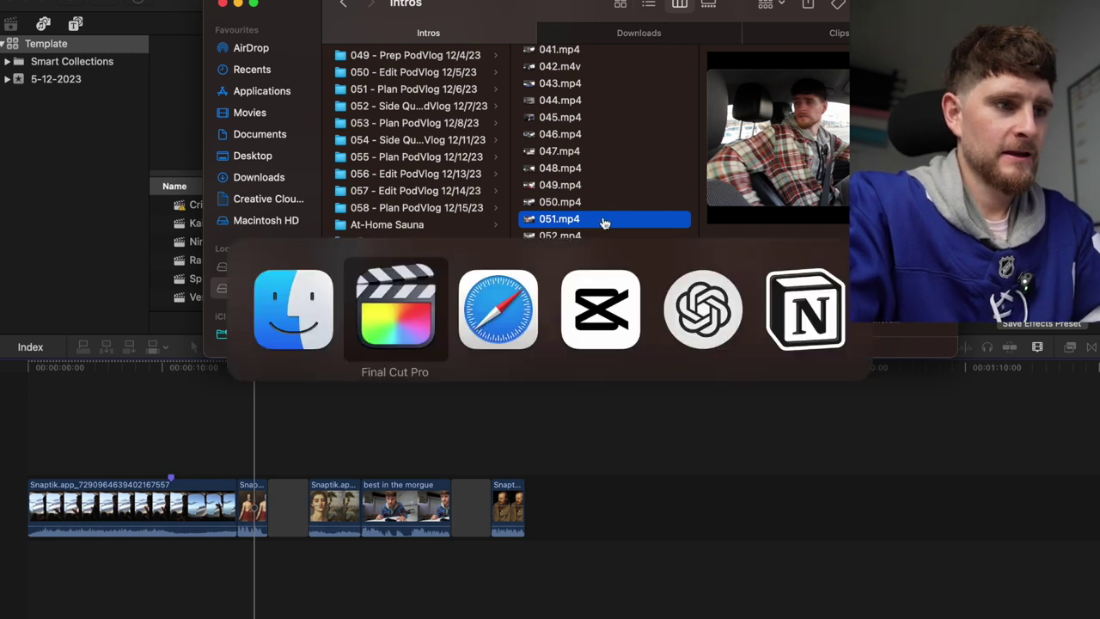
key("super+Tab")
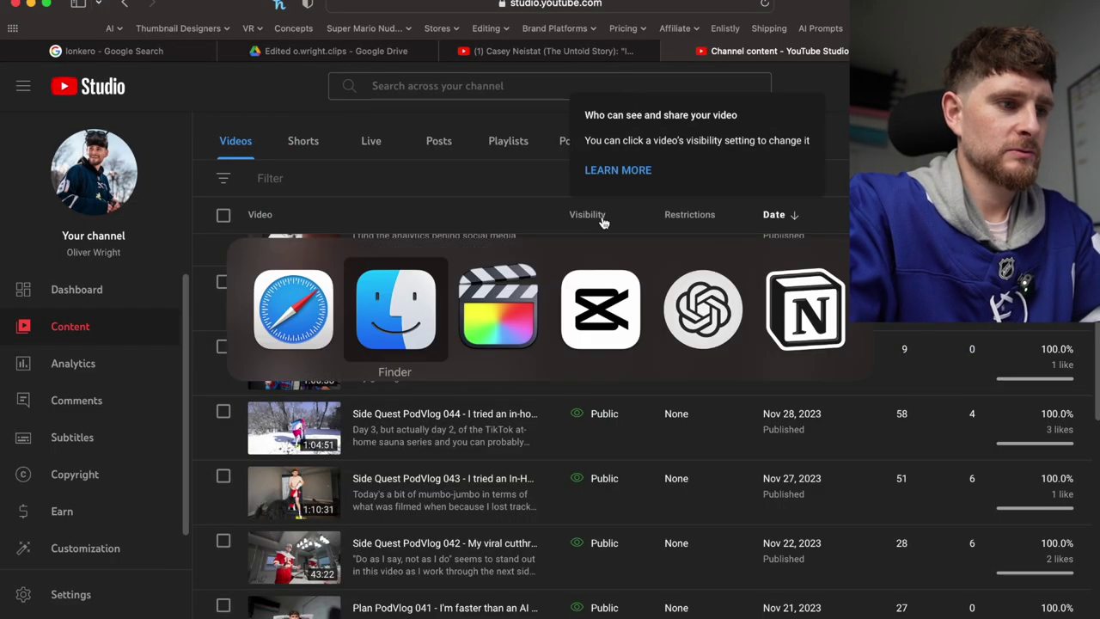
Launch Chrome and open the bookmarked CapCut BG remover page.
key("super+space")
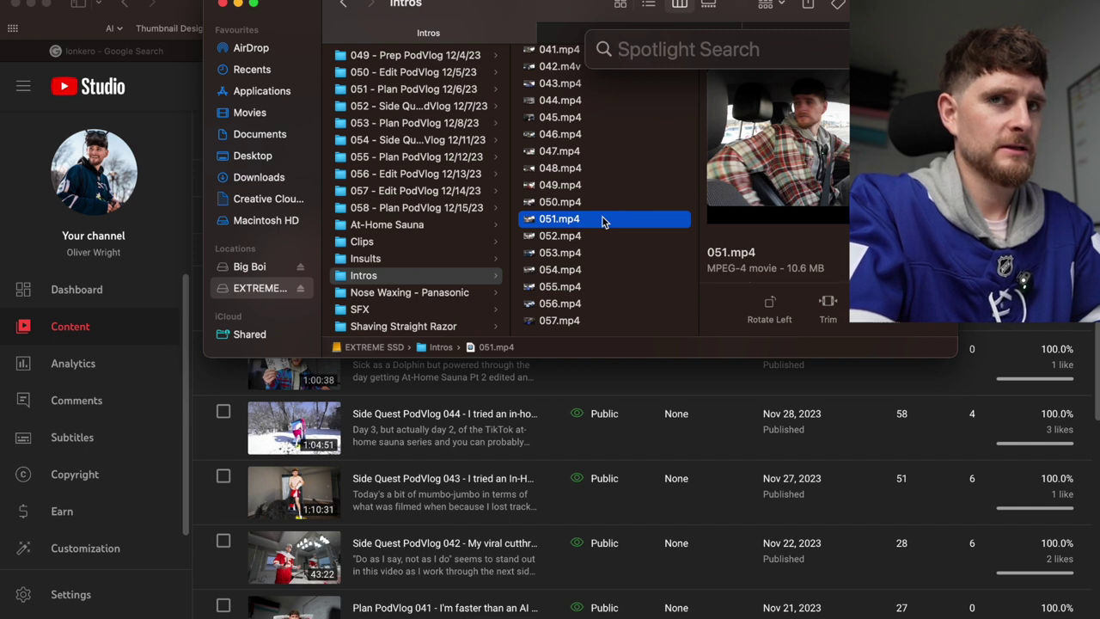
type("chrom")
key("Return")
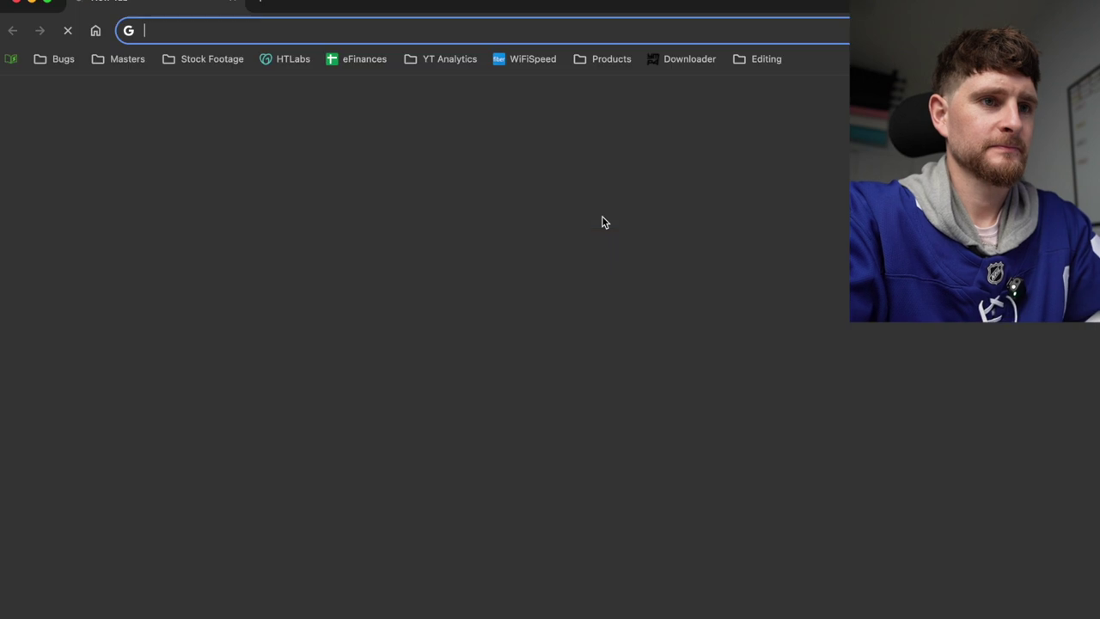
left_click(767, 60)
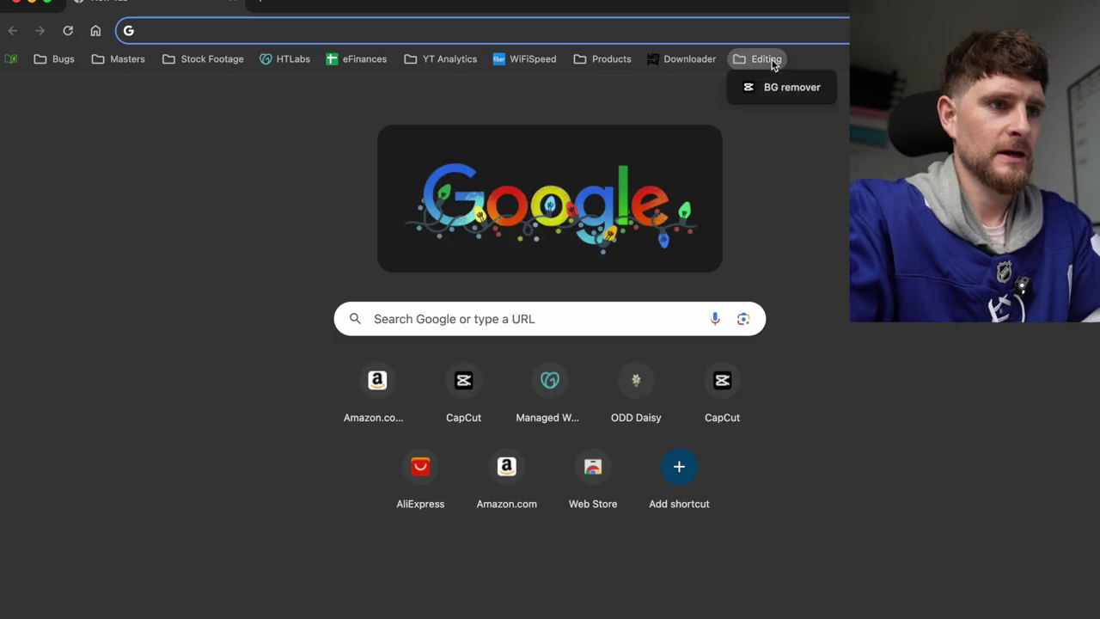
left_click(767, 87)
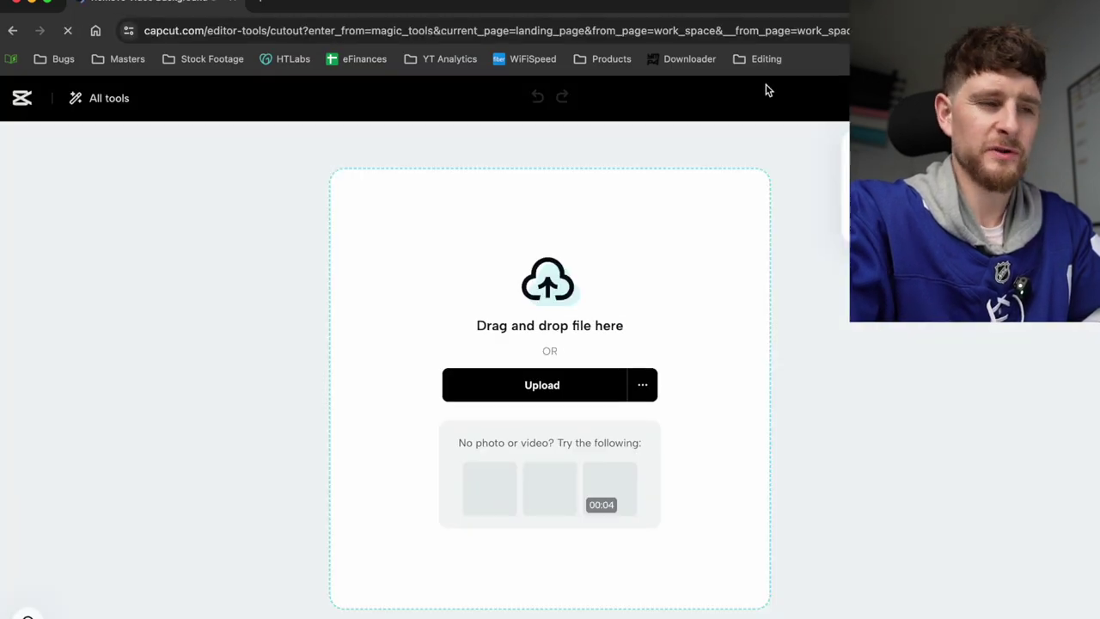
Upload 051.mp4 from the Intros folder to CapCut's video background remover.
left_click(636, 295)
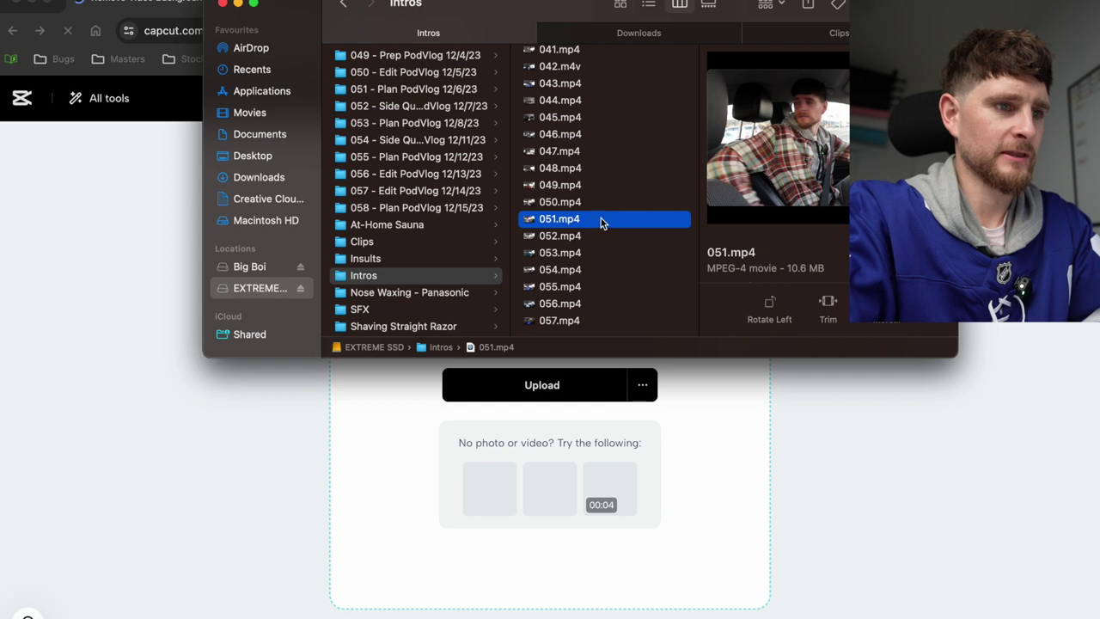
key("shift+Down")
key("shift+Down")
key("shift+Down")
key("shift+Down")
key("shift+Down")
key("shift+Down")
left_click(591, 184)
left_click(589, 219)
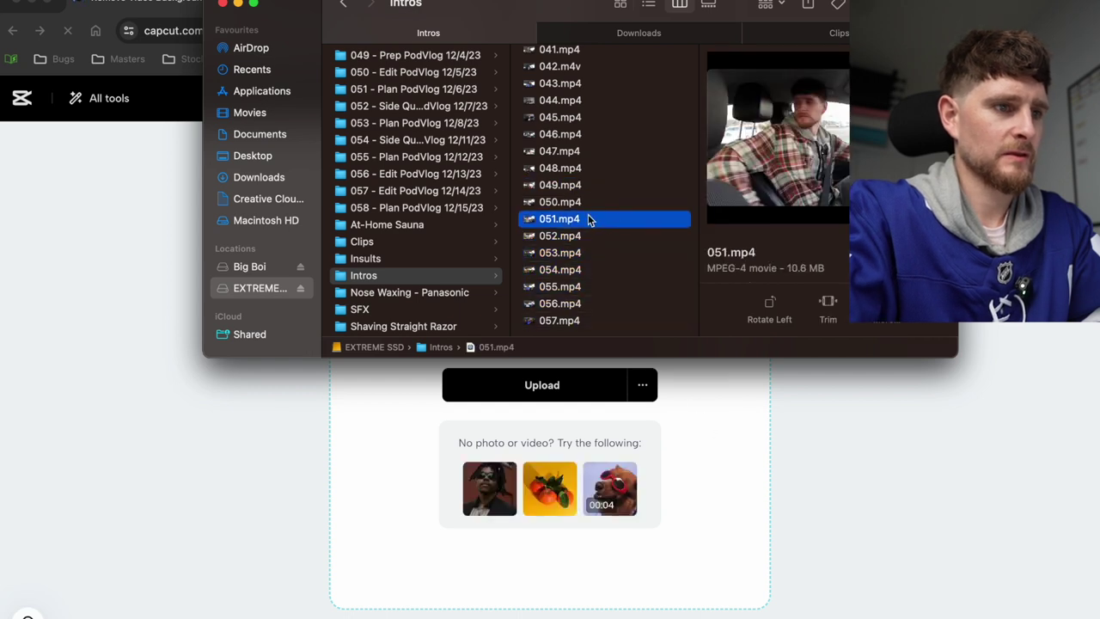
double_click(613, 219)
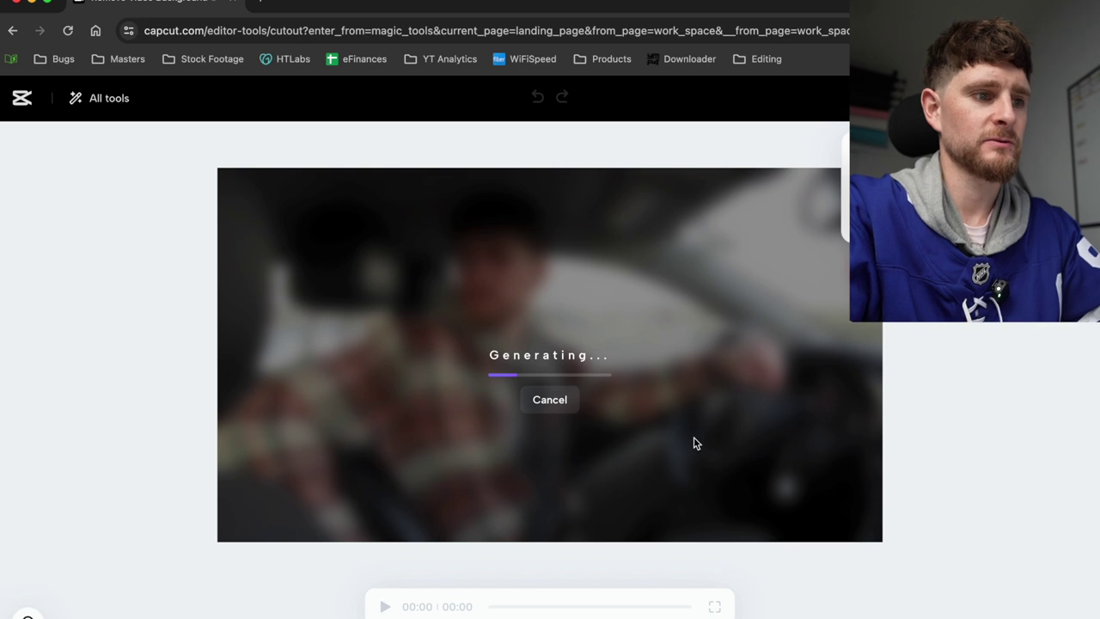
Switch to Final Cut Pro and play the first Vertical clip around its marker to find where the jet shot starts.
key("super+Tab")
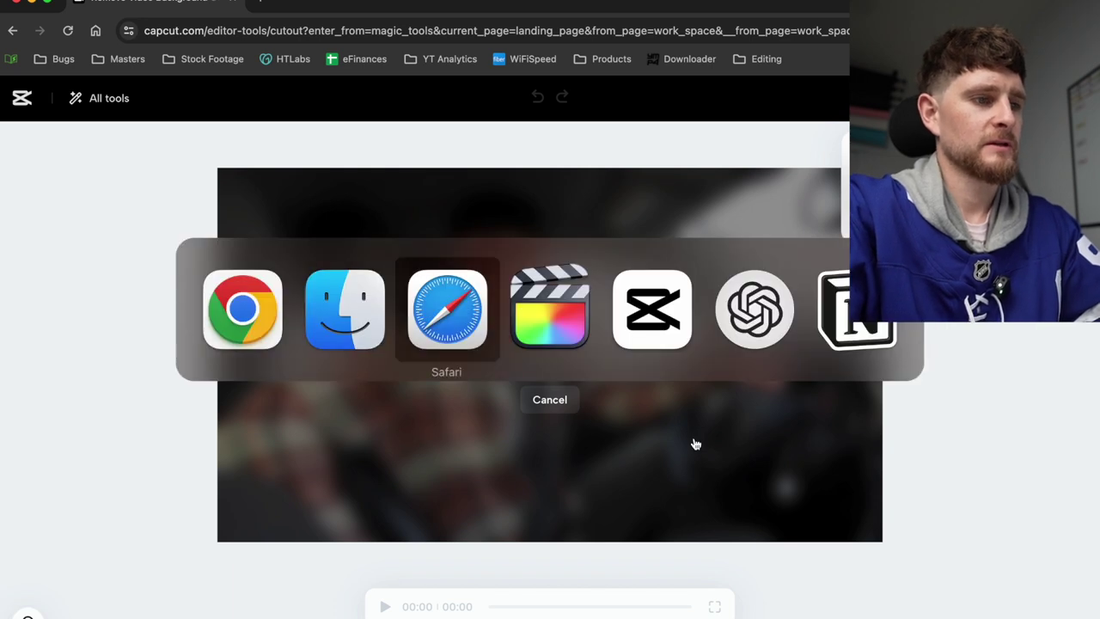
key("super+Tab")
key("super+Tab")
key("super+Tab")
key("super+Tab")
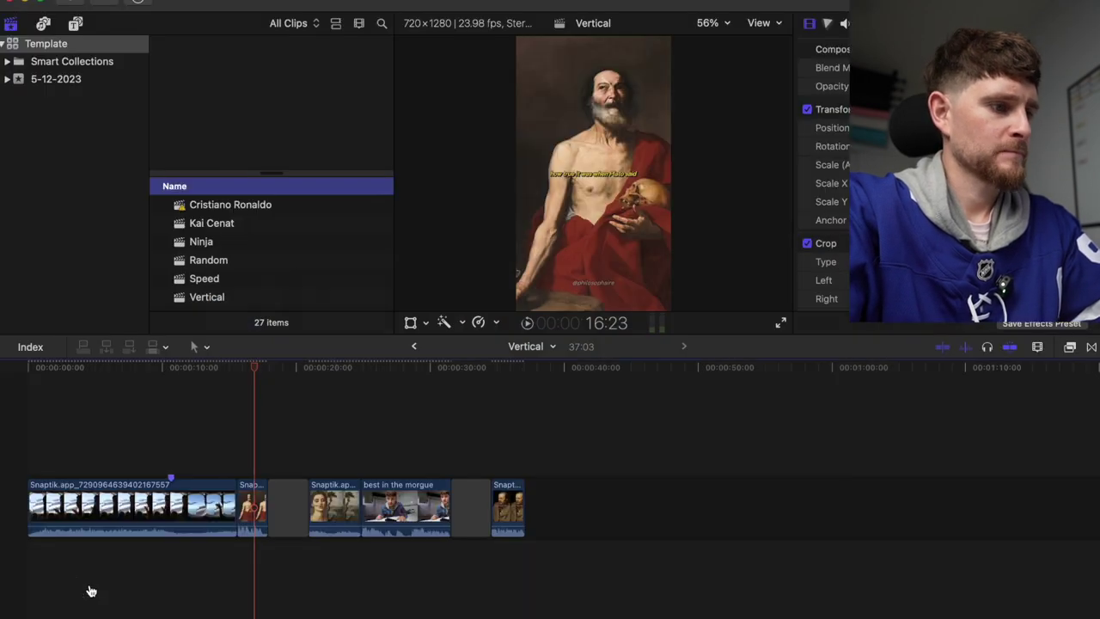
left_click(27, 445)
key("super+equal")
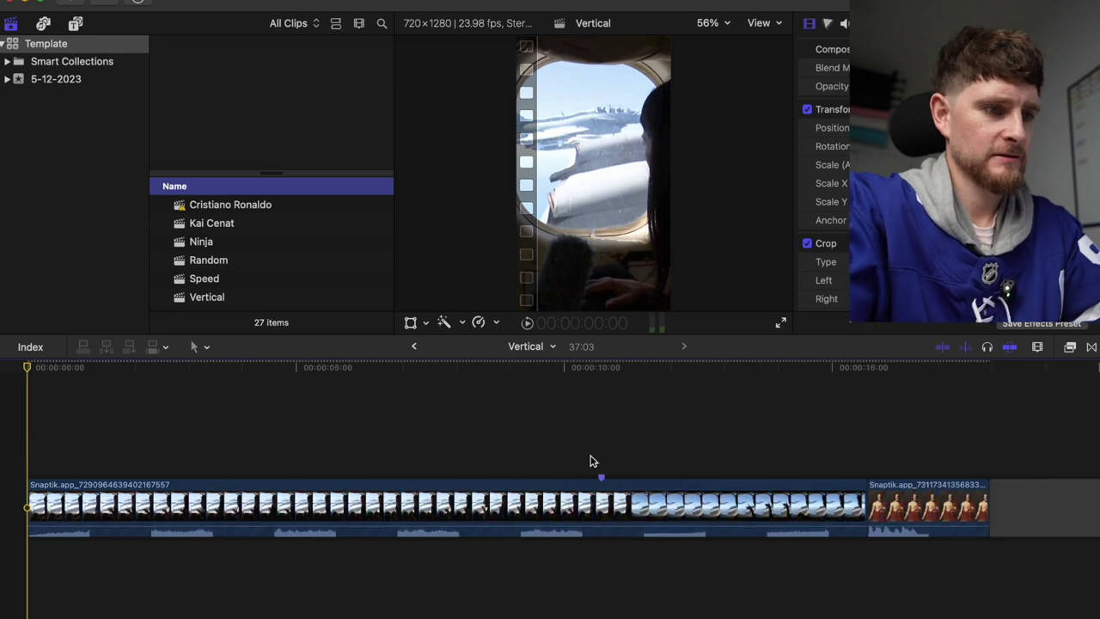
left_click(599, 467)
key("space")
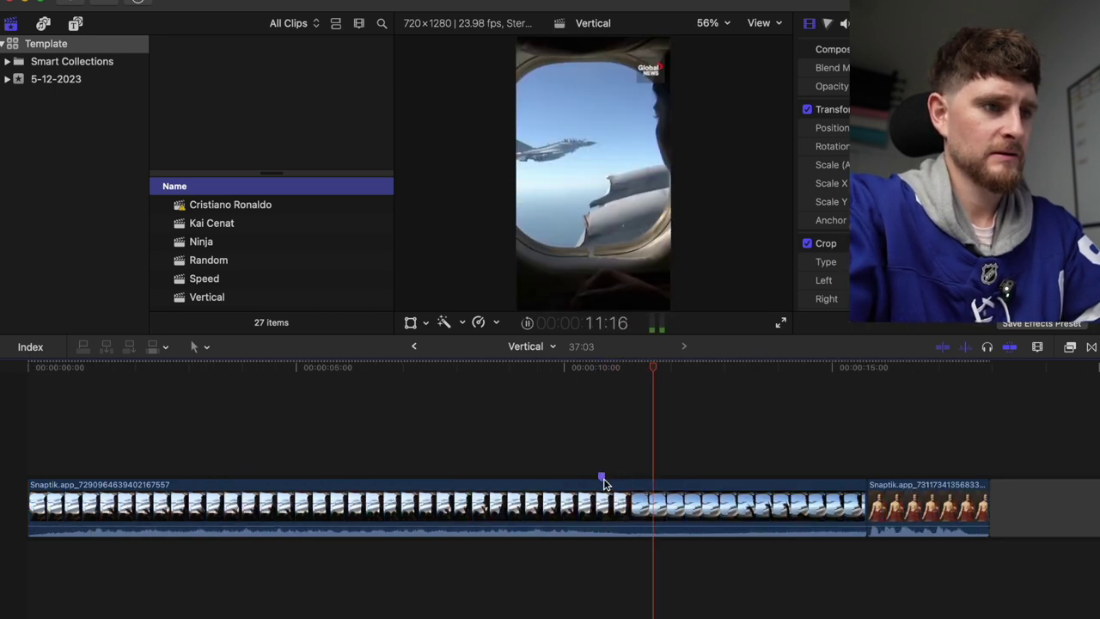
left_click(601, 471)
key("space")
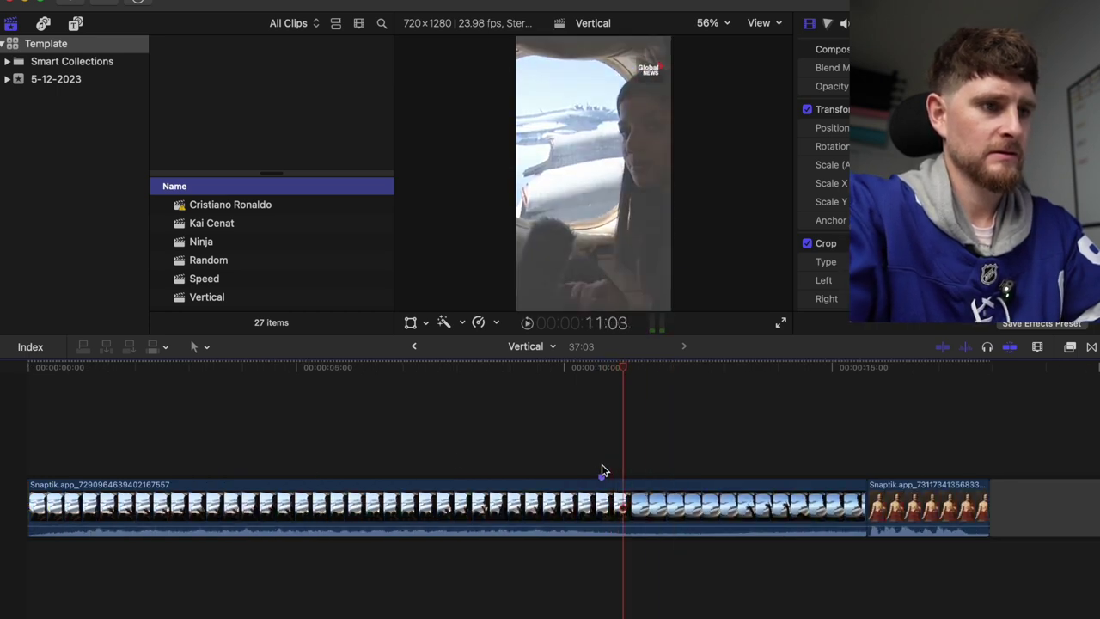
key("space")
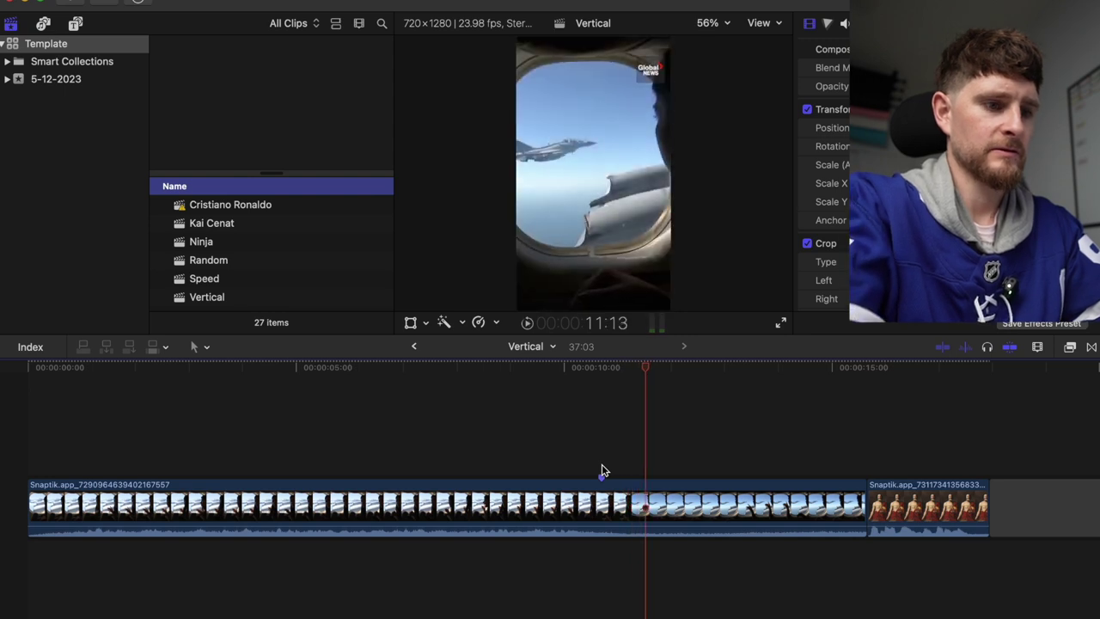
Extend the end of the first plane clip in the Vertical timeline to reveal about 21 more seconds of footage.
key("super+minus")
key("super+minus")
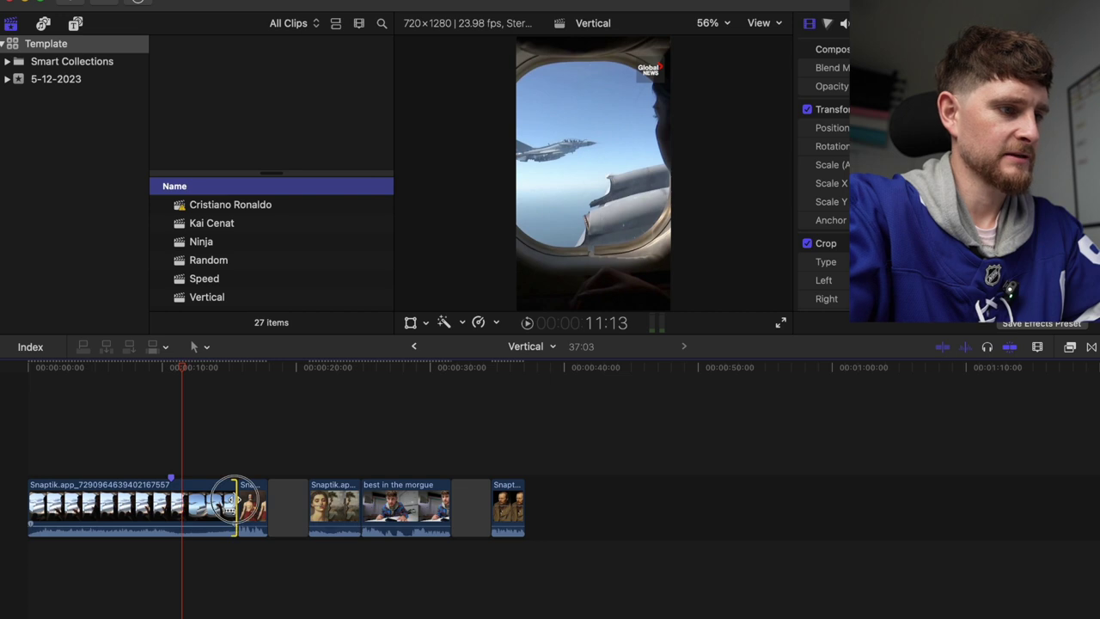
left_click_drag(234, 505, 524, 505)
Split the plane clip at 18:04 and at its marker, and delete the section between the two cuts.
left_click_drag(172, 371, 271, 415)
left_click(270, 410)
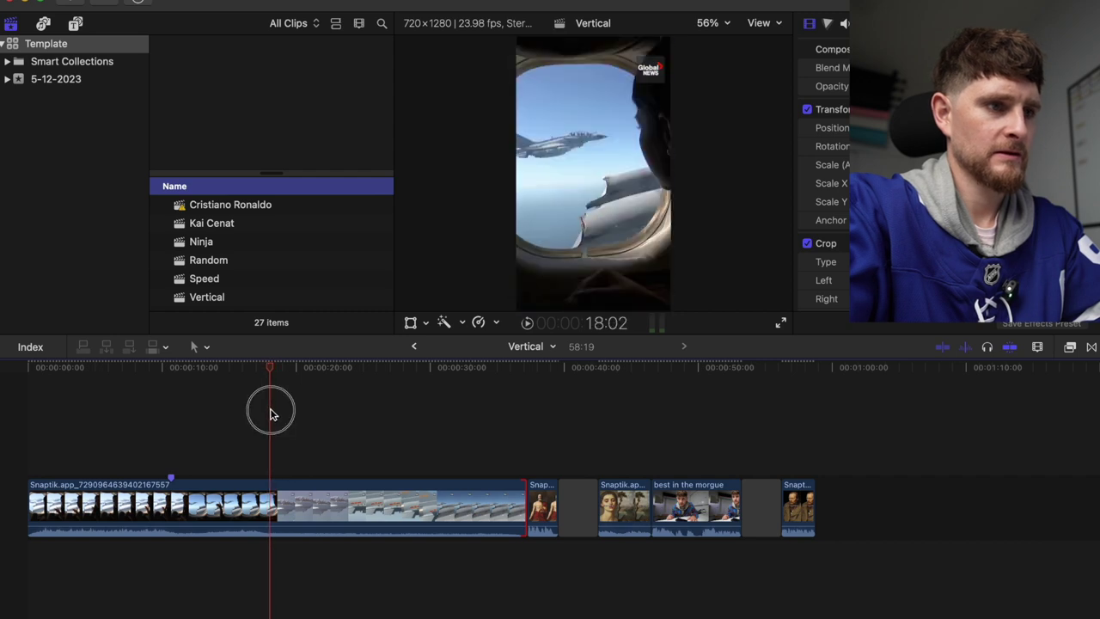
key("super+b")
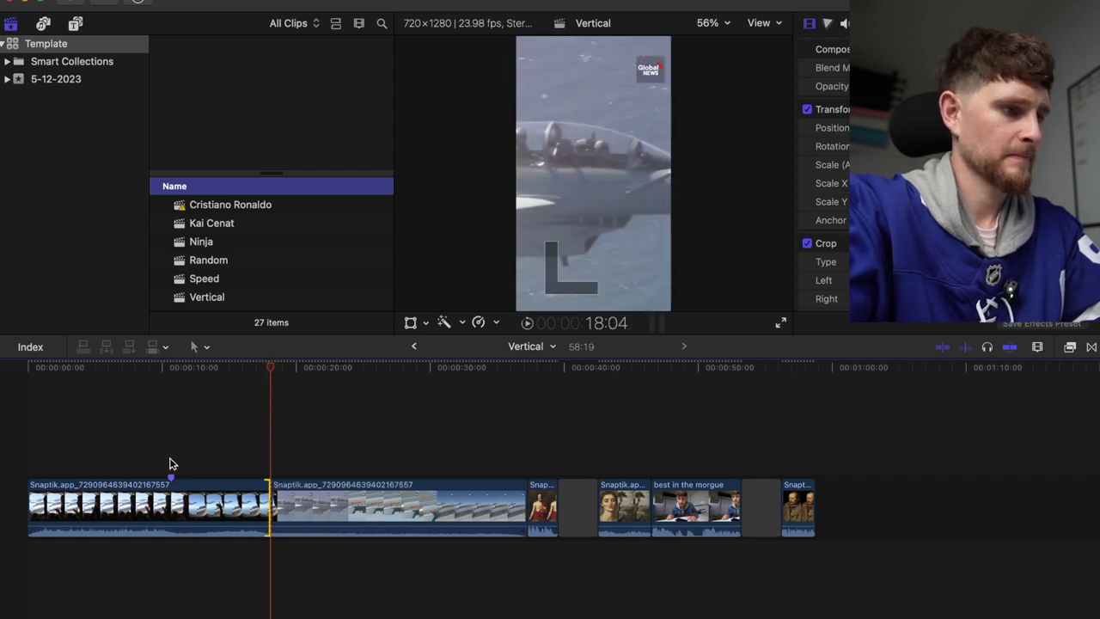
left_click(170, 464)
key("super+b")
left_click(208, 513)
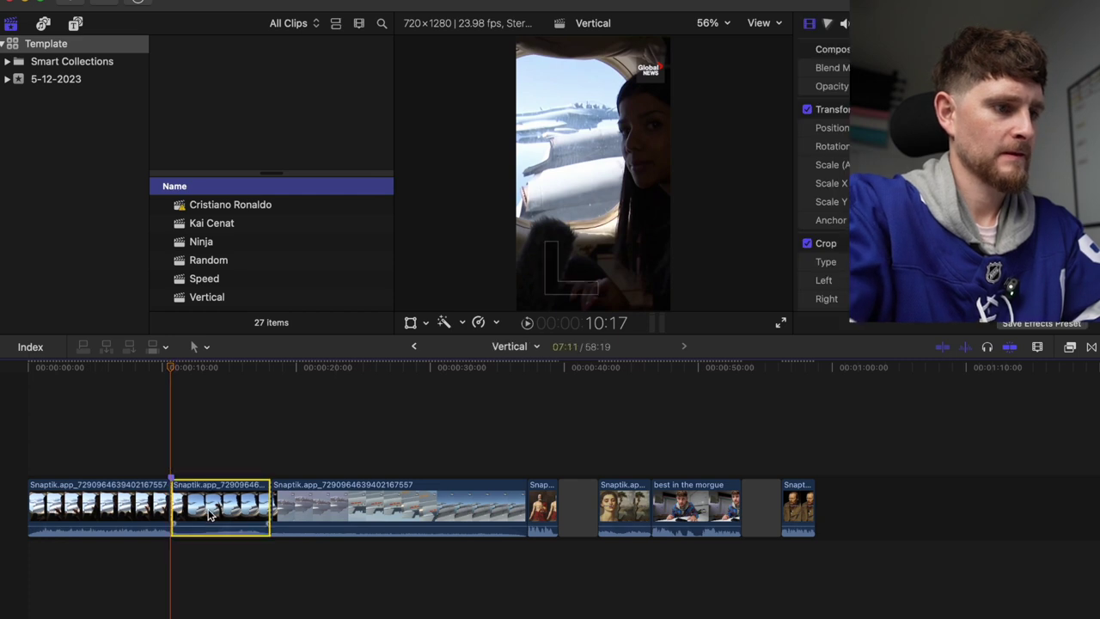
key("Delete")
Find the end of the close-up jet shot, split the second plane clip at 17:01 and delete the remainder.
left_click(213, 457)
key("space")
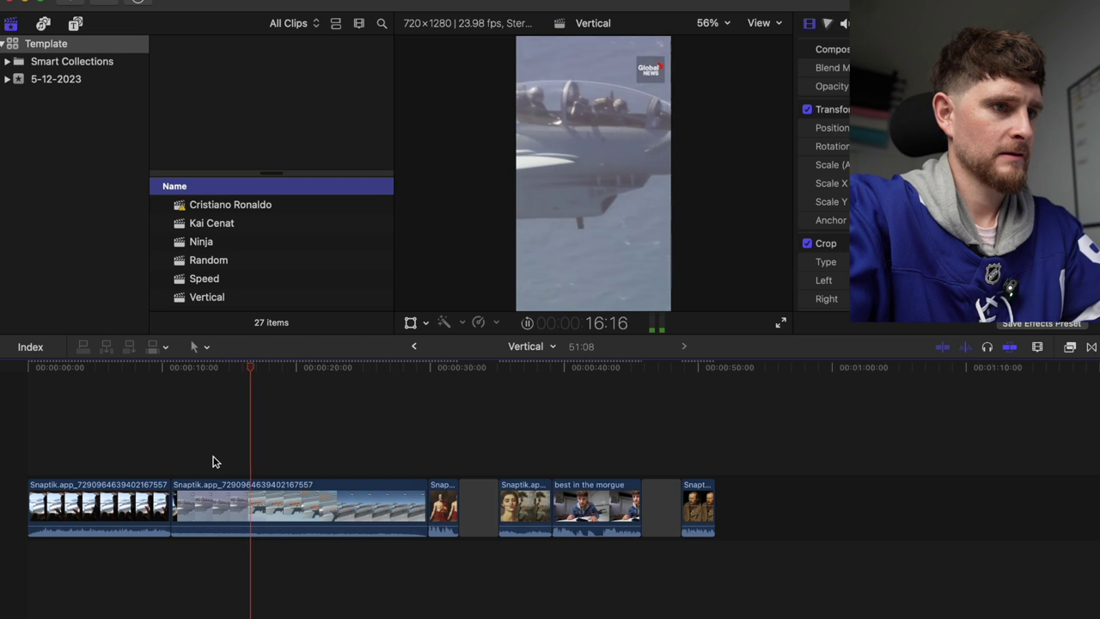
key("space")
key("Left")
key("Left")
key("Left")
key("Left")
key("Left")
key("Left")
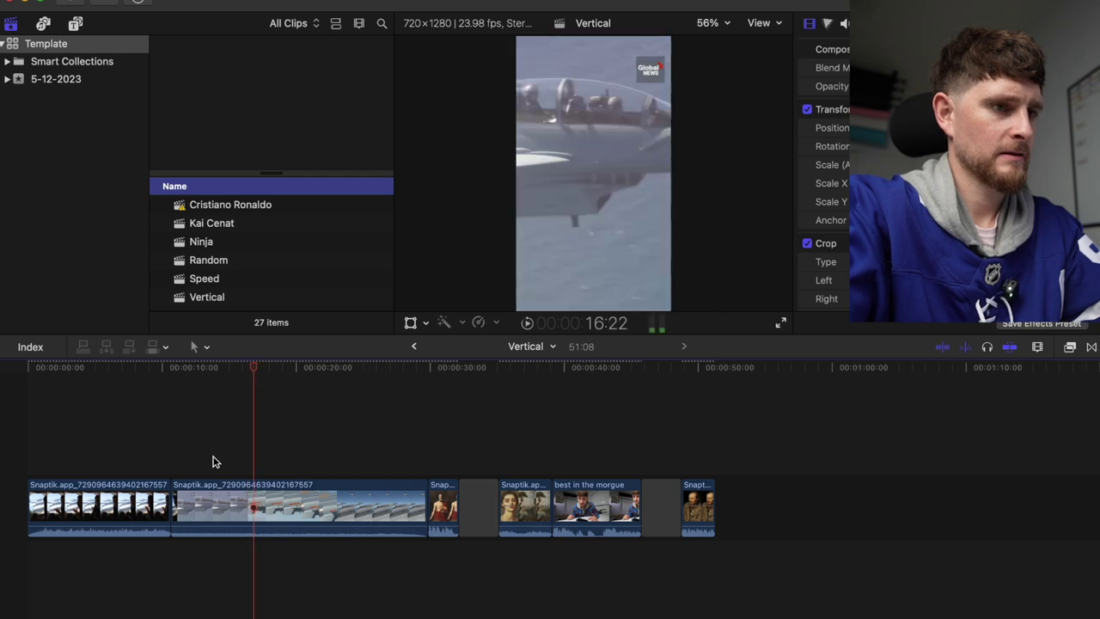
key("Right")
key("Right")
key("Right")
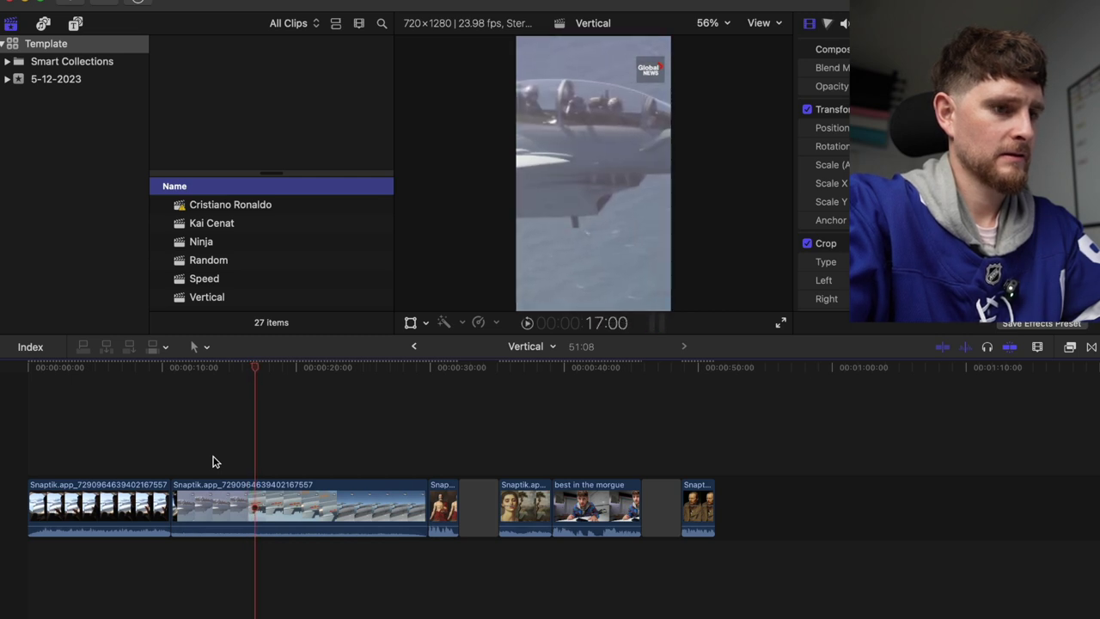
key("Right")
key("super+b")
key("c")
key("Delete")
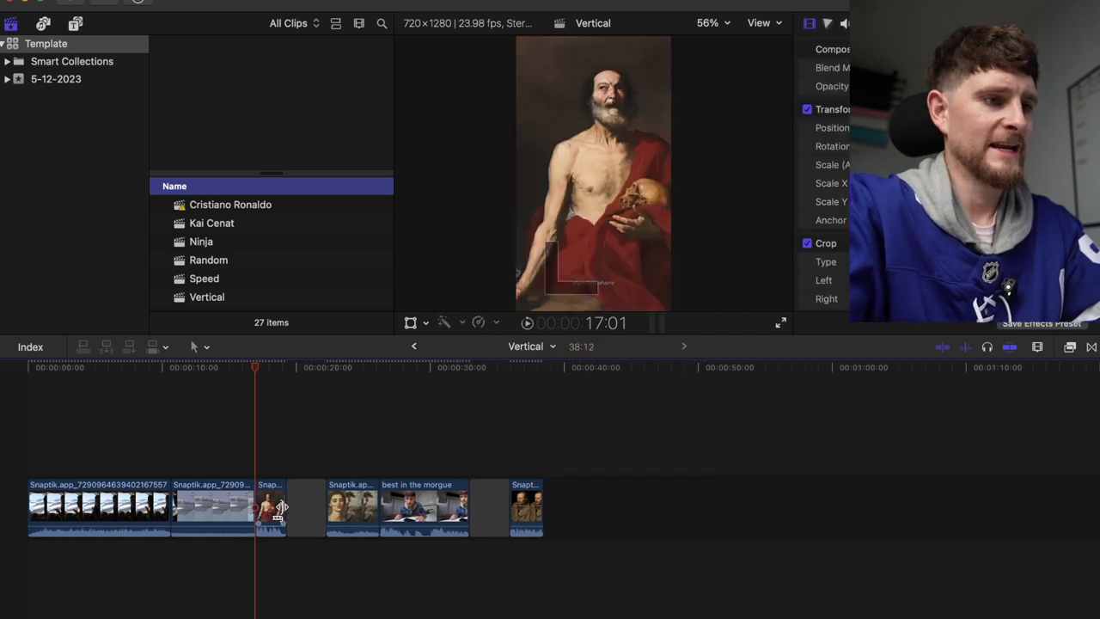
Switch to Chrome, set the removed background of the intro video to bright green and preview the result.
key("super+Tab")
key("super+Tab")
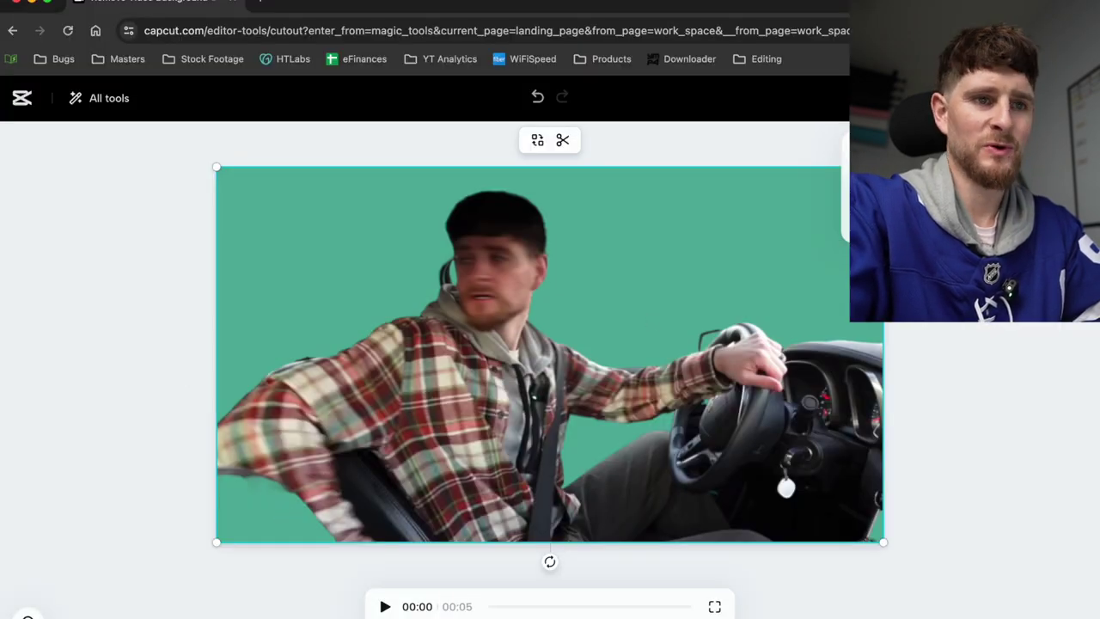
left_click(965, 366)
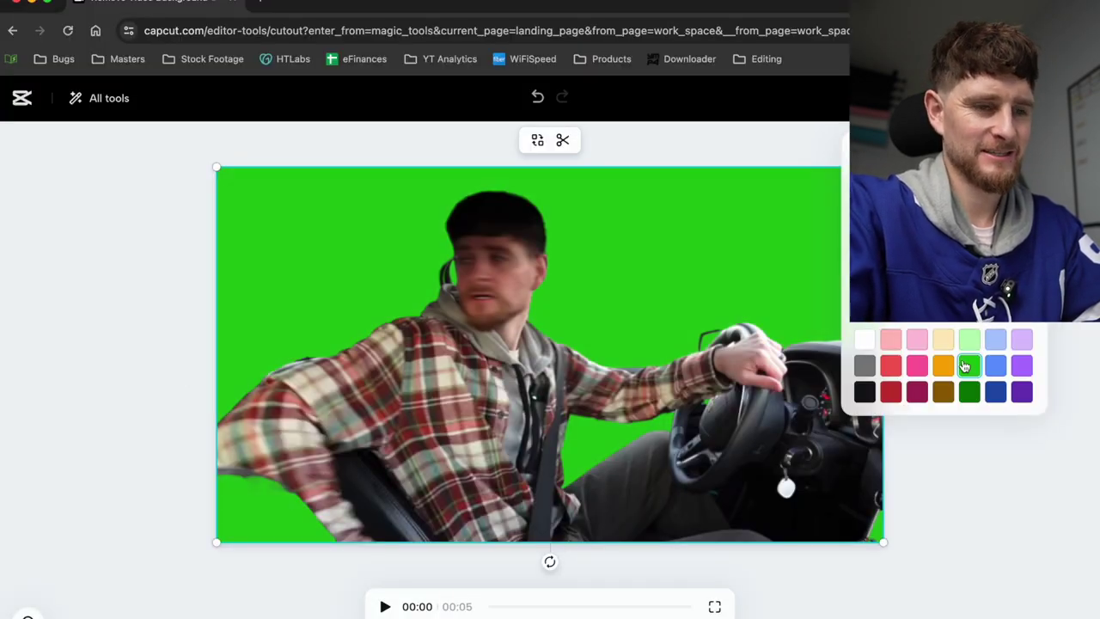
left_click(975, 463)
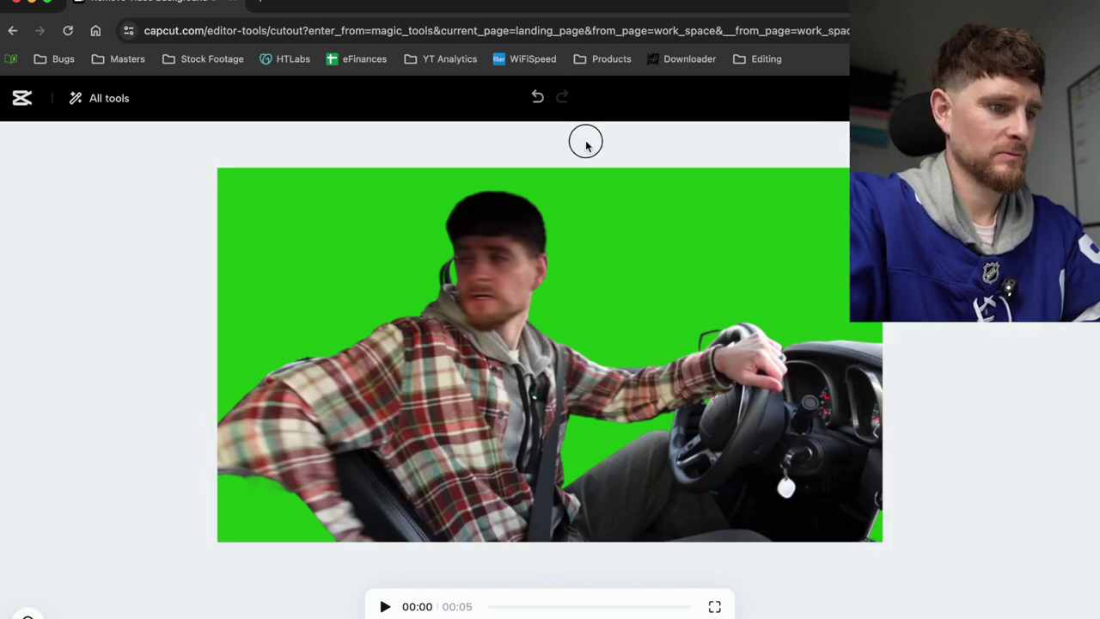
left_click(383, 606)
left_click(384, 608)
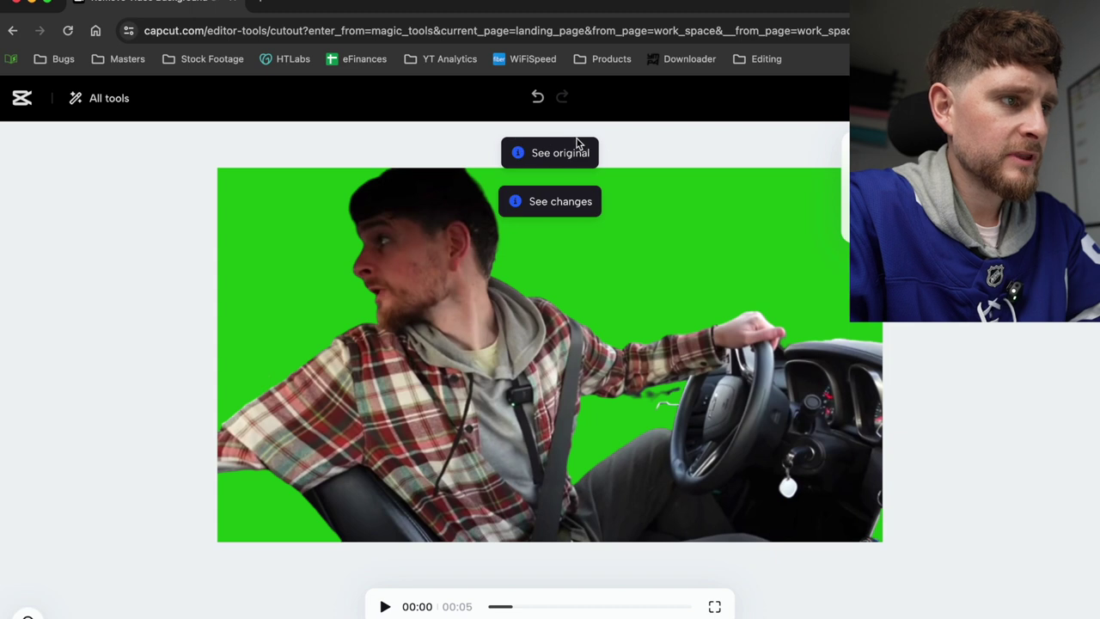
key("super+r")
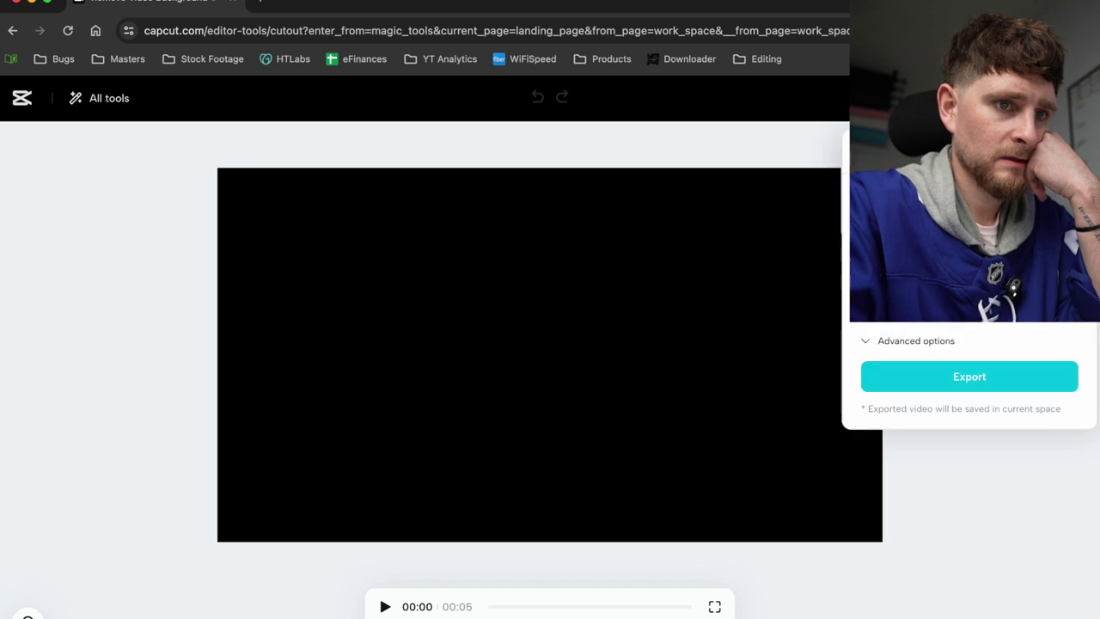
left_click(871, 347)
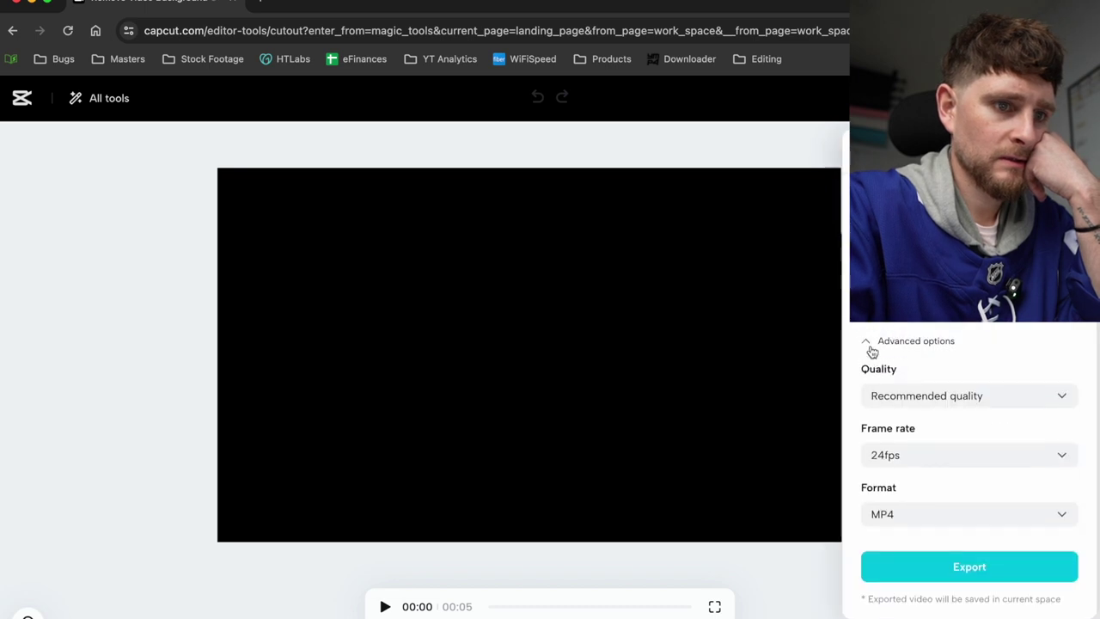
key("Escape")
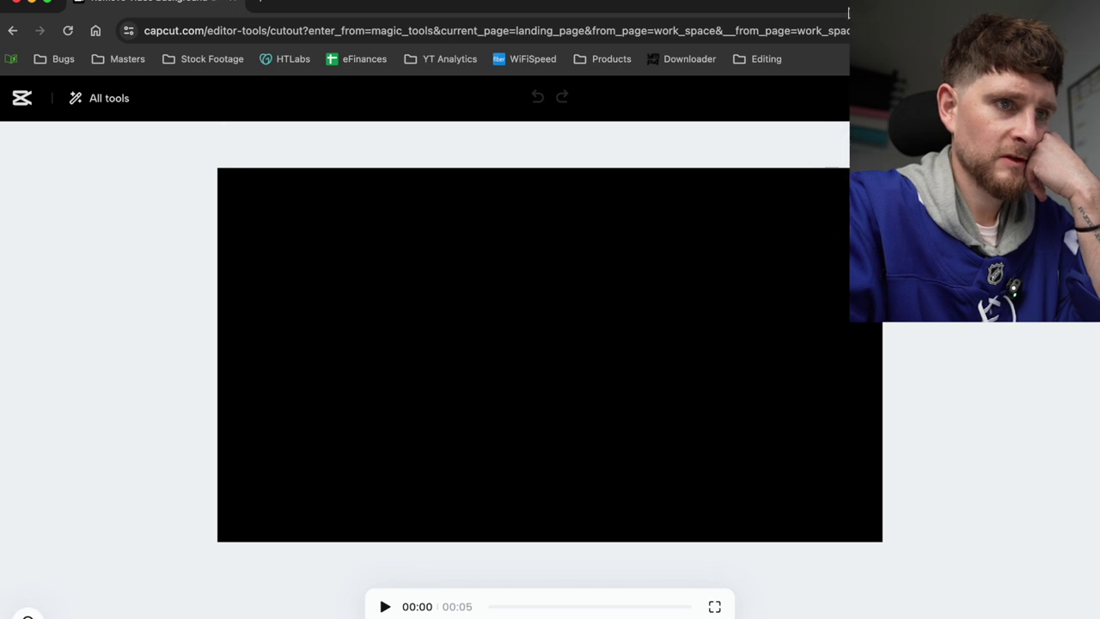
left_click(773, 86)
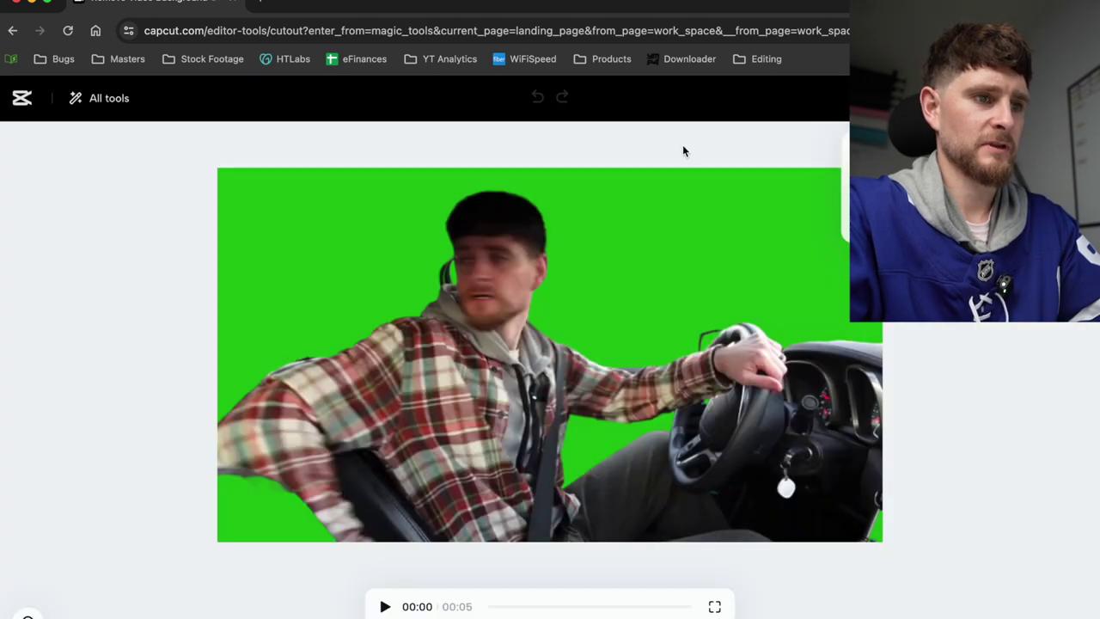
Open the background-removed intro in CapCut's full video editor and extend the clip's end to 06:23.
left_click(579, 149)
left_click(547, 153)
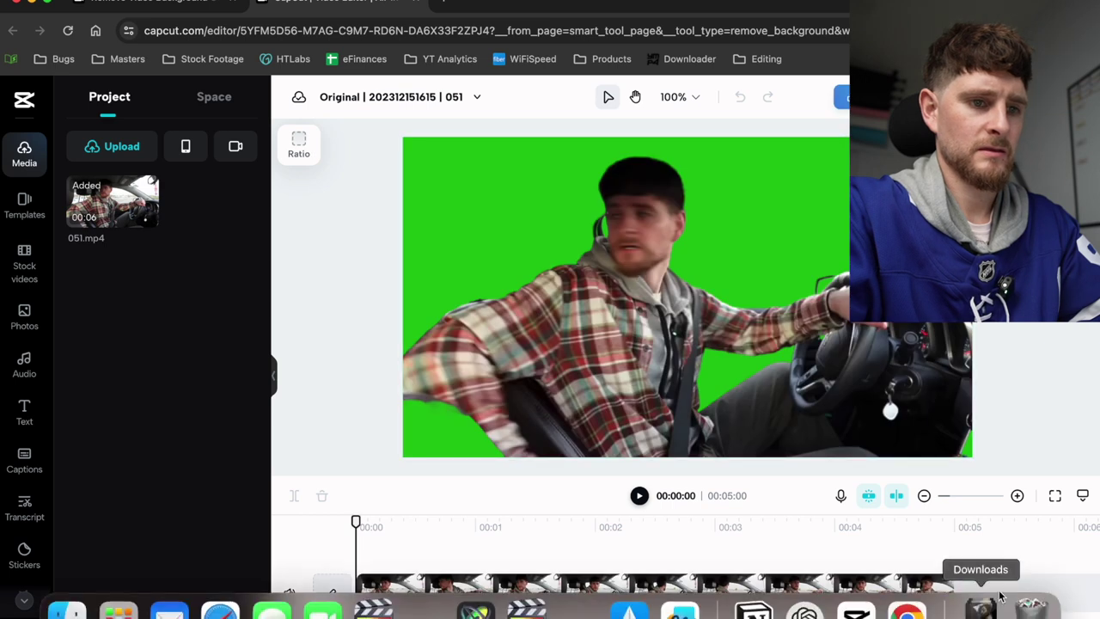
left_click(950, 593)
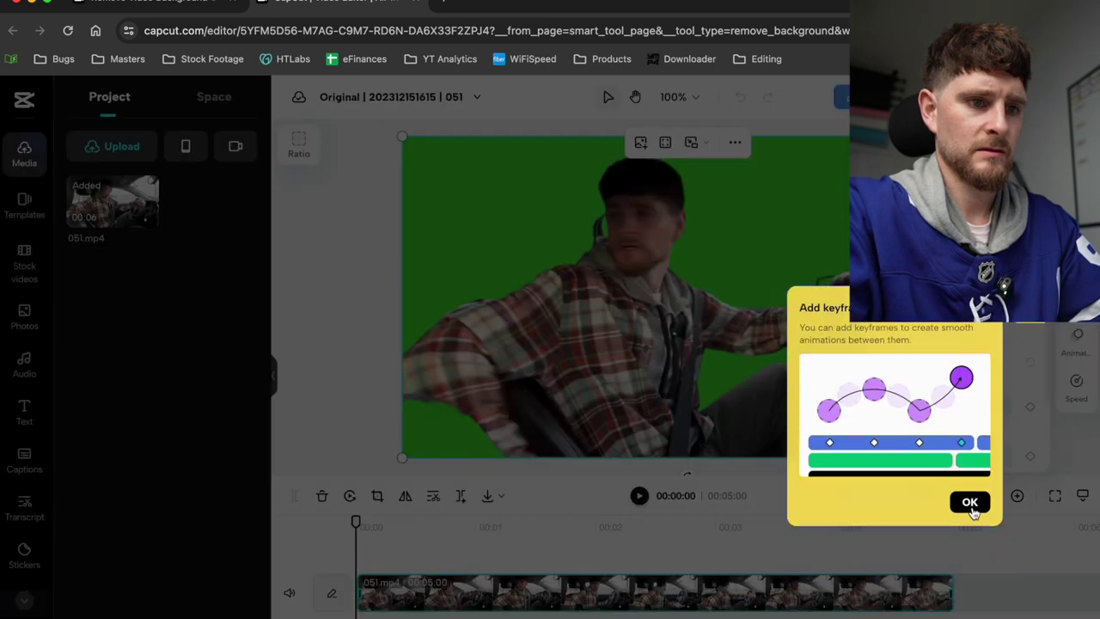
left_click(970, 503)
left_click_drag(950, 593, 1096, 592)
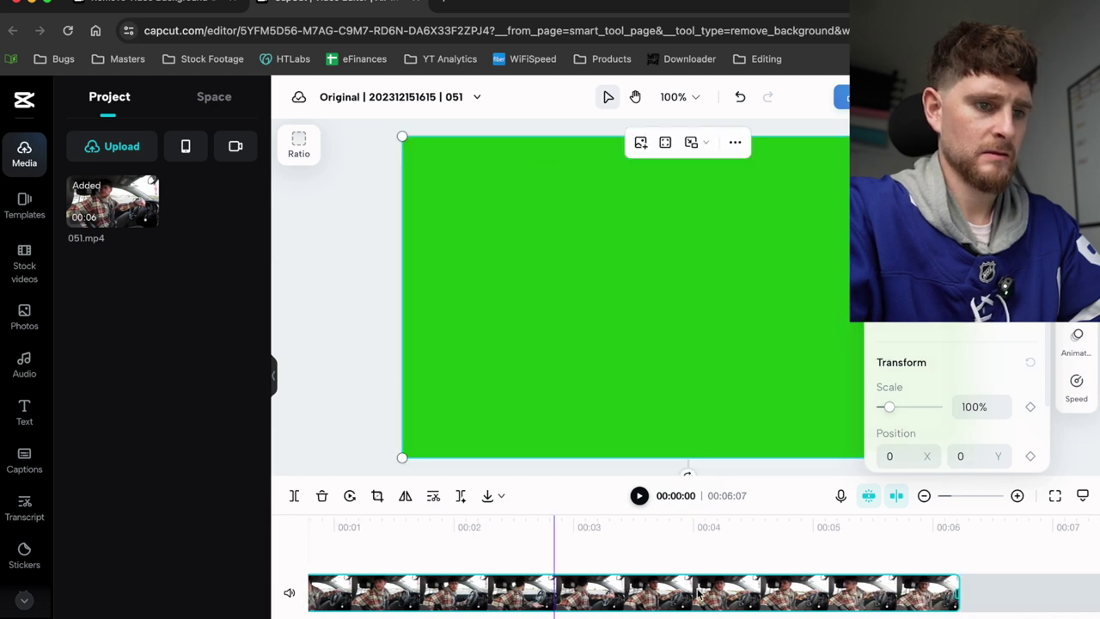
left_click_drag(959, 593, 1014, 589)
Play the extended 051.mp4 clip to check its background removal.
left_click(559, 559)
key("space")
left_click(306, 551)
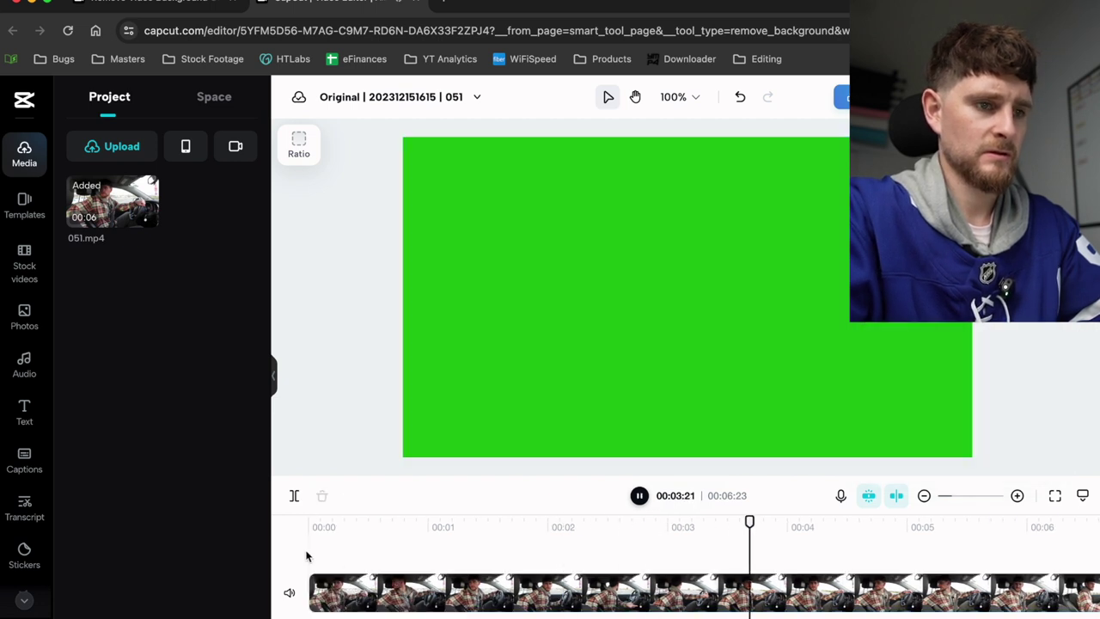
key("space")
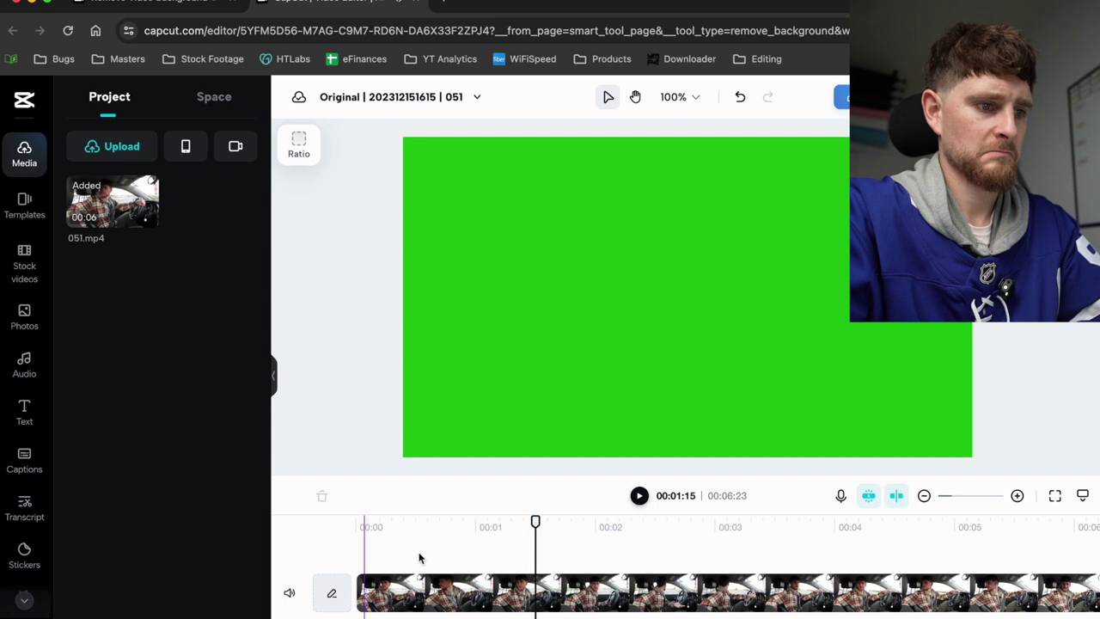
Remove the background of the full-length 051.mp4 clip and set its background color to green #20c113.
left_click(537, 591)
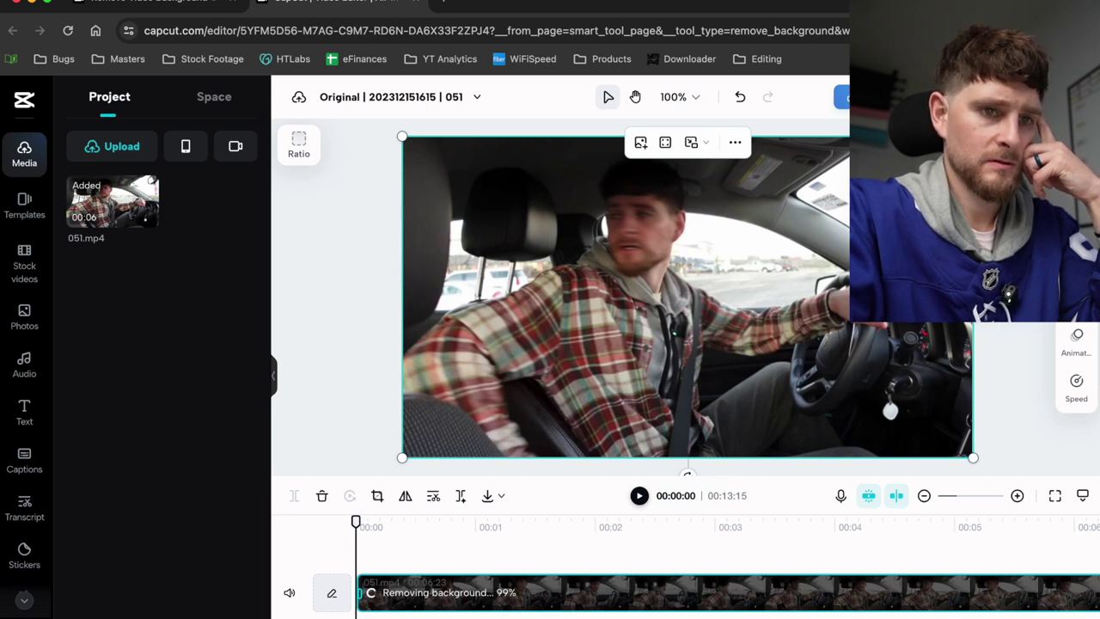
key("space")
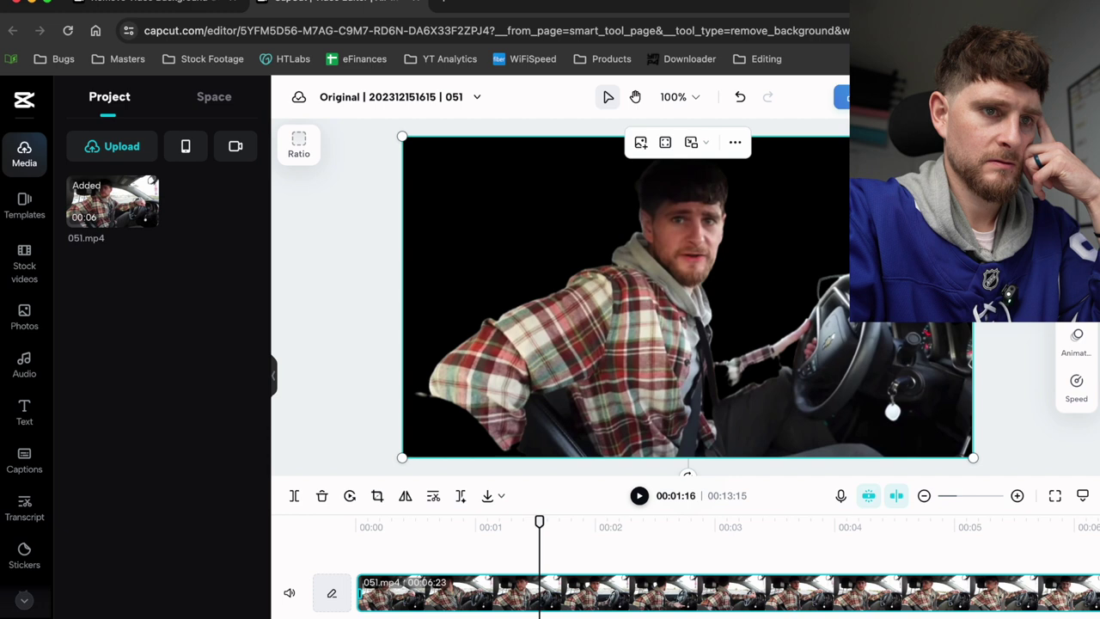
left_click(1078, 164)
left_click(981, 355)
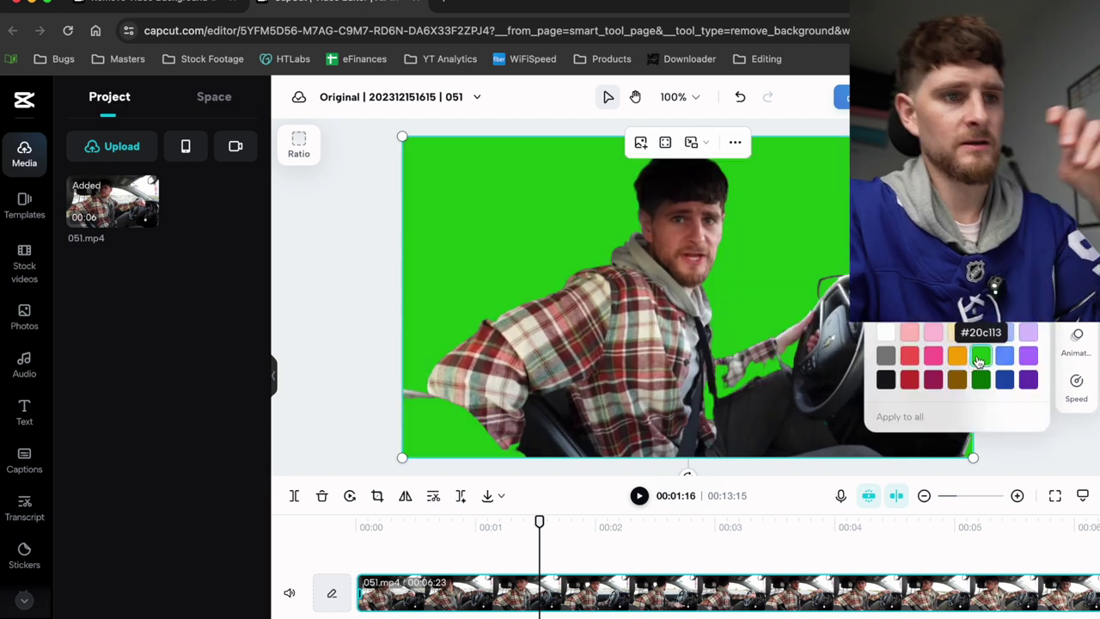
Export the green-screen intro for download at 1080p, recommended quality and 24fps.
left_click(842, 96)
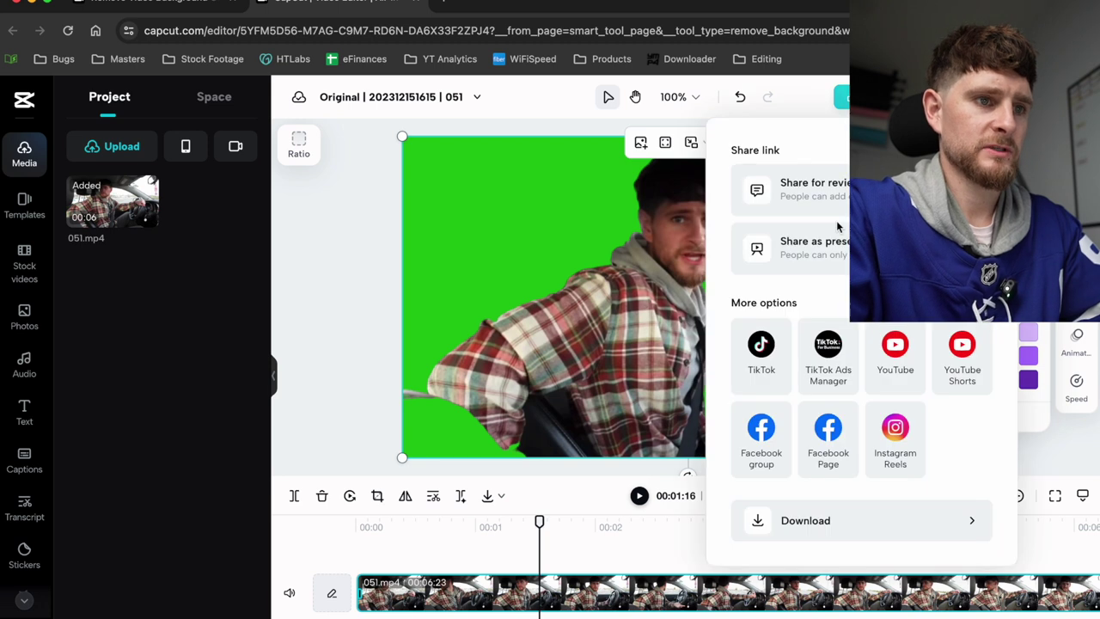
left_click(775, 519)
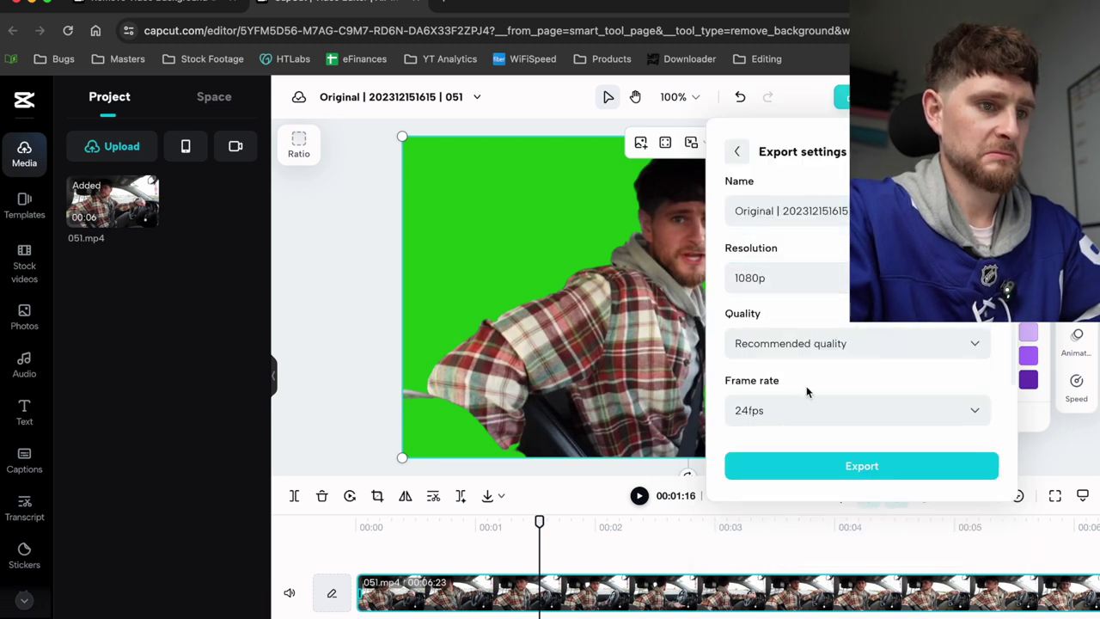
left_click(815, 469)
Switch to Final Cut Pro and place the playhead at the start of the second fighter-jet clip in the Vertical project.
key("super+Tab")
key("super+Tab")
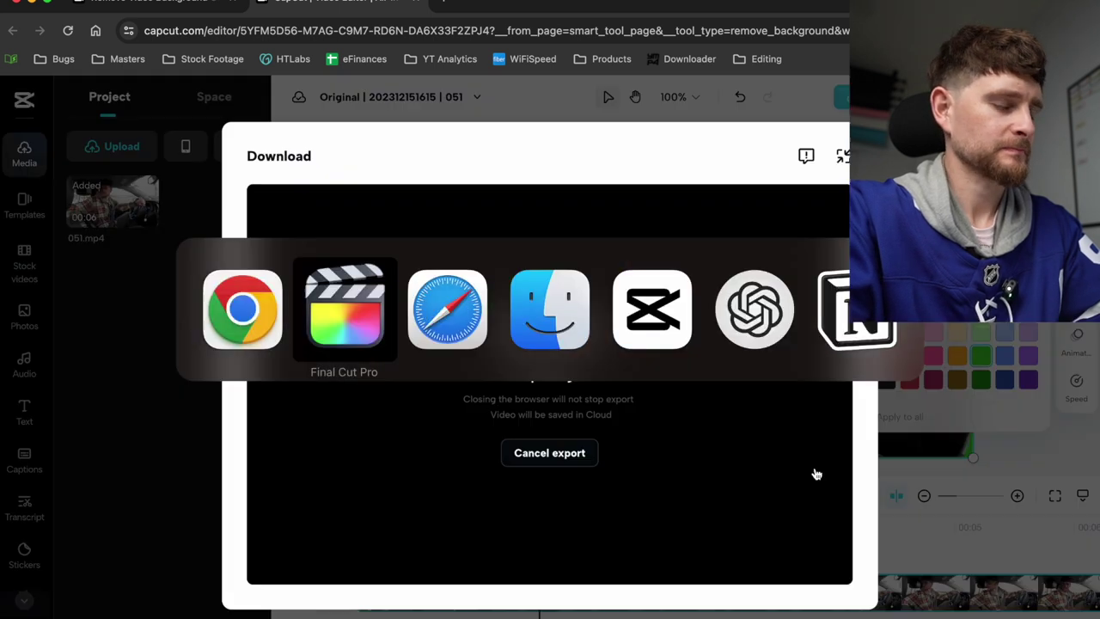
key("super+Tab")
key("super+Tab")
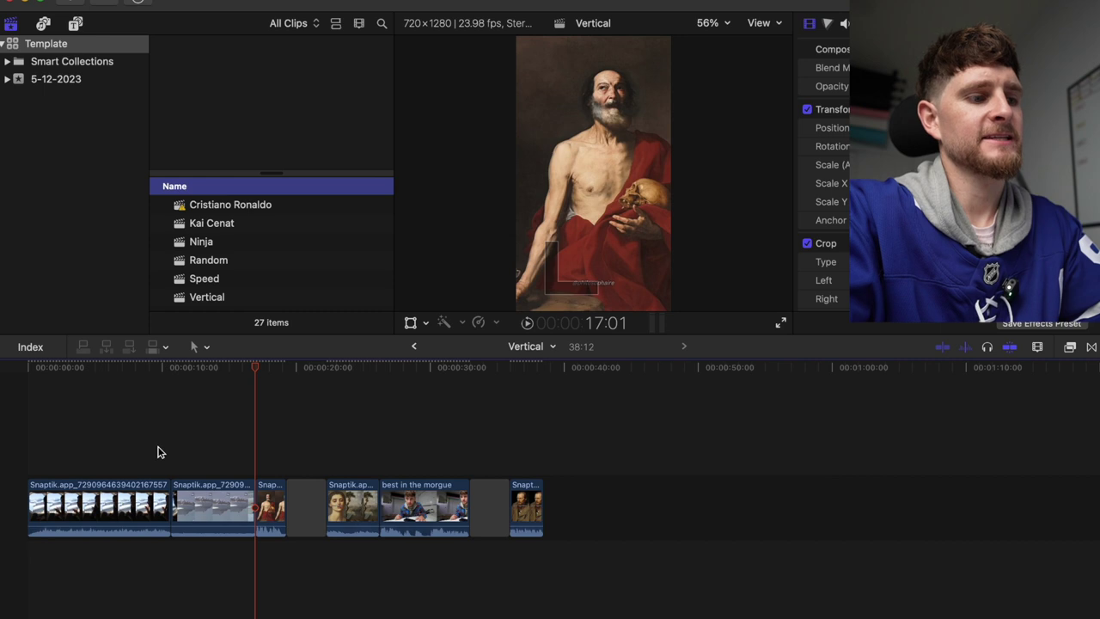
left_click(172, 468)
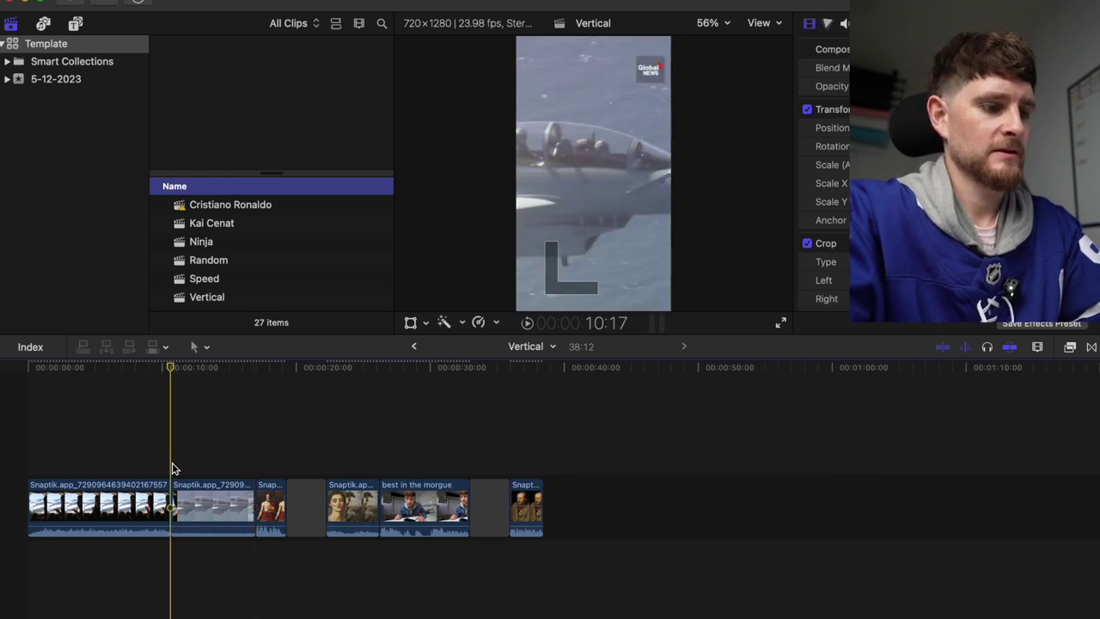
Switch back to Chrome and download the exported green-screen intro from CapCut.
key("super+Tab")
key("super+Tab")
key("super+Tab")
key("super+shift+Tab")
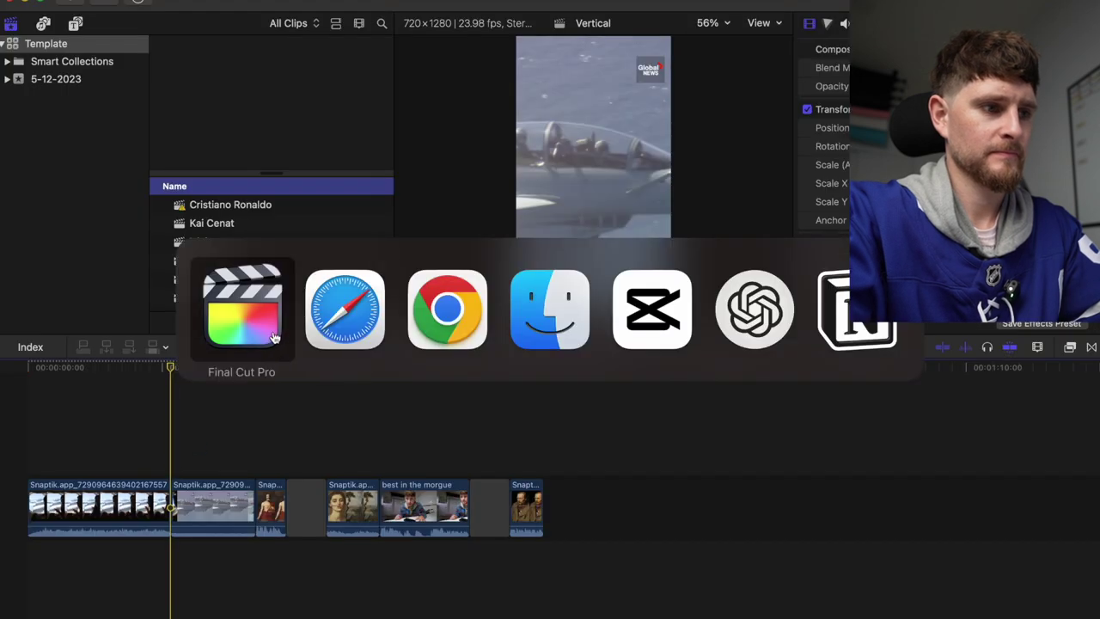
mouse_move(805, 608)
key("super+Tab")
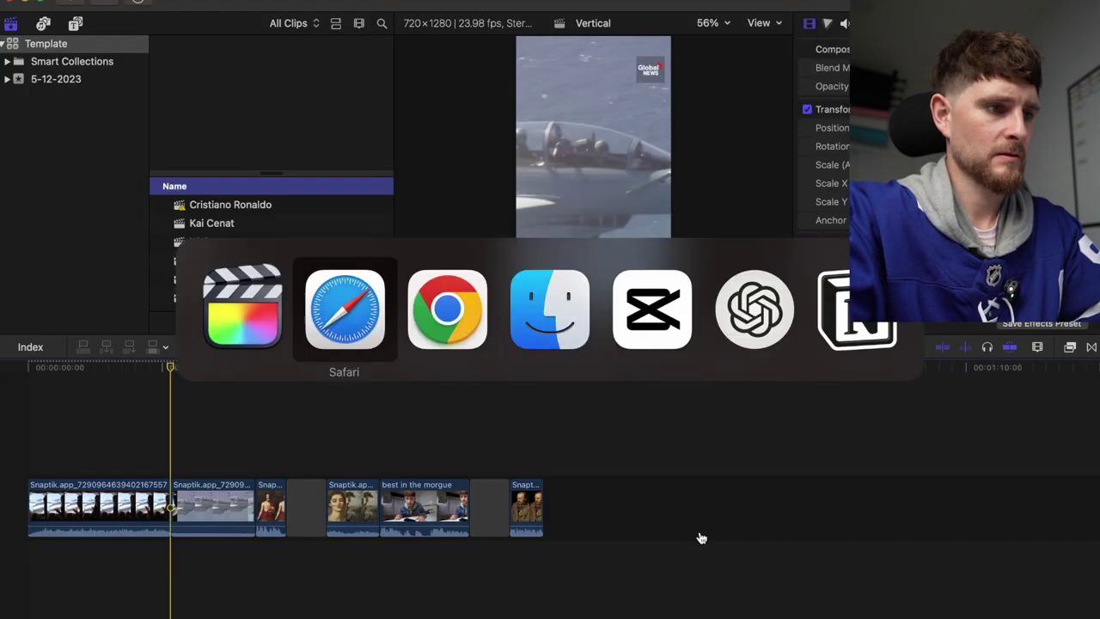
key("super+Tab")
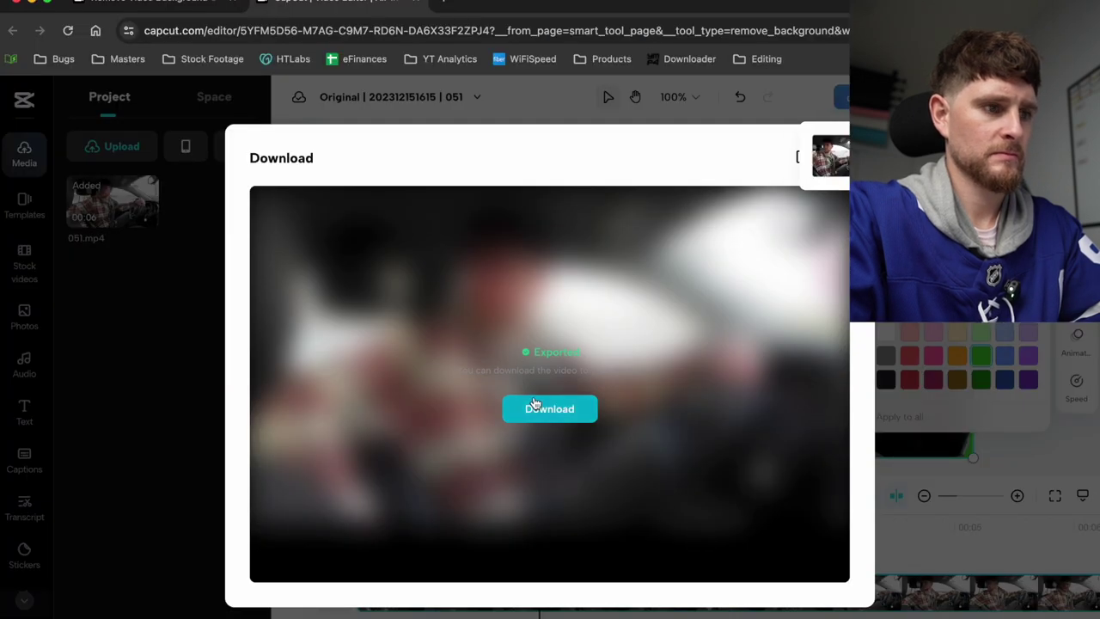
left_click(534, 404)
Switch to Final Cut Pro and connect the downloaded green-screen intro above the second fighter-jet clip, aligned to its start.
key("super+Tab")
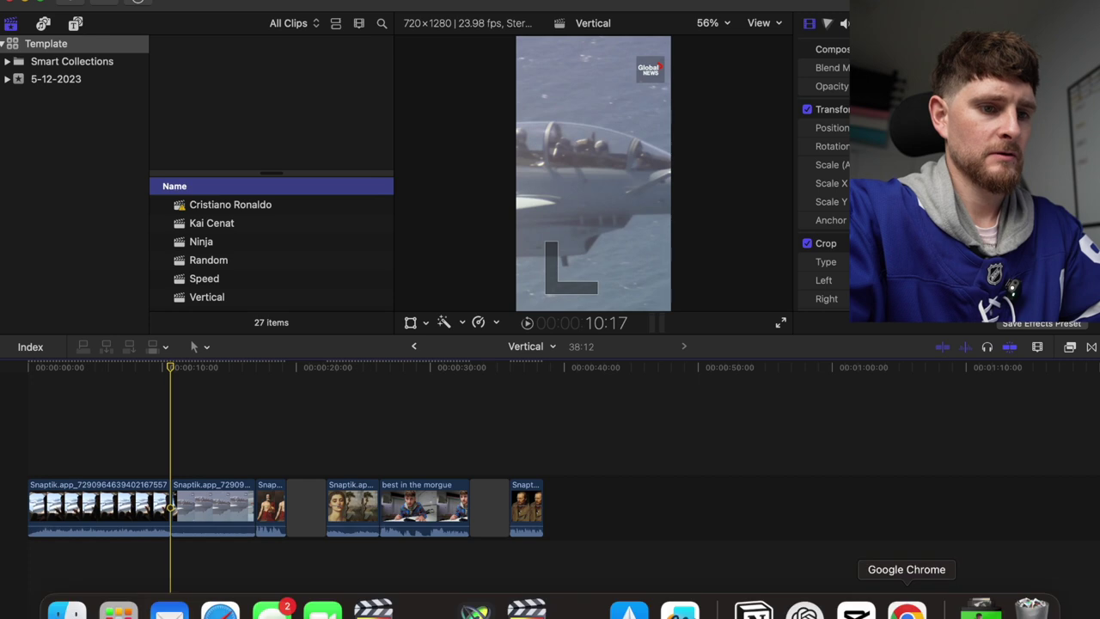
left_click(979, 609)
left_click_drag(982, 559, 172, 447)
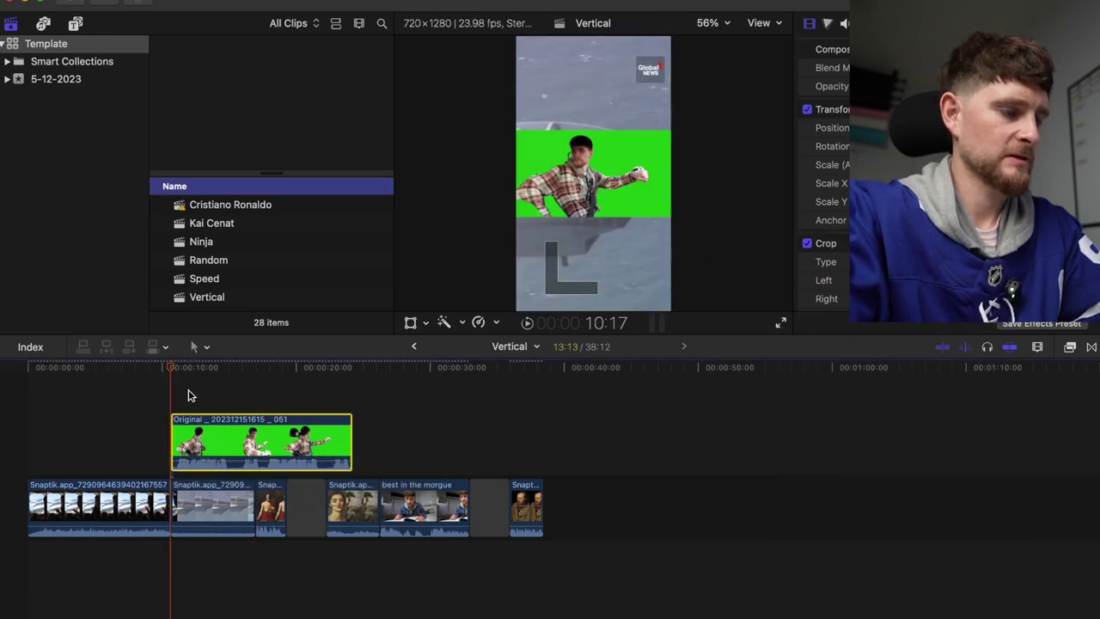
Slow the second fighter-jet clip to 47% to match the intro's length and set its video quality to Optical Flow.
left_click(213, 516)
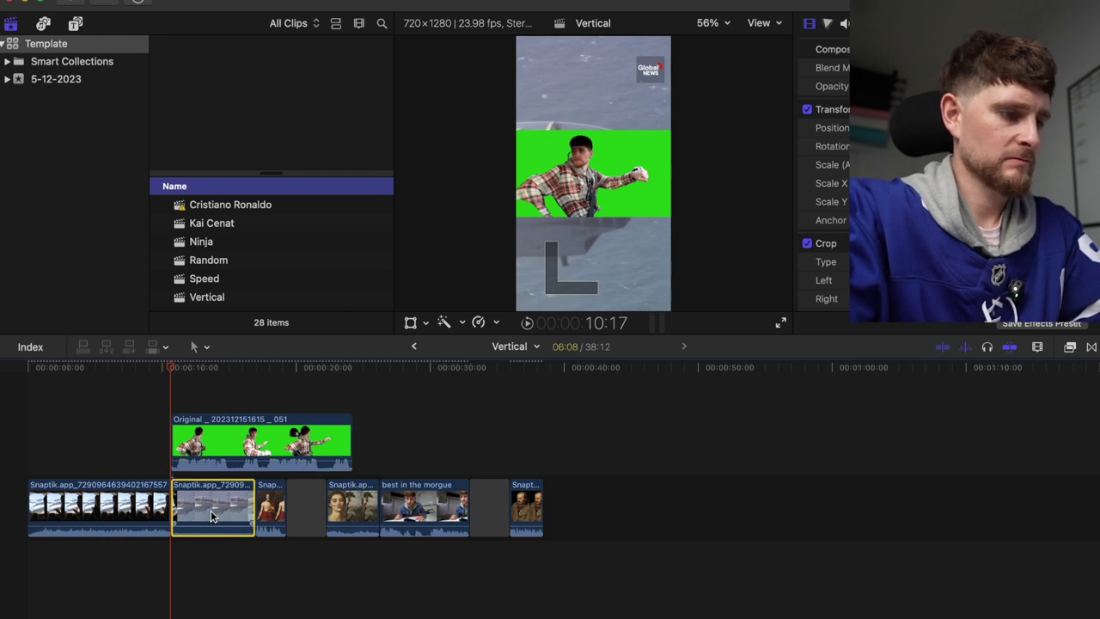
key("super+r")
left_click_drag(250, 472, 351, 472)
left_click(219, 367)
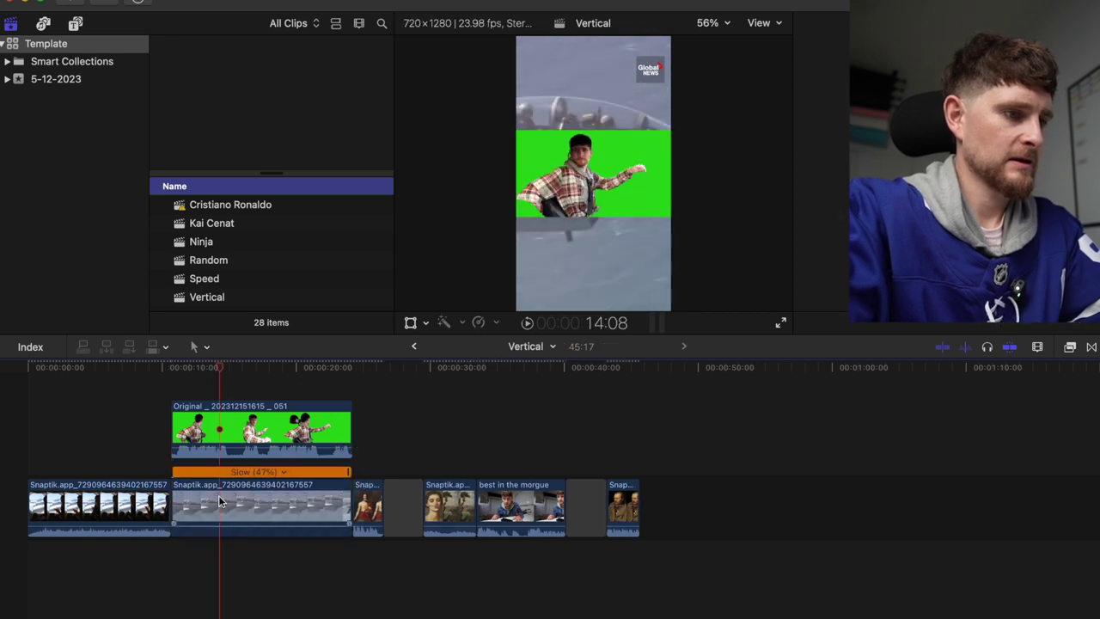
left_click(495, 323)
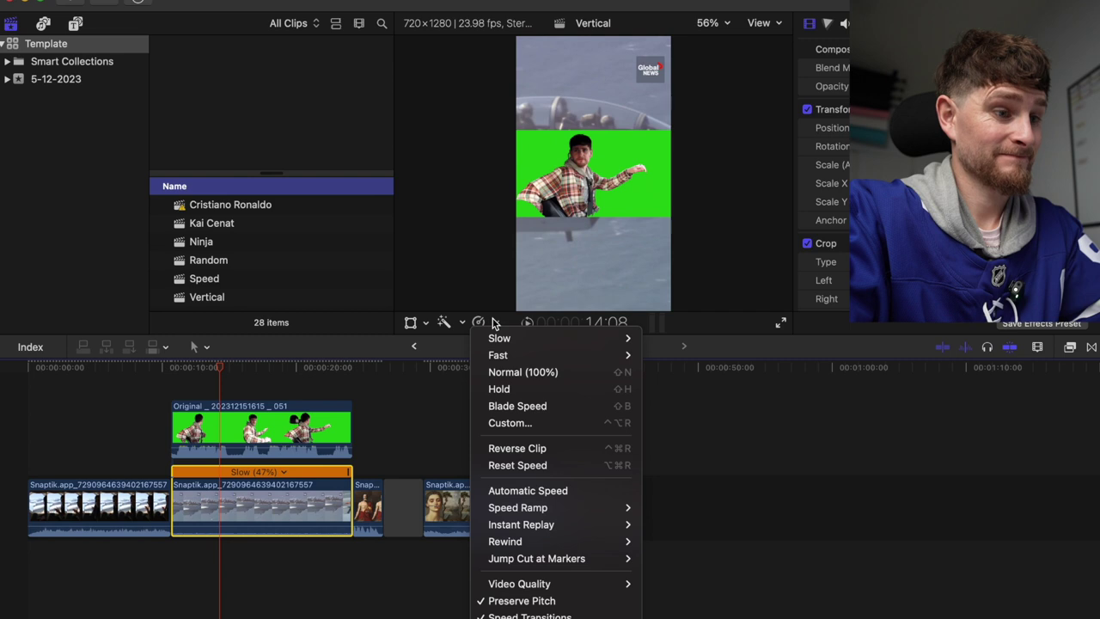
mouse_move(524, 584)
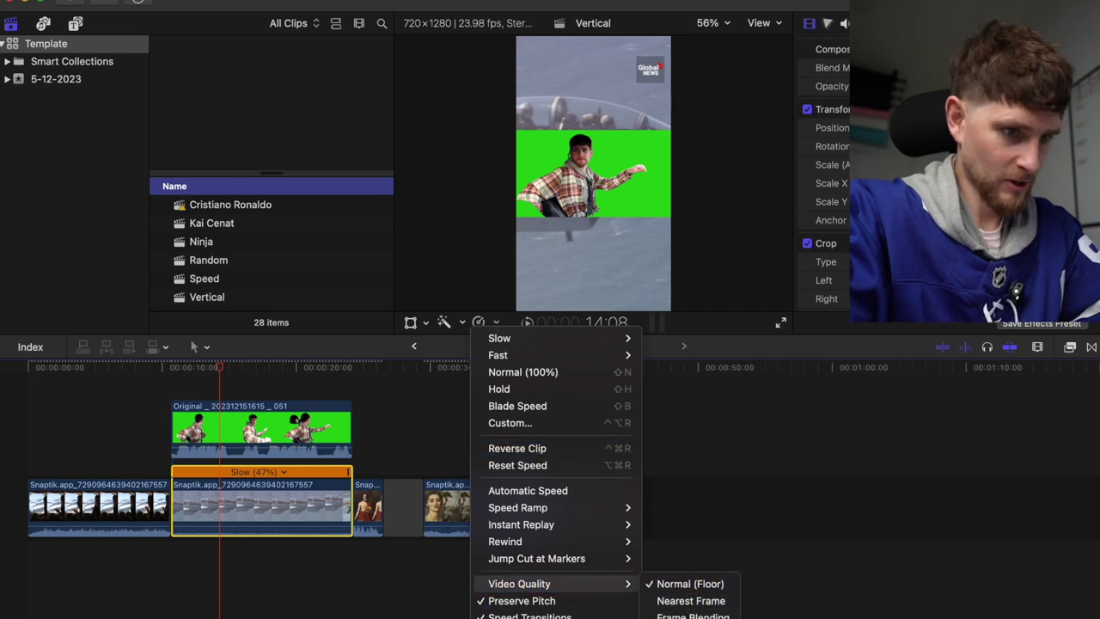
left_click(688, 617)
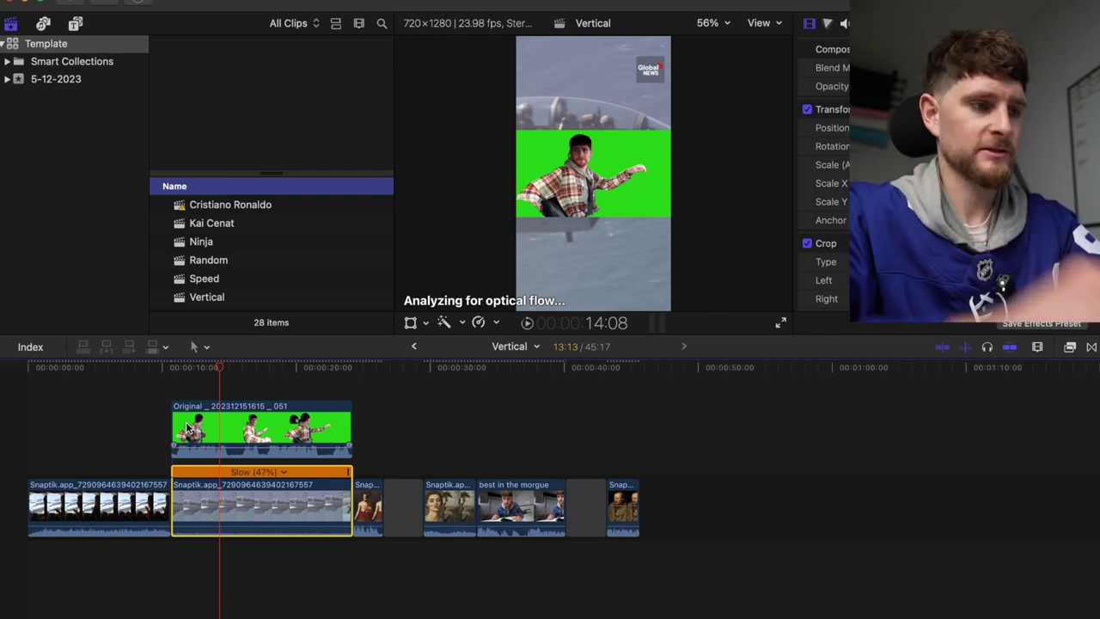
Apply the Green Screen Keyer effect from Masks and Keying to the connected intro clip.
left_click(215, 420)
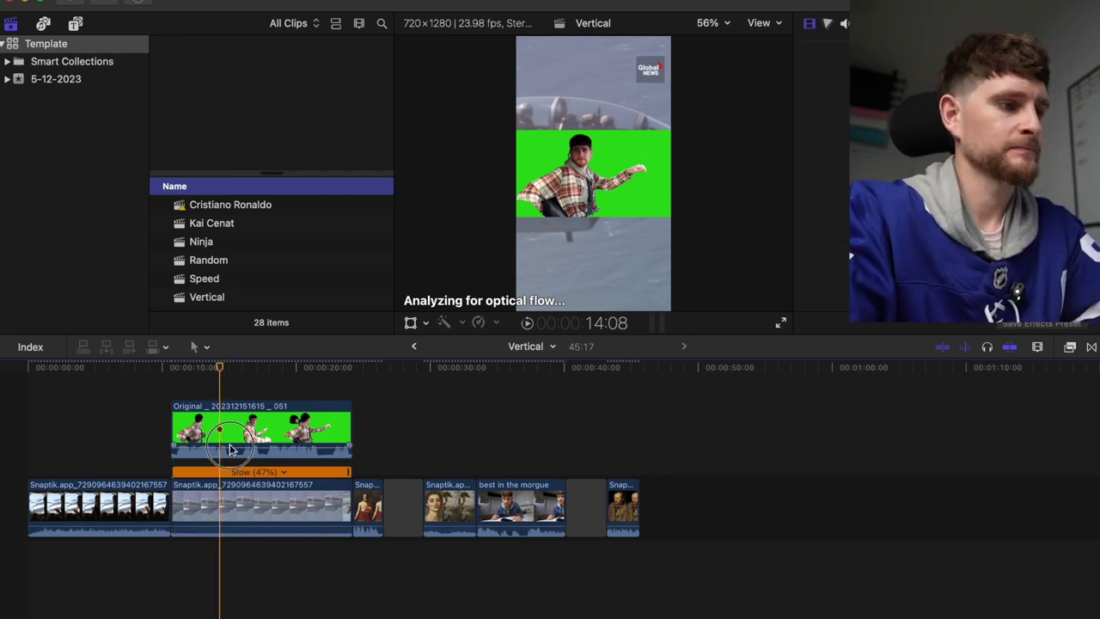
left_click(1070, 348)
scroll(855, 565, "down", 5)
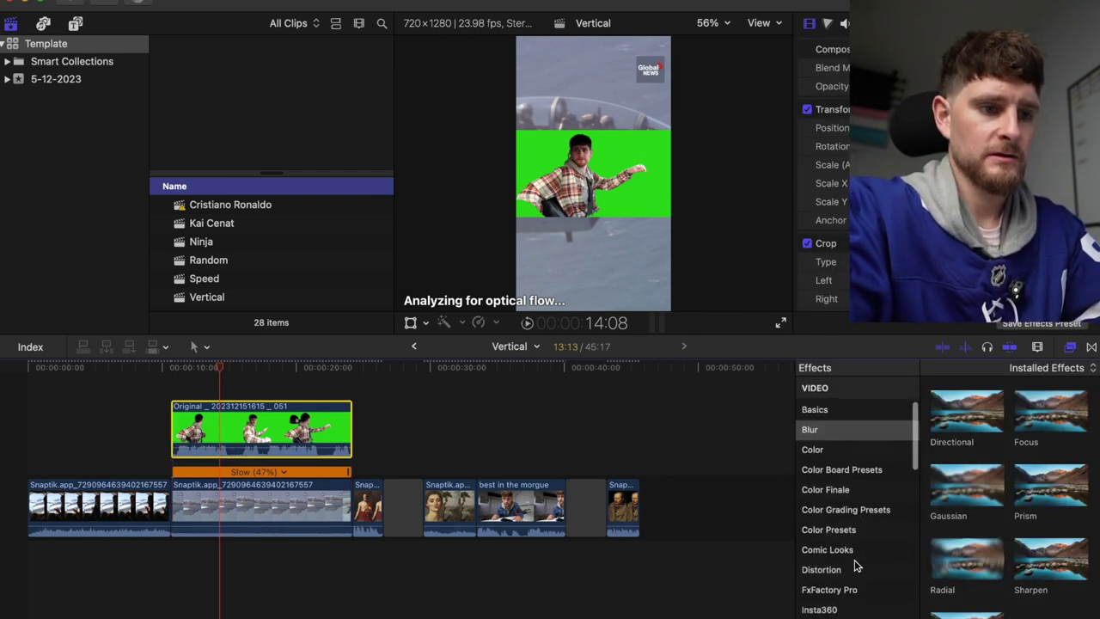
left_click(852, 561)
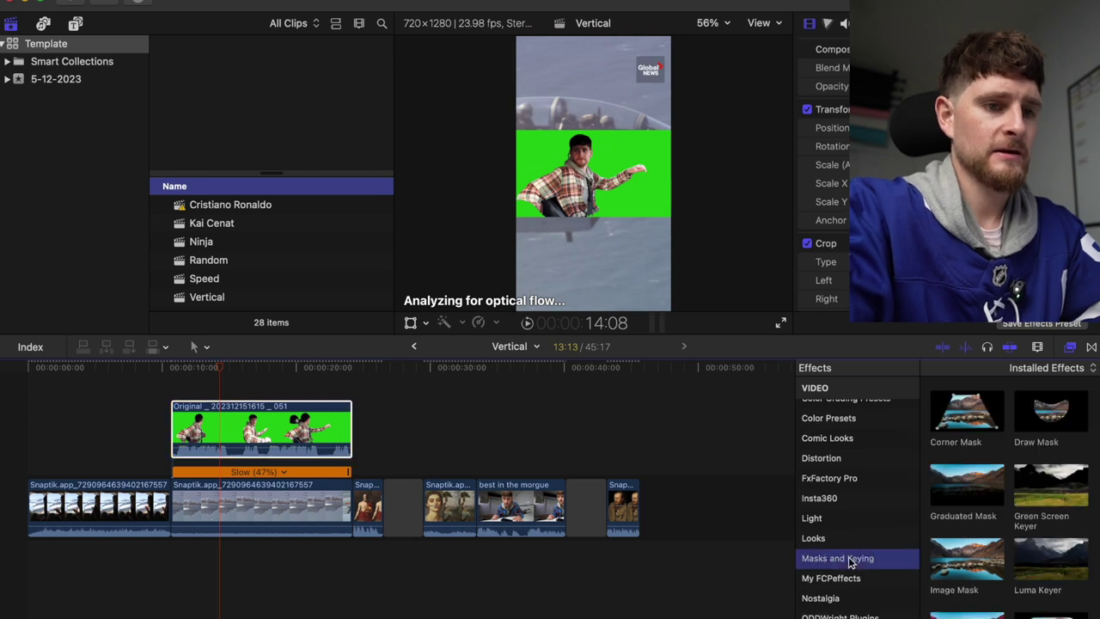
left_click_drag(1039, 495, 259, 431)
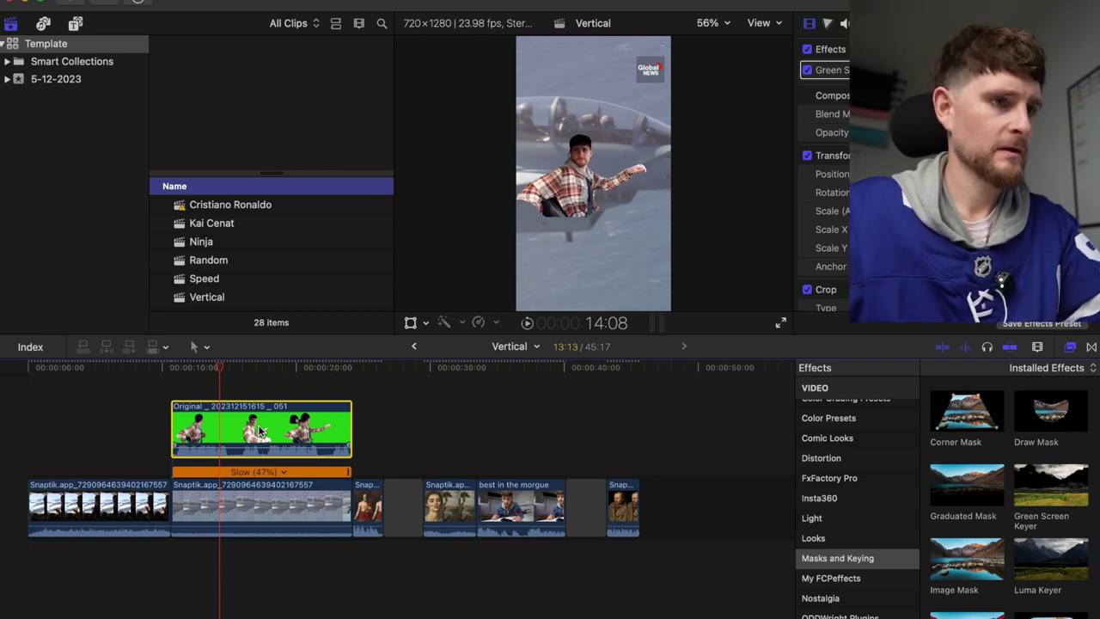
Transform the keyed intro by moving it up over the jet's cockpit and scaling it down.
left_click(412, 322)
left_click_drag(592, 174, 622, 116)
left_click_drag(699, 160, 678, 149)
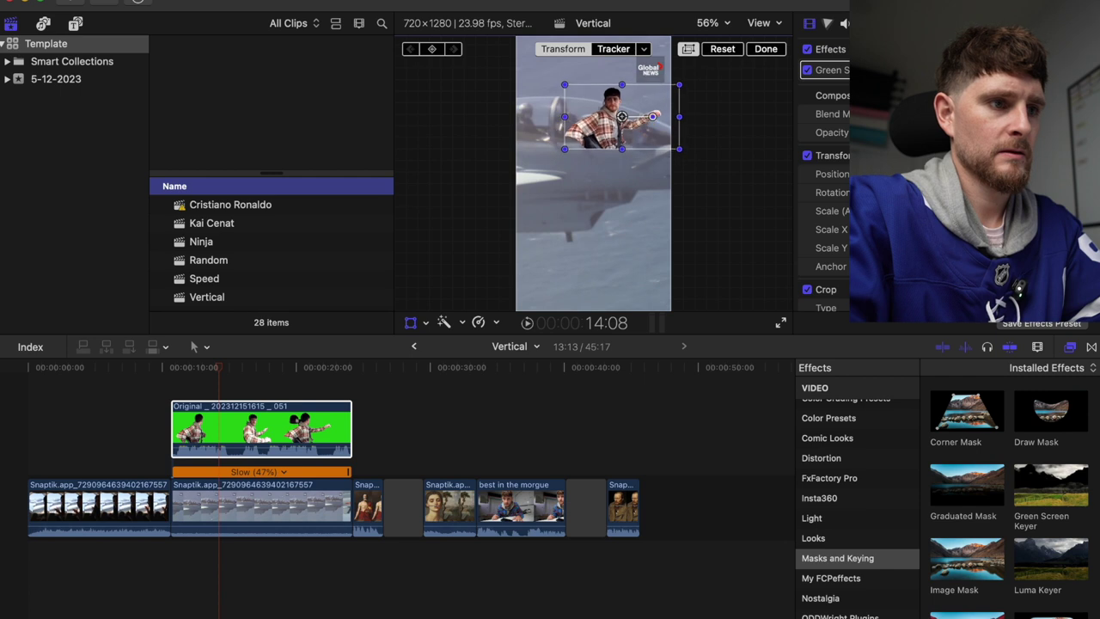
Add an object tracker over the jet's cockpit area, reduce its height, and analyze the jet's movement for the keyed intro.
left_click(616, 49)
left_click_drag(576, 226, 607, 136)
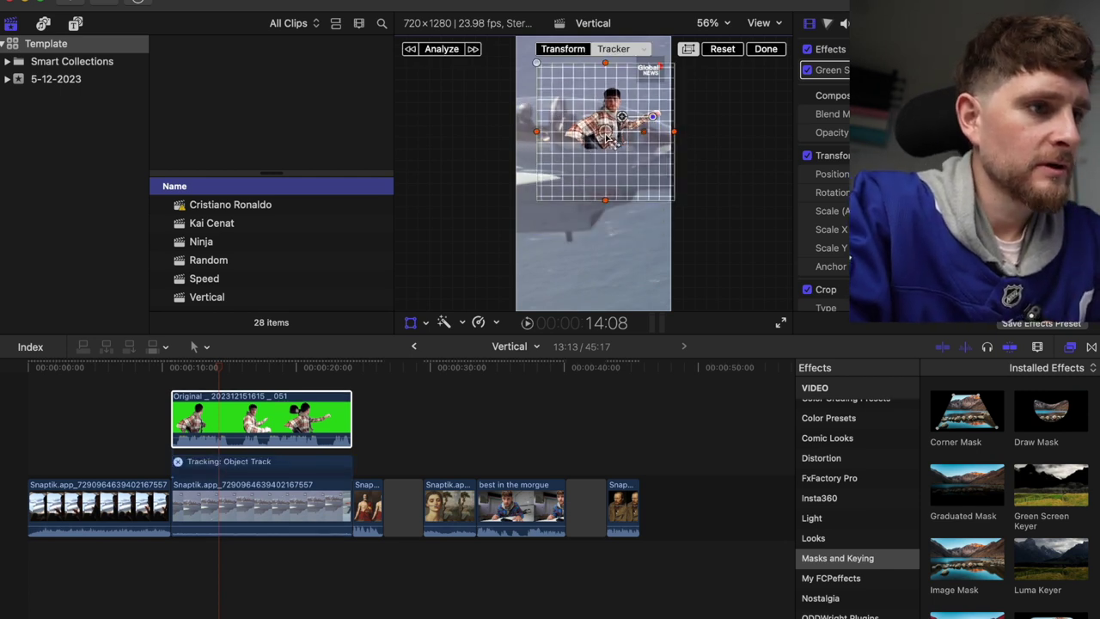
left_click_drag(605, 200, 603, 175)
left_click(441, 49)
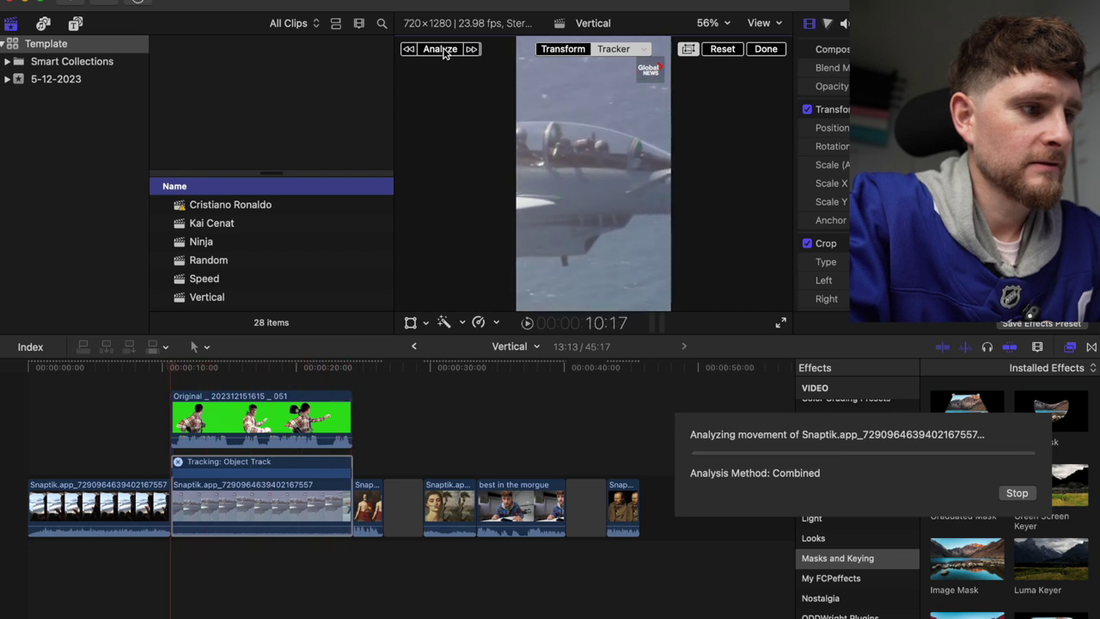
Play back the tracked composite to check how the keyed man follows the jet.
key("space")
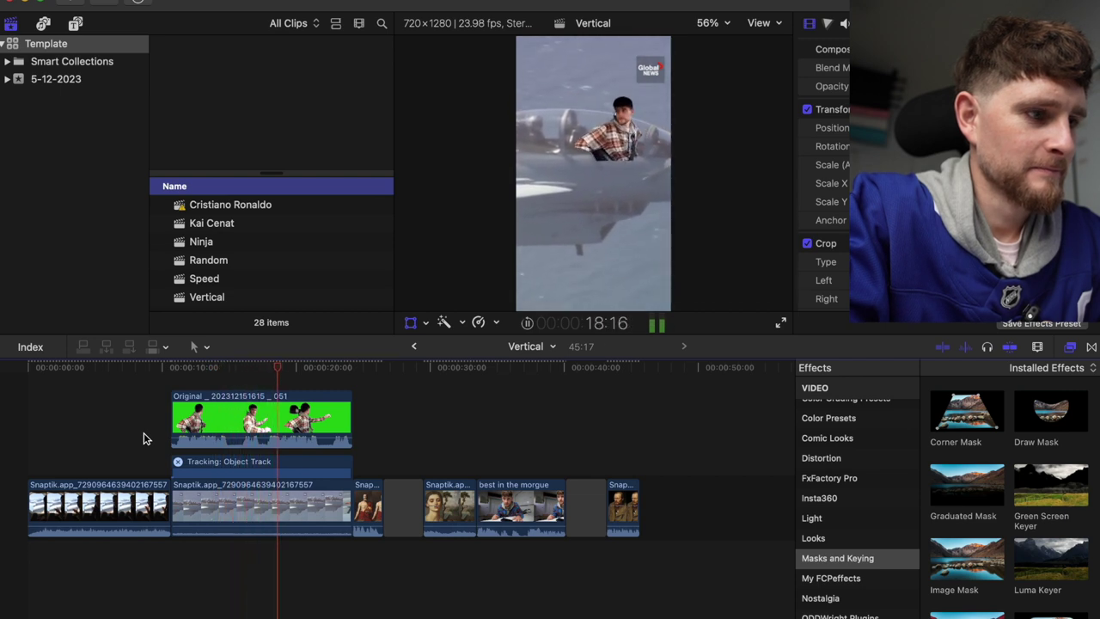
key("space")
left_click(245, 369)
key("space")
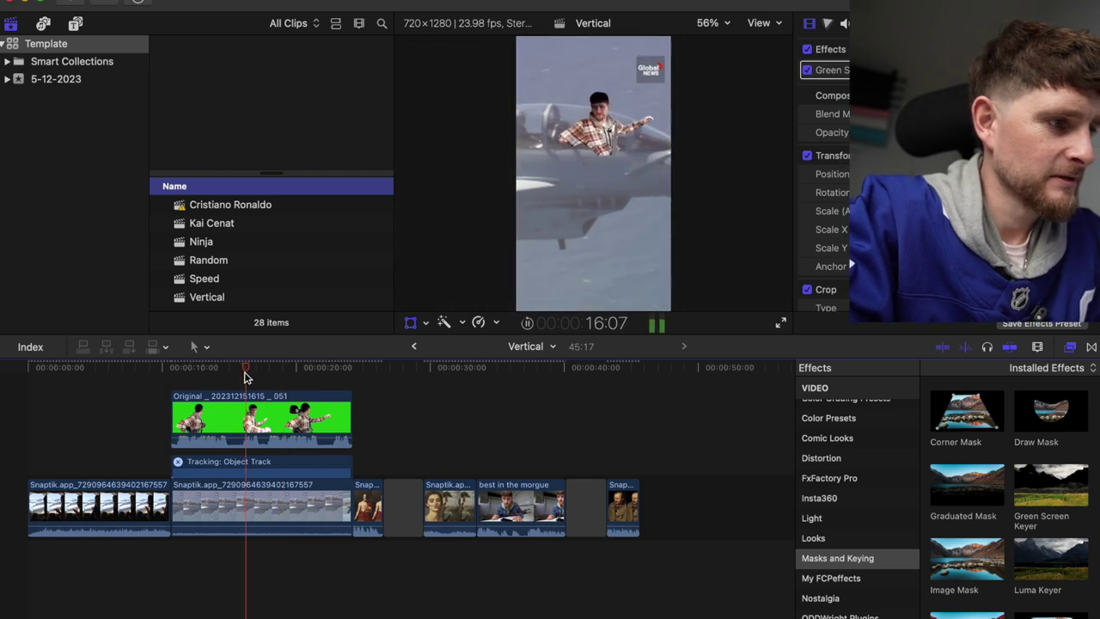
Cut the intro and jet clips at 17:08, delete their remaining parts, and insert a gap there.
key("space")
key("Right")
key("shift+super+b")
left_click(280, 514)
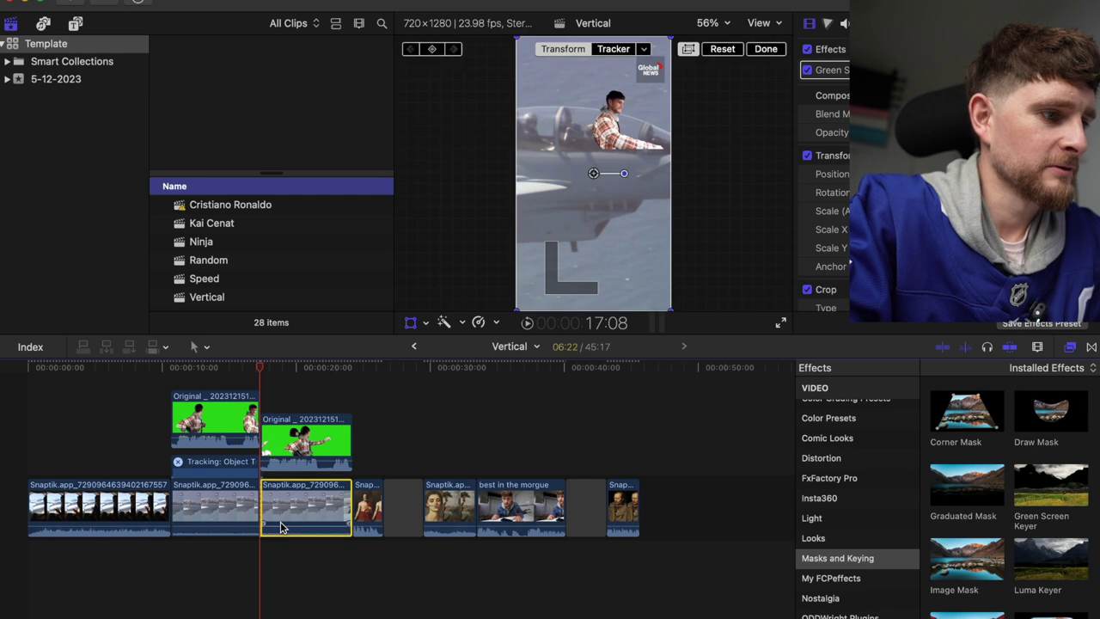
key("BackSpace")
key("alt+w")
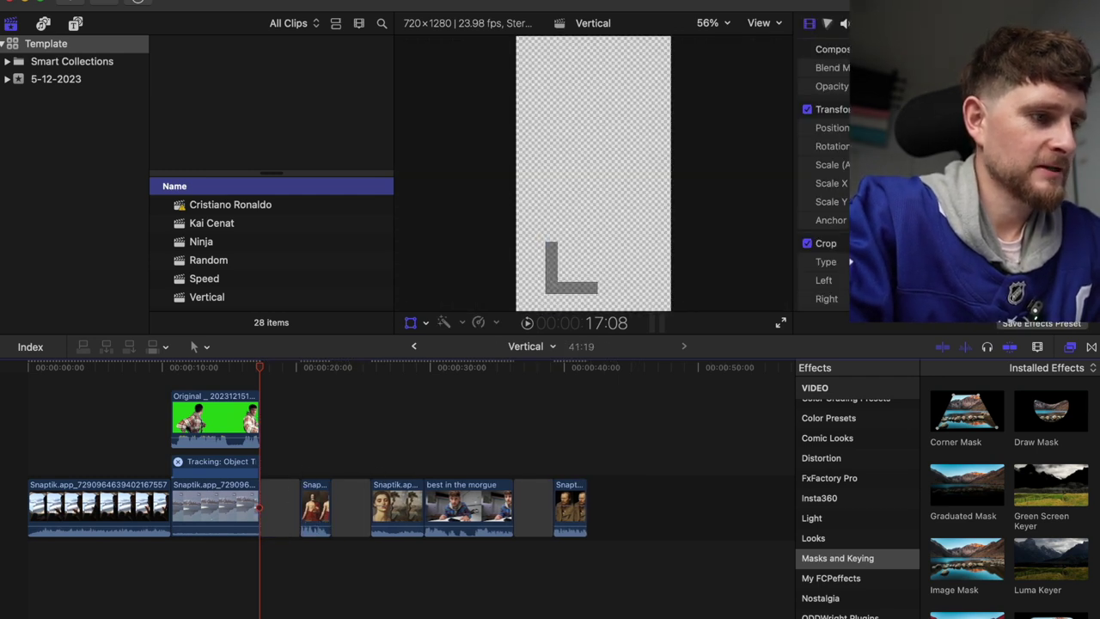
Look through the edited clips folder in Google Drive in Safari, then return to the Vertical project in Final Cut Pro.
key("super+Tab")
key("super+Tab")
key("super+Tab")
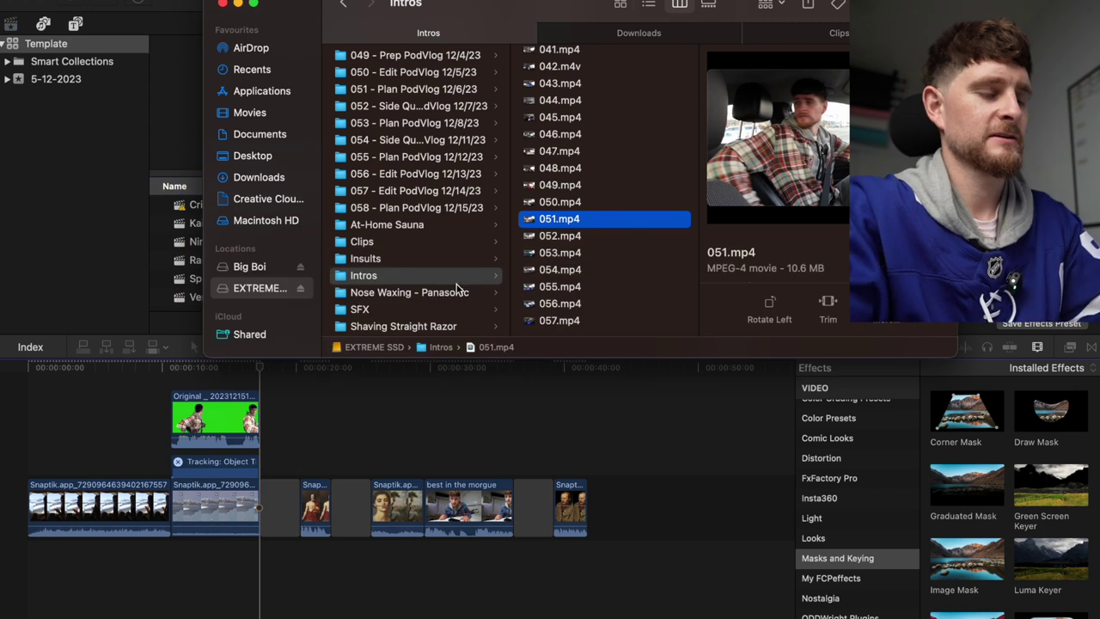
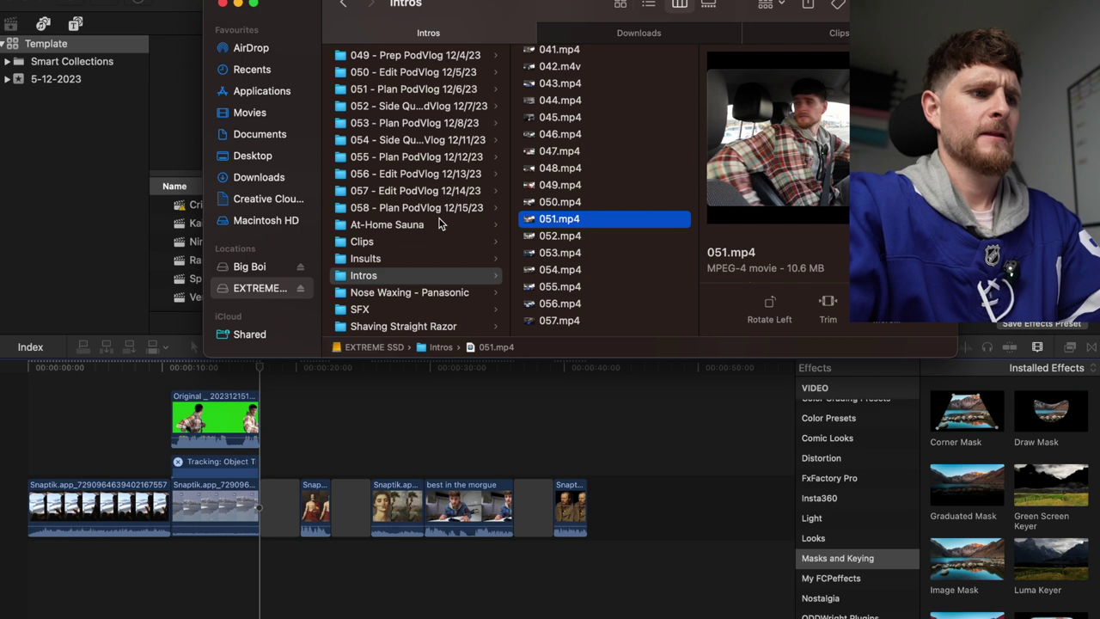
key("super+Tab")
key("super+Tab")
key("super+Tab")
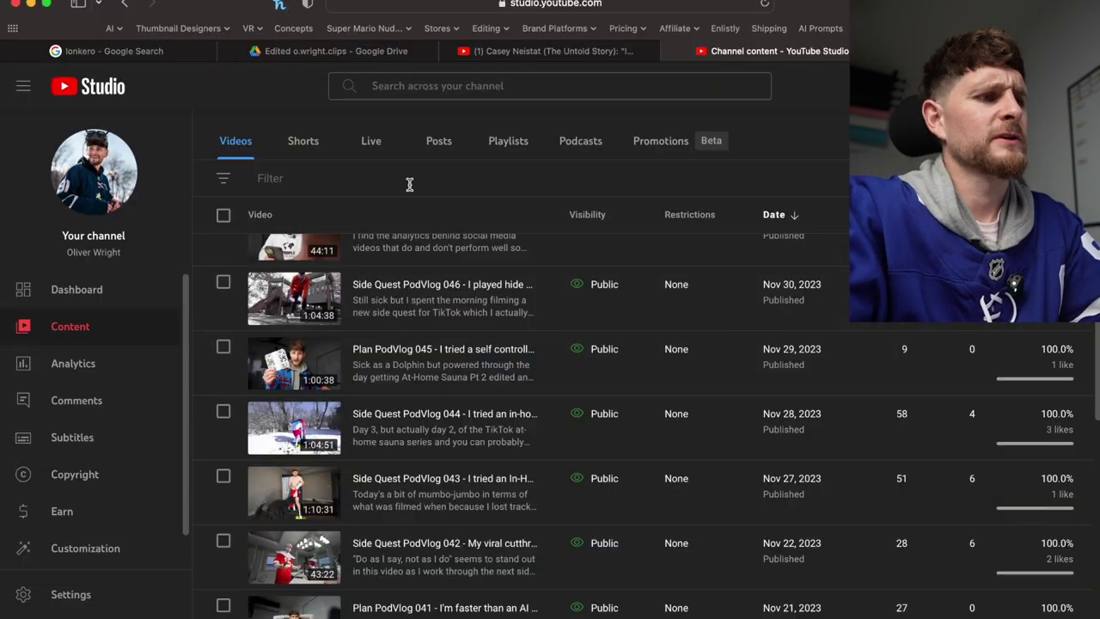
left_click(344, 50)
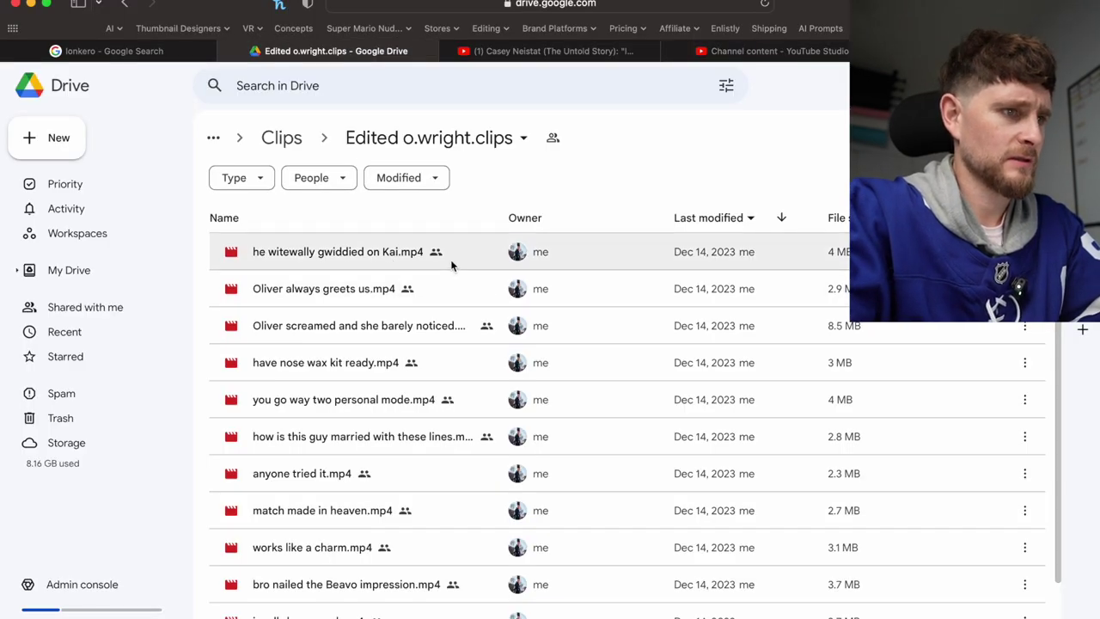
scroll(455, 293, "down", 2)
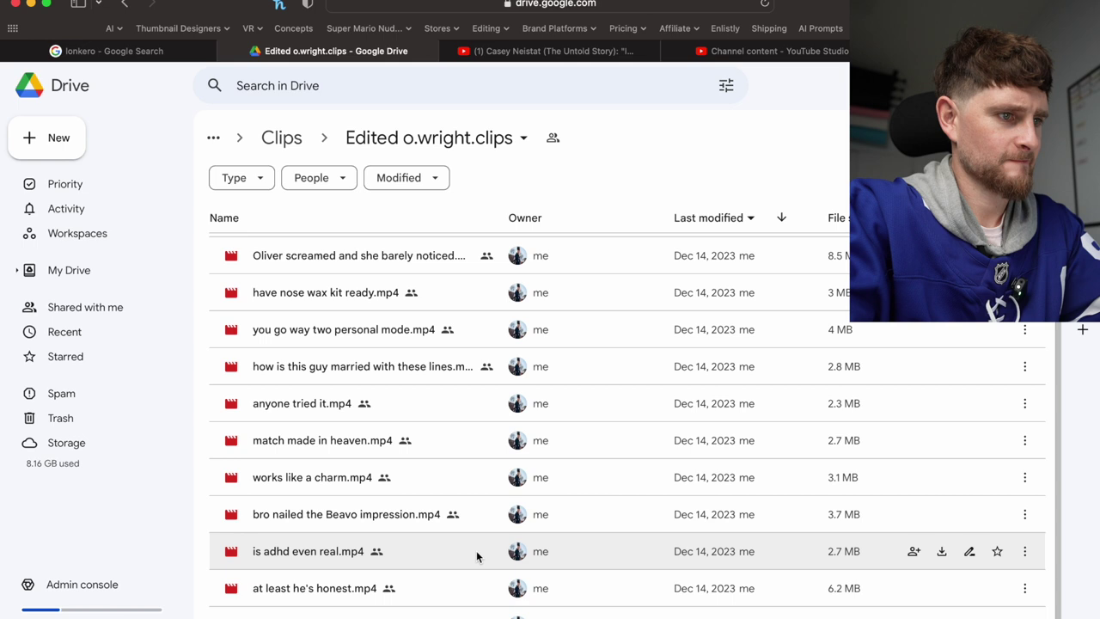
key("super+Tab")
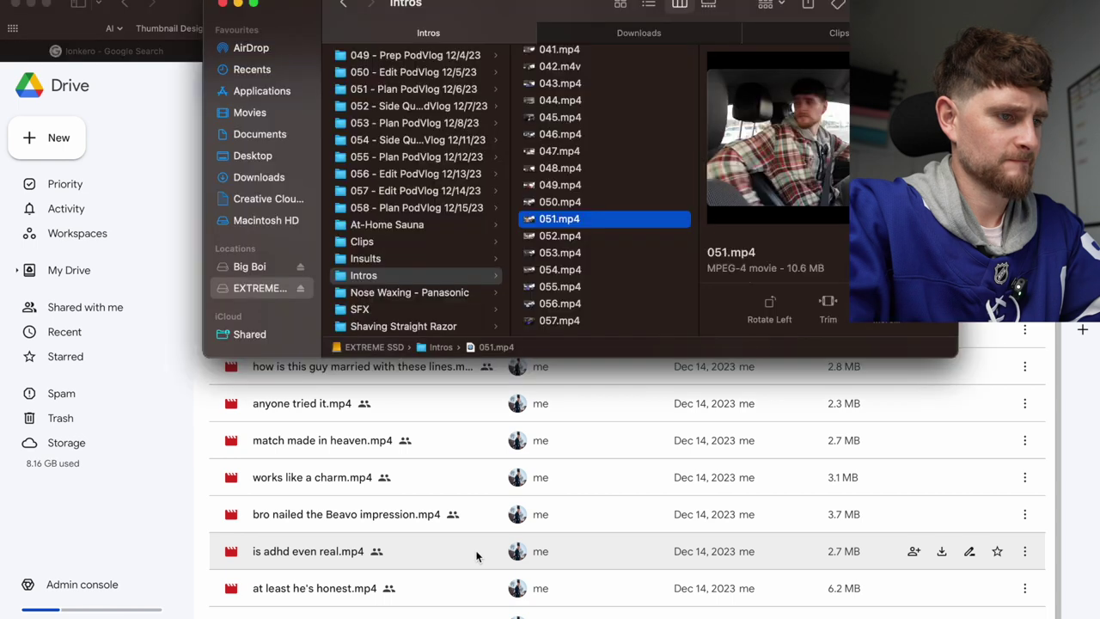
key("super+Tab")
key("super+Tab")
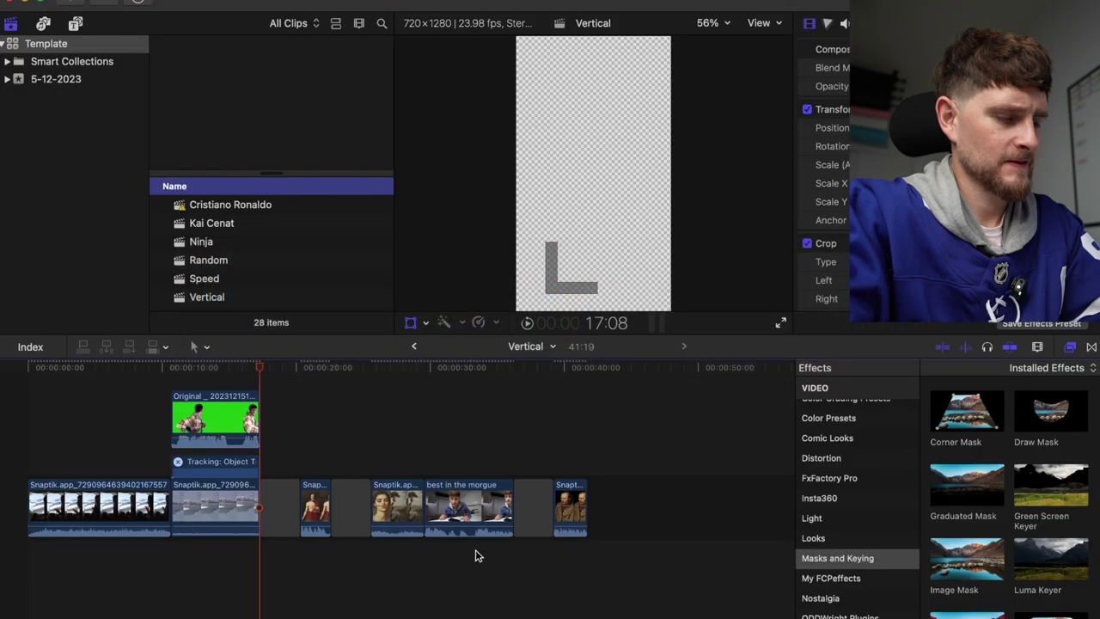
Move the red-robed portrait clip to directly after the "best in the morgue" clip in the Vertical timeline.
left_click_drag(392, 466, 390, 517)
left_click(101, 462)
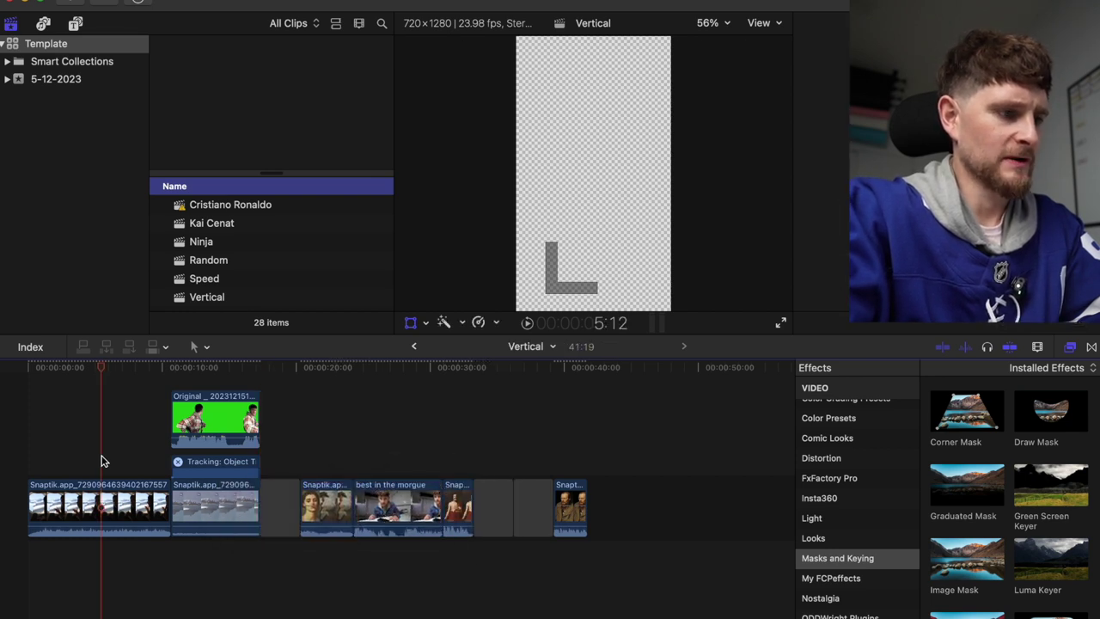
key("r")
left_click_drag(31, 507, 262, 500)
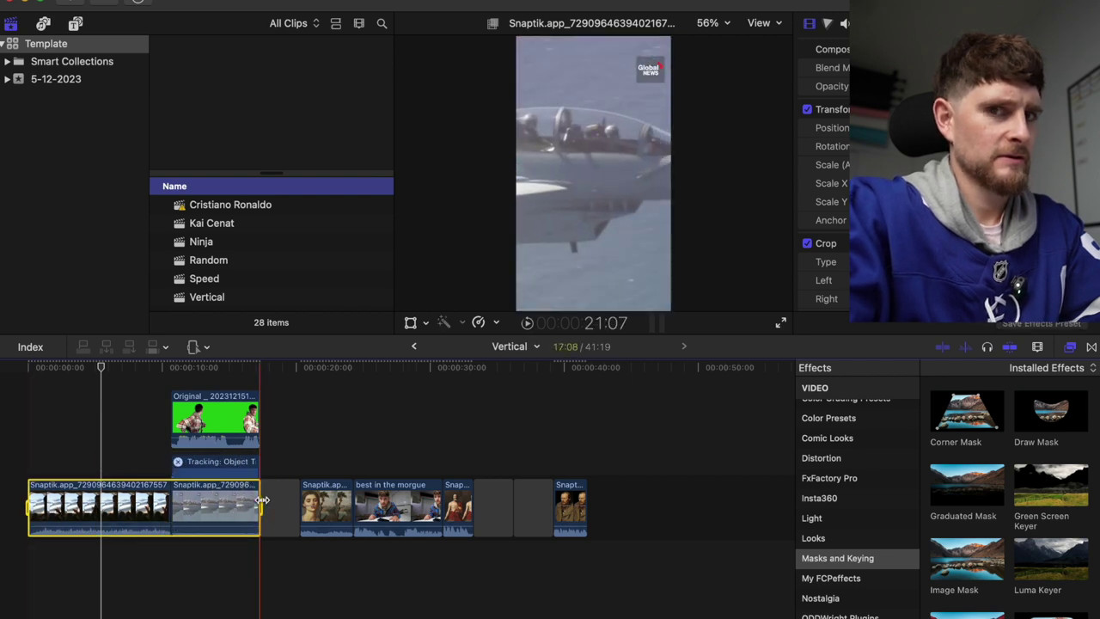
key("super+e")
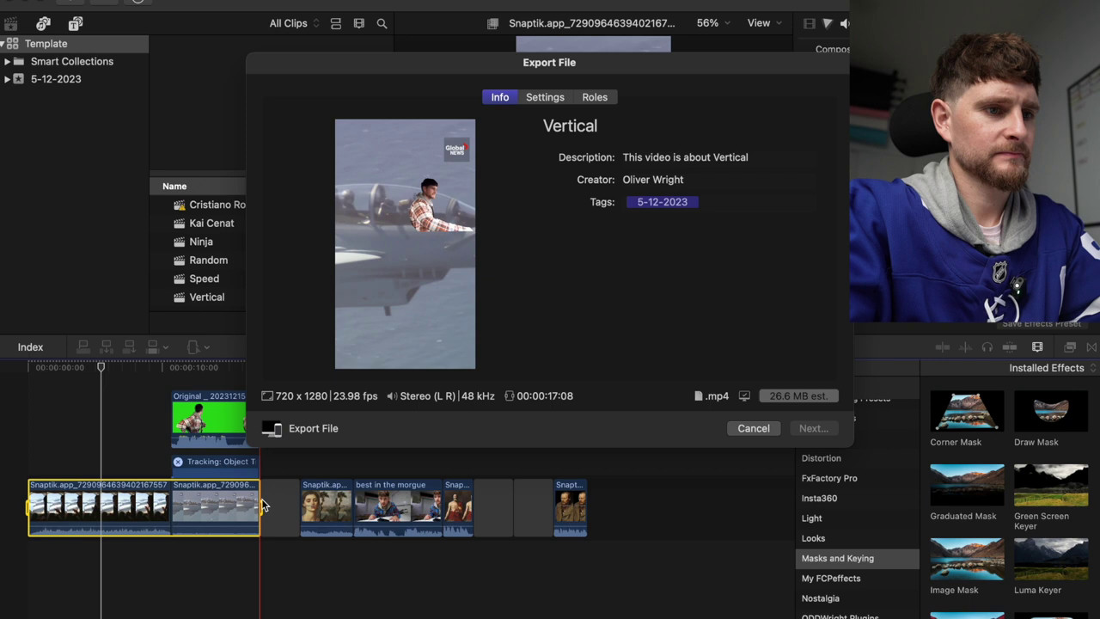
key("Return")
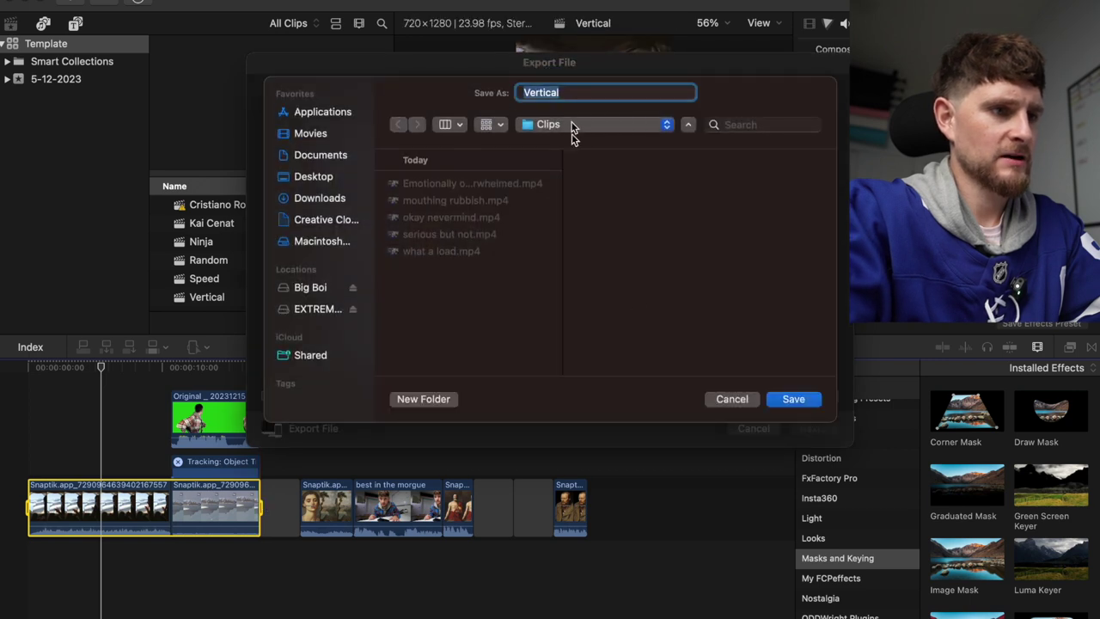
left_click(731, 399)
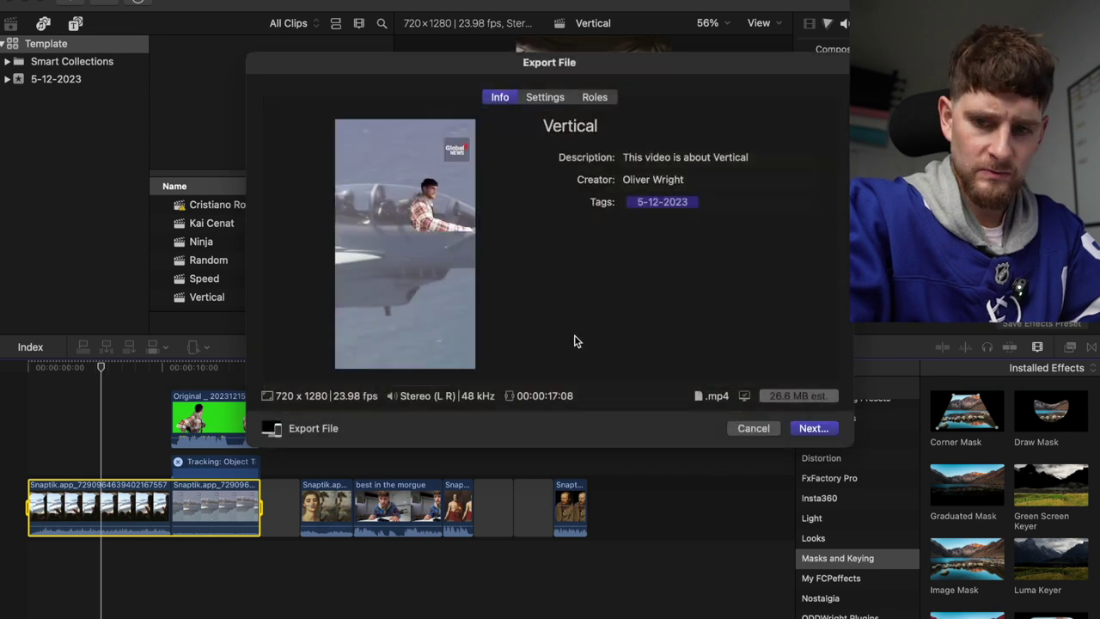
Switch to Finder and open the Stock Template folder inside Stock Clips on the EXTREME SSD drive.
key("super+Tab")
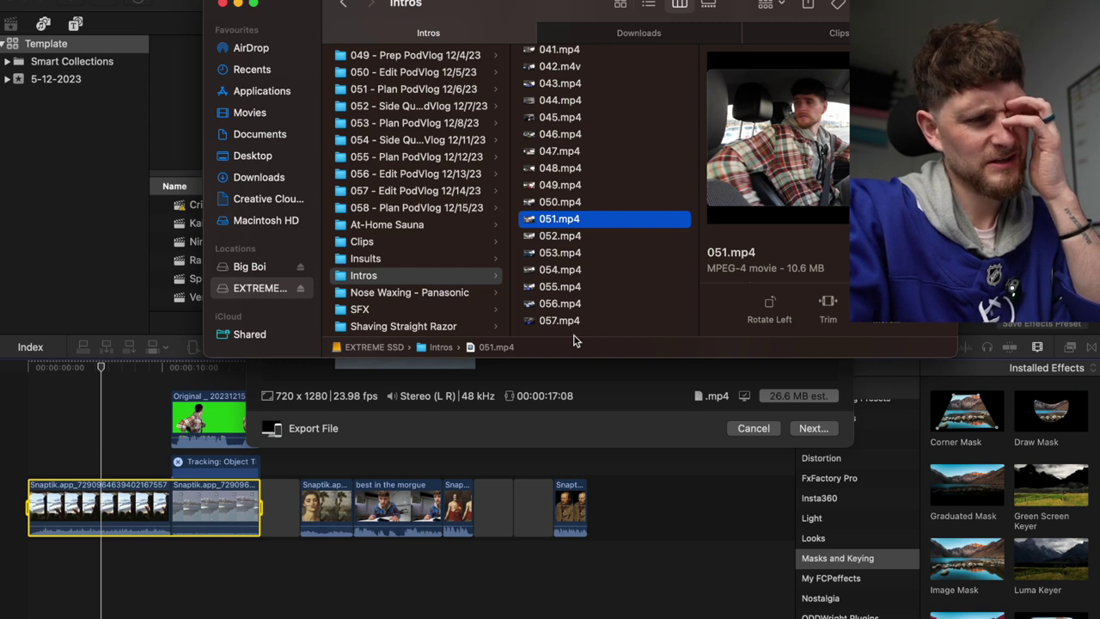
left_click(409, 246)
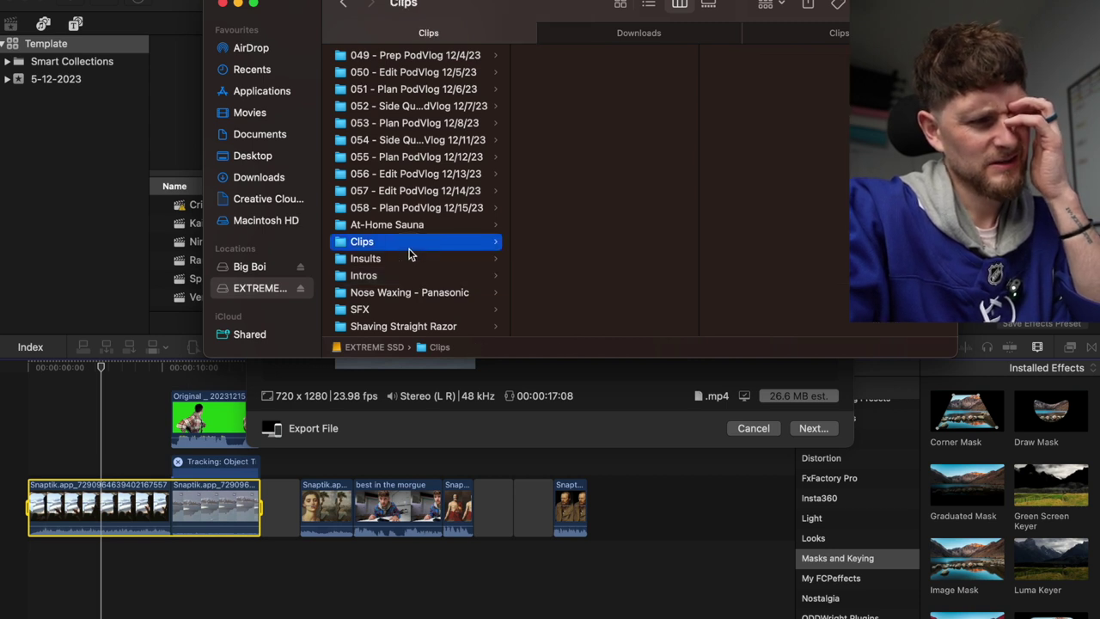
scroll(411, 256, "down", 2)
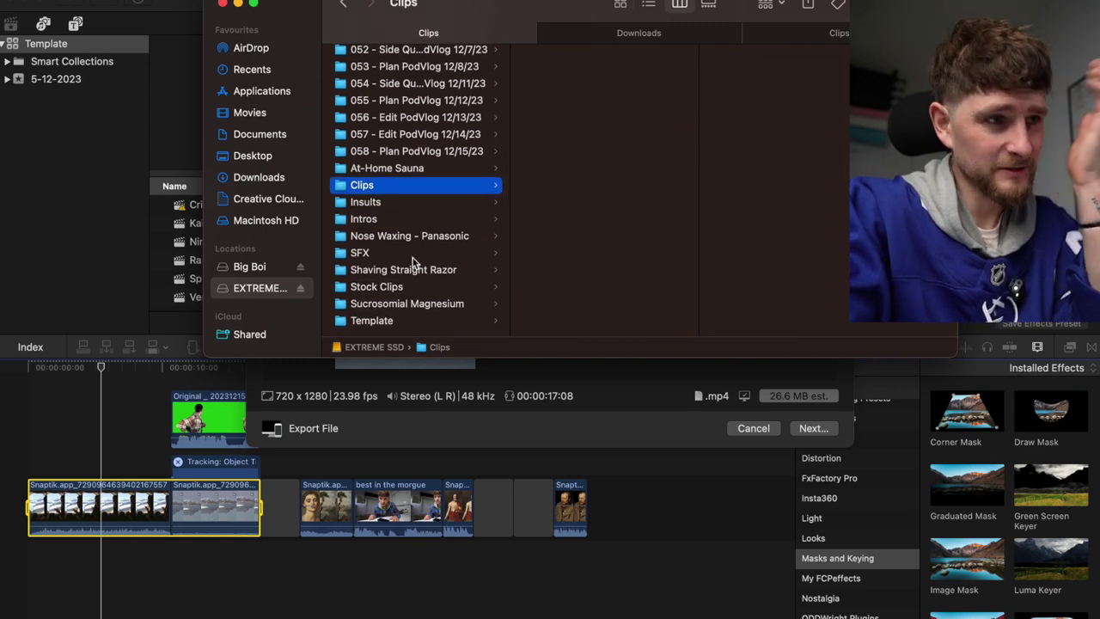
left_click(401, 290)
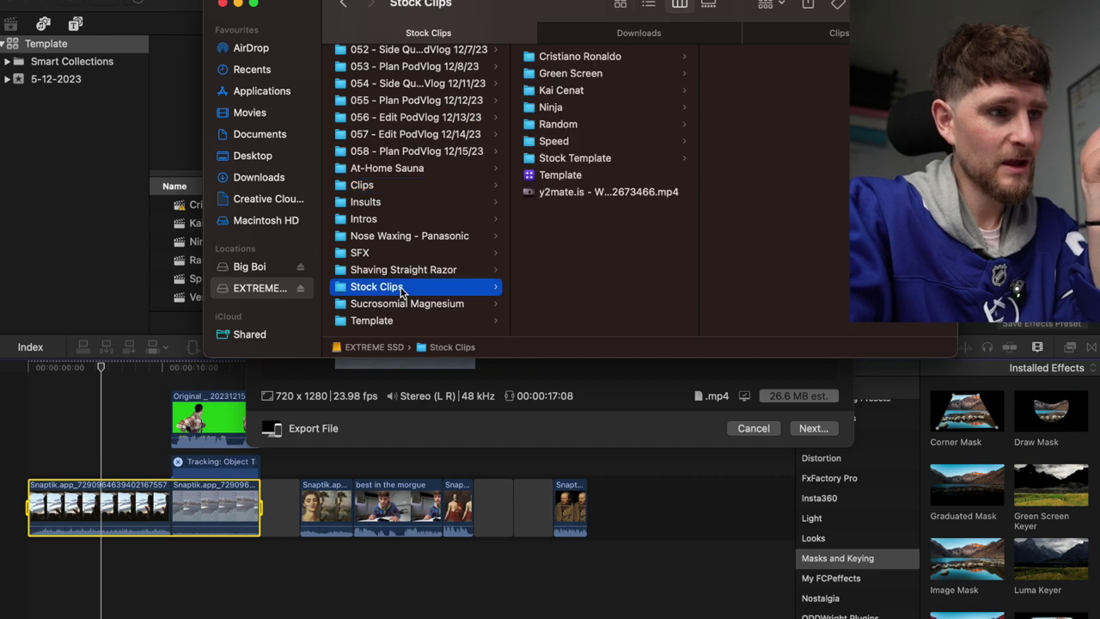
left_click(588, 161)
left_click(759, 57)
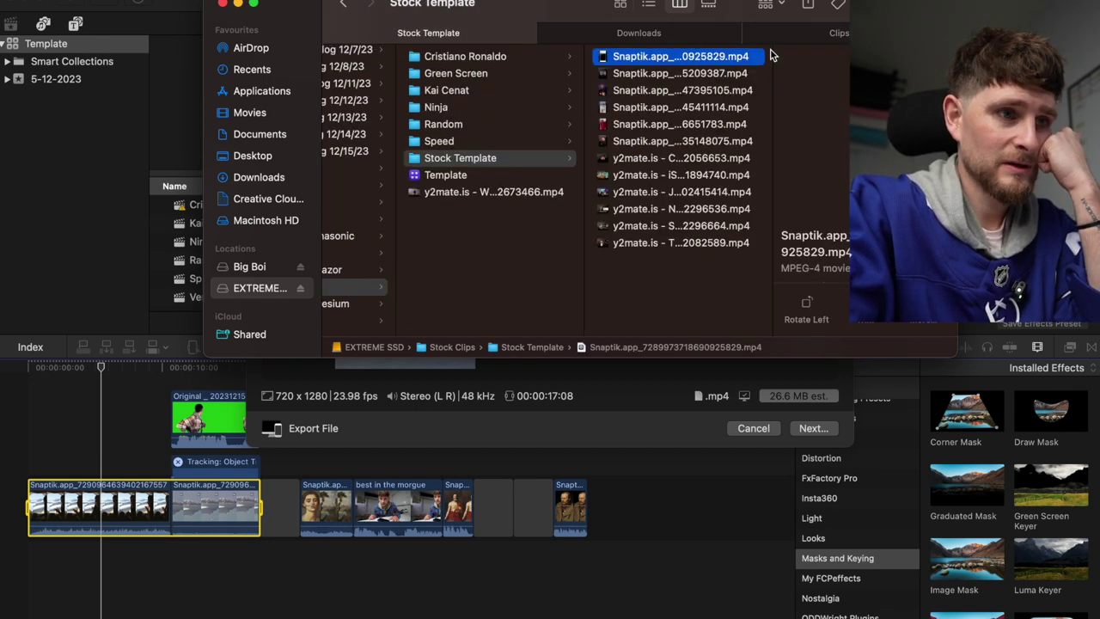
Preview the video files in the Stock Template folder one after another.
key("space")
key("Down")
key("Down")
key("Down")
key("Down")
key("Down")
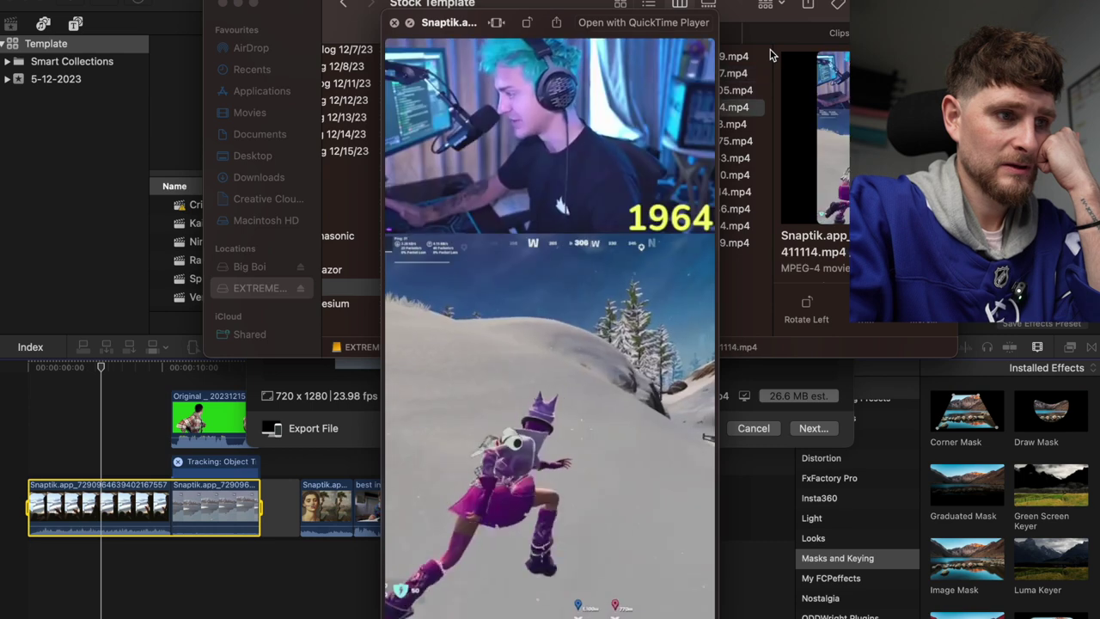
key("Down")
key("Down")
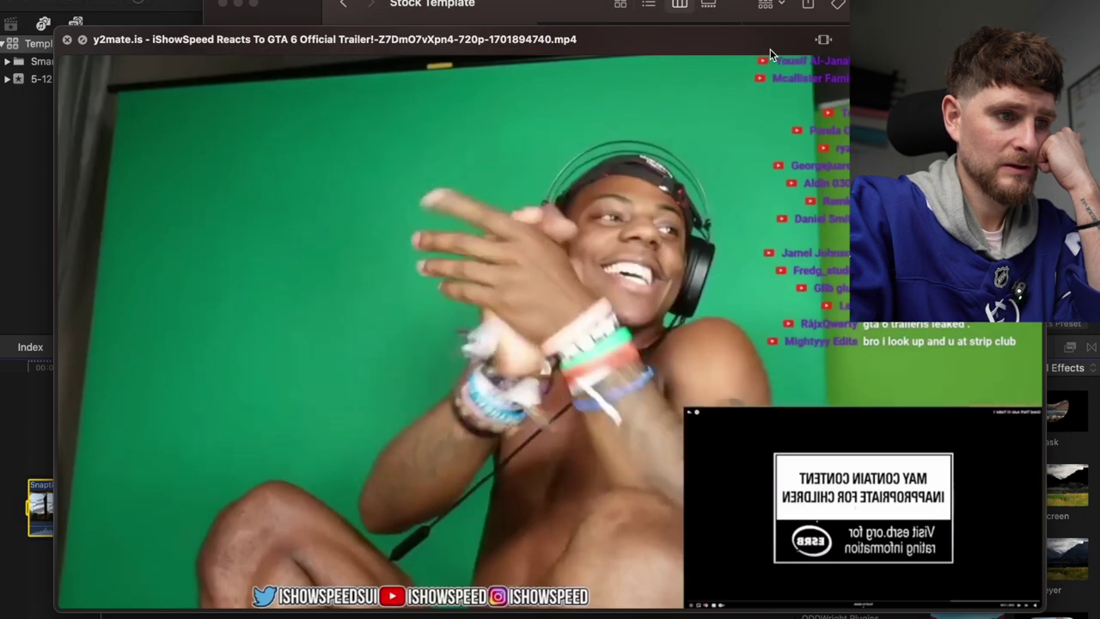
key("space")
key("Down")
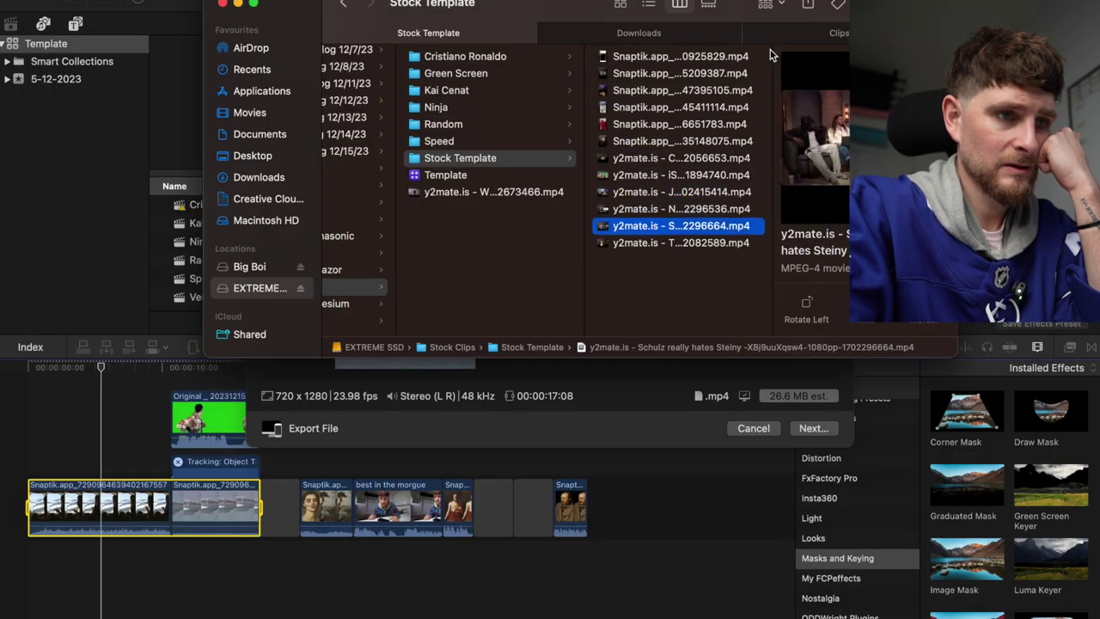
key("Down")
Go back from the Stock Template videos and show the contents of the neighbouring Green Screen folder.
key("Left")
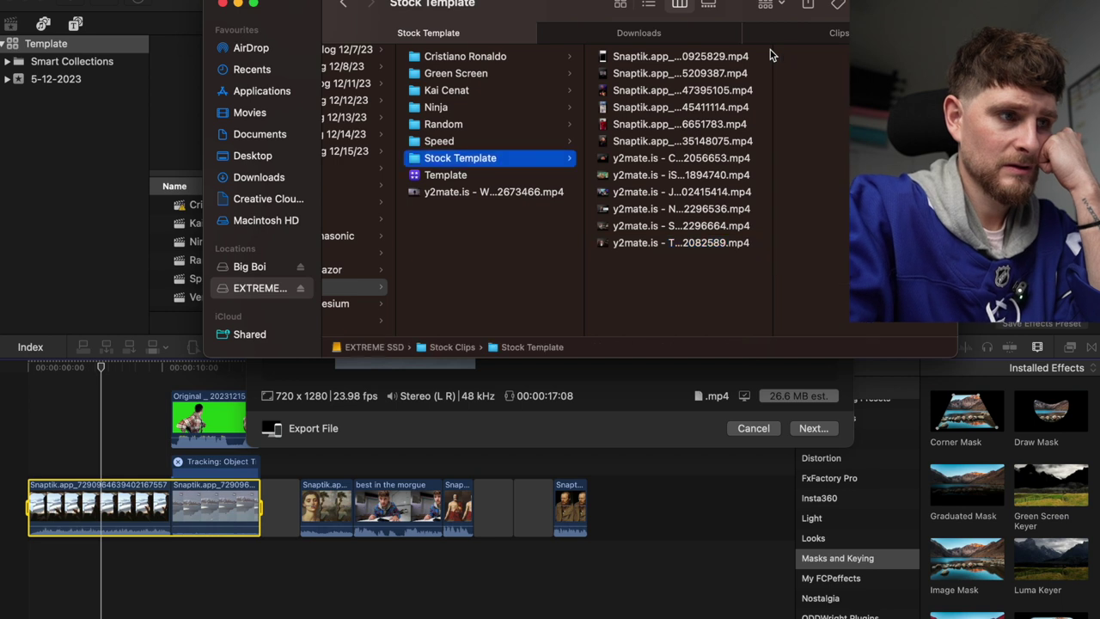
key("Up")
key("Up")
key("Up")
key("Up")
key("Up")
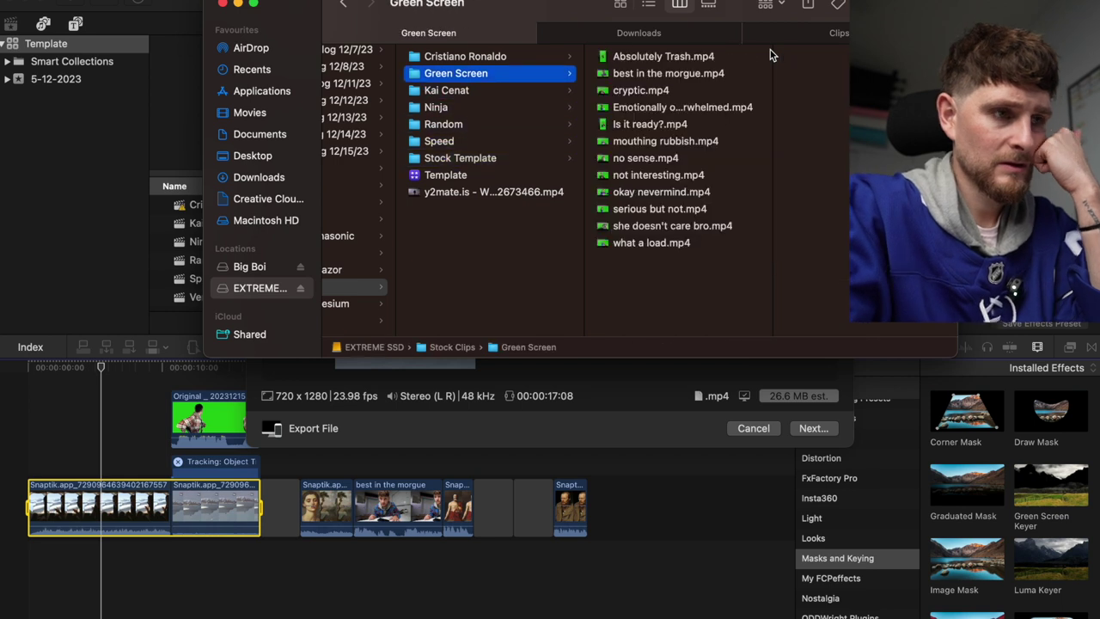
Switch to CapCut, dismiss the request to link missing media, and examine the start of the project's timeline.
key("super+Tab")
key("super+Tab")
key("super+Tab")
key("super+Tab")
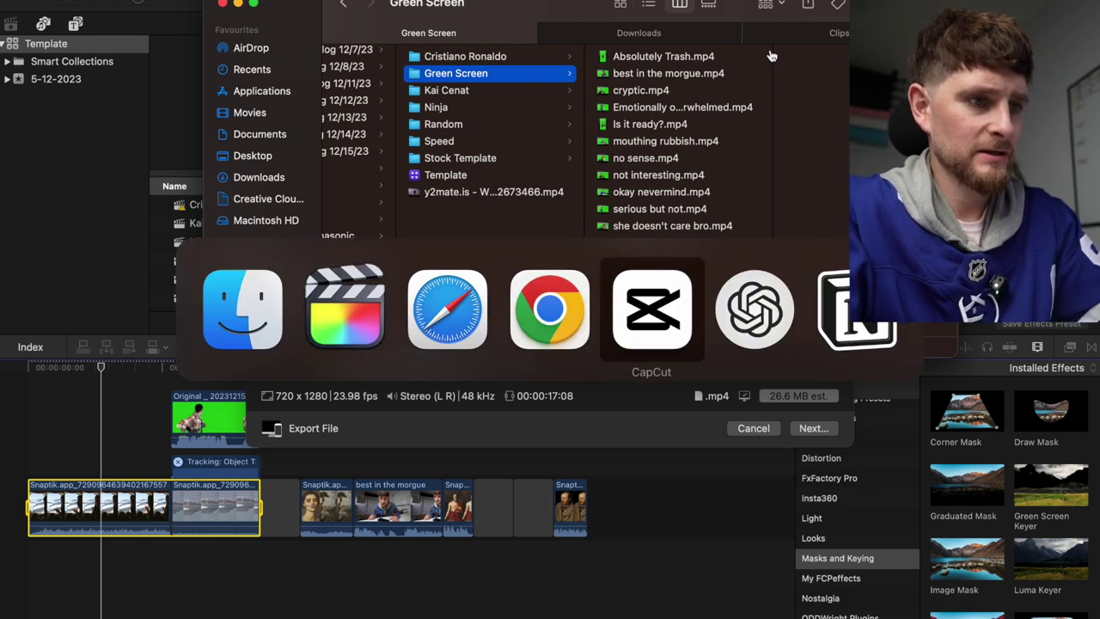
left_click(487, 327)
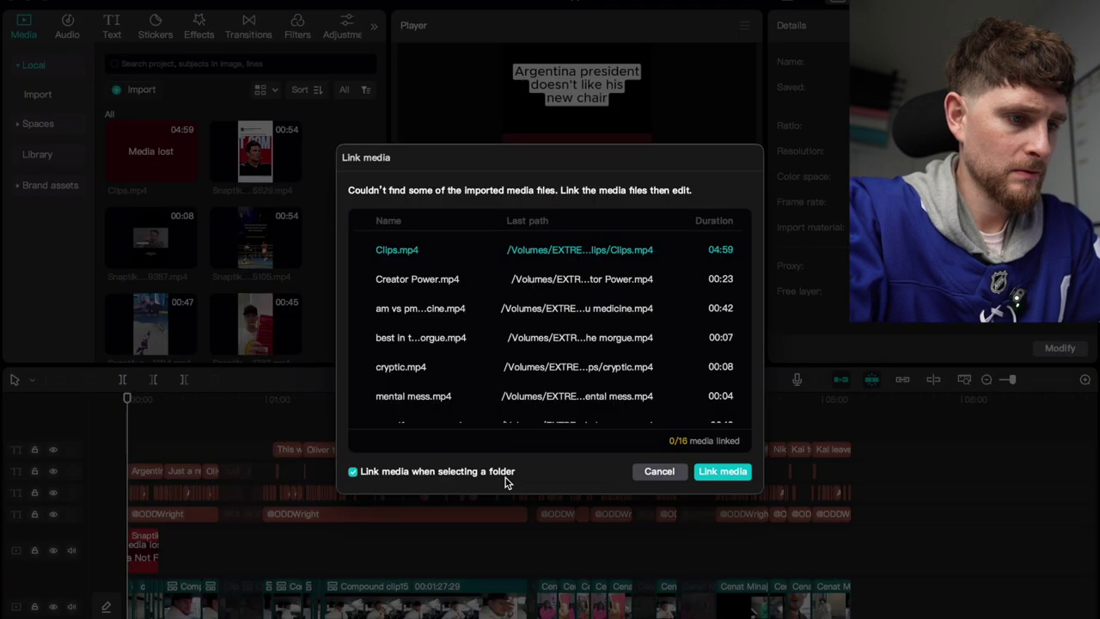
left_click(653, 471)
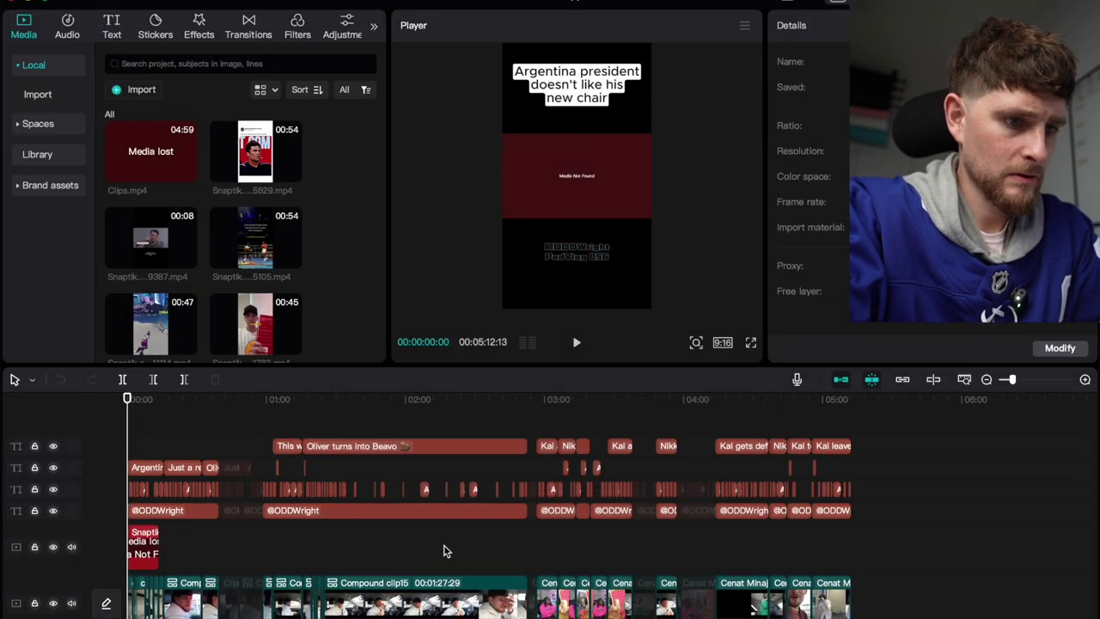
key("super+equal")
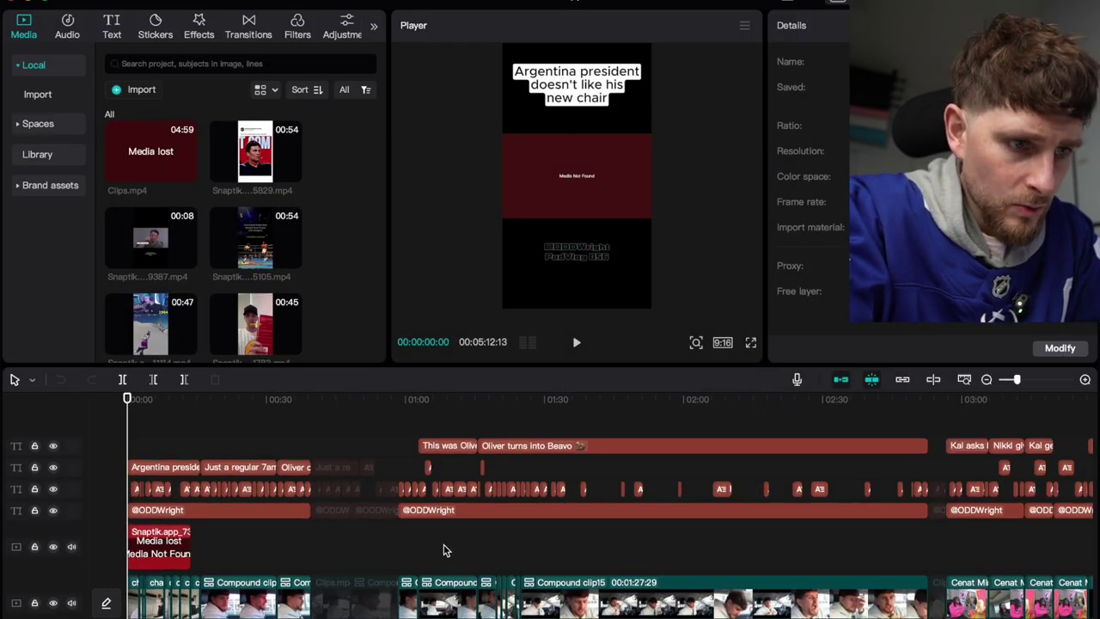
scroll(645, 579, "down", 2)
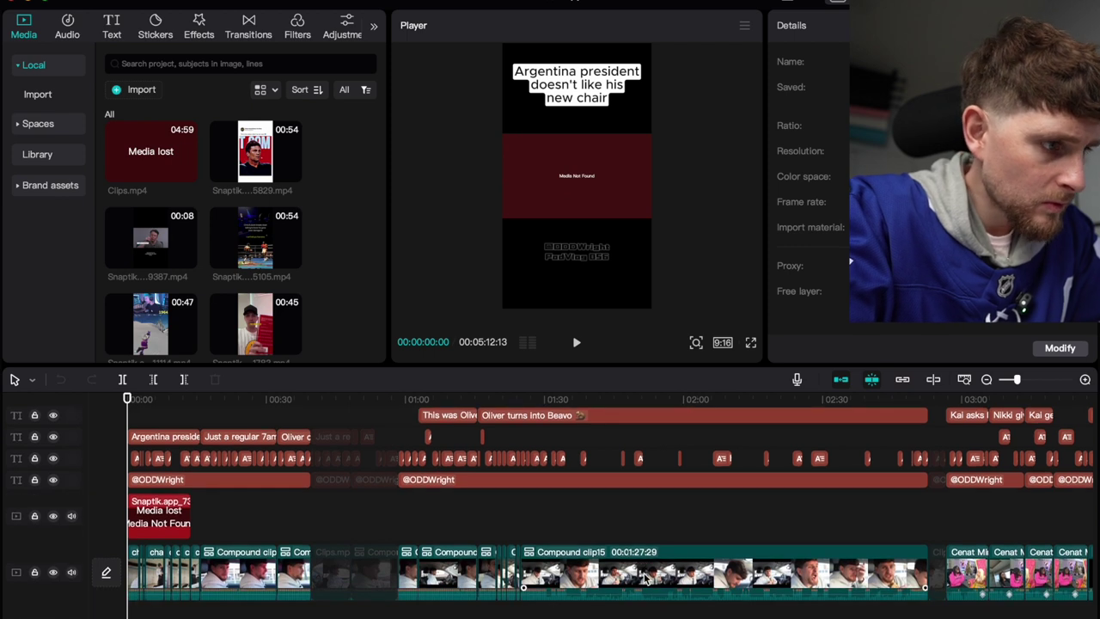
key("super+equal")
key("super+equal")
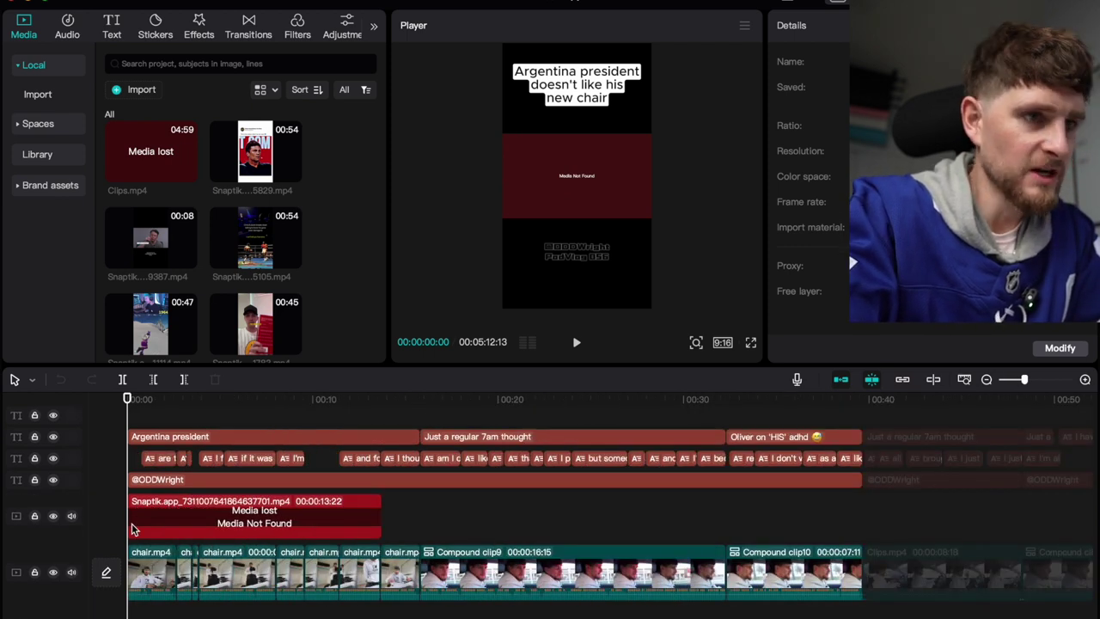
key("super+i")
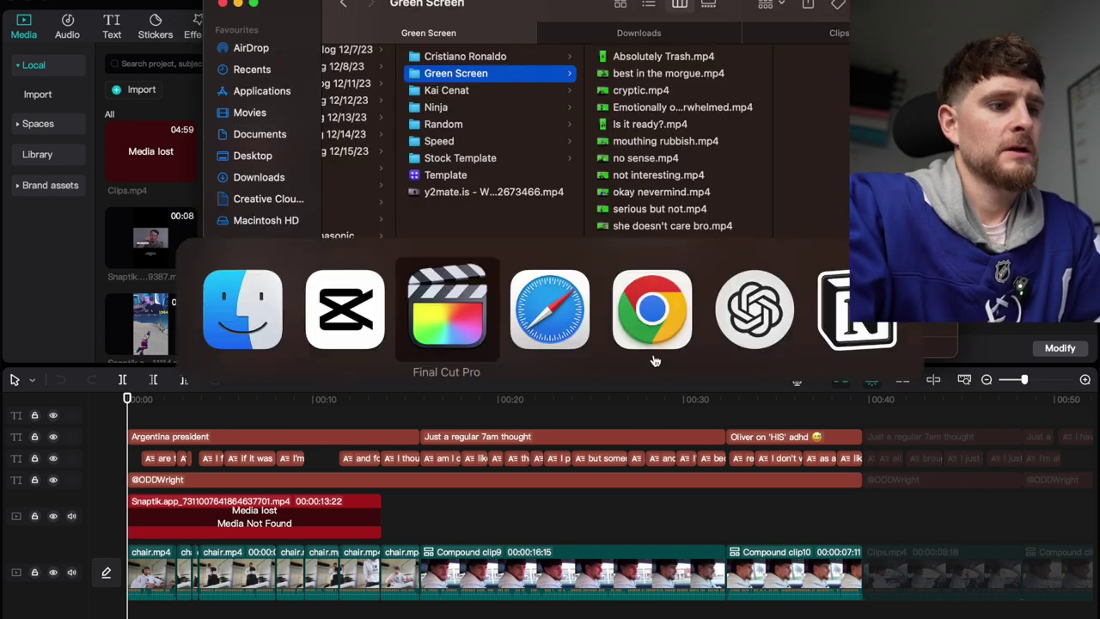
Return to Finder and preview "no sense.mp4" in the Green Screen folder.
key("super+Tab")
key("super+Tab")
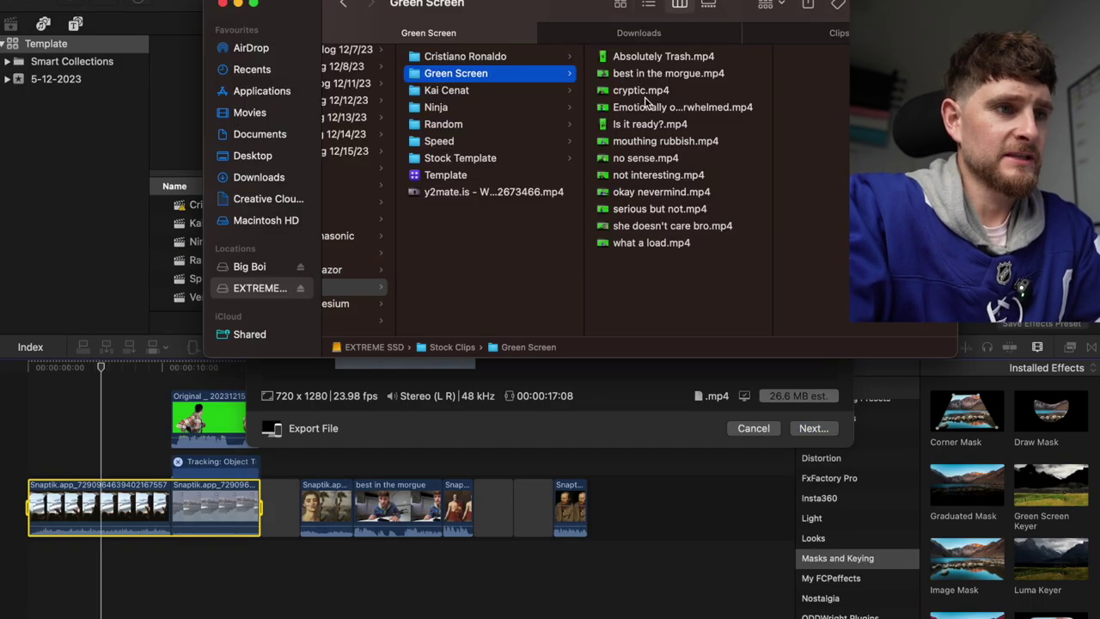
left_click(650, 110)
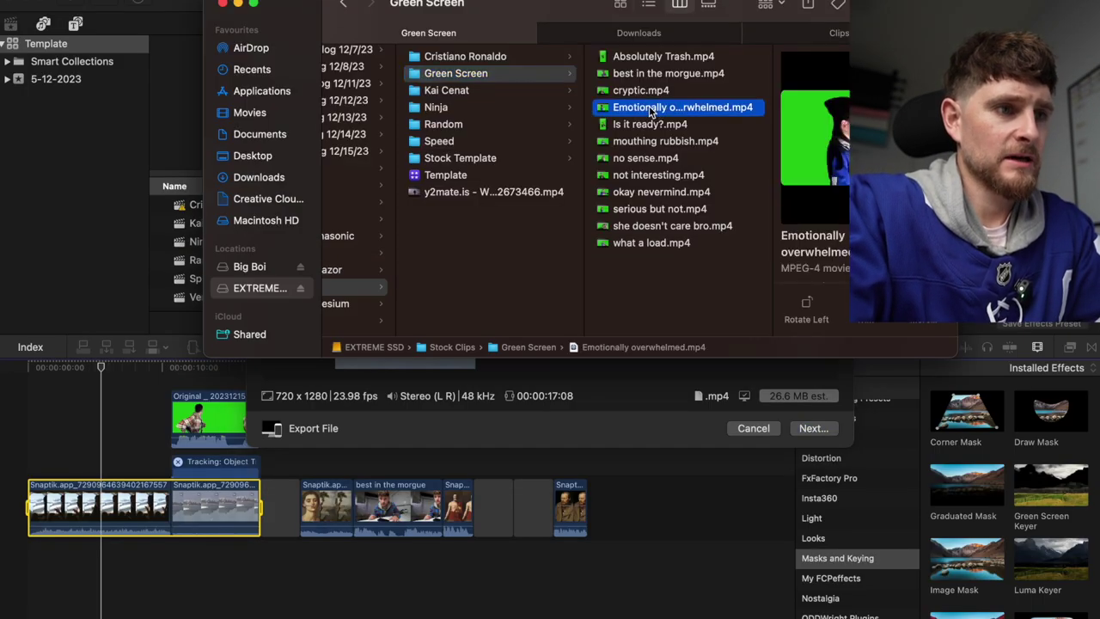
left_click(653, 157)
key("space")
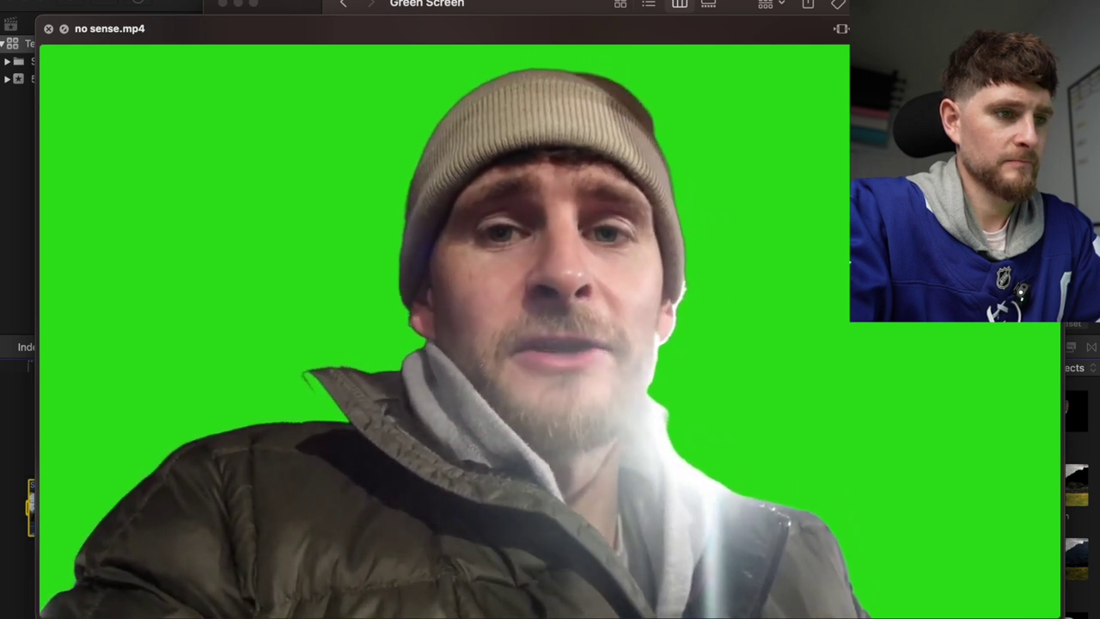
key("space")
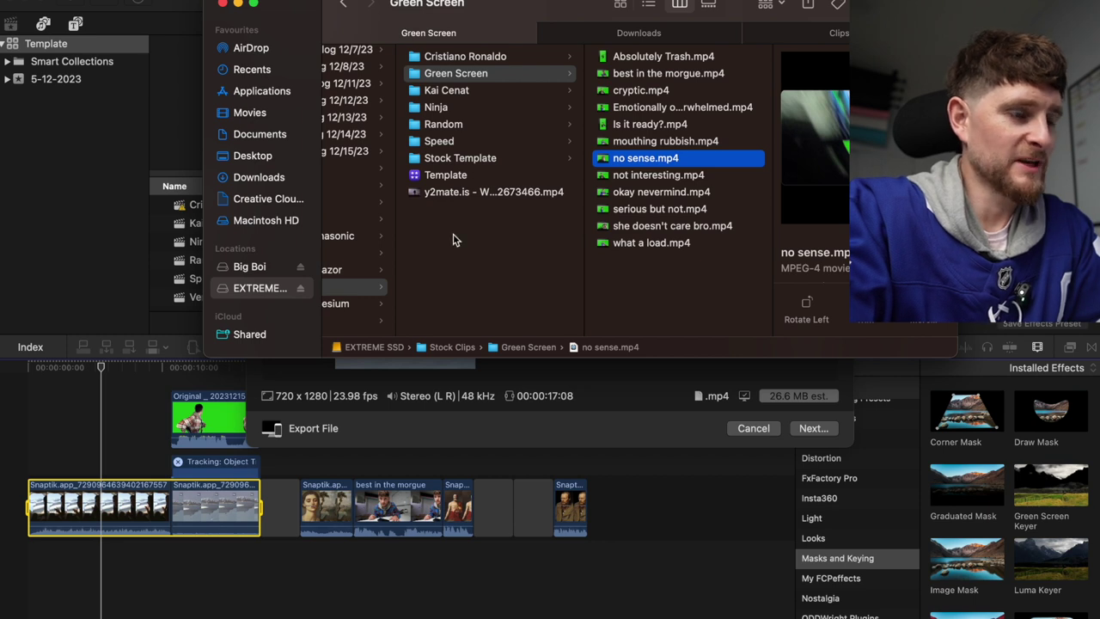
Move the four selected Snaptik videos in the Downloads folder to the Bin.
scroll(456, 238, "left", 3)
left_click(638, 34)
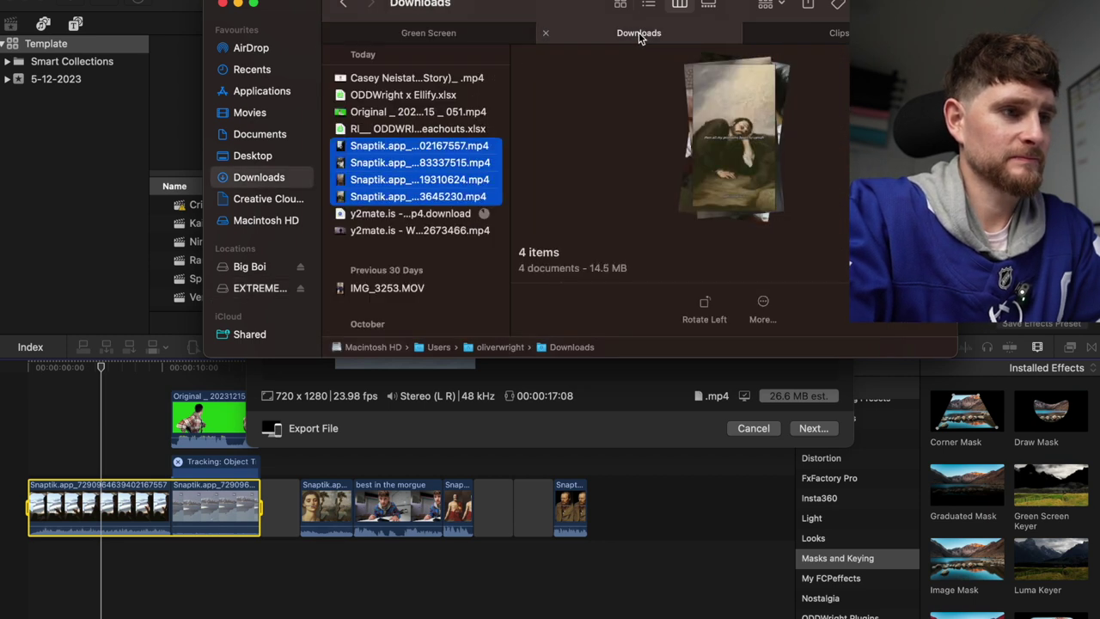
right_click(414, 162)
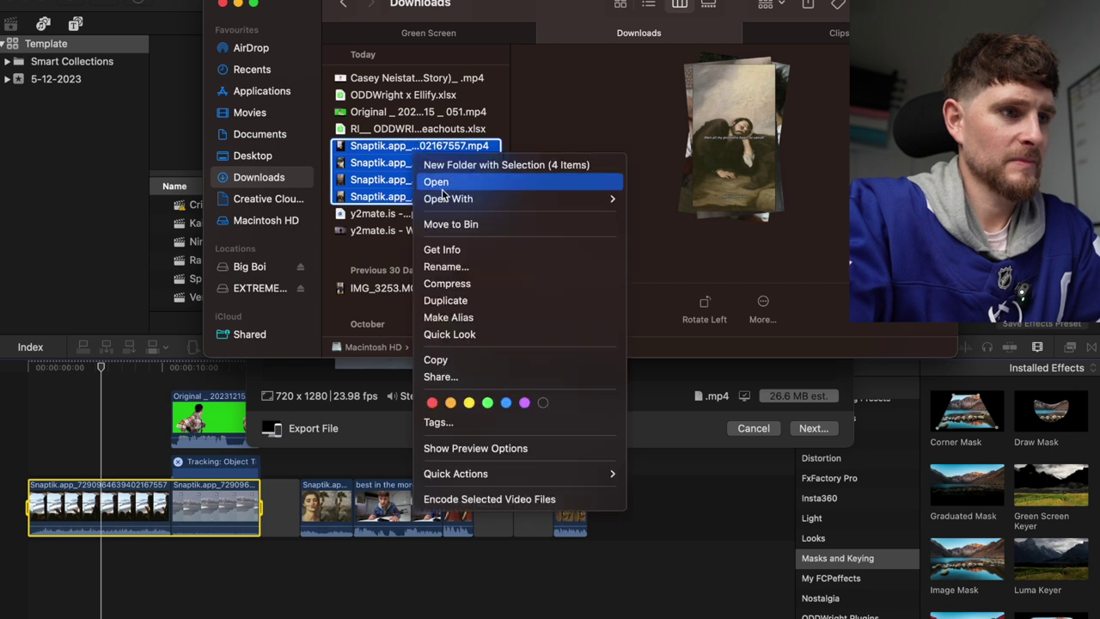
left_click(454, 222)
Insert "no sense.mp4" from Big Boi's "045 - Plan Day 11/28/23" Clips folder after the red-robed portrait clip in the Vertical timeline.
left_click(260, 287)
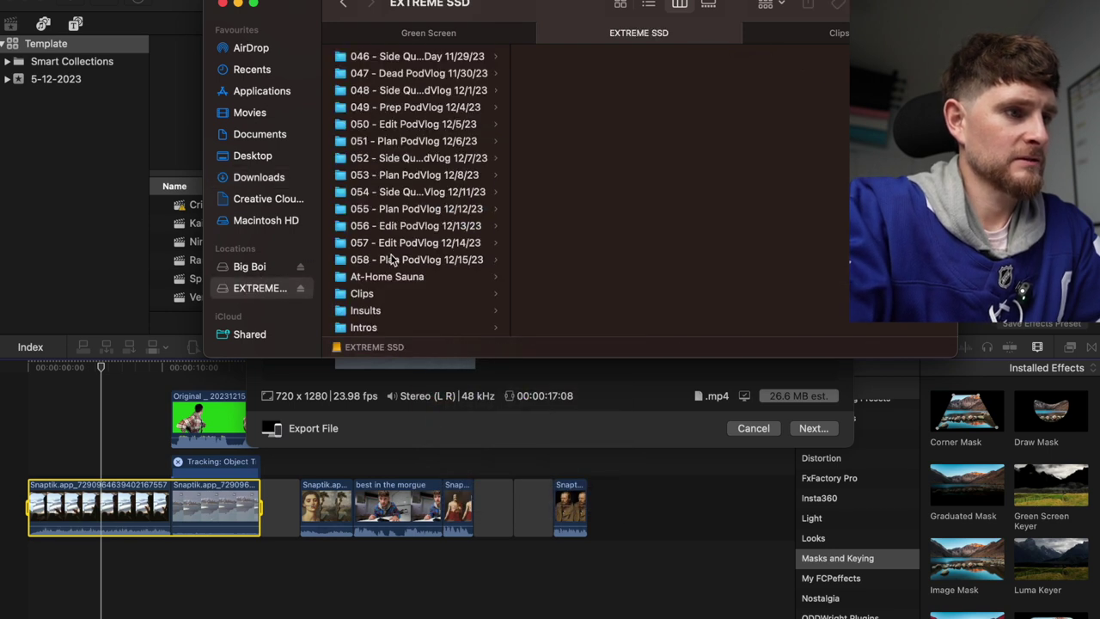
left_click(395, 56)
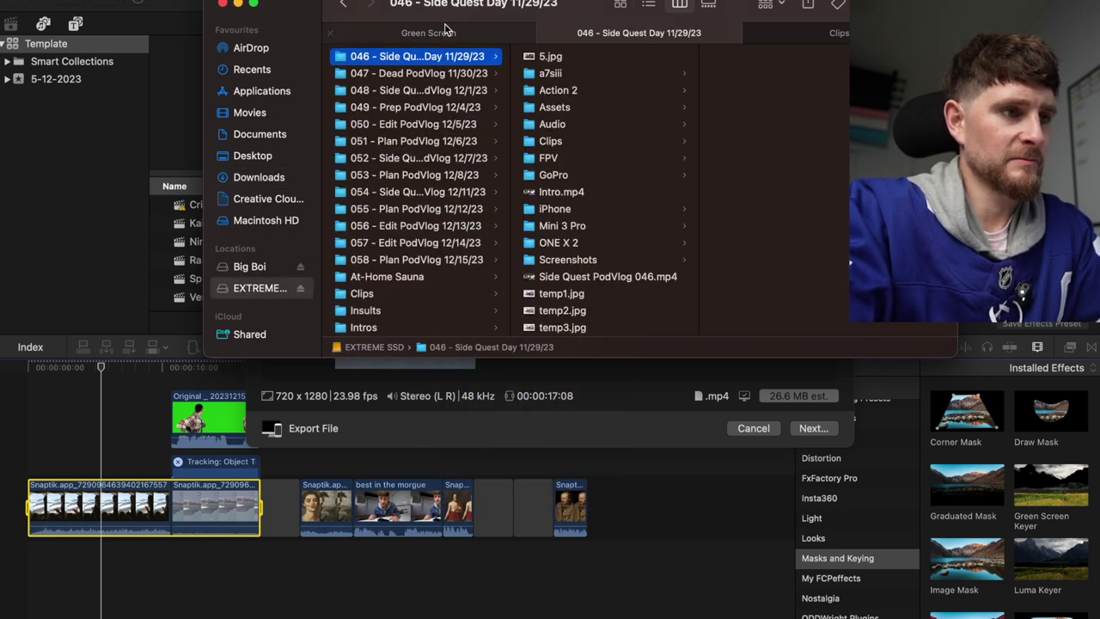
left_click(840, 35)
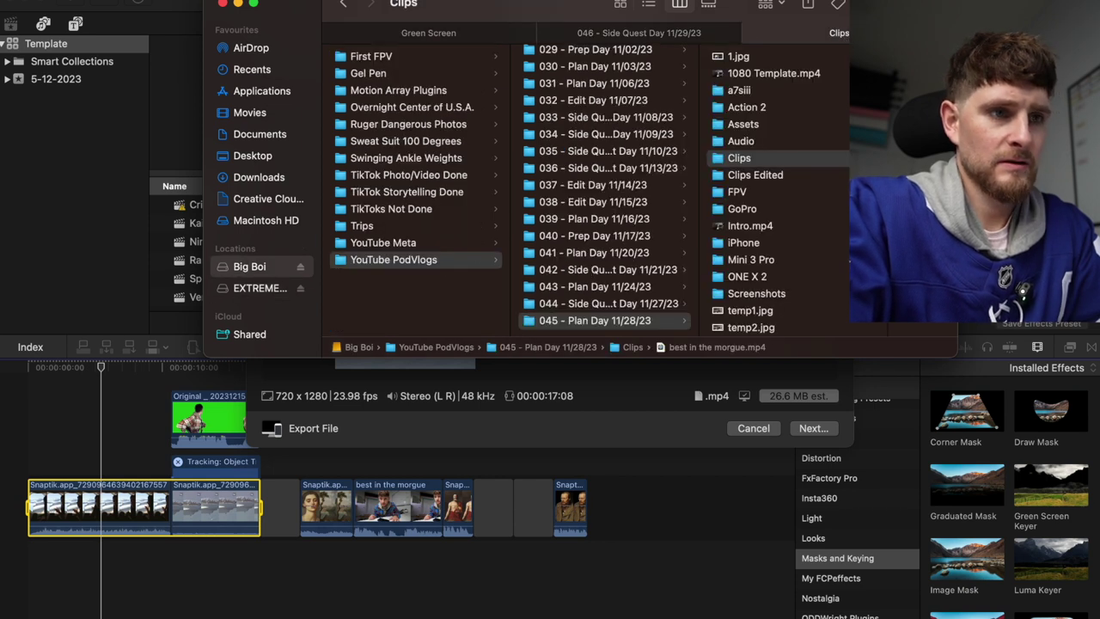
left_click(646, 141)
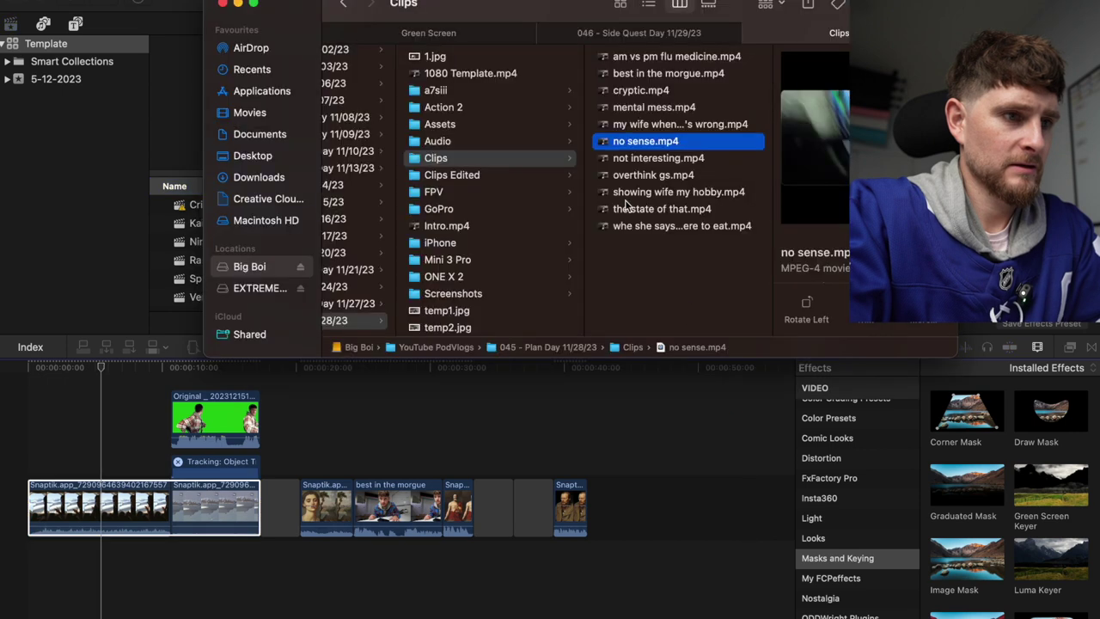
left_click_drag(681, 143, 507, 507)
Play back the red-robed portrait clip into the "no sense" clip, and check a frame of "best in the morgue".
left_click(442, 448)
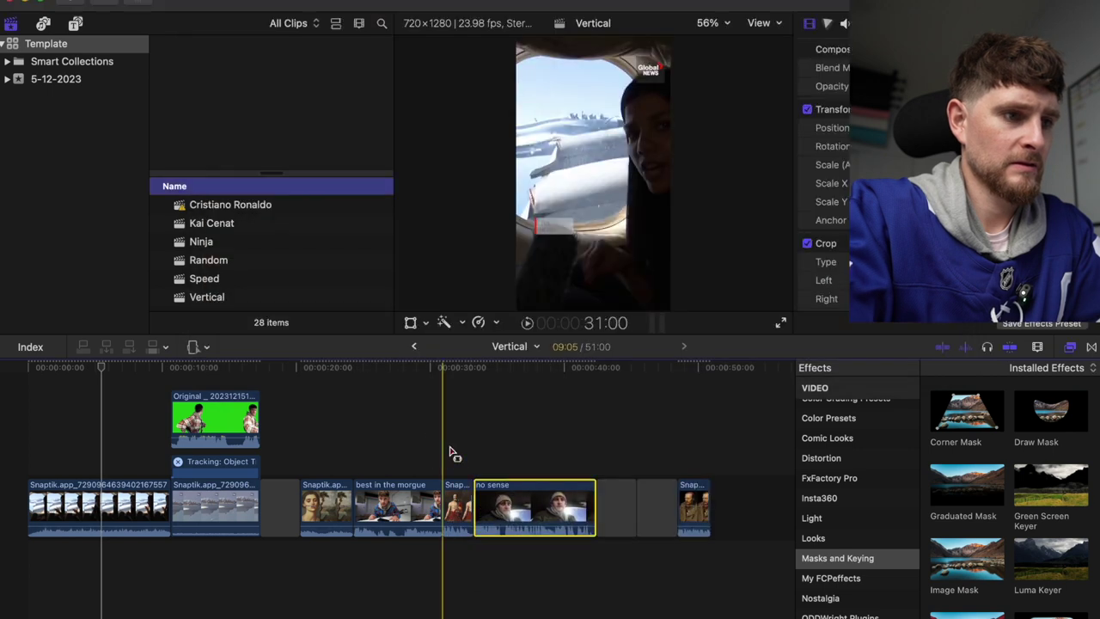
key("space")
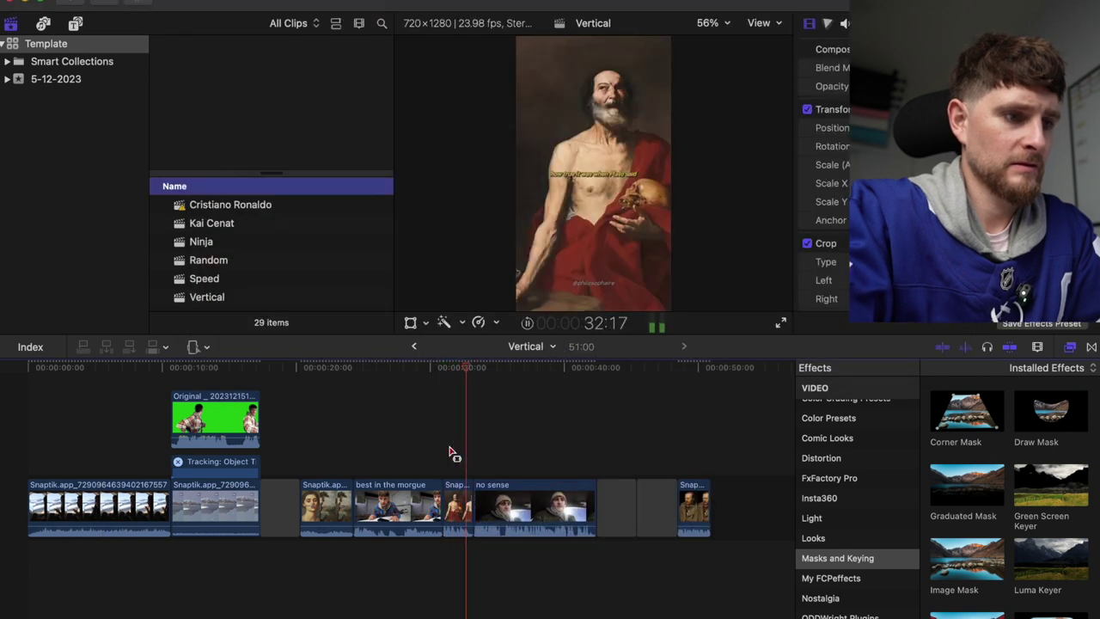
key("space")
left_click(496, 502)
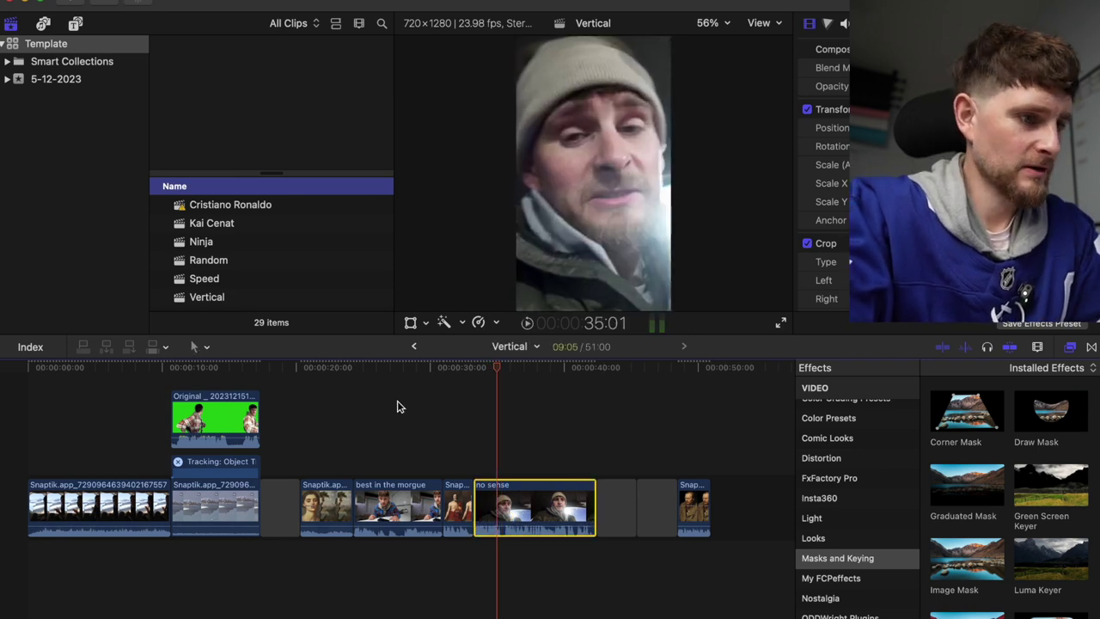
left_click(385, 506)
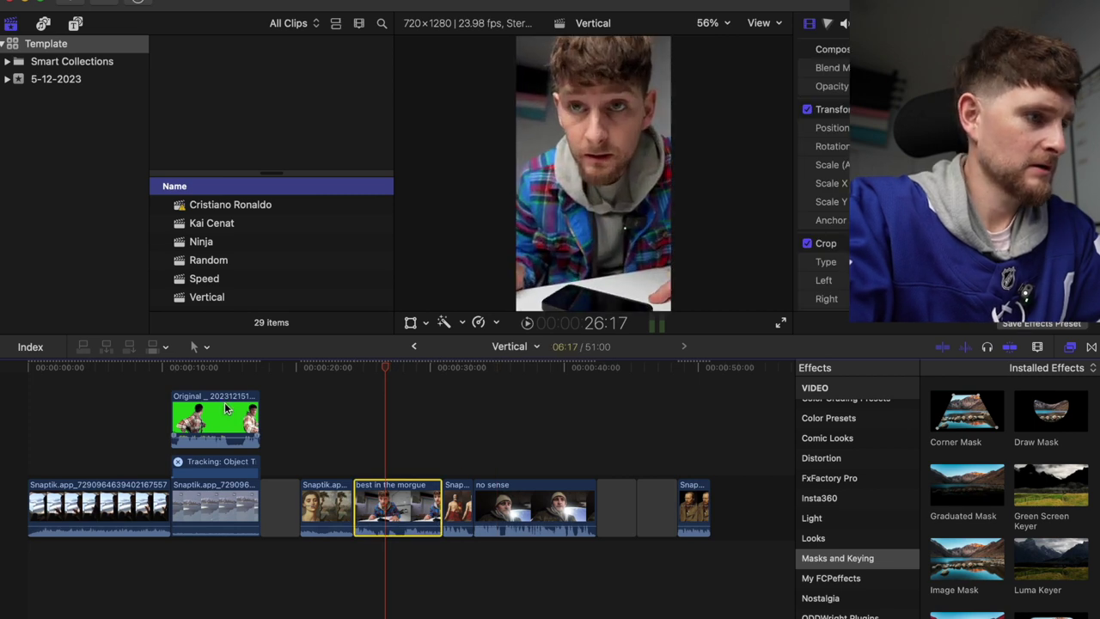
Remove one of the two gap clips after "no sense" in the Vertical timeline.
left_click(195, 380)
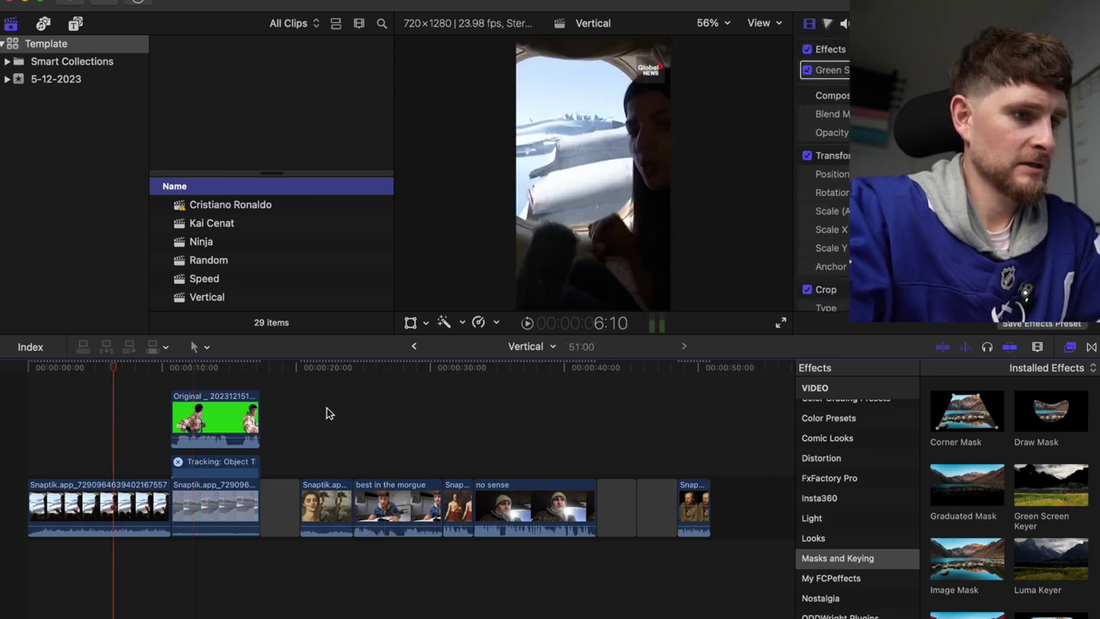
left_click_drag(637, 491, 609, 509)
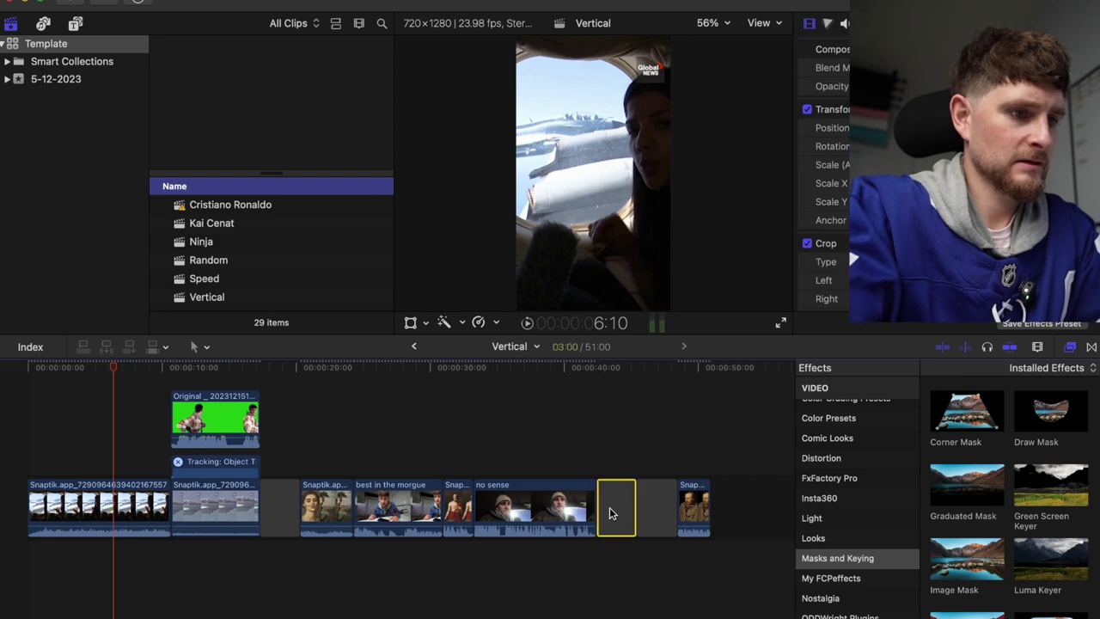
Export the first two airplane window clips as "airplane" into the Clips folder on the EXTREME SSD.
left_click_drag(257, 502, 17, 496)
key("super+e")
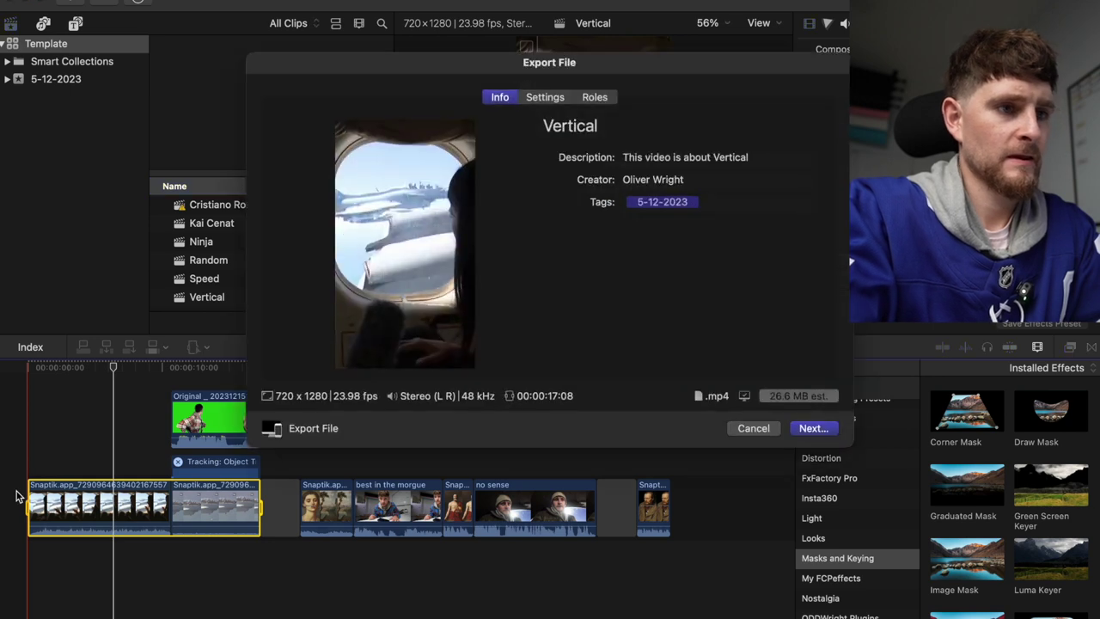
key("Return")
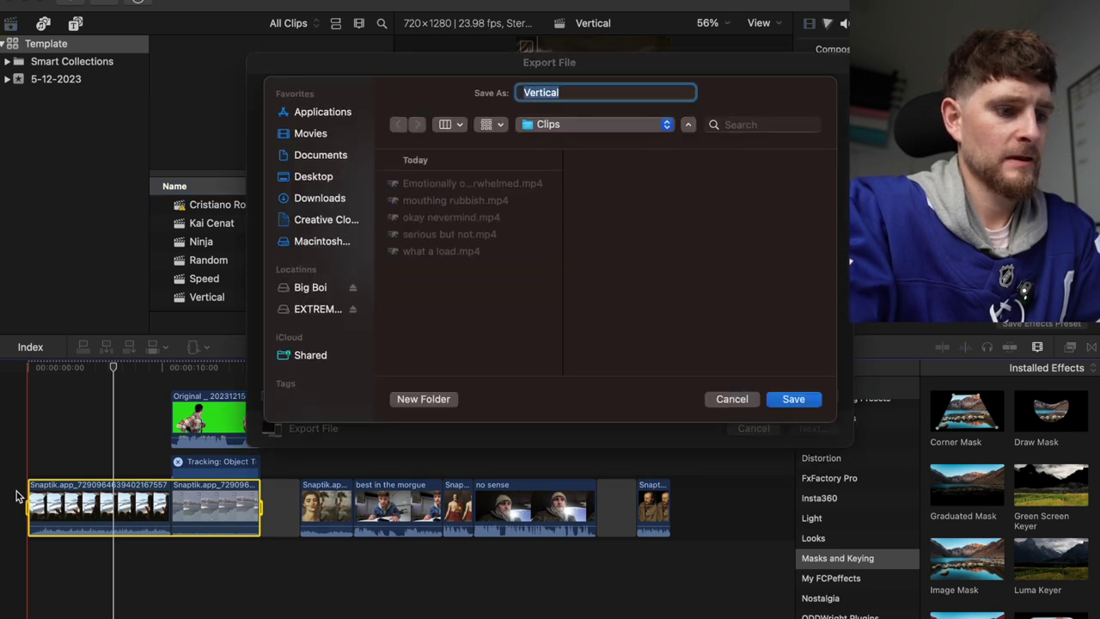
type("airplane")
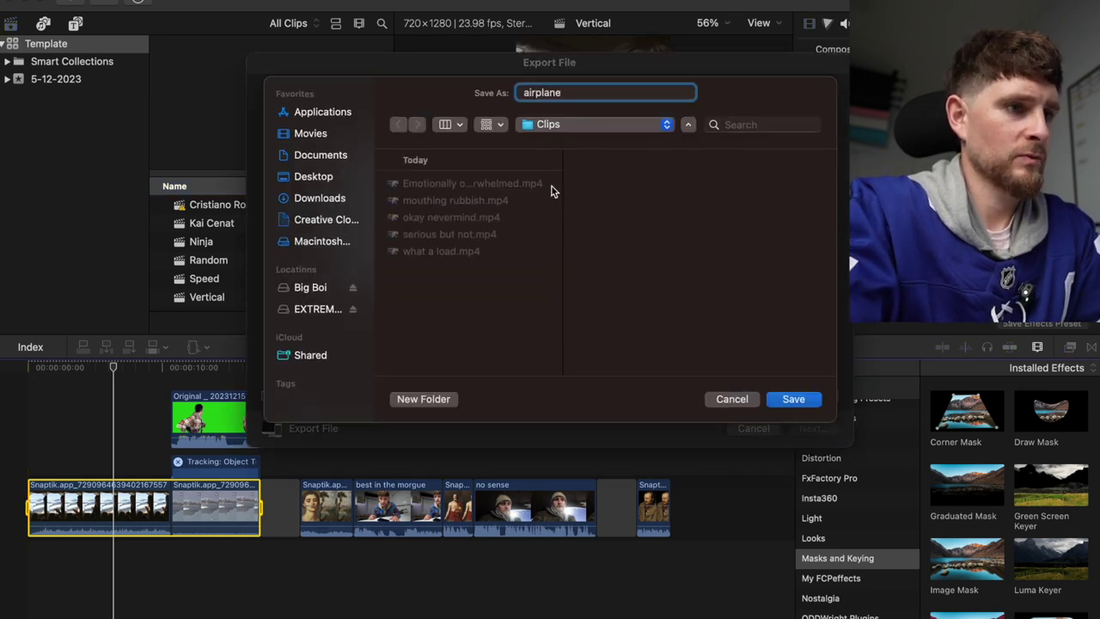
left_click(601, 125)
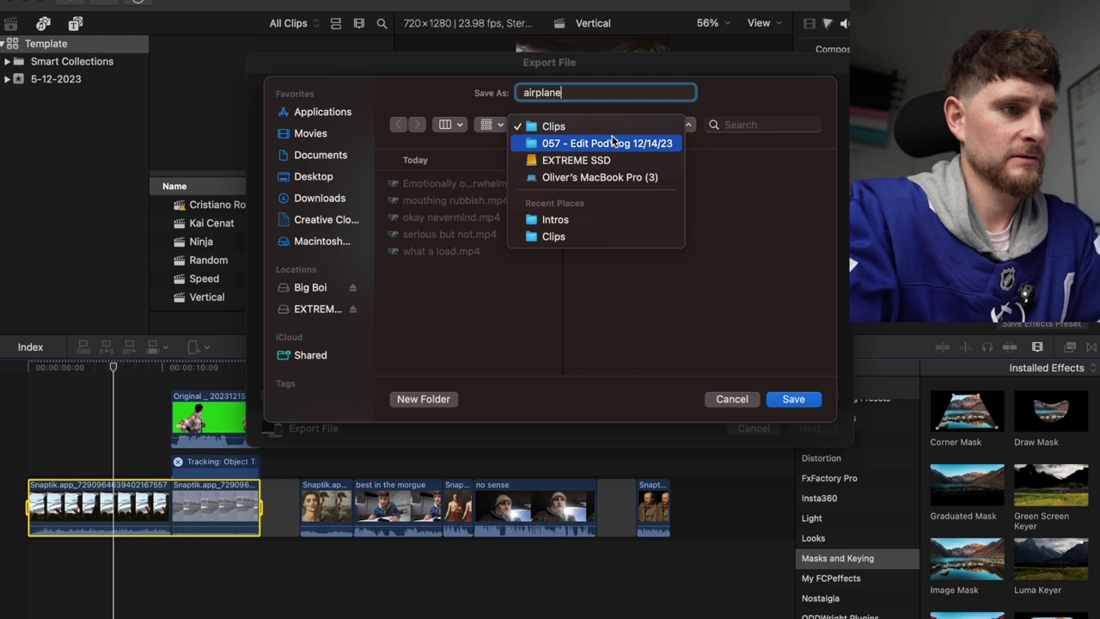
left_click(613, 143)
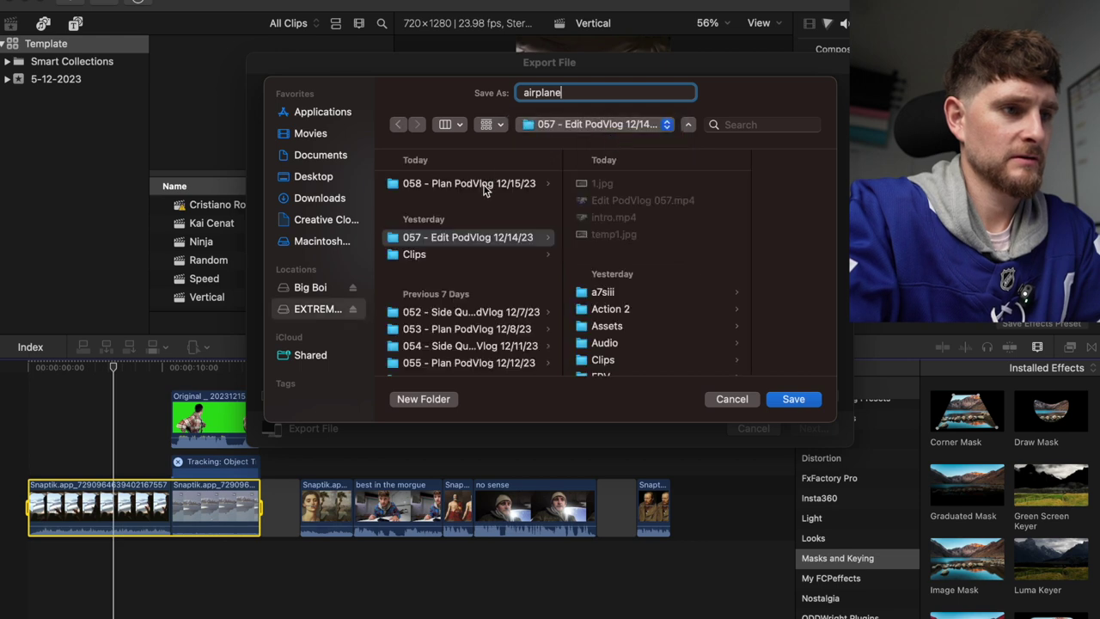
scroll(464, 292, "down", 5)
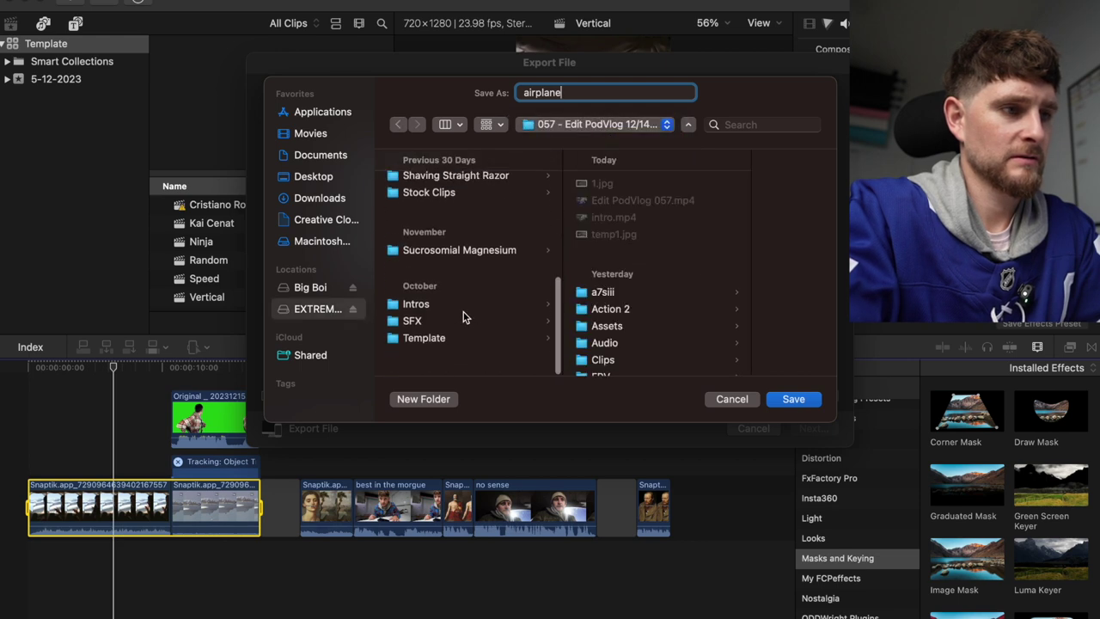
scroll(429, 318, "up", 5)
left_click(440, 210)
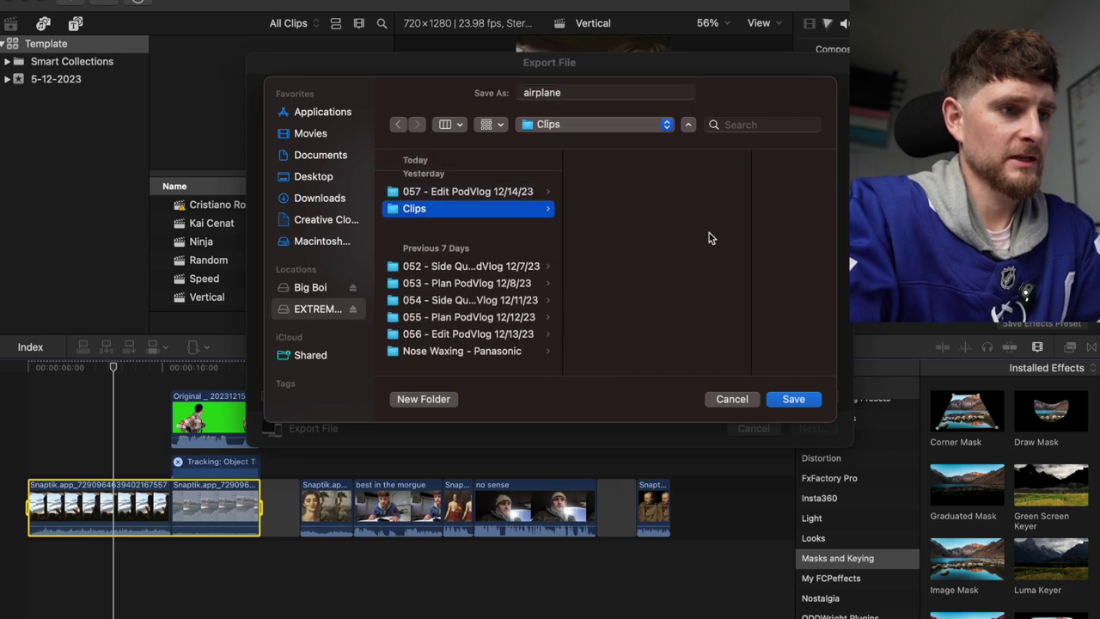
left_click(789, 401)
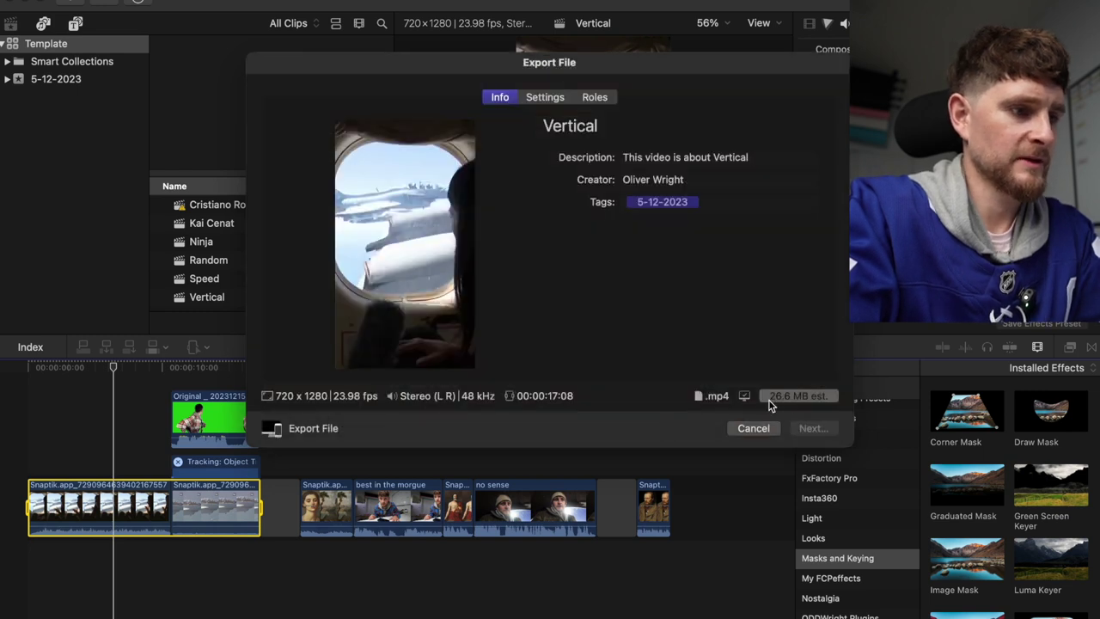
Export the first portrait clip together with "best in the morgue" as "morgue" into the same Clips folder.
left_click(305, 516)
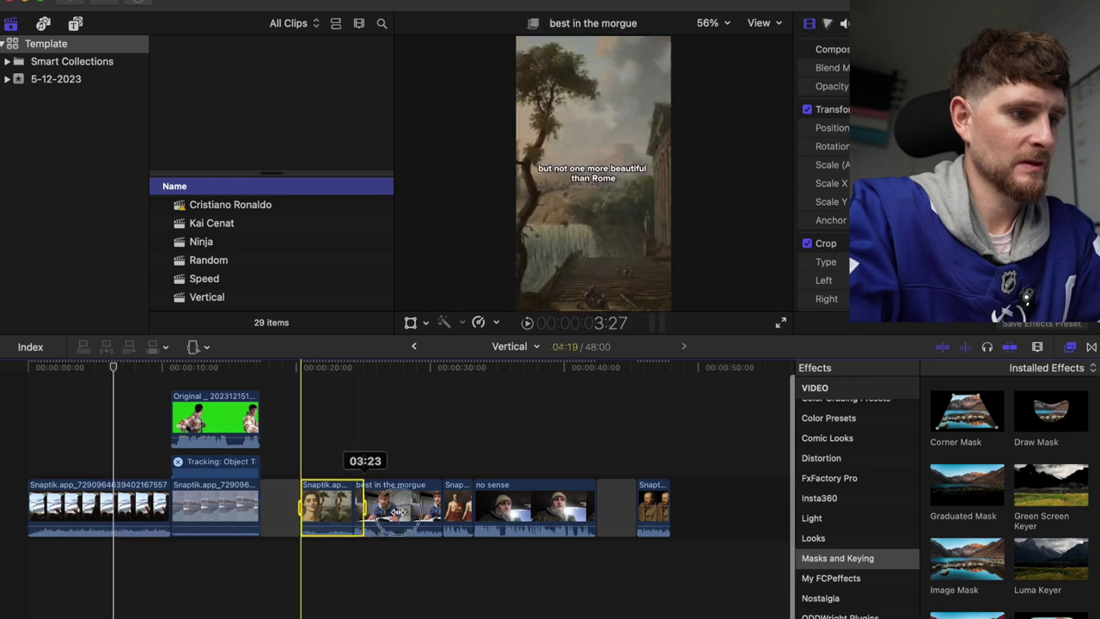
key("super+e")
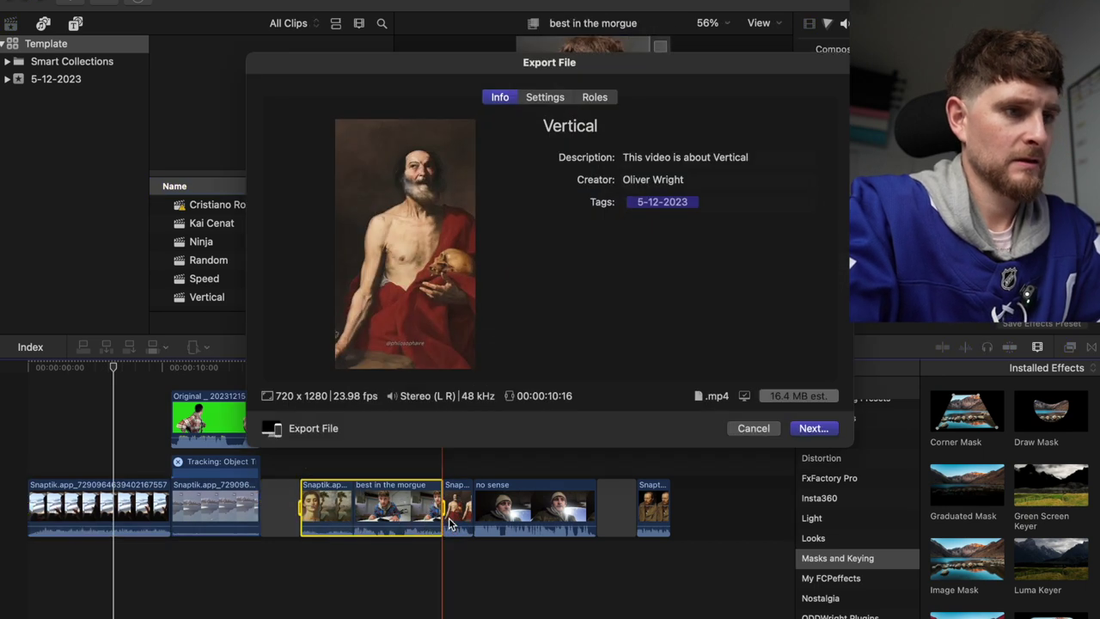
key("Return")
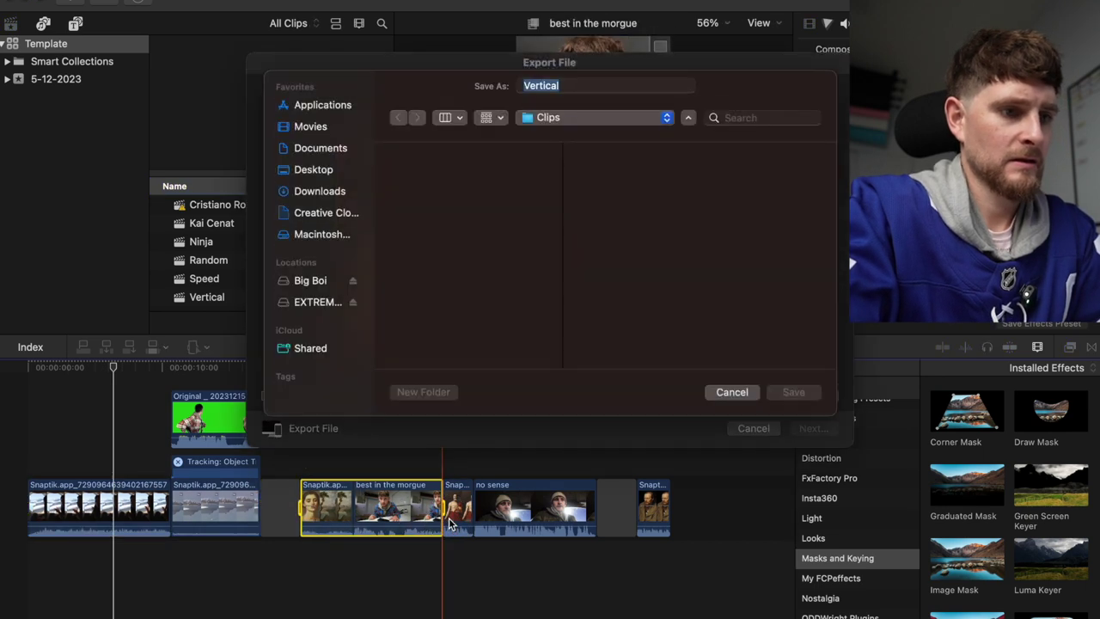
type("morgue")
key("Return")
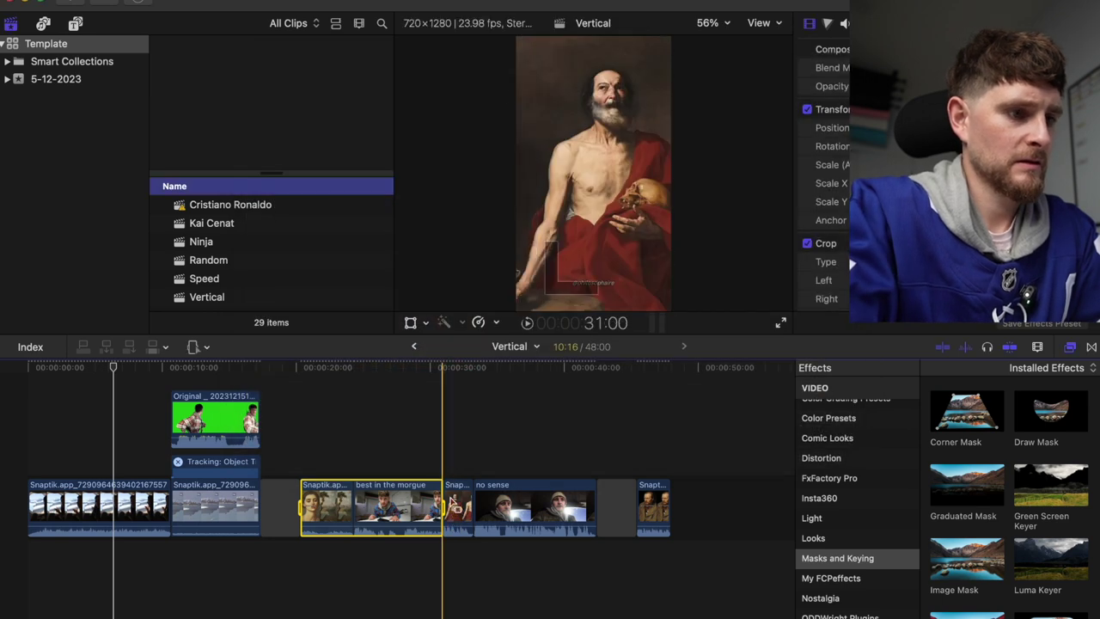
Play back the end of the "no sense" clip to check where it finishes.
key("space")
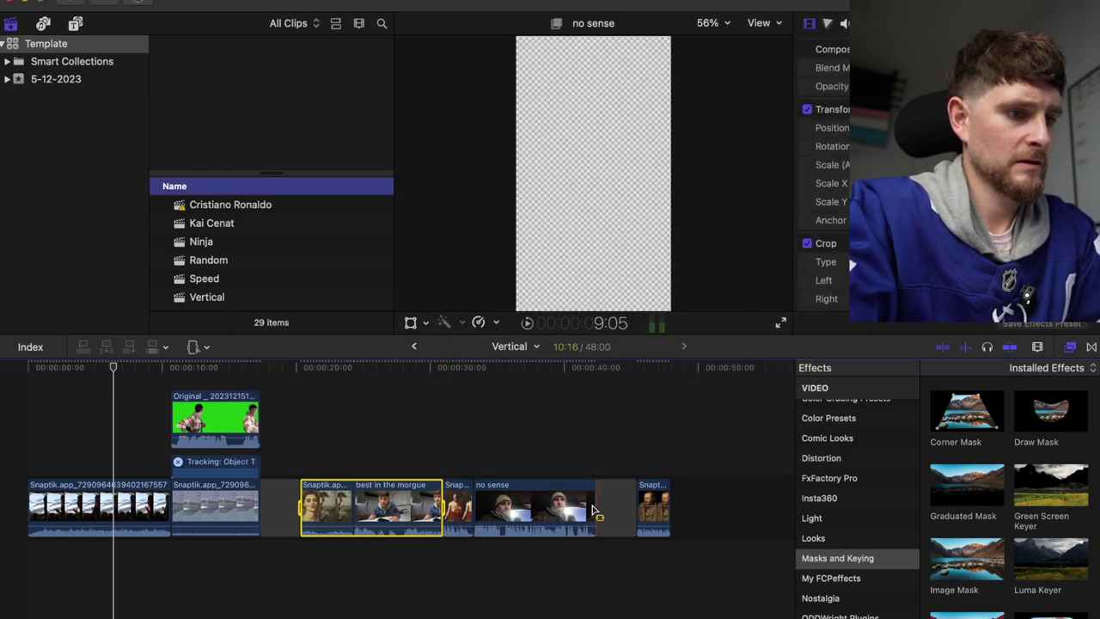
left_click(577, 461)
key("space")
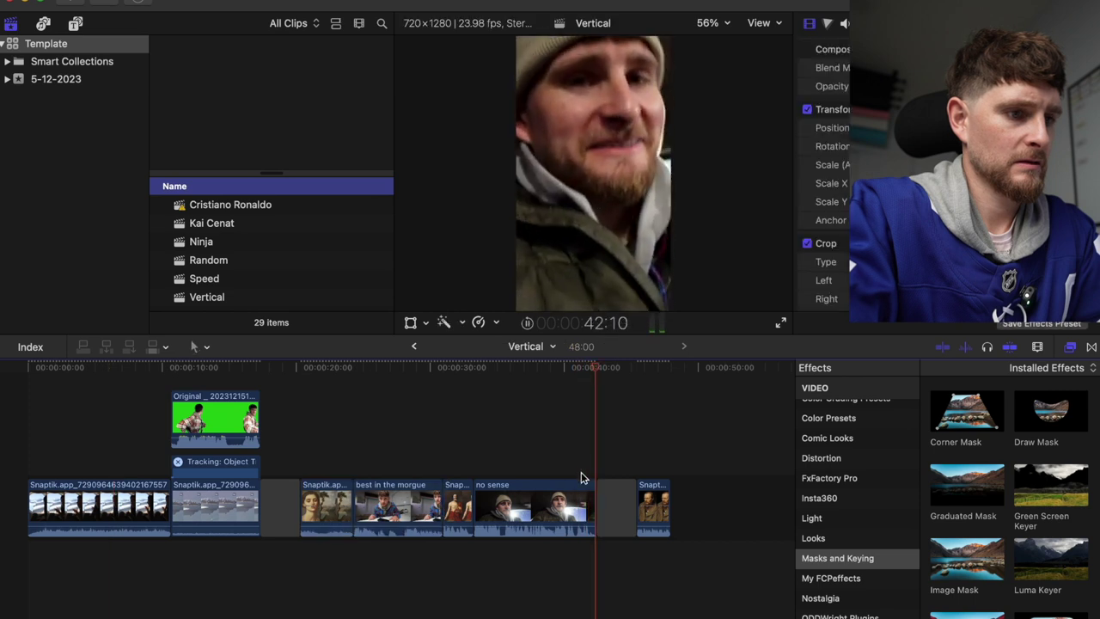
left_click(505, 456)
Export the red-robed portrait clip together with "no sense" as "plato" into the same Clips folder.
left_click(593, 508)
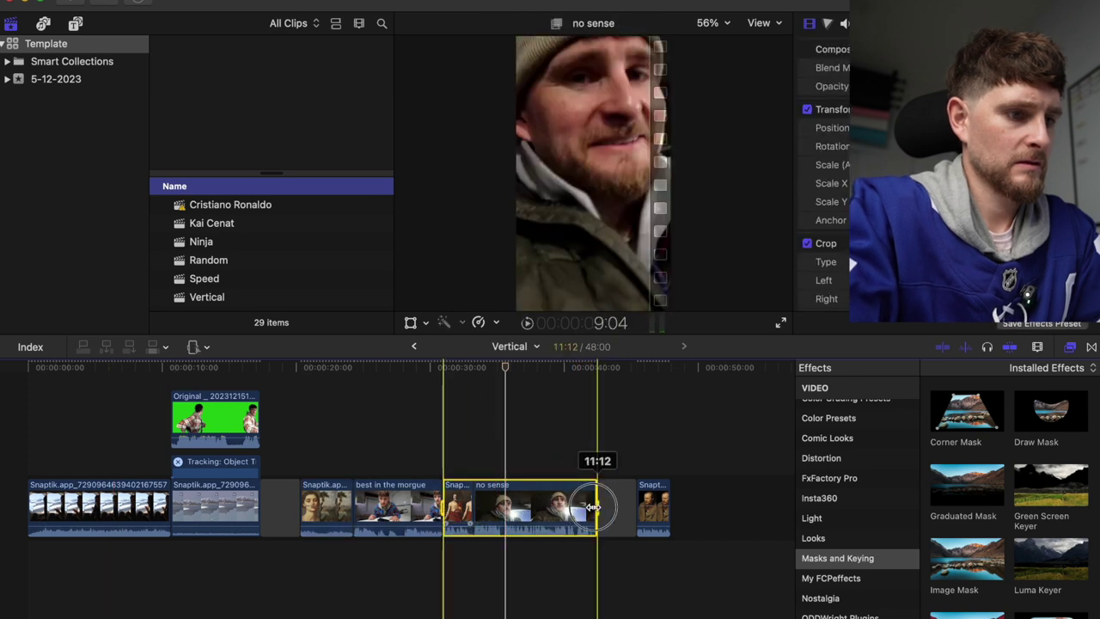
key("super+e")
key("Return")
type("what")
key("Return")
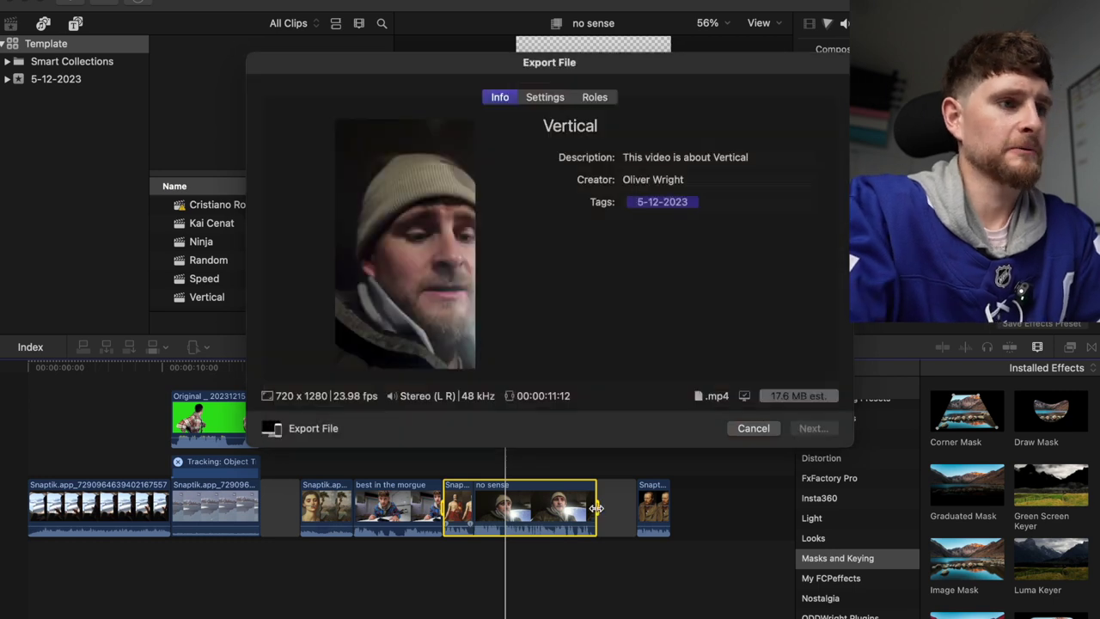
Switch to CapCut and delete the overlay Snaptik clip with missing media from the existing project's timeline.
key("super+Tab")
key("super+Tab")
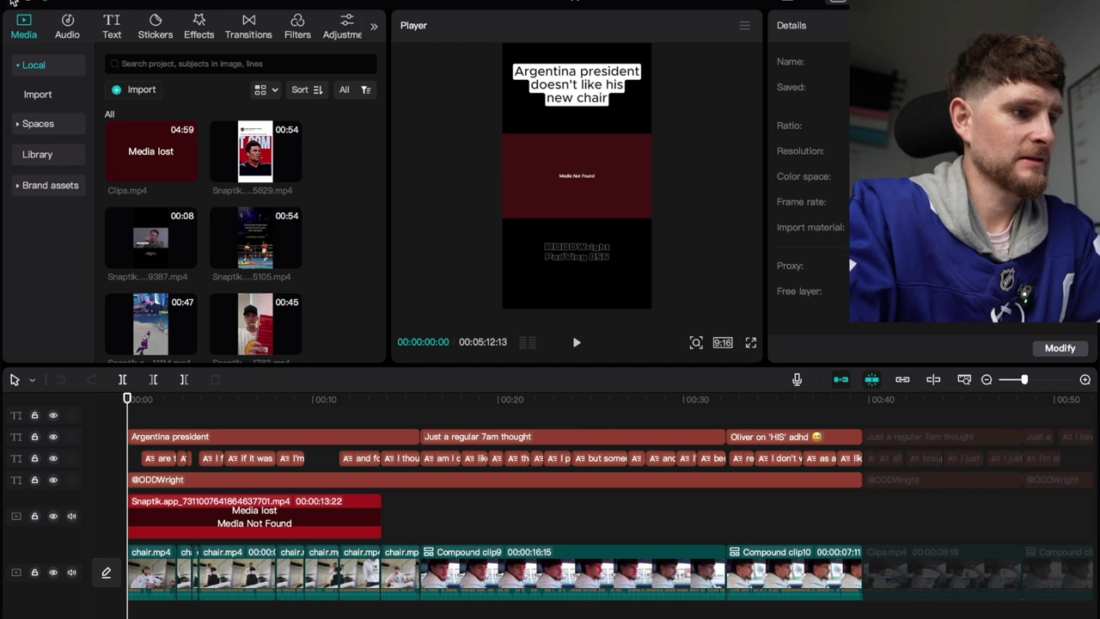
left_click(216, 519)
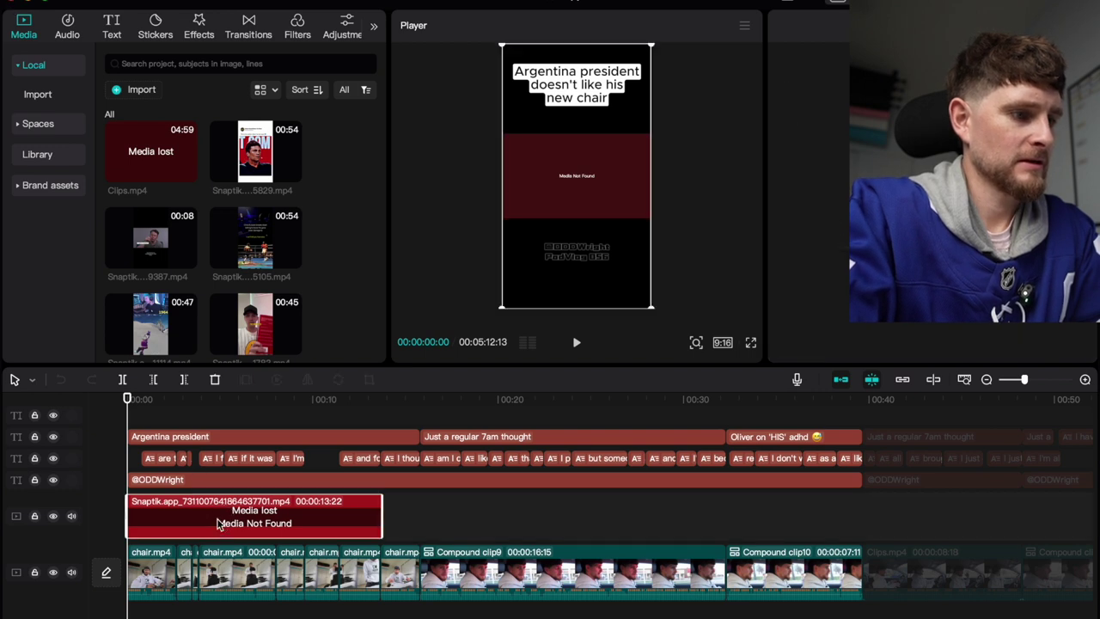
key("Delete")
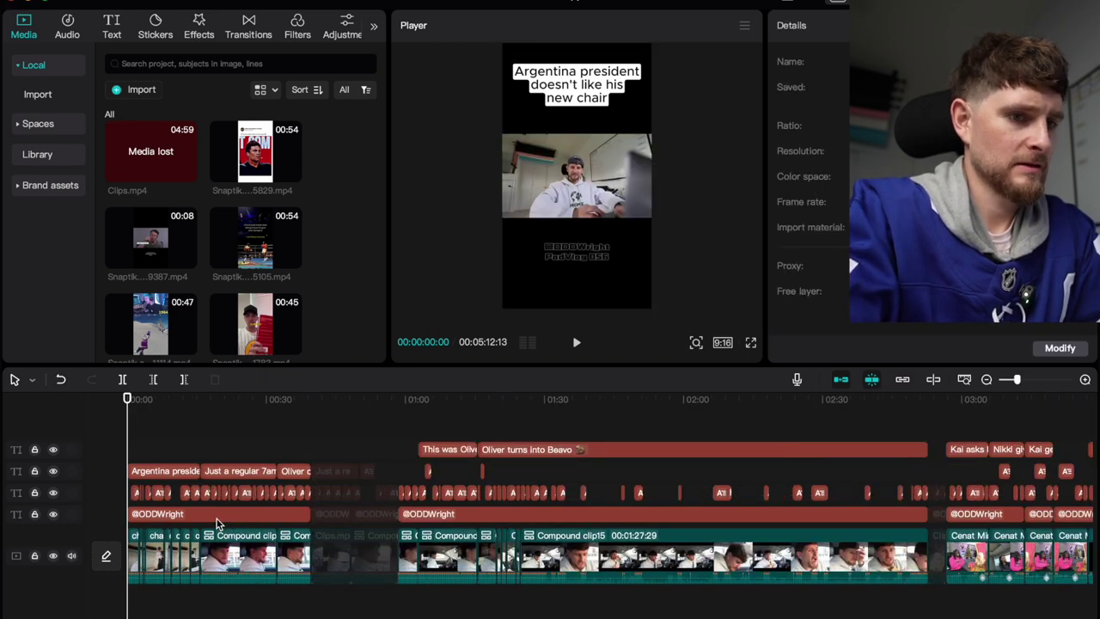
Try to delete all clips, titles and captions from the timeline start through Compound clip15.
scroll(217, 523, "down", 2)
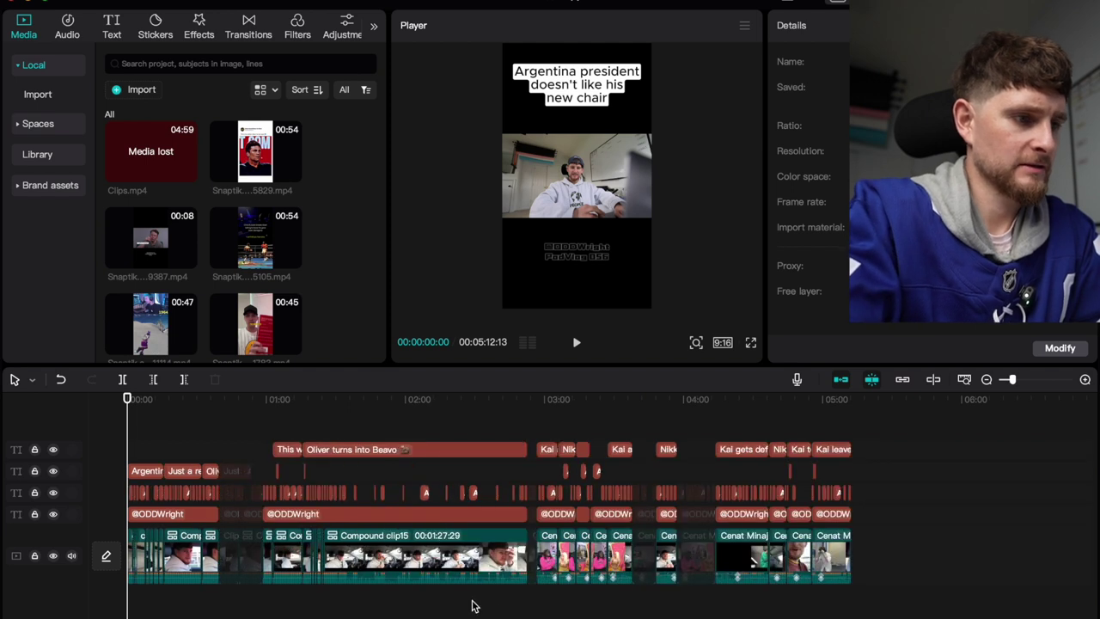
left_click_drag(510, 609, 131, 437)
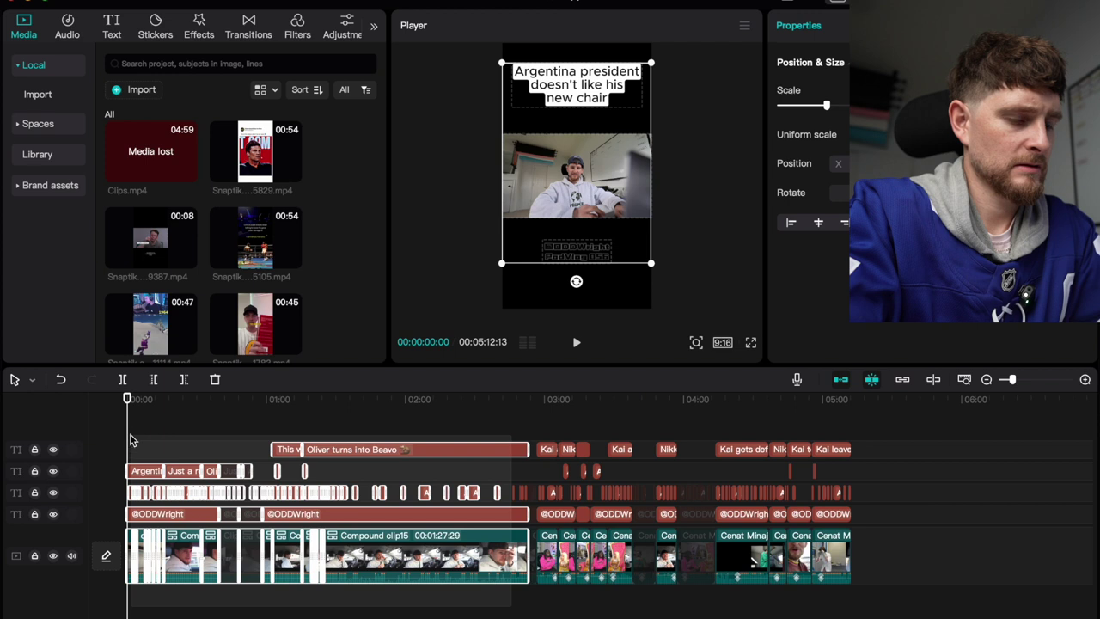
key("Delete")
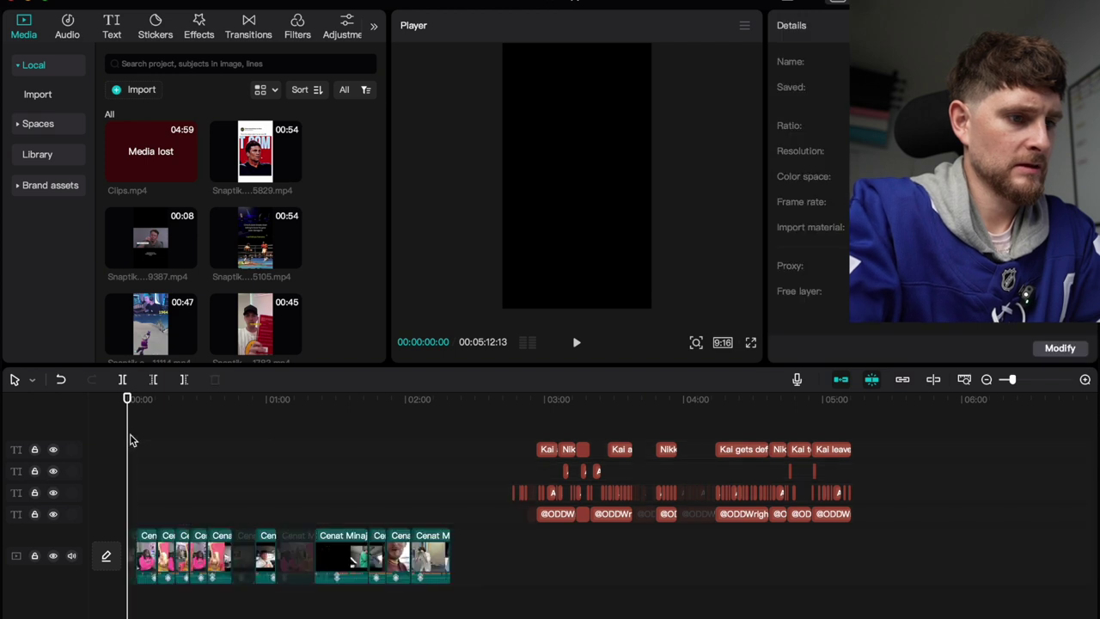
key("super+z")
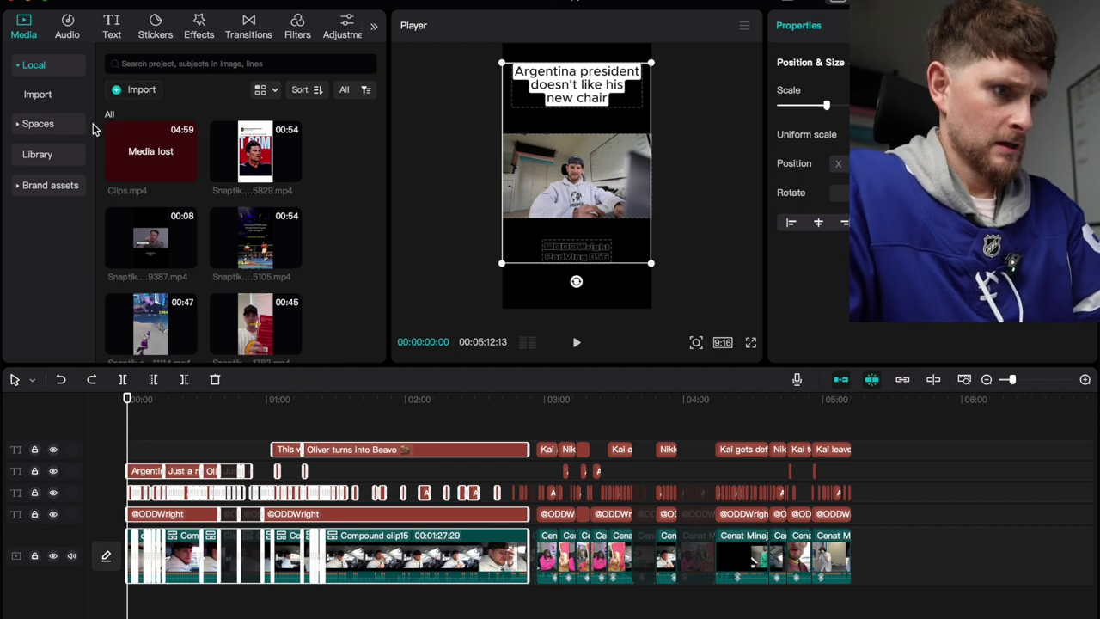
Close the existing project and create a new one.
left_click(10, 5)
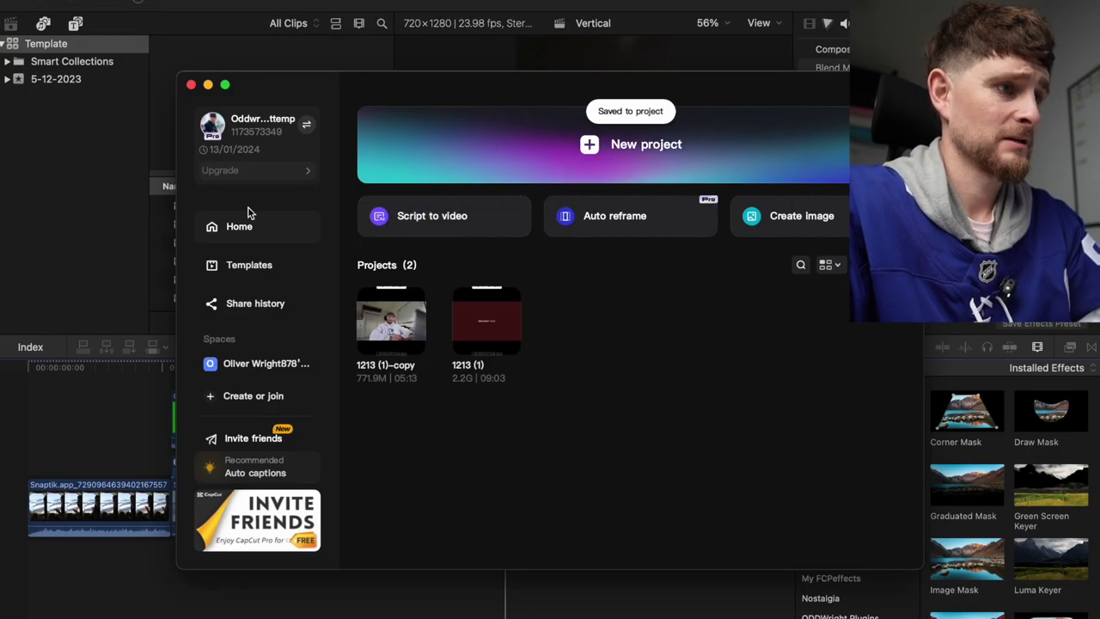
left_click(631, 142)
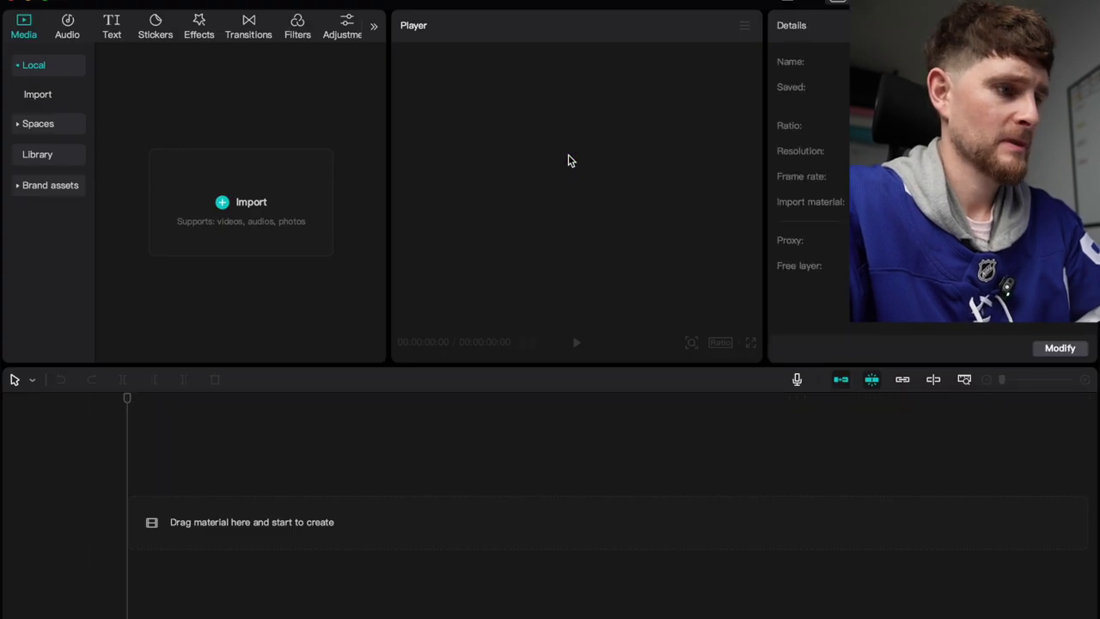
Add airplane.mp4, morgue.mp4 and plato.mp4 from the EXTREME SSD's Clips folder to the new timeline.
key("super+Tab")
key("Escape")
key("super+i")
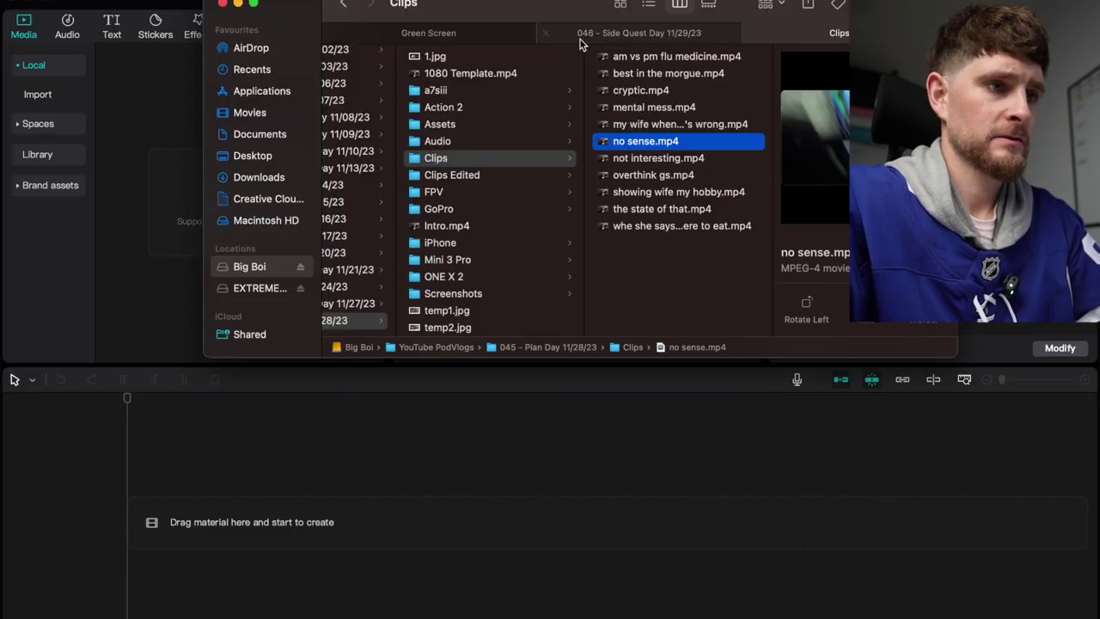
left_click(432, 34)
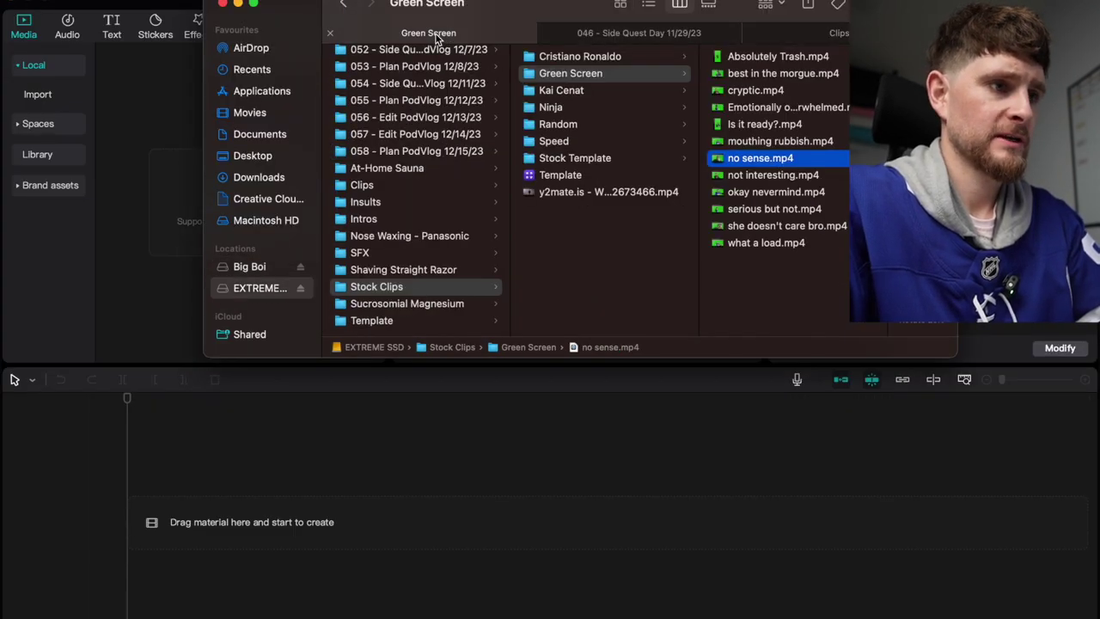
left_click(391, 187)
left_click_drag(572, 100, 156, 509)
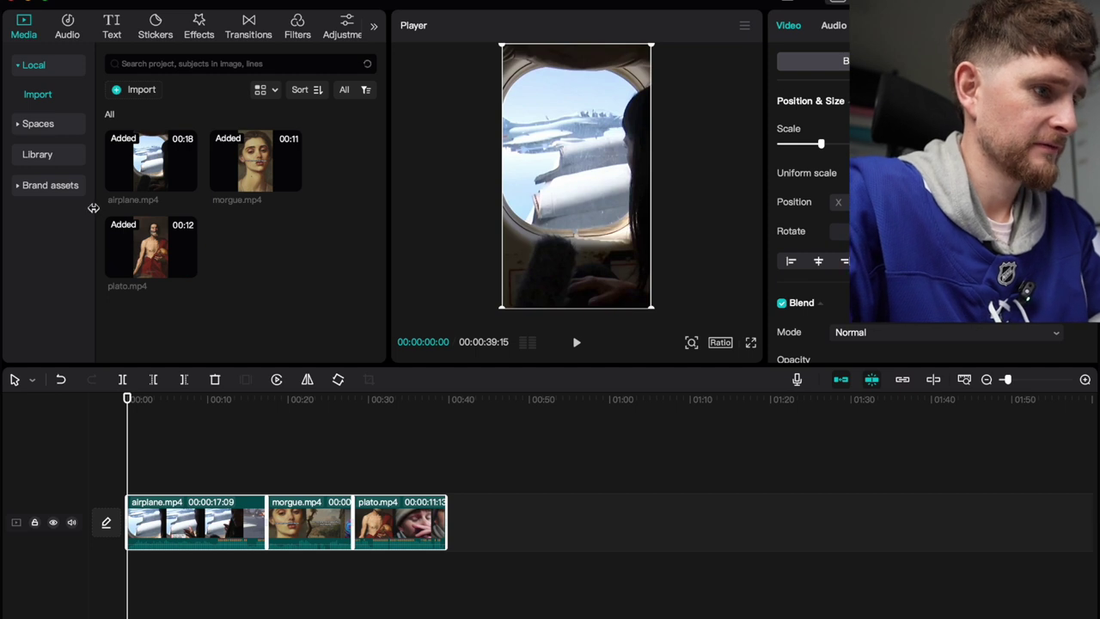
Generate English auto captions for the three clips in the timeline.
left_click(114, 34)
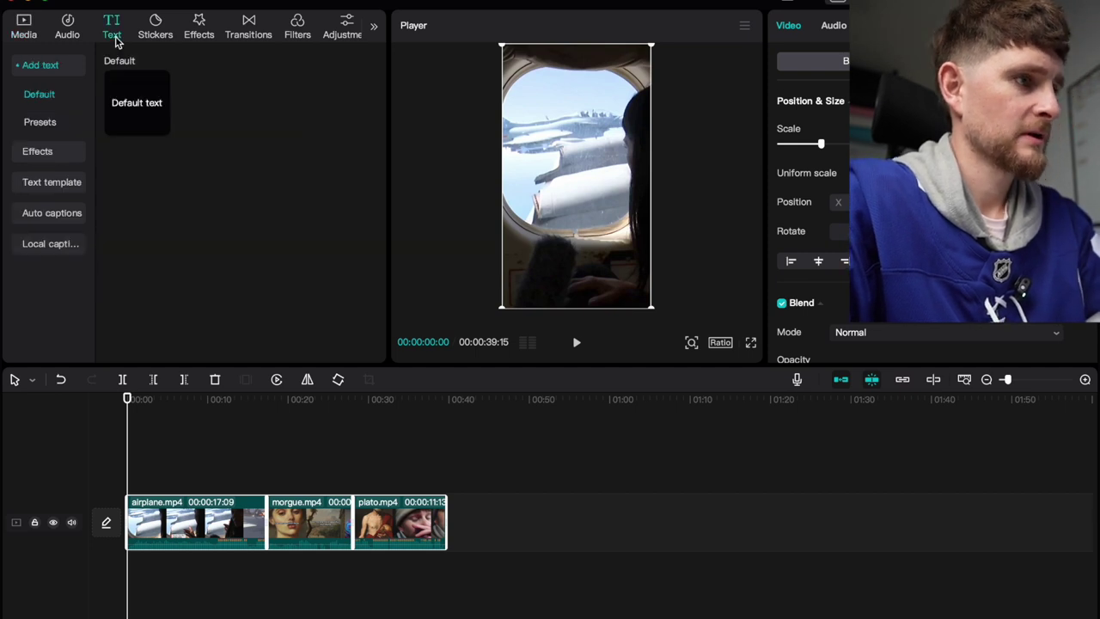
left_click(50, 215)
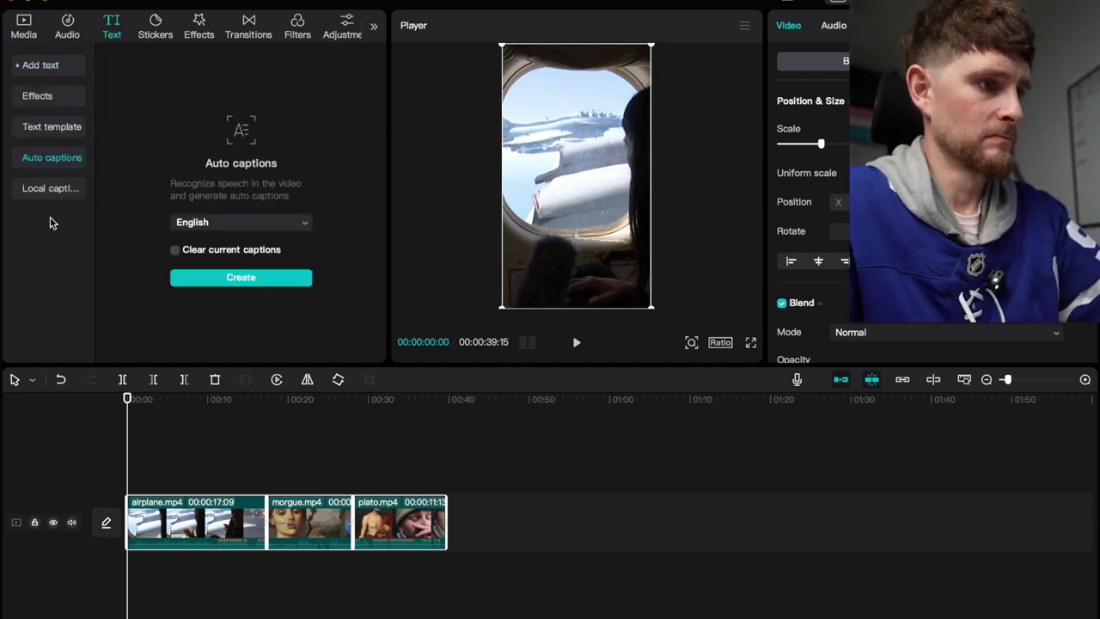
left_click(247, 280)
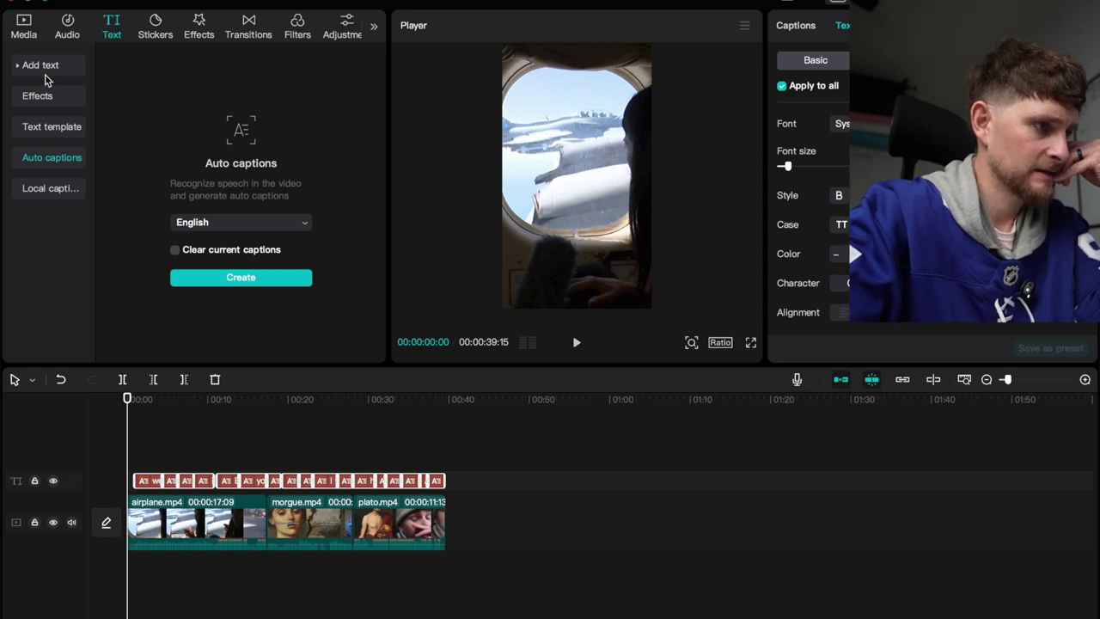
Leave the current project and open project 1213 (1) without relinking its missing media.
left_click(45, 69)
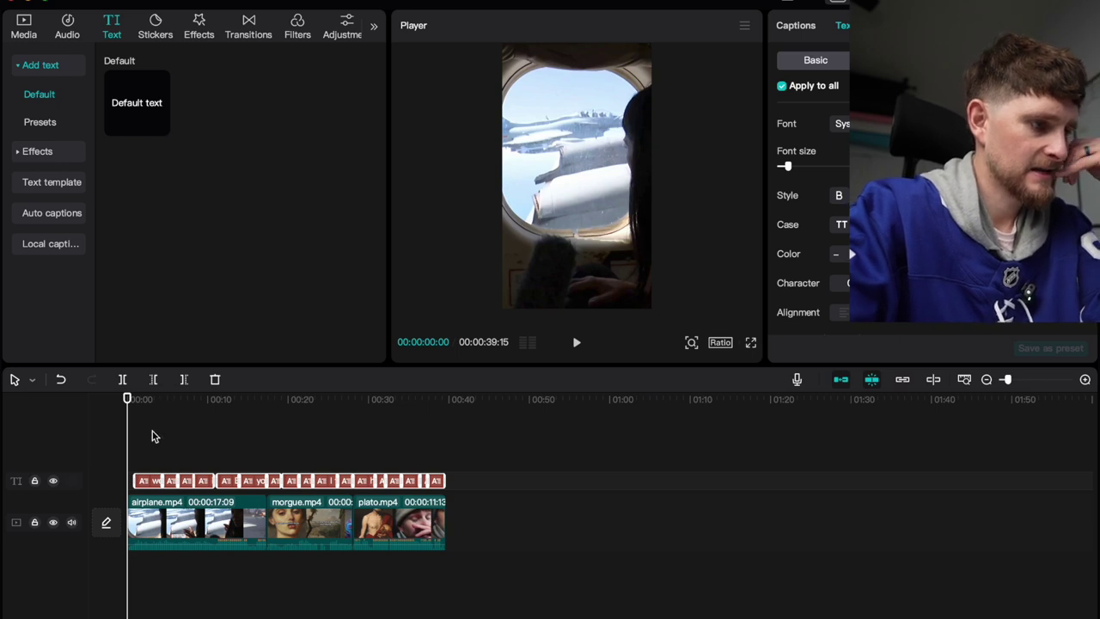
left_click(149, 463)
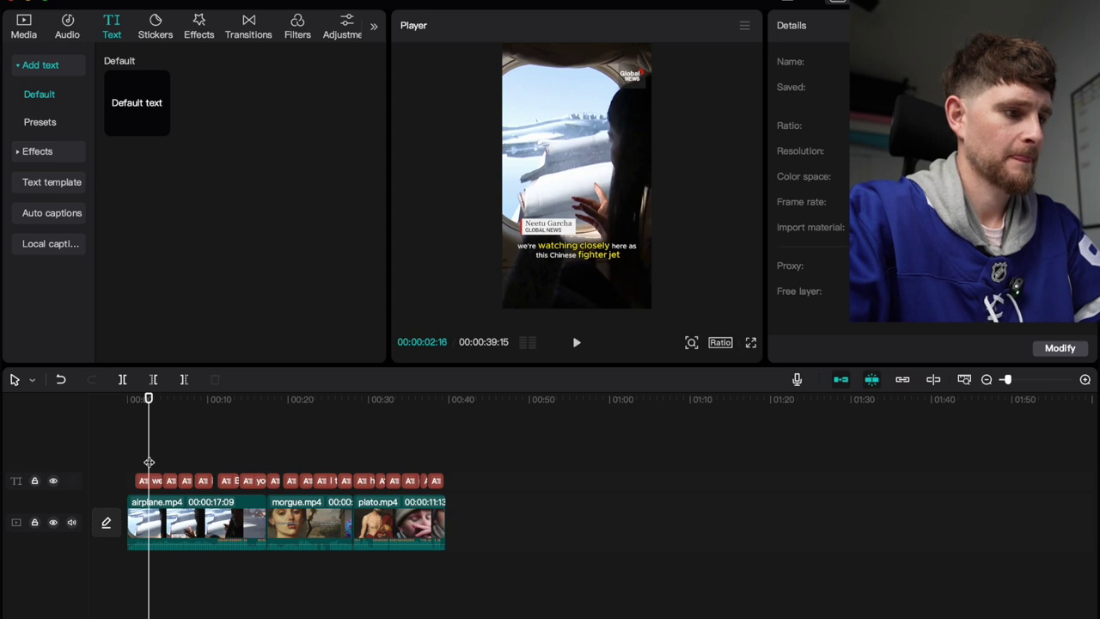
left_click_drag(149, 462, 428, 559)
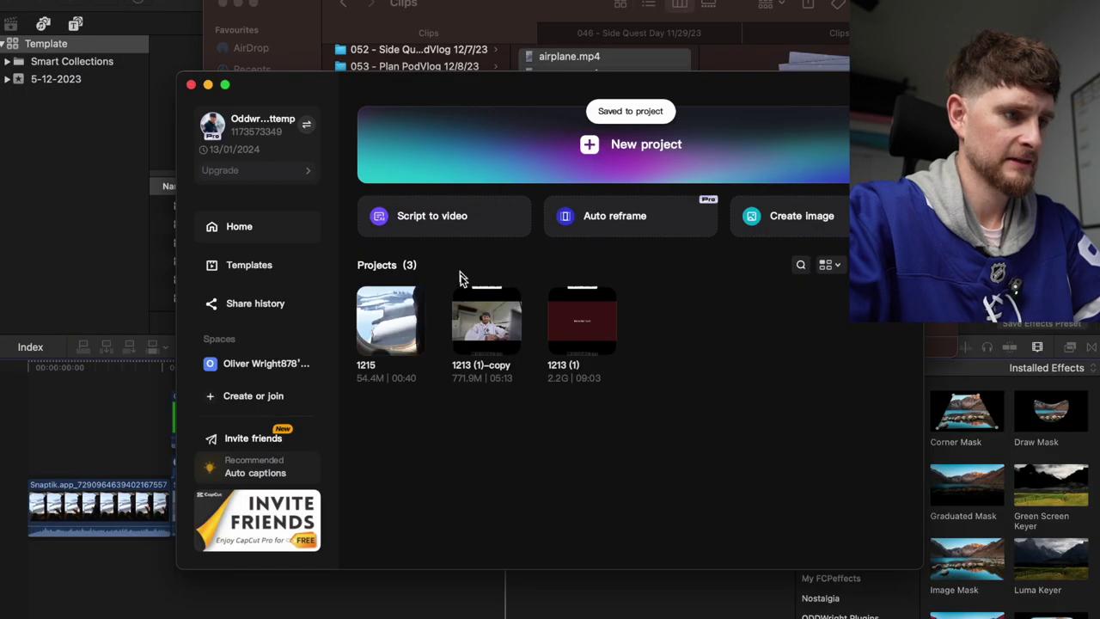
left_click(571, 339)
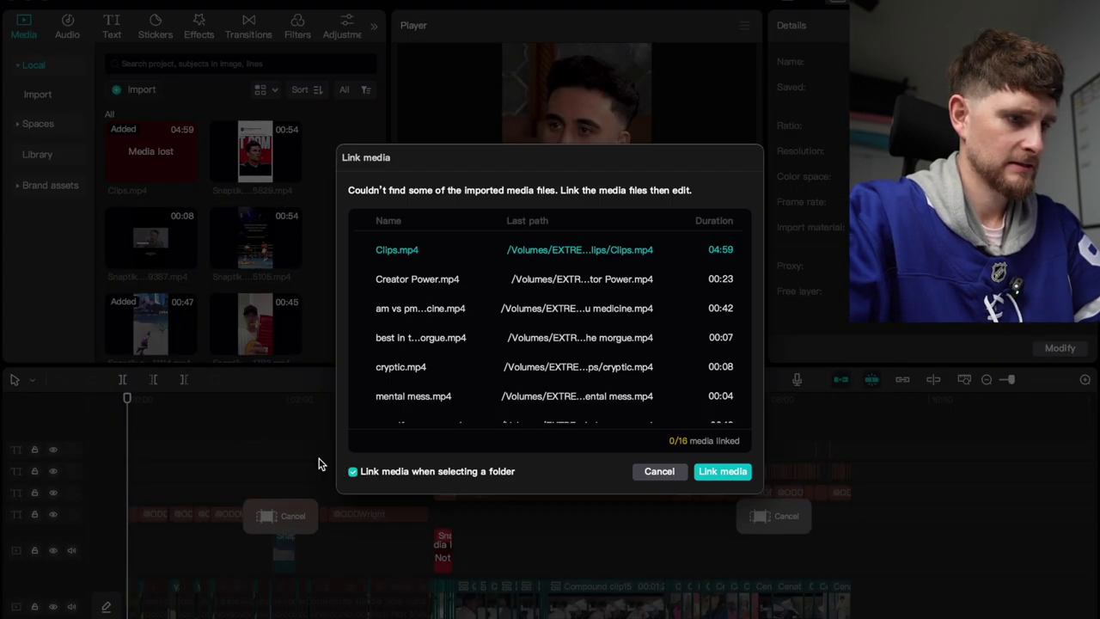
left_click(659, 471)
Save the PodVlog 045 title before the four-minute mark as a text preset and close the project.
left_click(347, 514)
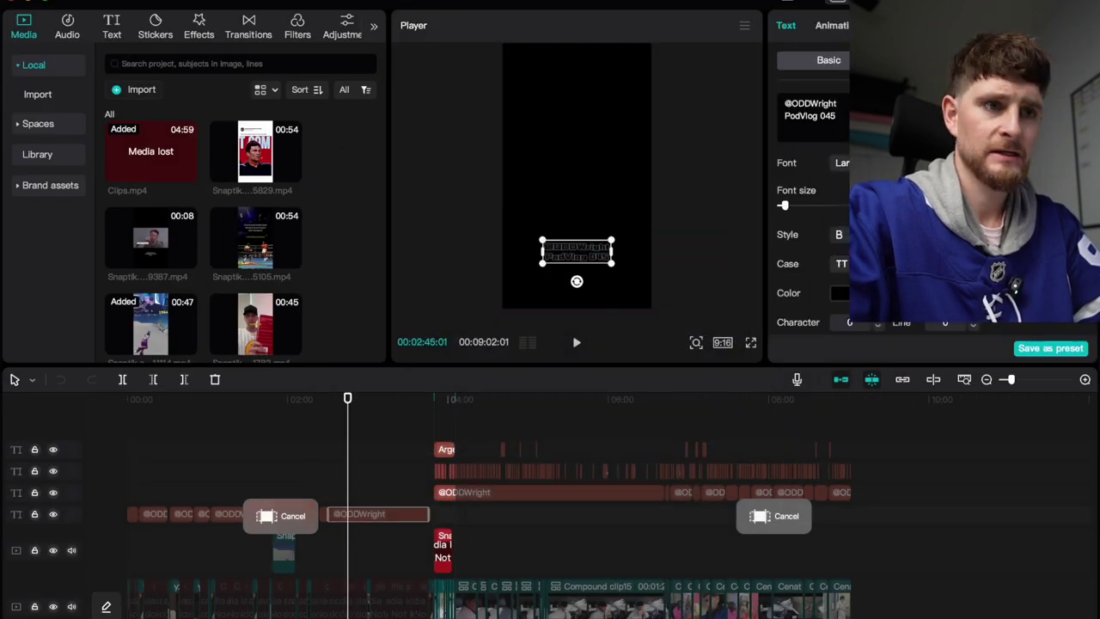
left_click(1049, 348)
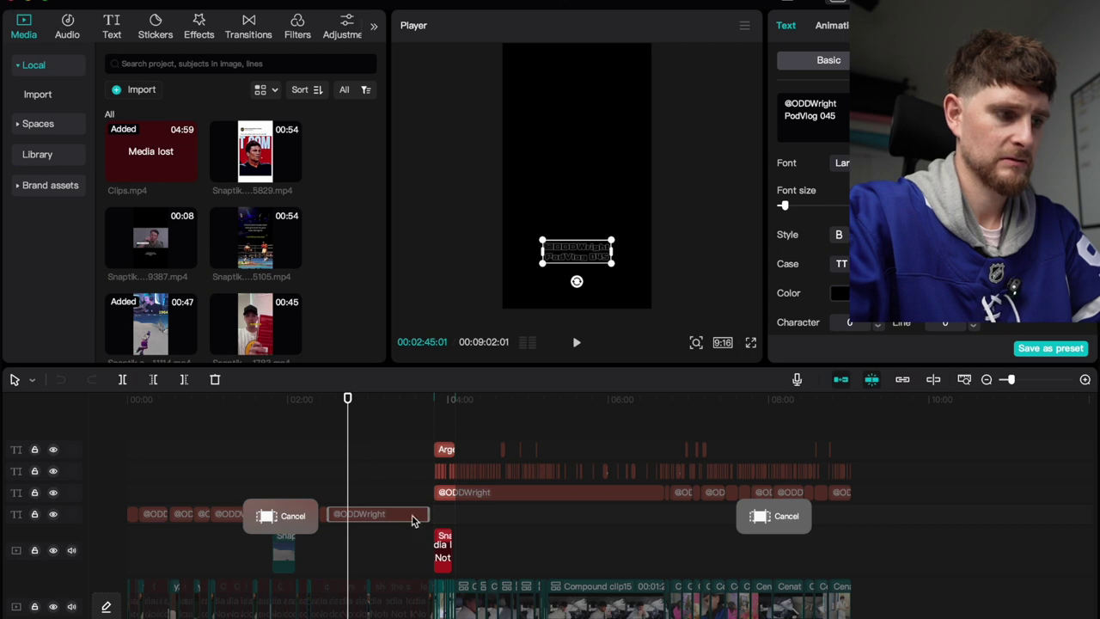
left_click(444, 451)
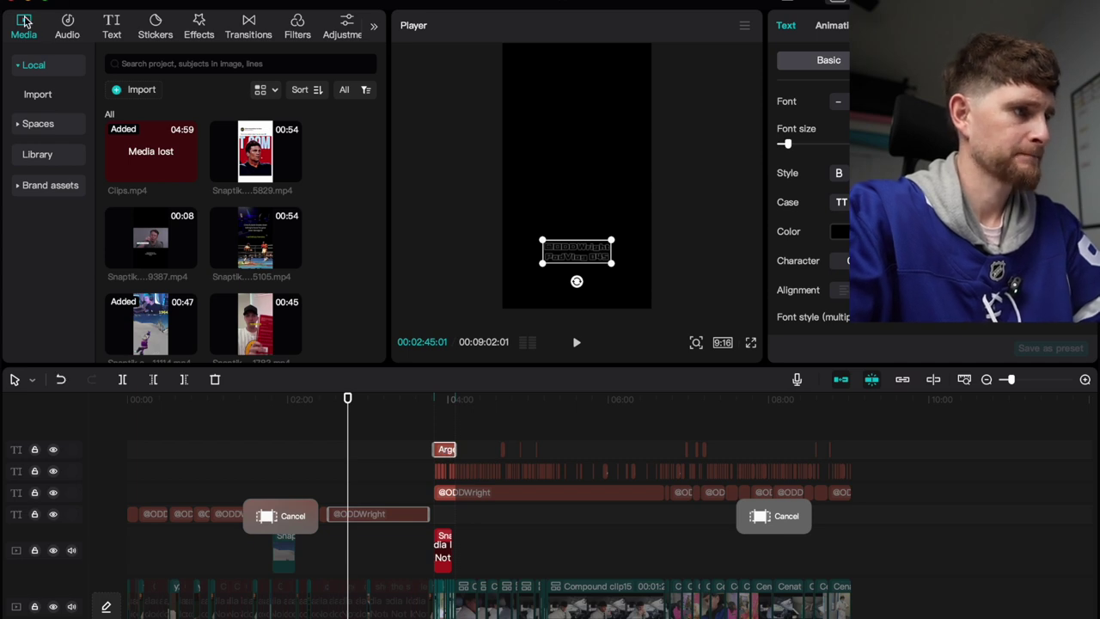
key("super+w")
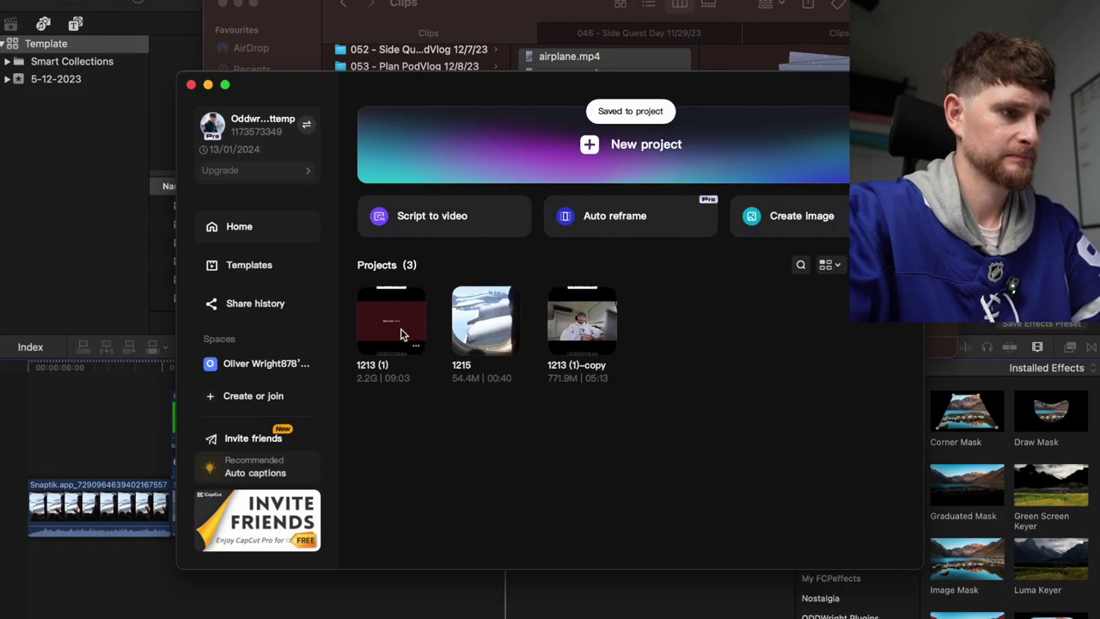
Reopen project 1215 and add the saved PodVlog 045 title preset above the captions, spanning all three clips.
left_click(484, 330)
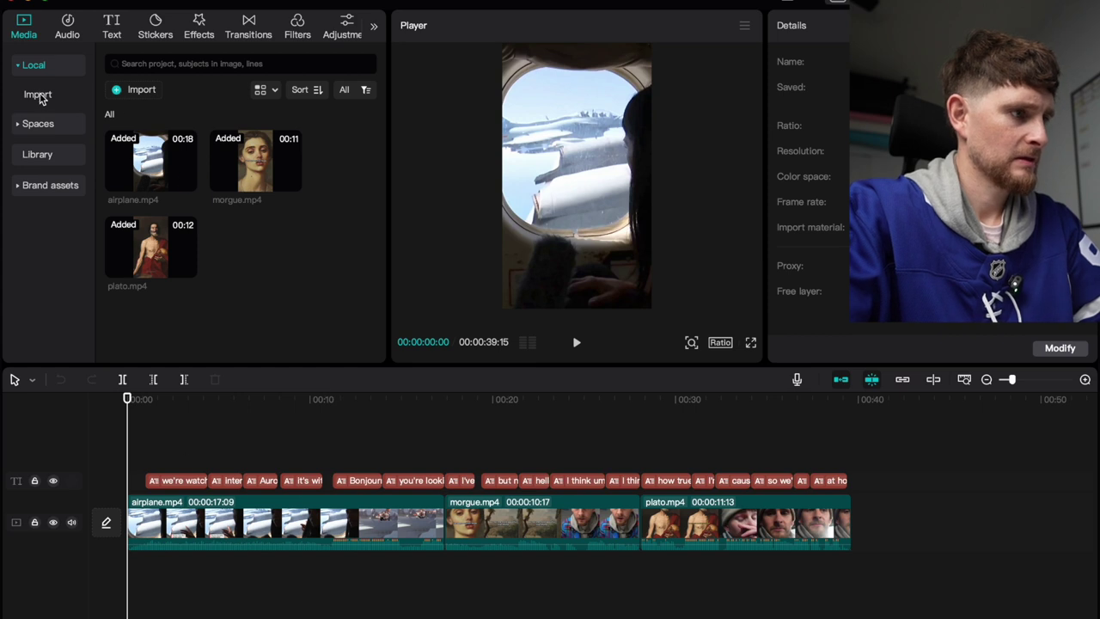
left_click(123, 28)
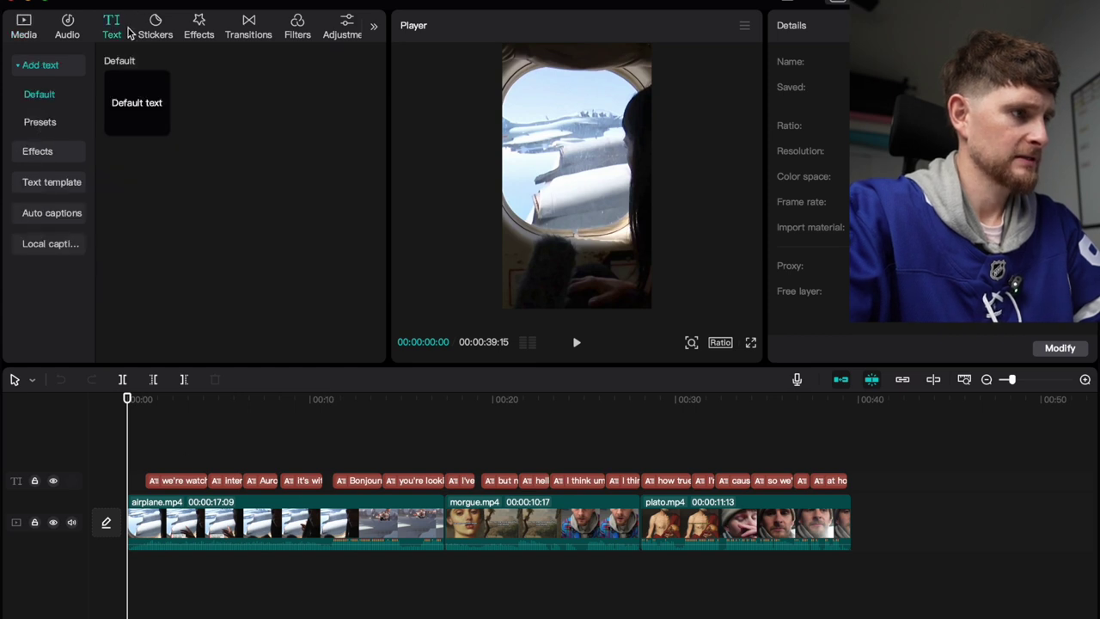
left_click(40, 122)
left_click_drag(128, 136, 852, 456)
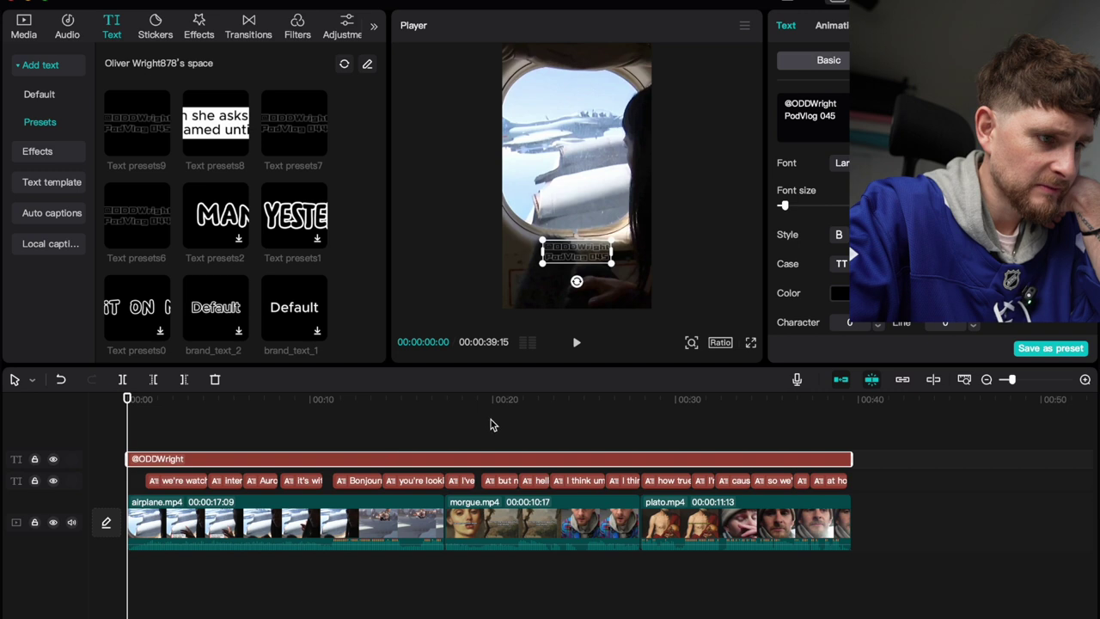
Split the PodVlog 045 title exactly where plato.mp4 begins.
left_click(550, 425)
left_click(444, 433)
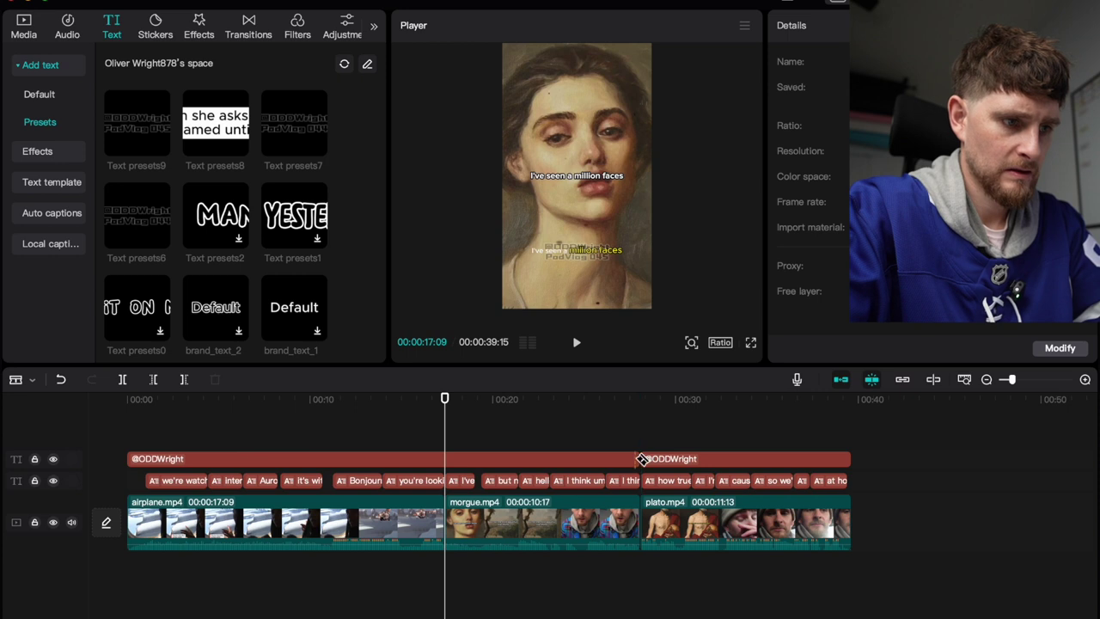
scroll(645, 459, "up", 6)
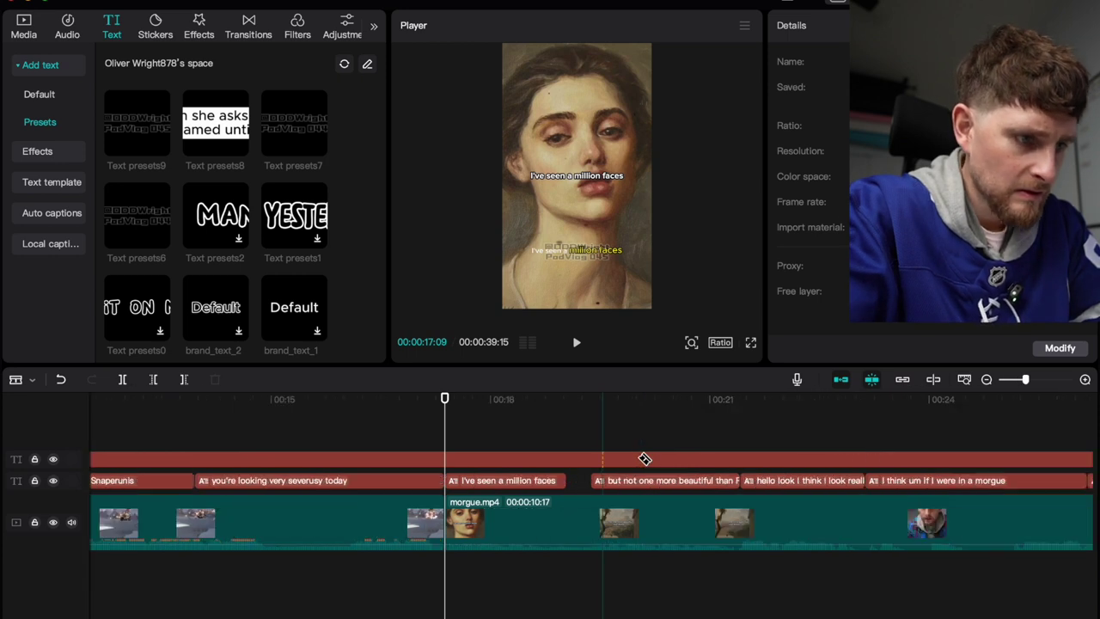
scroll(498, 455, "right", 10)
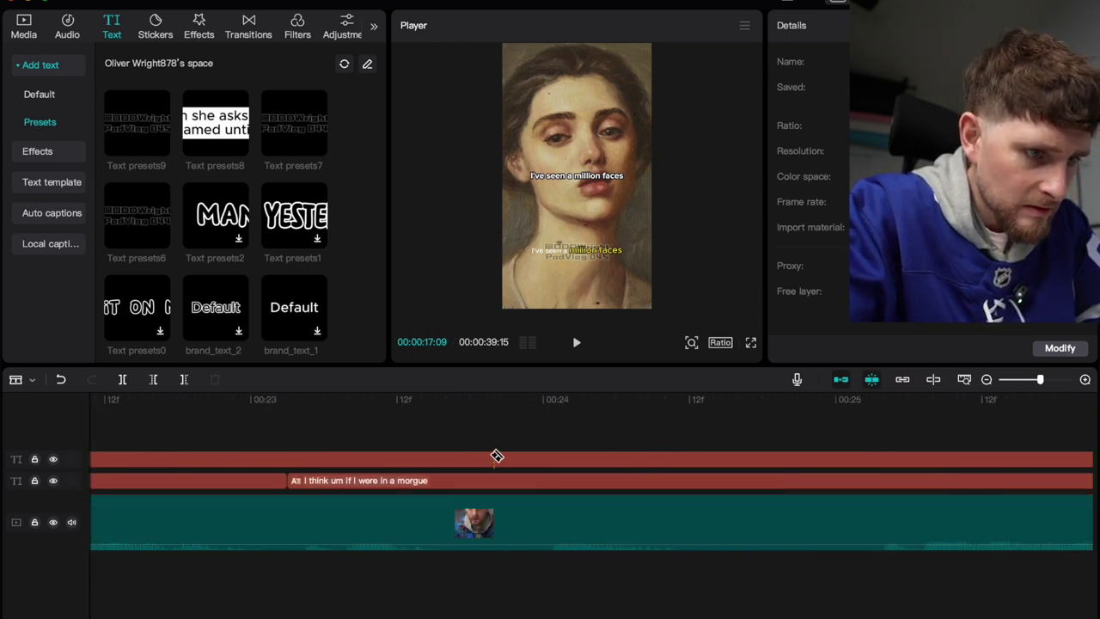
scroll(500, 455, "right", 8)
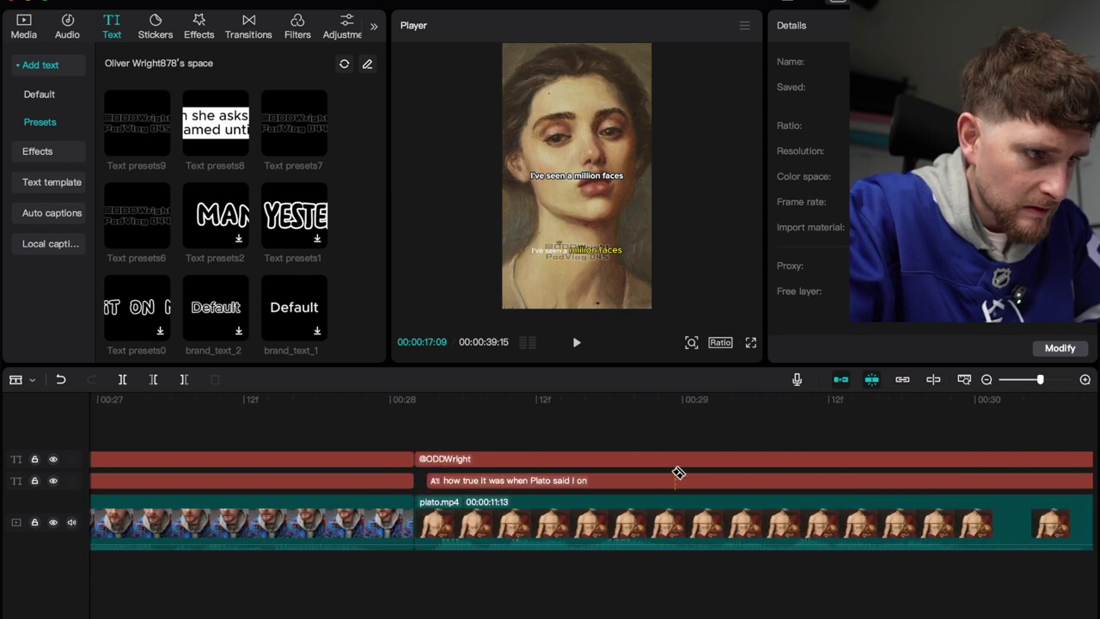
left_click(391, 450)
scroll(412, 445, "down", 6)
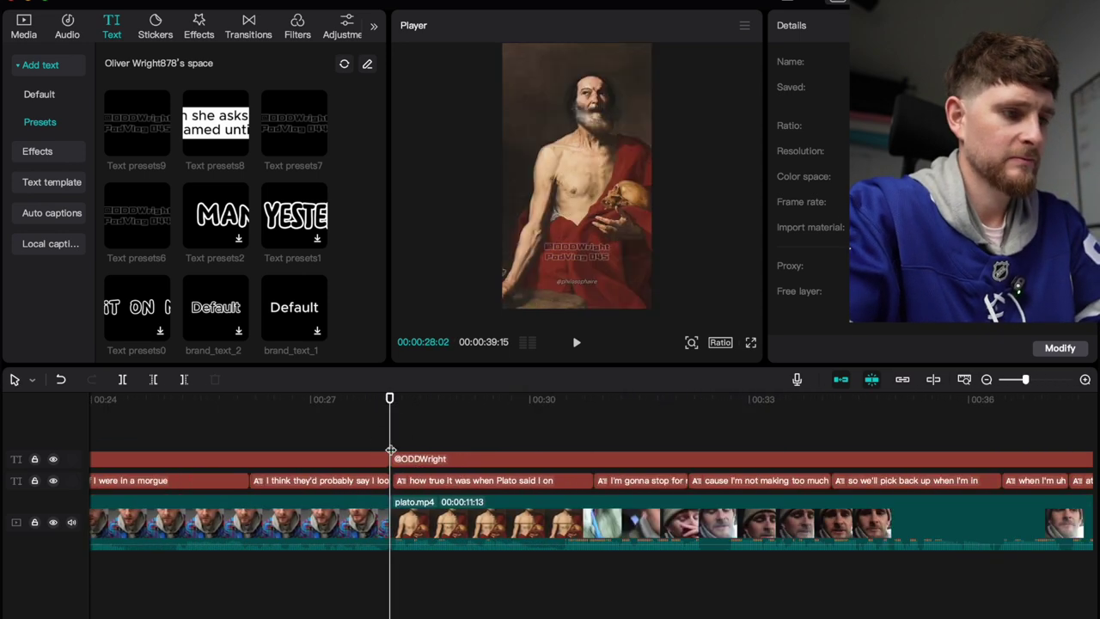
left_click(420, 445)
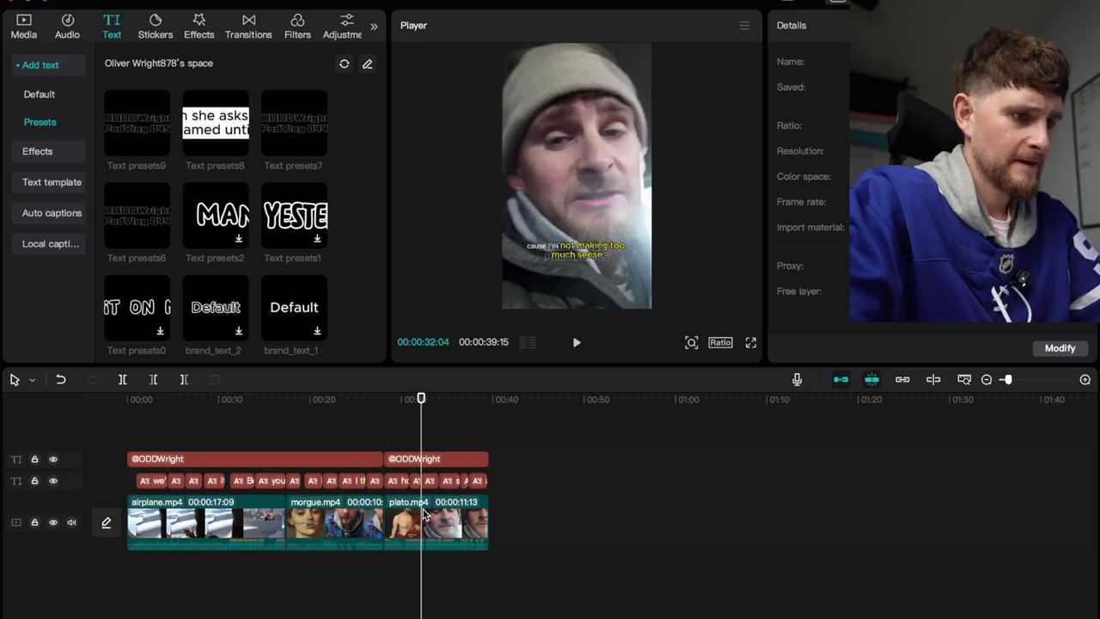
Switch to Finder and preview Side Quest PodVlog 046.mp4 in the 046 - Side Quest Day 11/29/23 folder.
left_click(443, 459)
key("super+Tab")
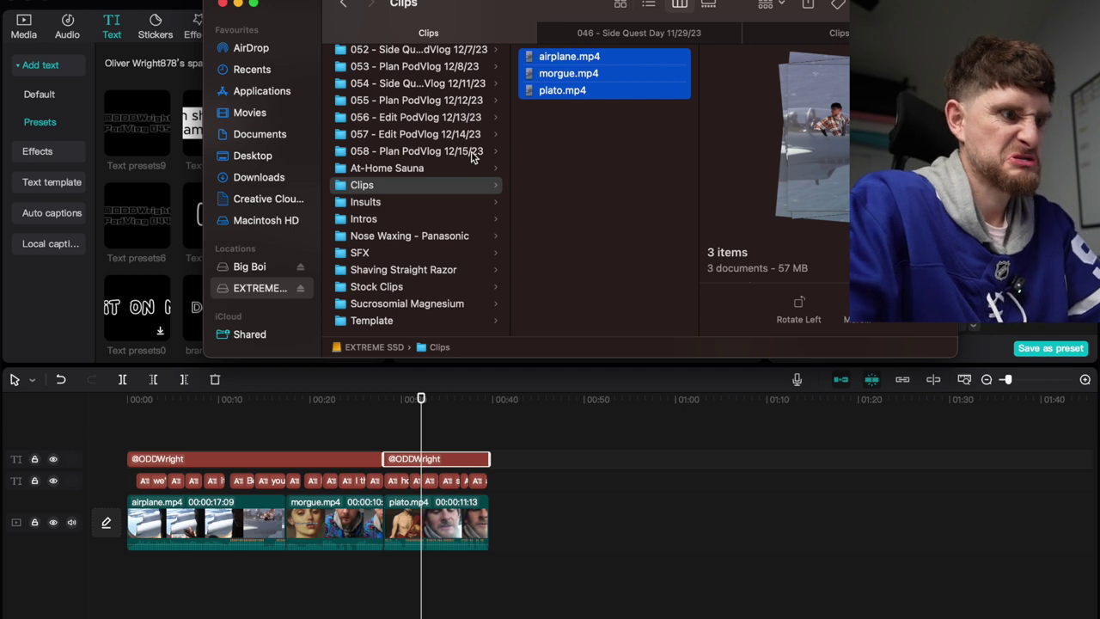
left_click(636, 34)
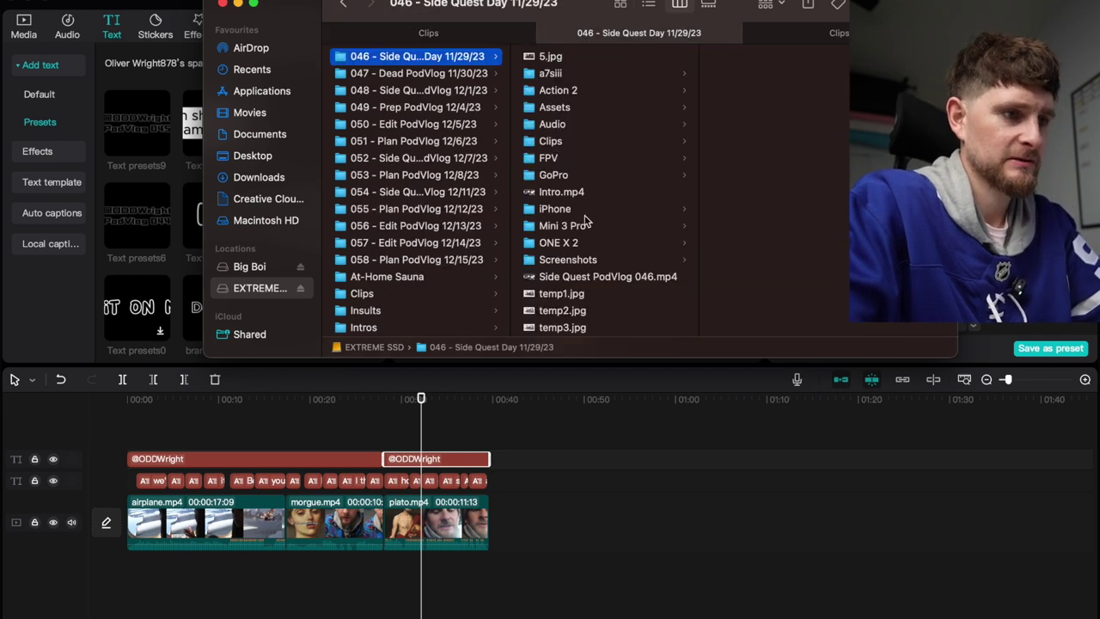
left_click(588, 277)
key("space")
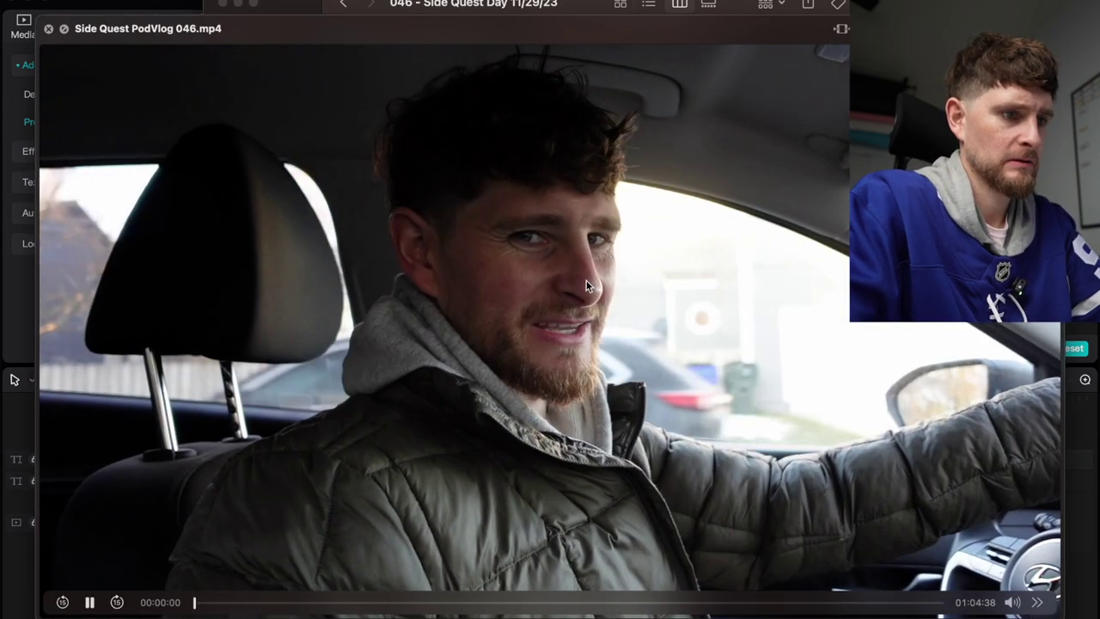
key("space")
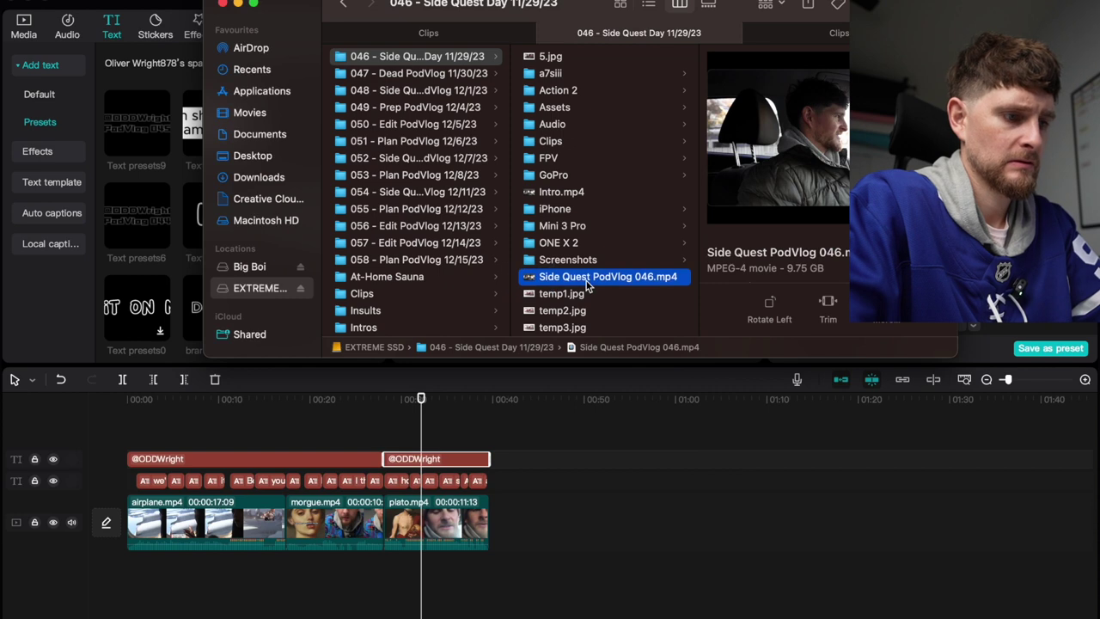
left_click(441, 431)
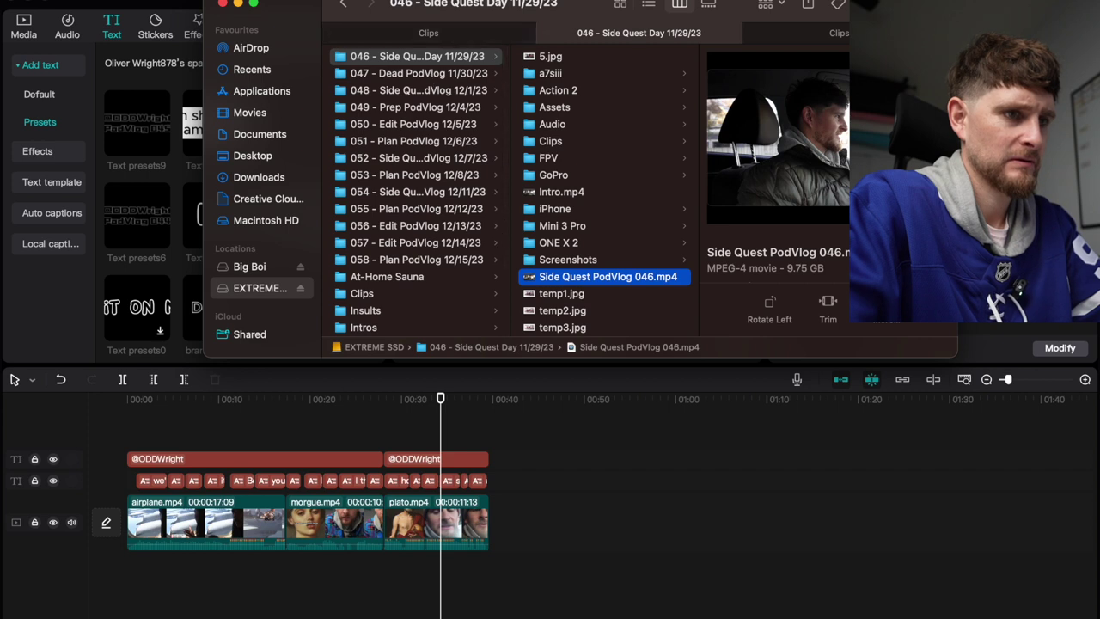
Examine the Clips folder of 044 - Side Quest Day 11/27/23 on the Big Boi drive, including Creator Power.mp4, and return to CapCut.
left_click(840, 34)
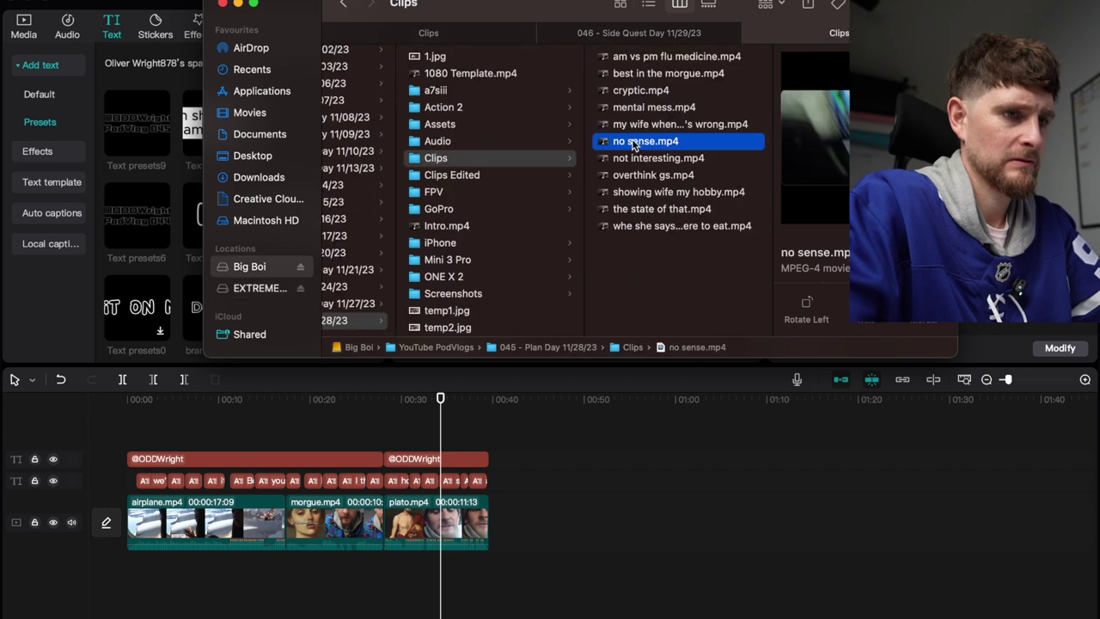
scroll(633, 143, "left", 4)
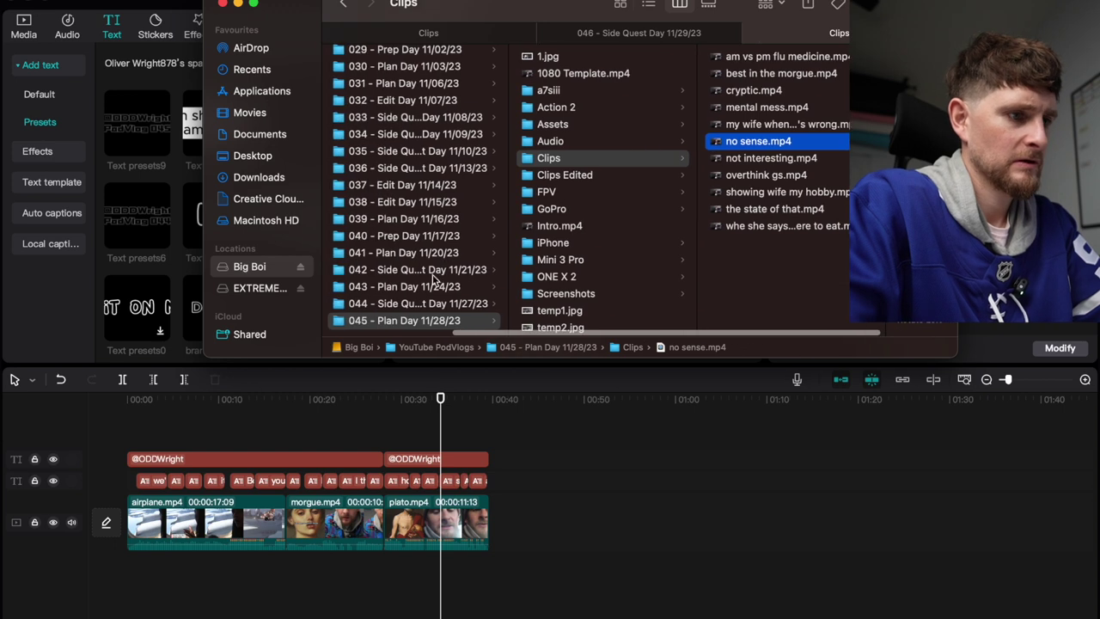
left_click(400, 305)
left_click(568, 160)
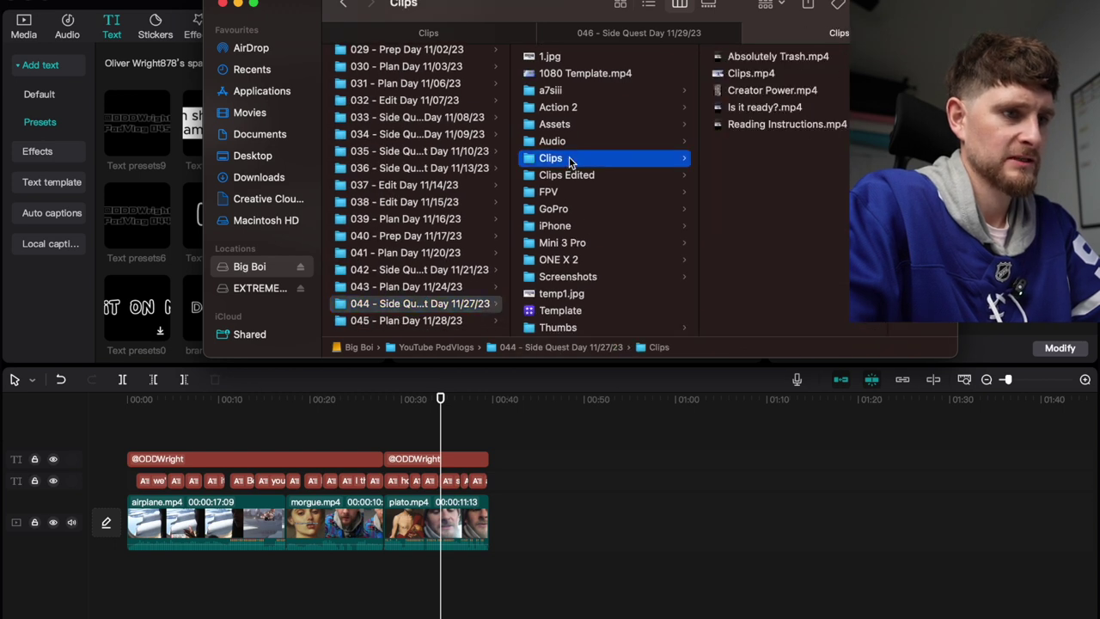
key("Right")
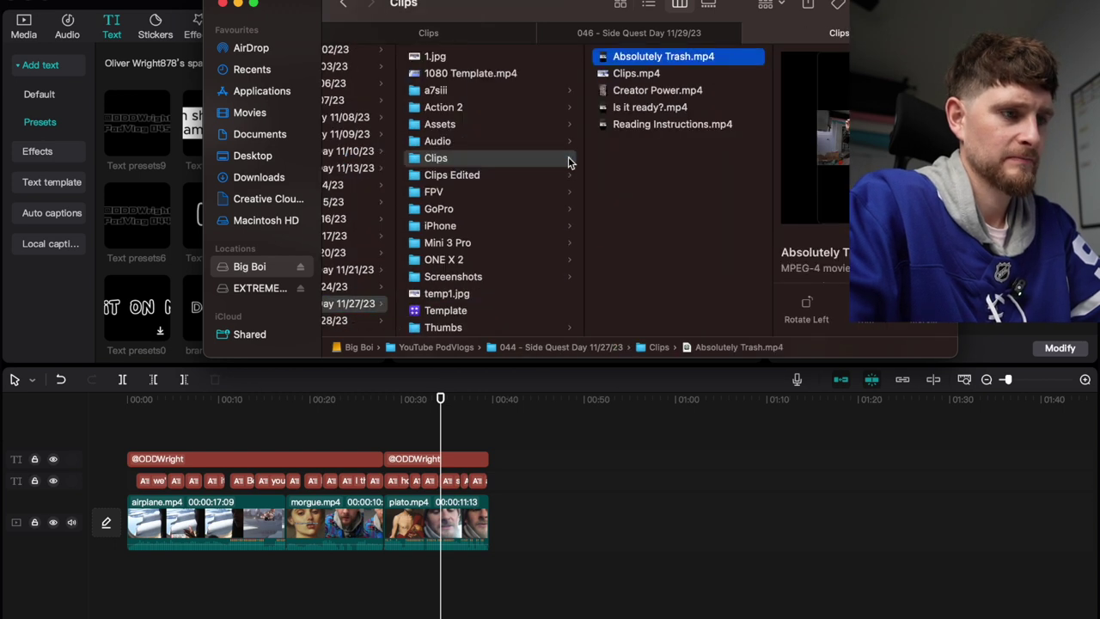
key("Left")
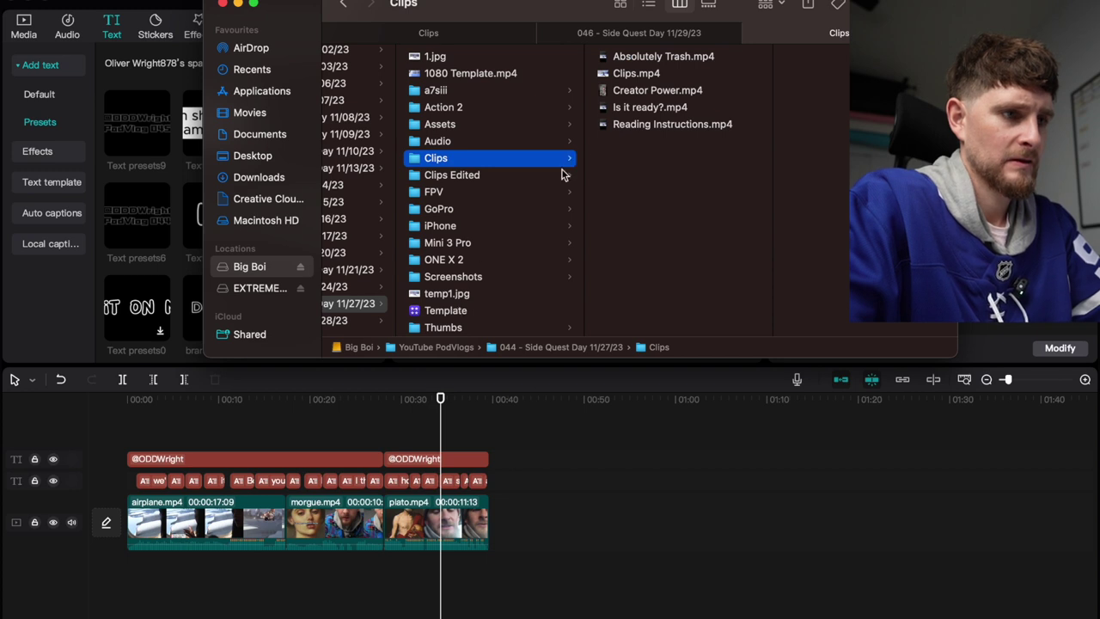
left_click(646, 92)
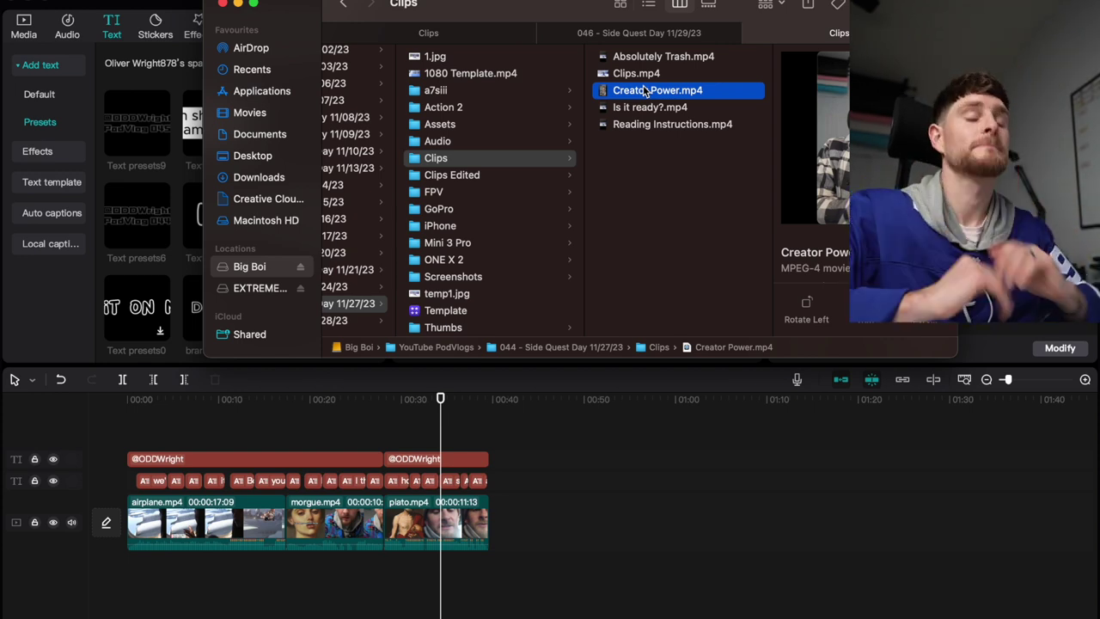
key("Escape")
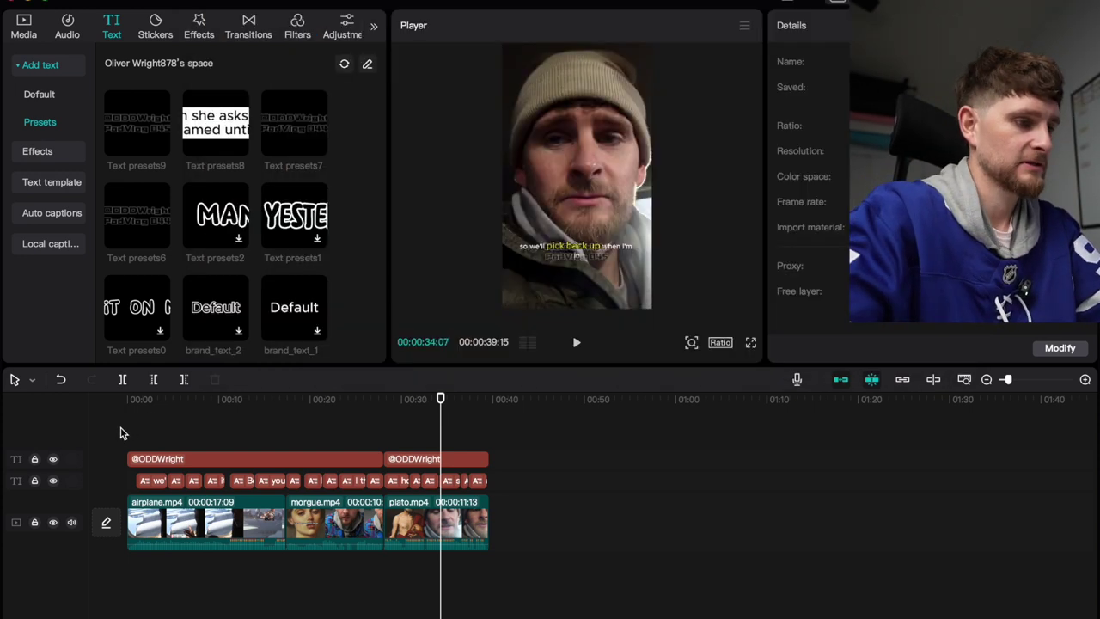
Split the title where morgue.mp4 begins and select the title segment above airplane.mp4.
left_click(288, 443)
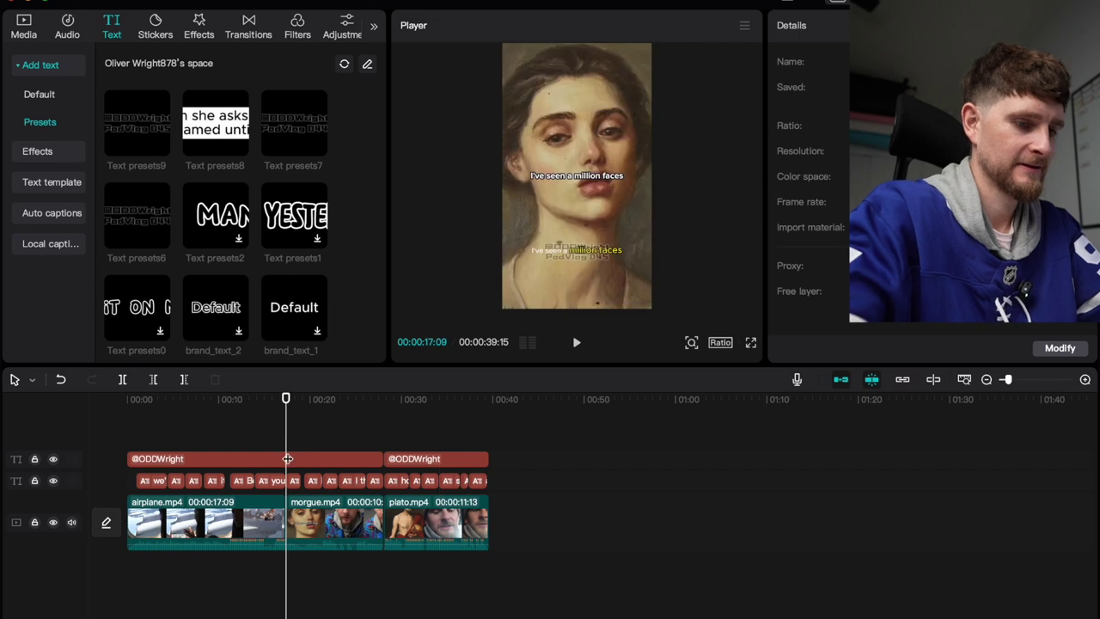
scroll(287, 458, "up", 3)
key("ctrl+b")
left_click(353, 434)
scroll(354, 433, "down", 3)
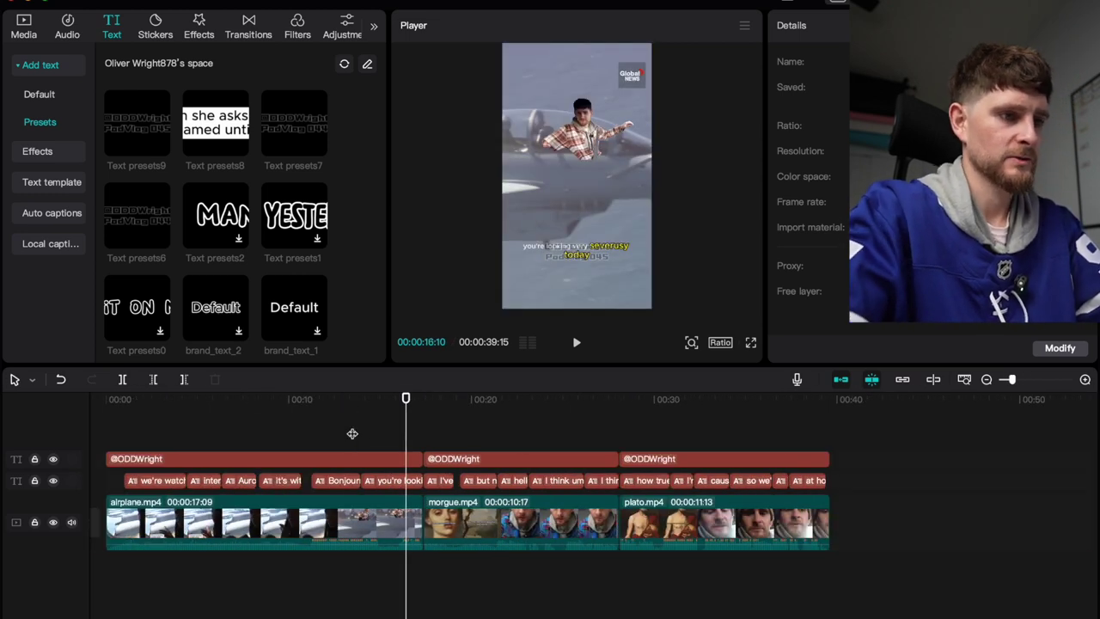
left_click(291, 449)
left_click(290, 454)
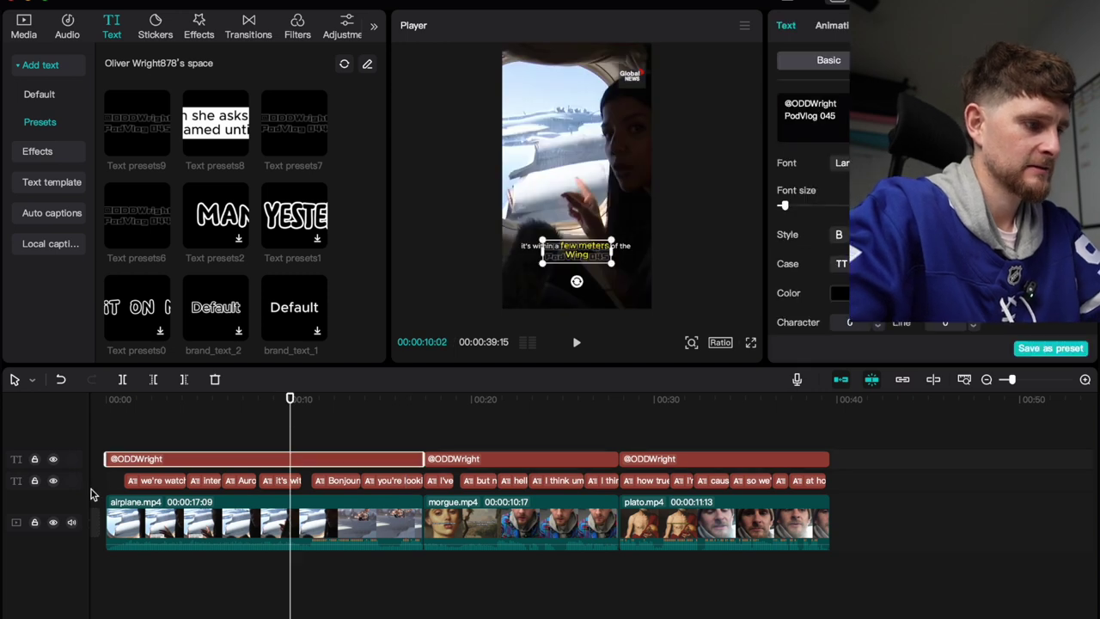
Try a different text template on all captions and play the opening of airplane.mp4 to preview it.
left_click(838, 486)
left_click(483, 482)
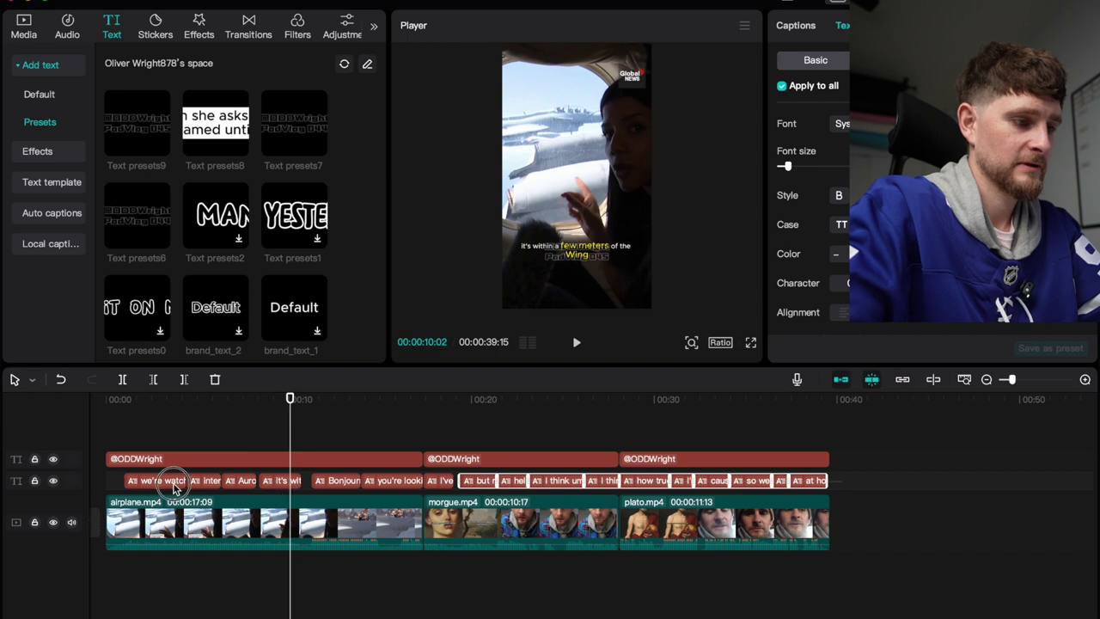
left_click(842, 25)
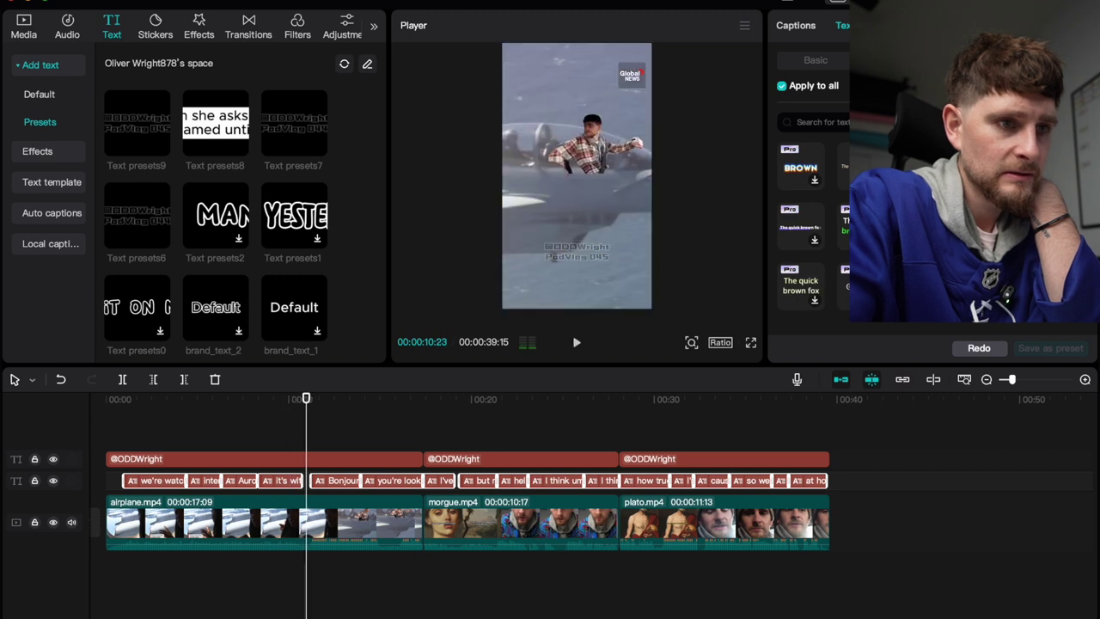
left_click(822, 61)
scroll(812, 215, "down", 2)
scroll(812, 215, "down", 3)
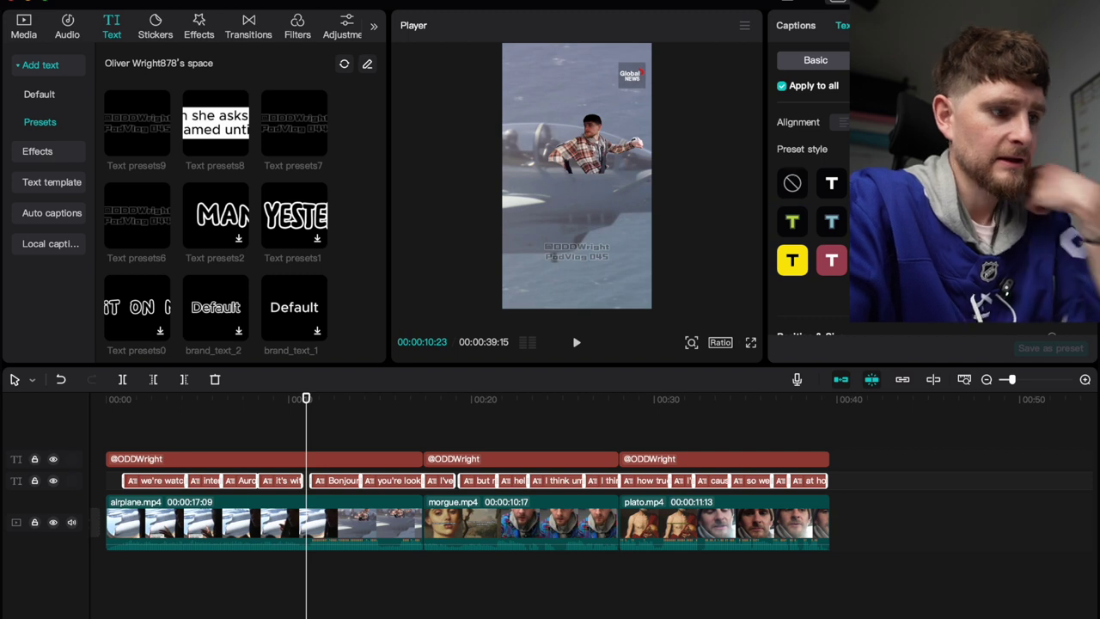
left_click(146, 444)
key("space")
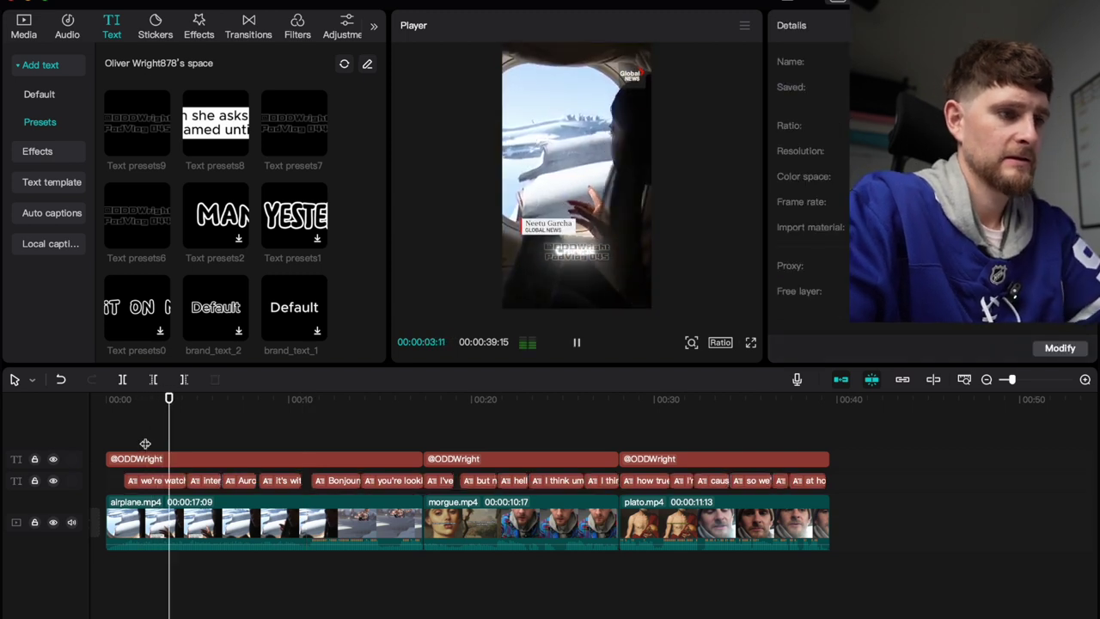
key("space")
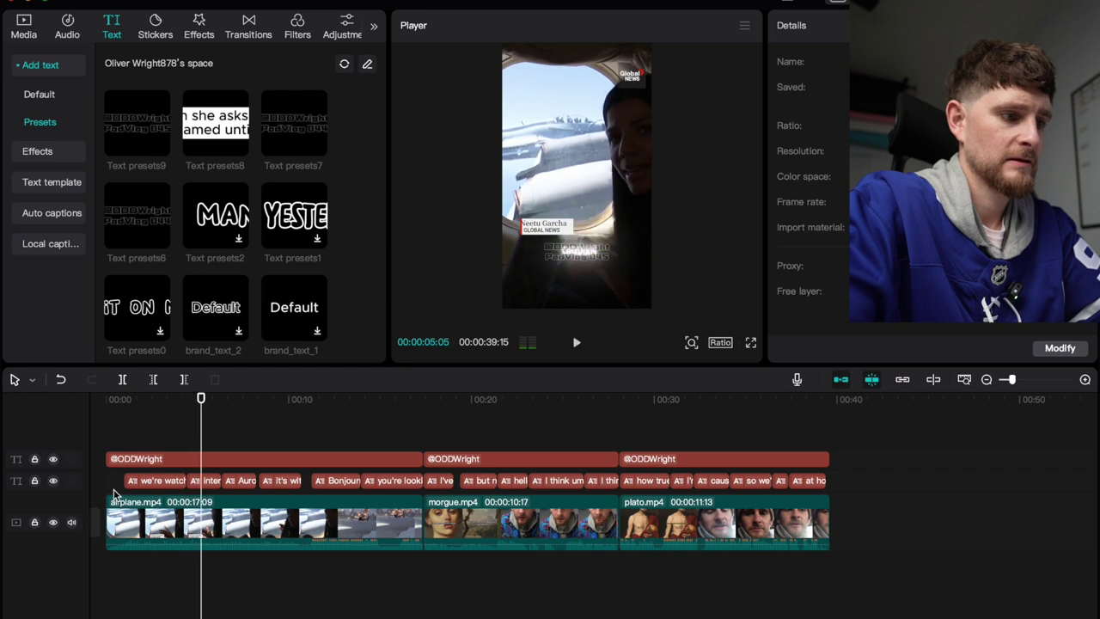
Select all captions, try a yellow glowing text template on them and check it over the fighter jet footage.
left_click_drag(834, 483, 181, 470)
left_click(159, 480)
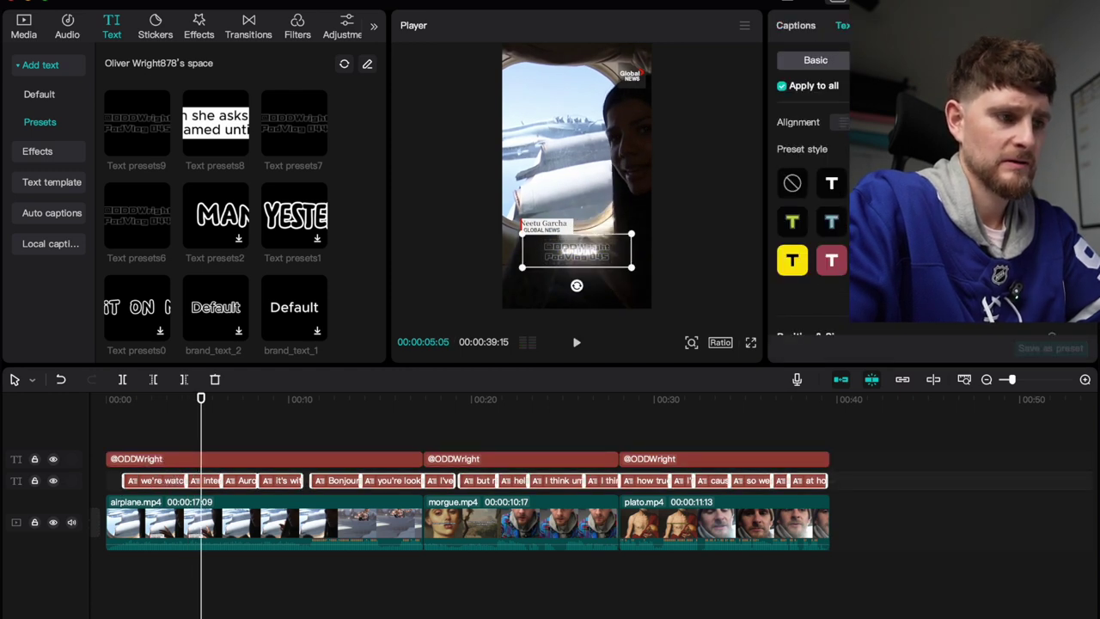
left_click_drag(201, 406, 342, 410)
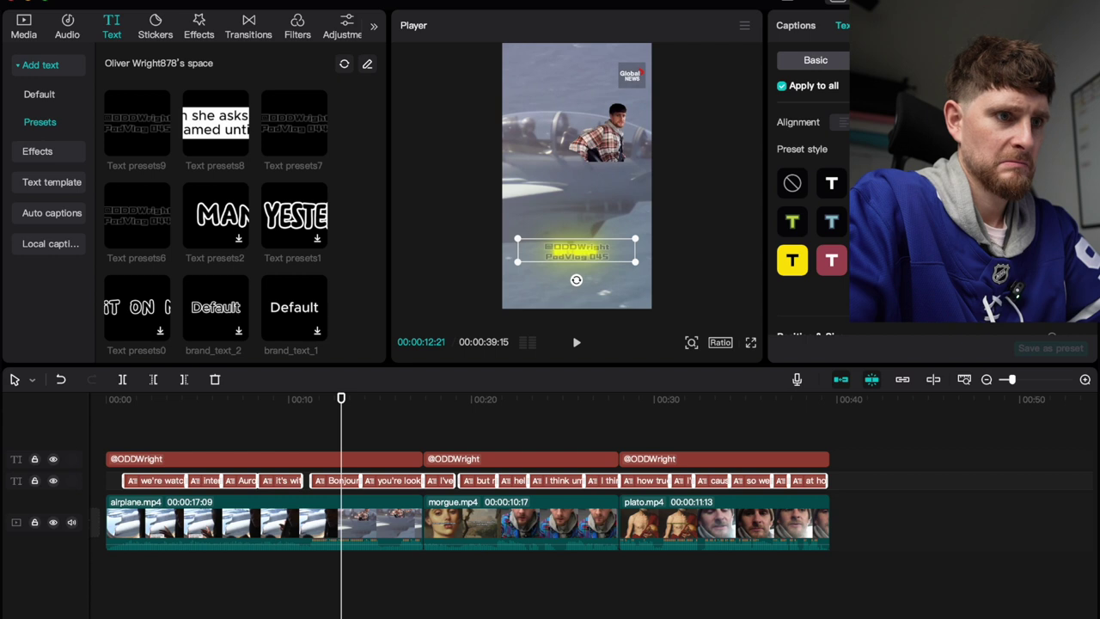
scroll(812, 214, "down", 4)
scroll(812, 215, "up", 5)
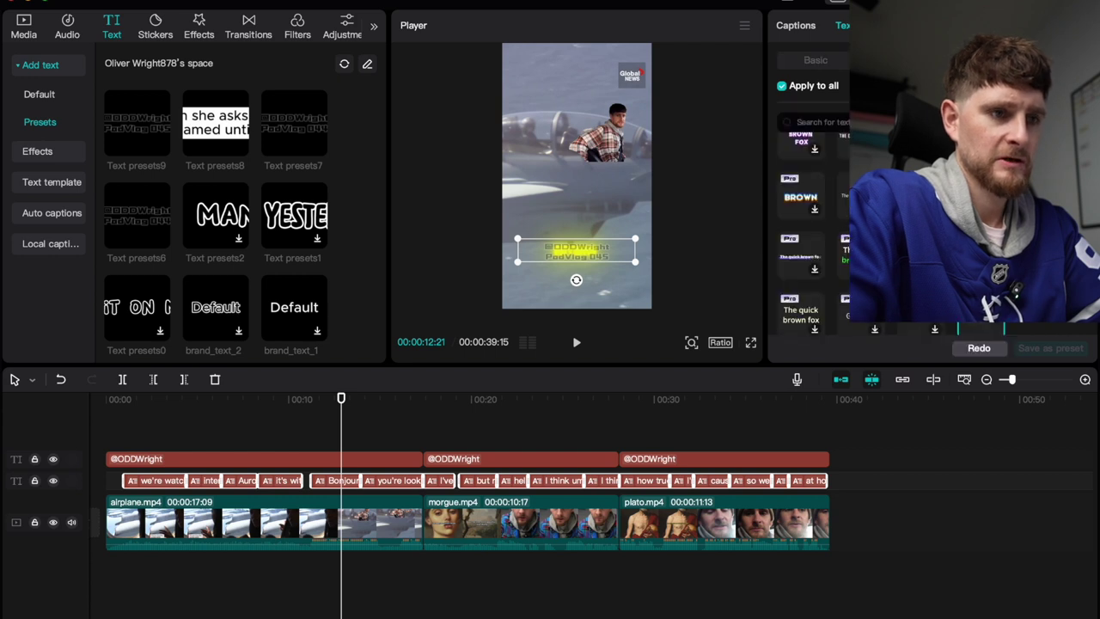
scroll(812, 224, "up", 3)
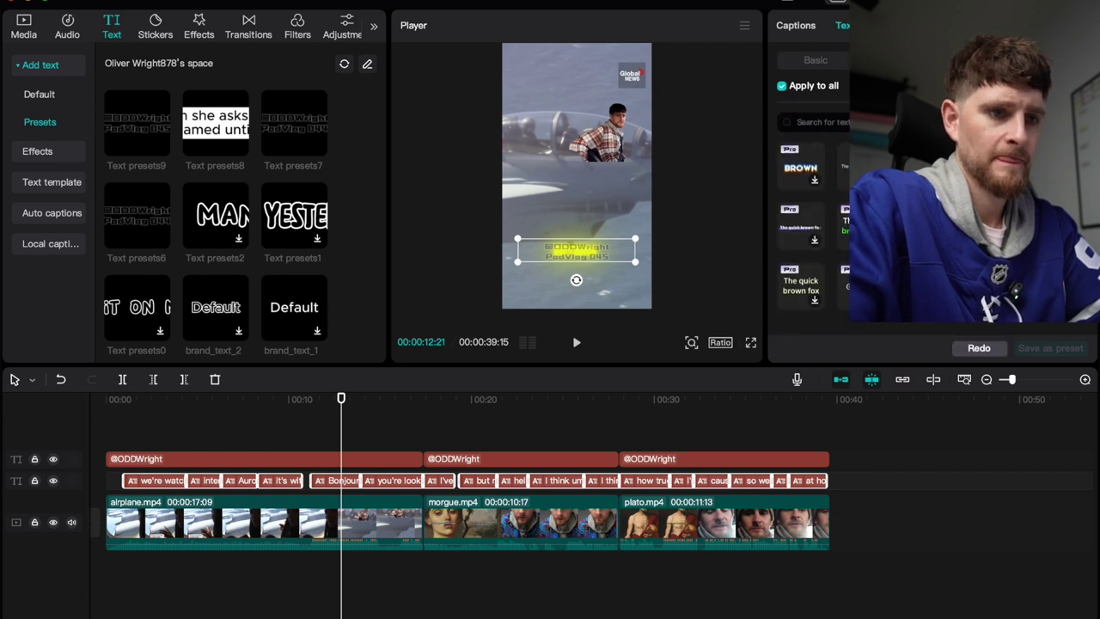
Try a bright green stroke, 18FF73, on all captions.
scroll(811, 215, "down", 8)
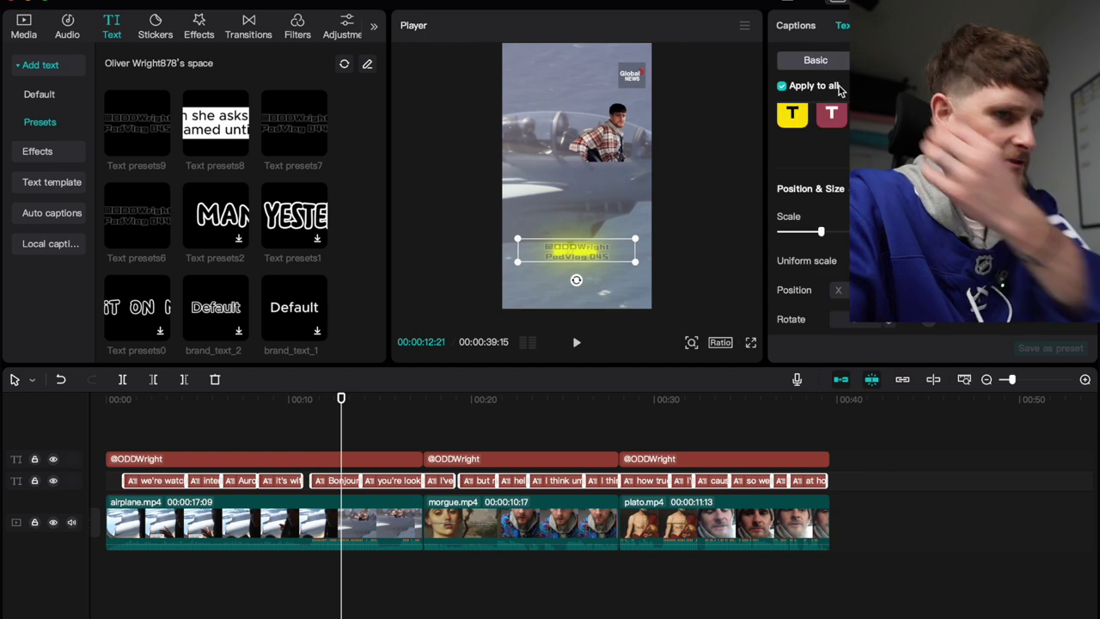
scroll(812, 215, "up", 2)
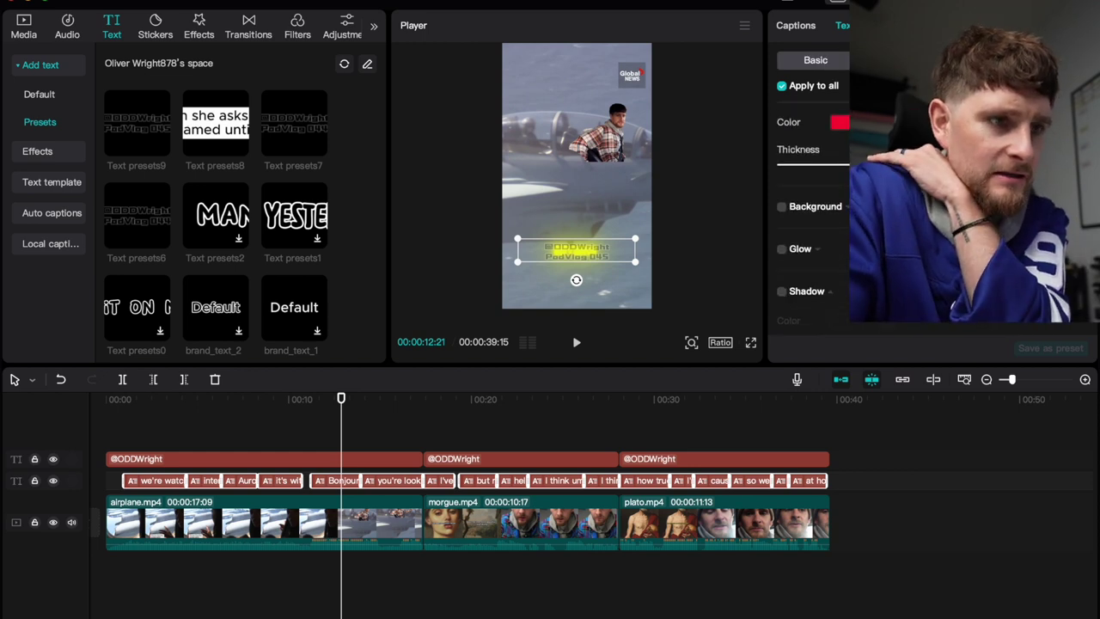
left_click(839, 177)
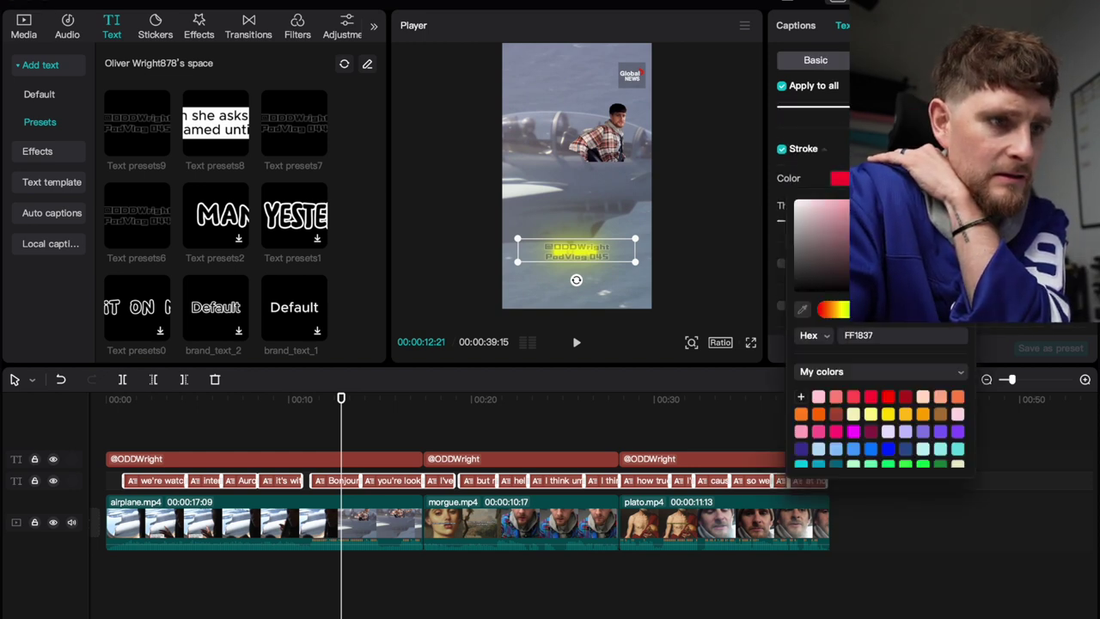
left_click_drag(922, 320, 888, 323)
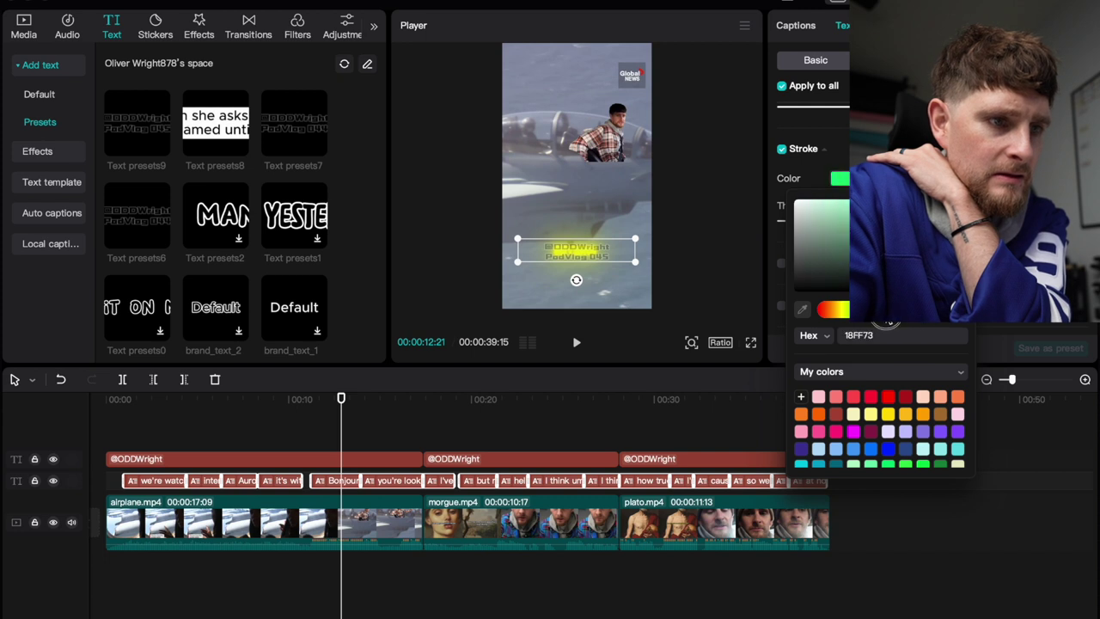
key("Escape")
scroll(812, 214, "up", 5)
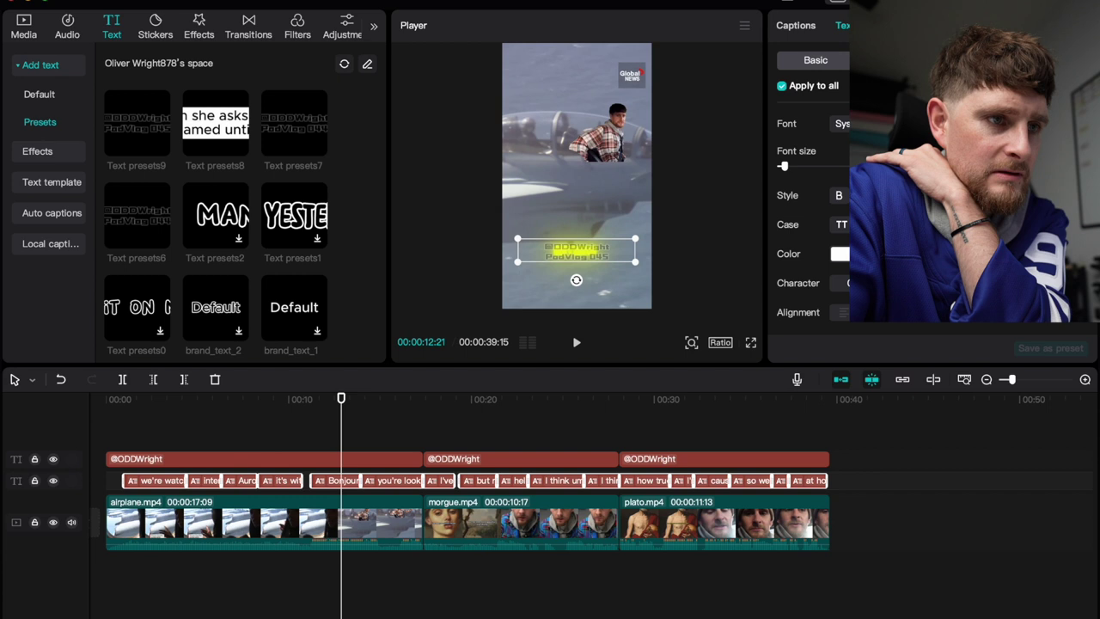
Change the font of all captions to match the PodVlog title and move the captions up, directly above the title.
left_click(842, 122)
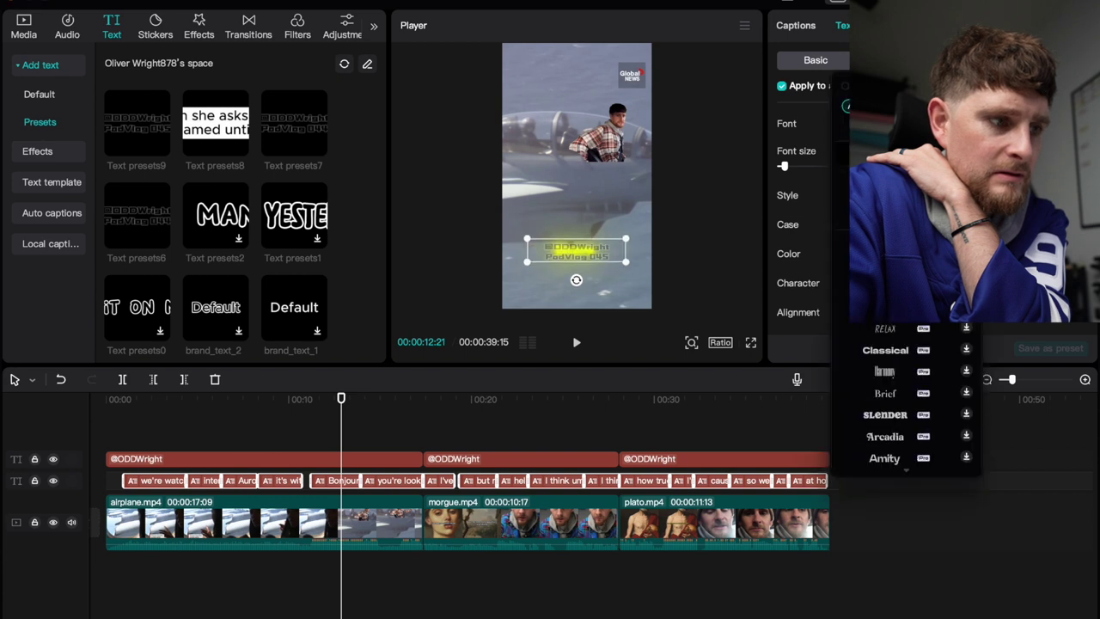
left_click(649, 226)
left_click_drag(577, 253, 578, 230)
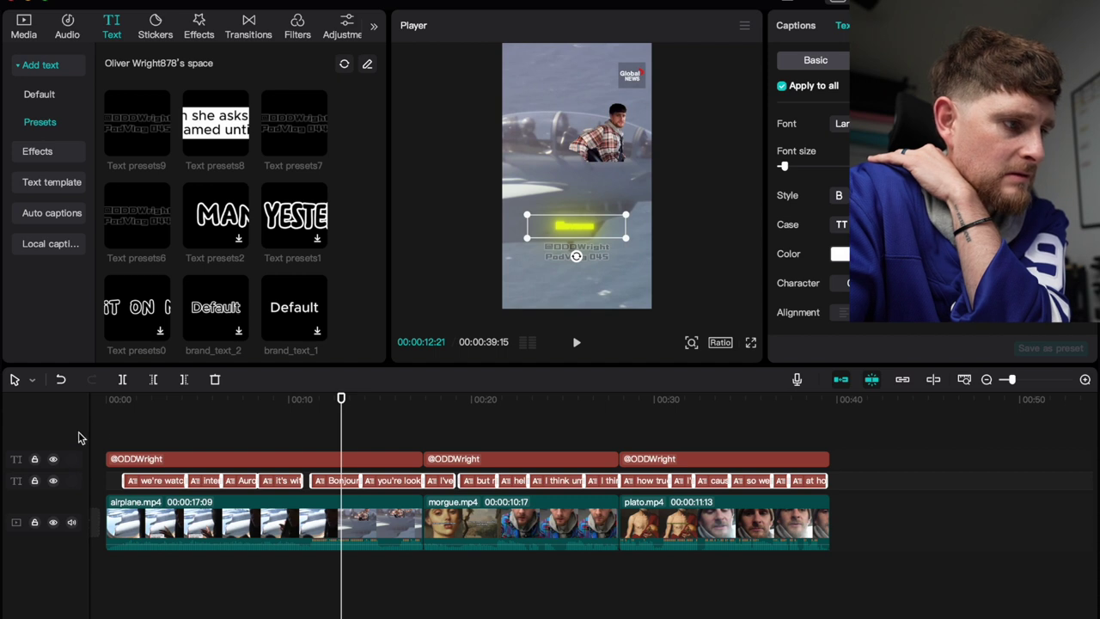
Play airplane.mp4 from the start to check the caption style and position.
left_click(106, 435)
key("space")
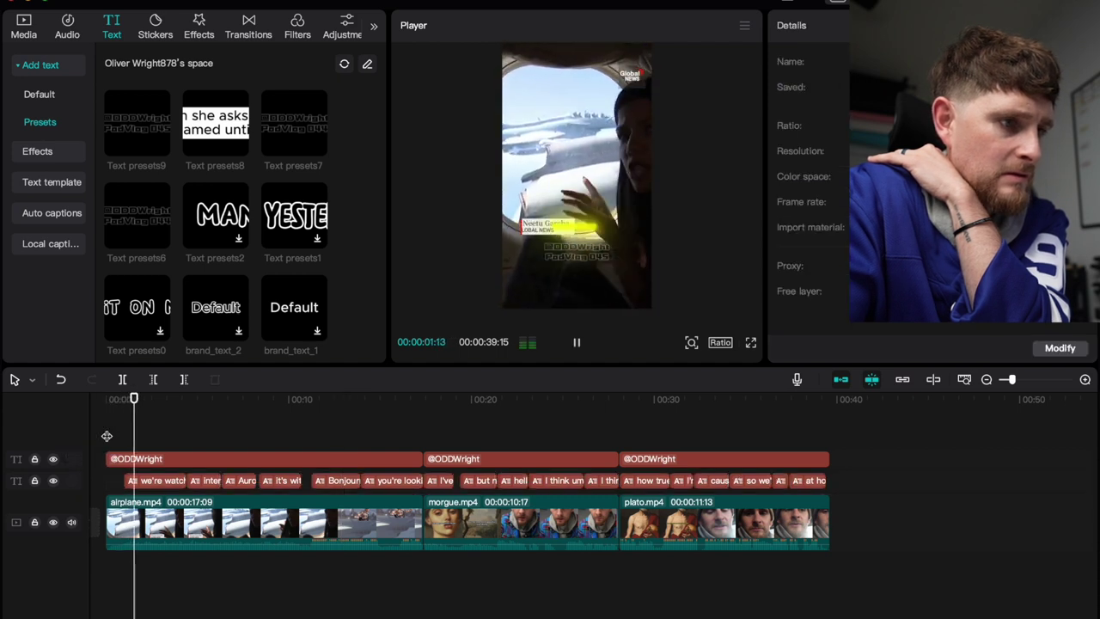
key("space")
Select all captions, apply a bold text template with yellow highlighted words, and play the timeline through morgue.mp4 to check it.
left_click(400, 479)
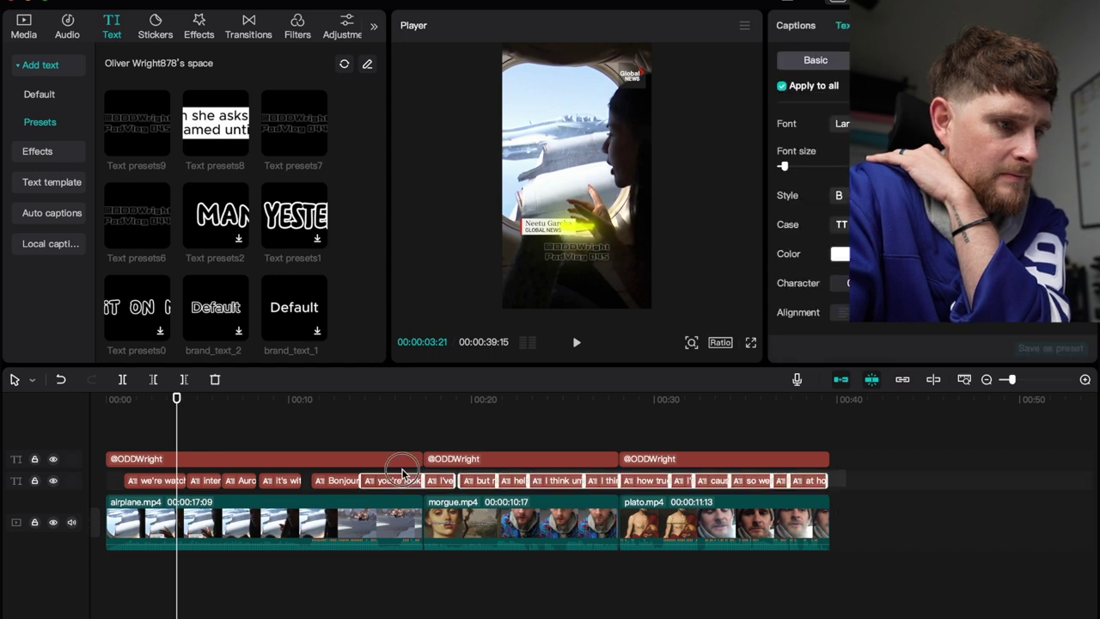
left_click(158, 482)
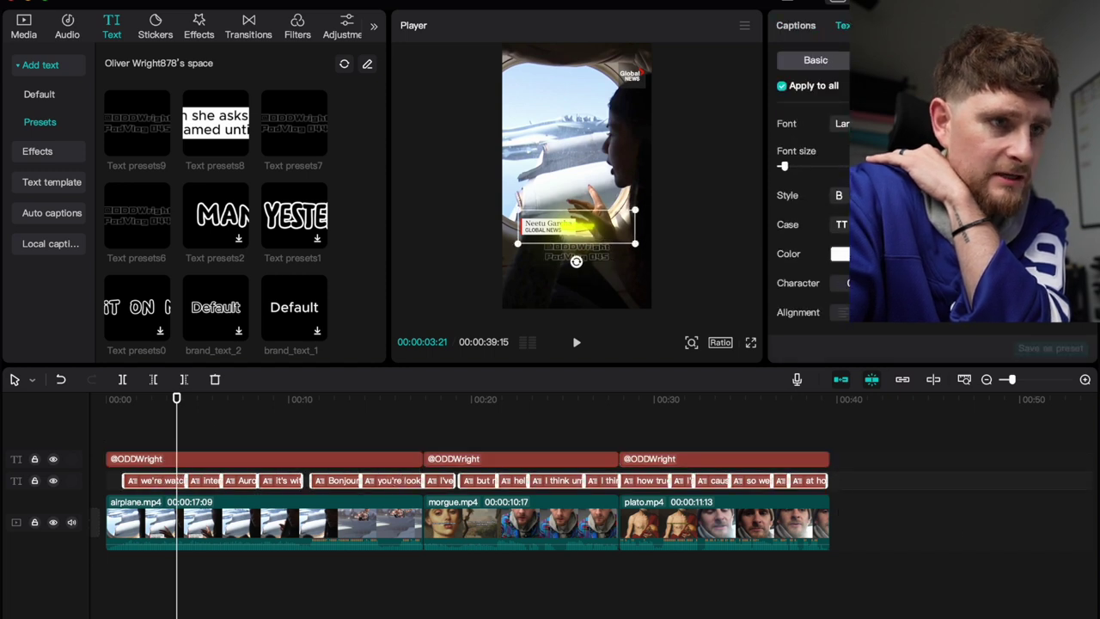
left_click(954, 60)
scroll(812, 223, "down", 1)
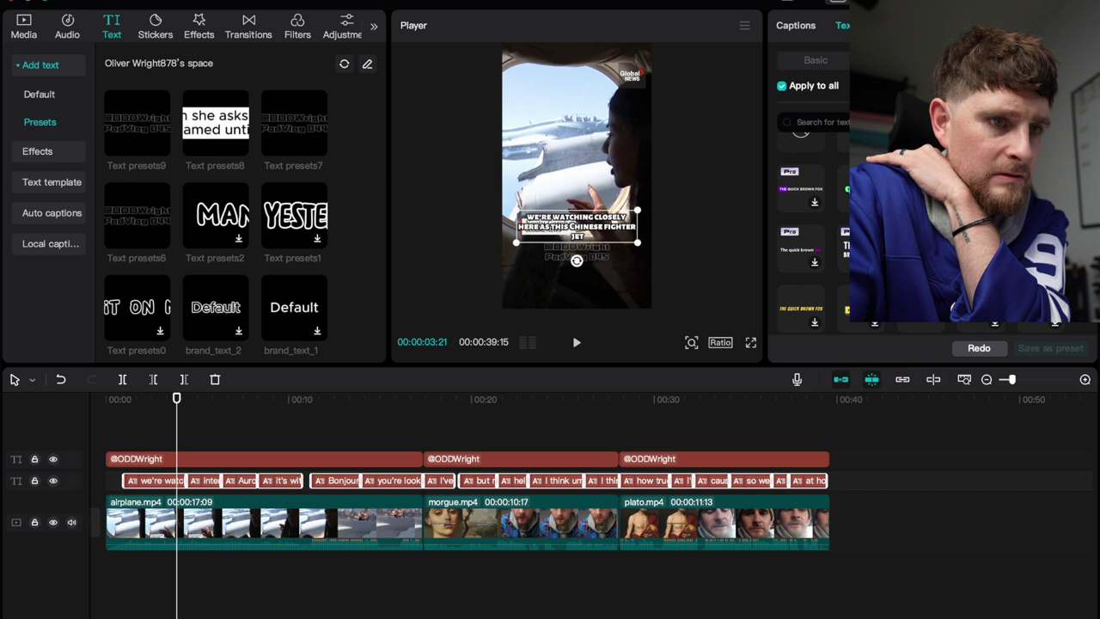
scroll(812, 232, "down", 1)
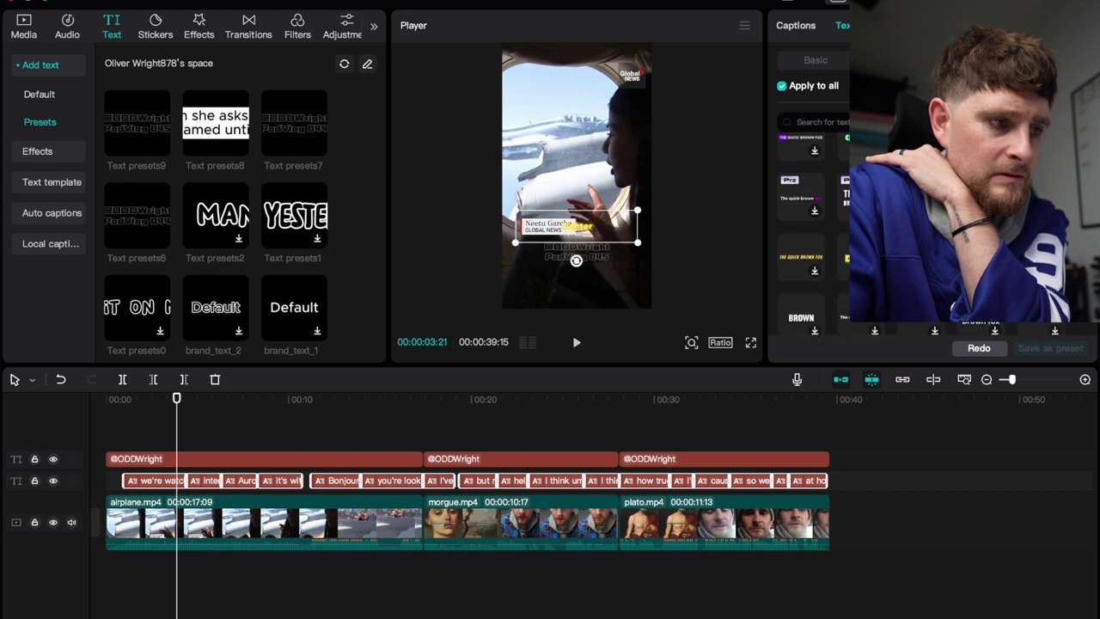
key("space")
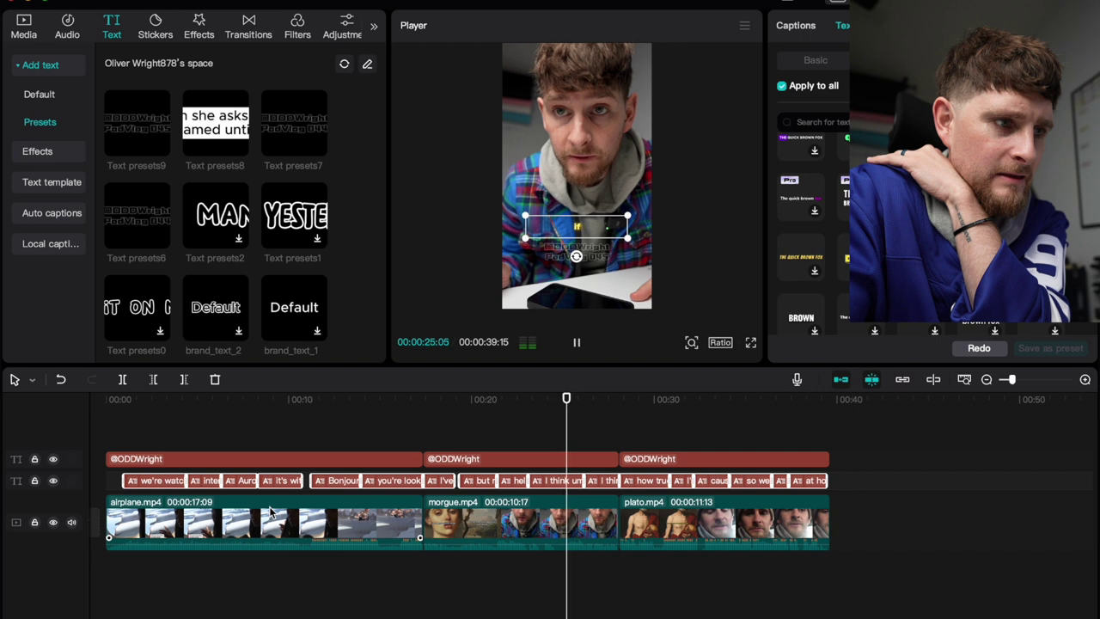
key("space")
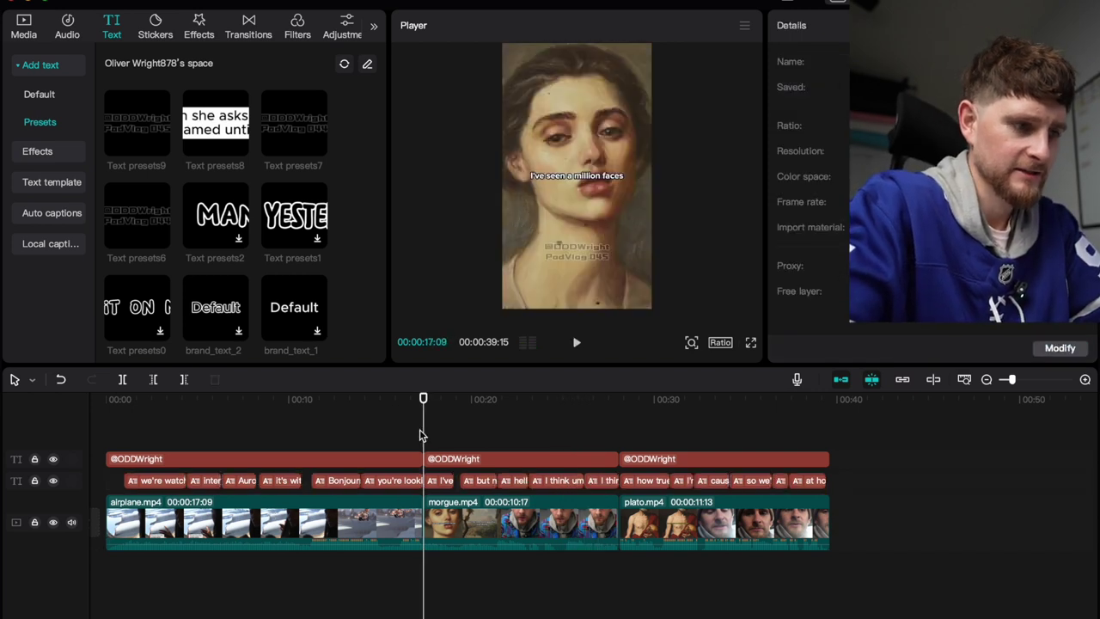
Shift the morgue.mp4 captions from "but not one more beautiful" to "I think um if I were in a morgue" earlier so they follow without gaps.
scroll(420, 436, "up", 3)
left_click_drag(624, 486, 604, 488)
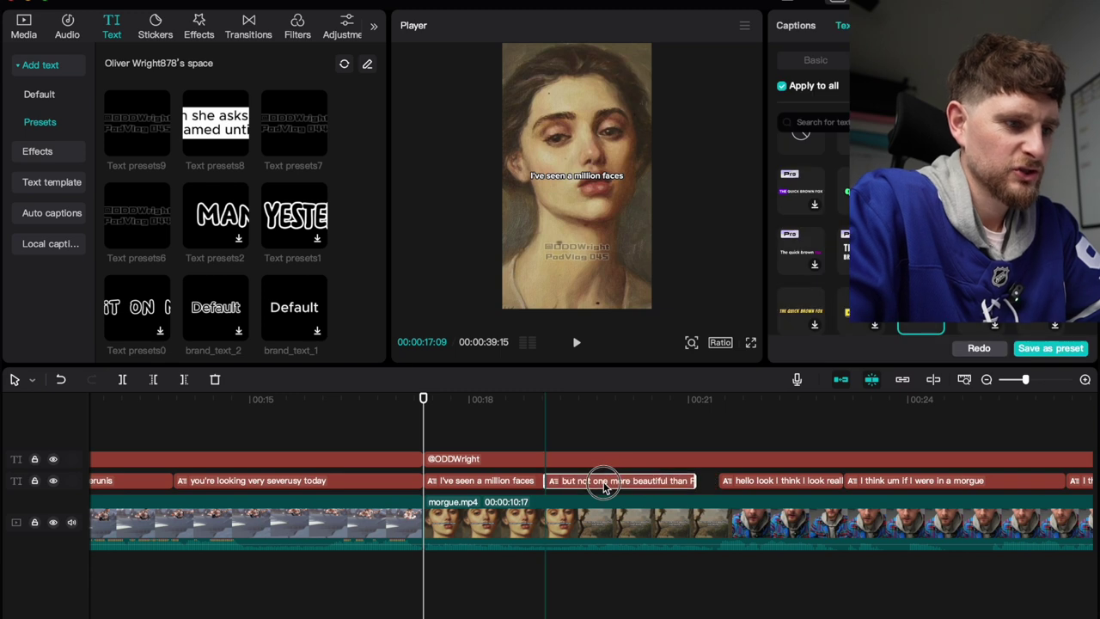
left_click_drag(753, 484, 736, 478)
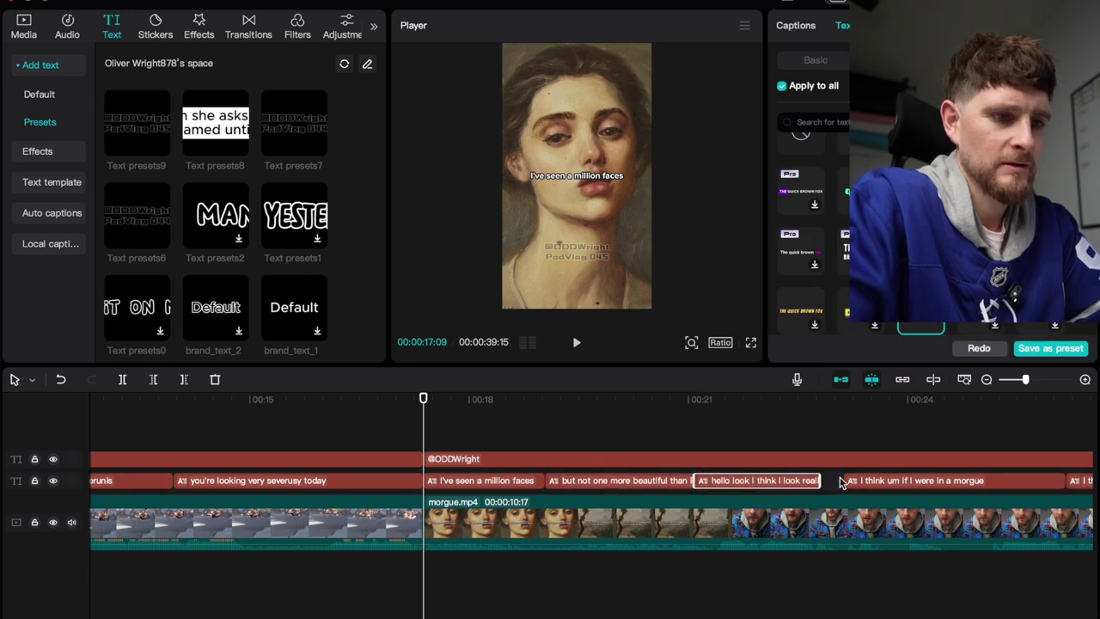
left_click_drag(865, 486, 837, 484)
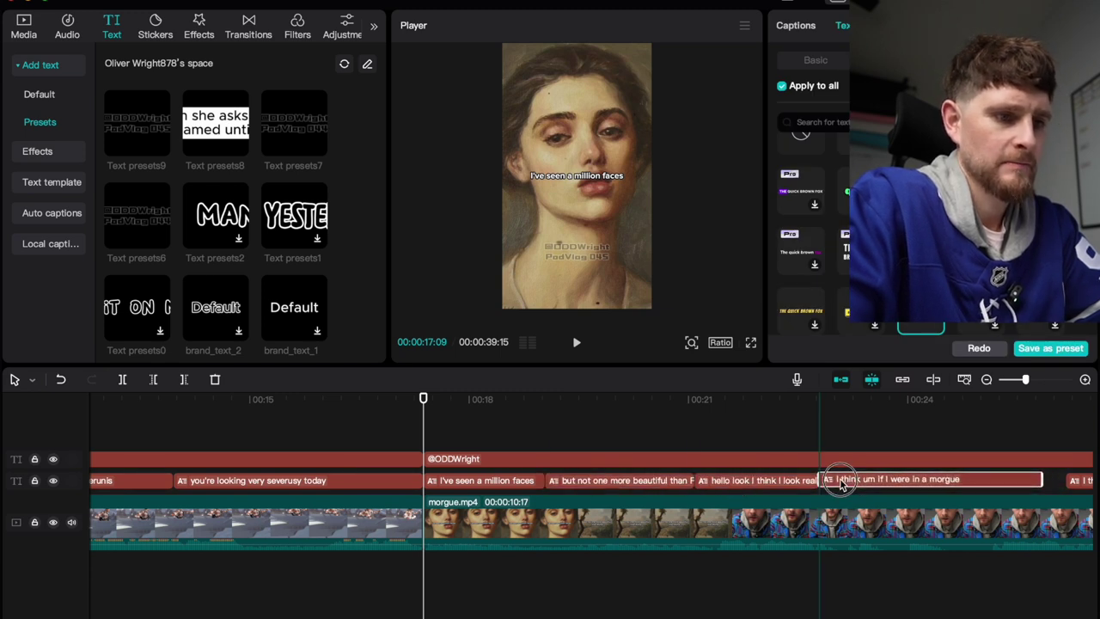
Extend the "I think um if I were in a morgue" caption to the start of the following caption and play morgue.mp4 to check timing.
key("space")
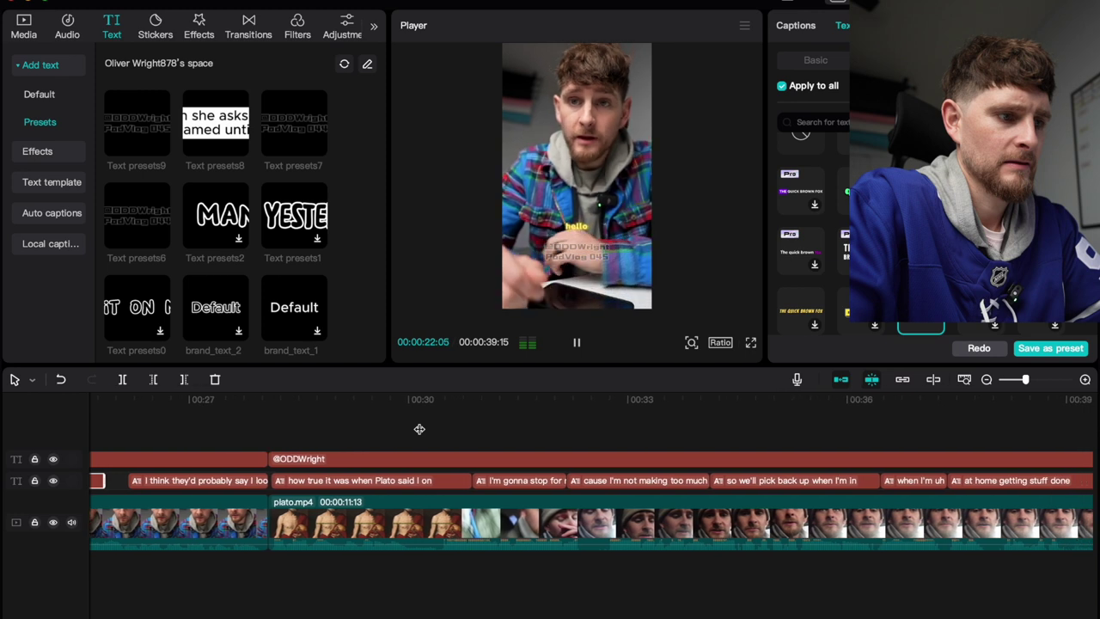
scroll(419, 428, "down", 2)
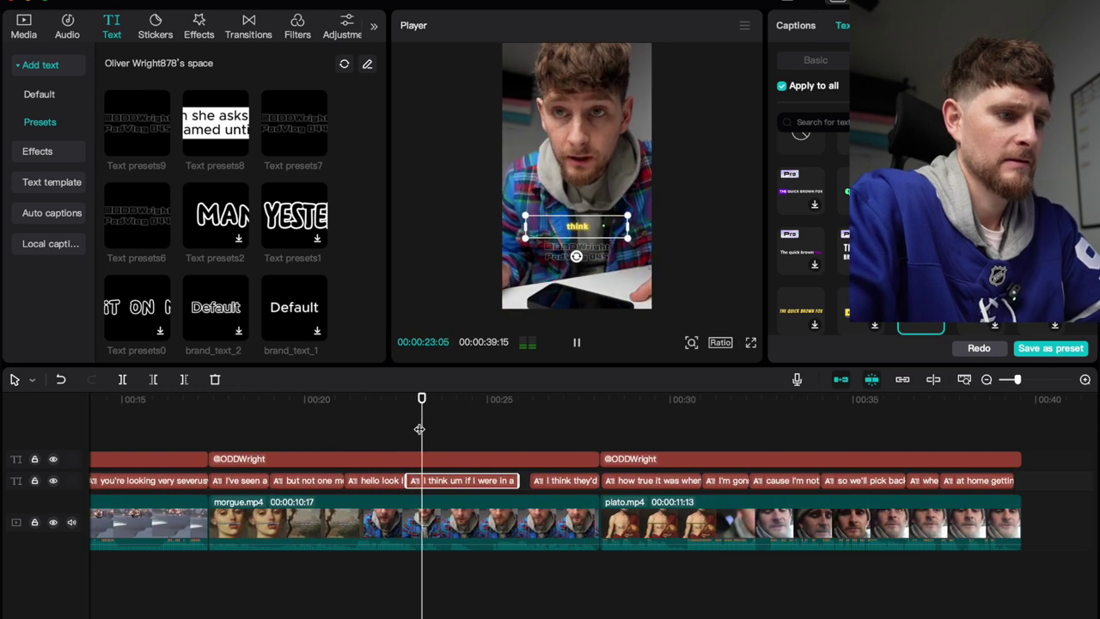
left_click(528, 447)
key("space")
left_click(486, 436)
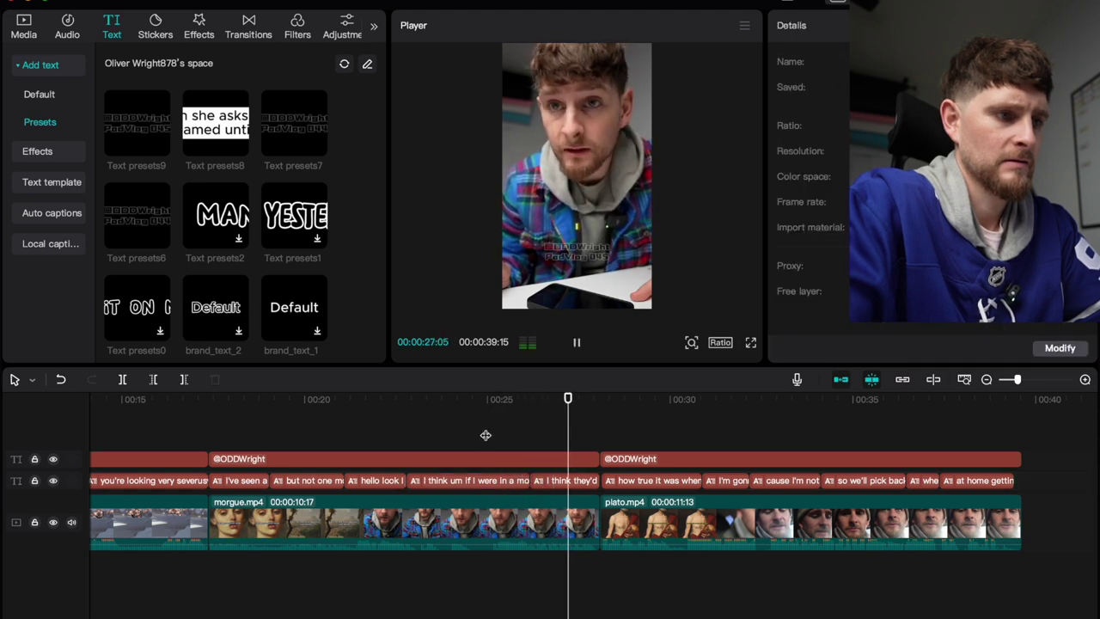
key("space")
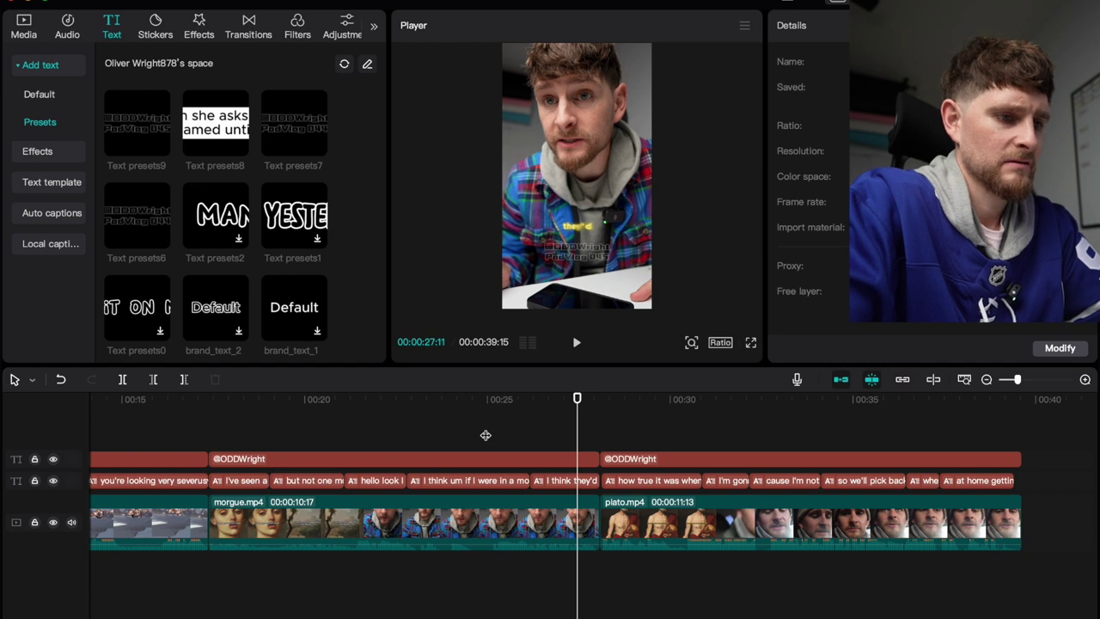